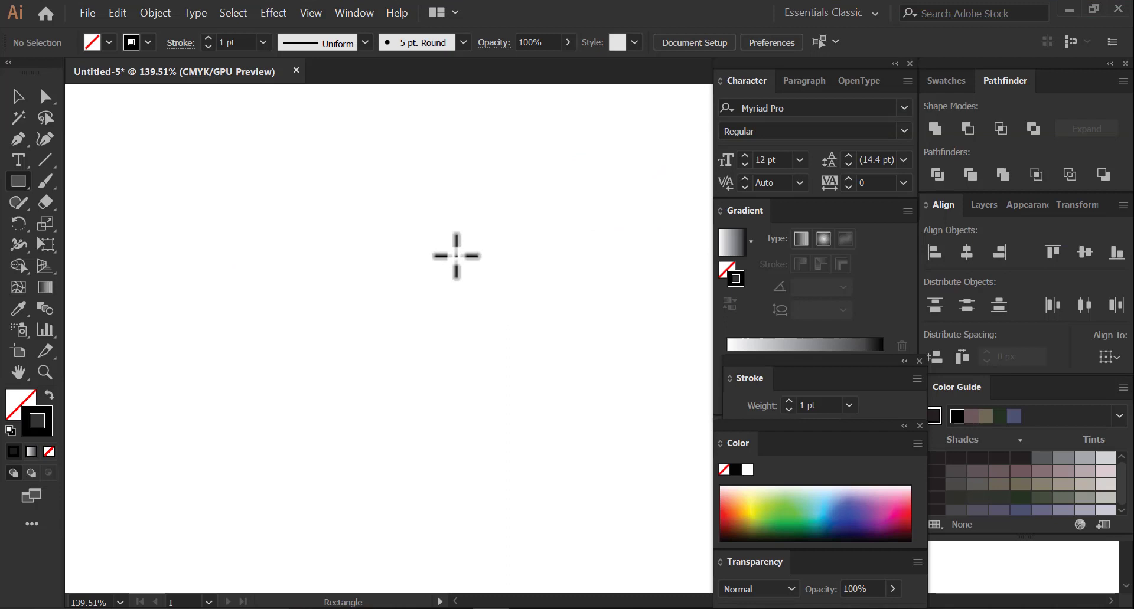
Step: Draw a tall rectangle and lower its upper-right corner point to form a building outline with a sloping roof
drag(215, 196, 324, 433)
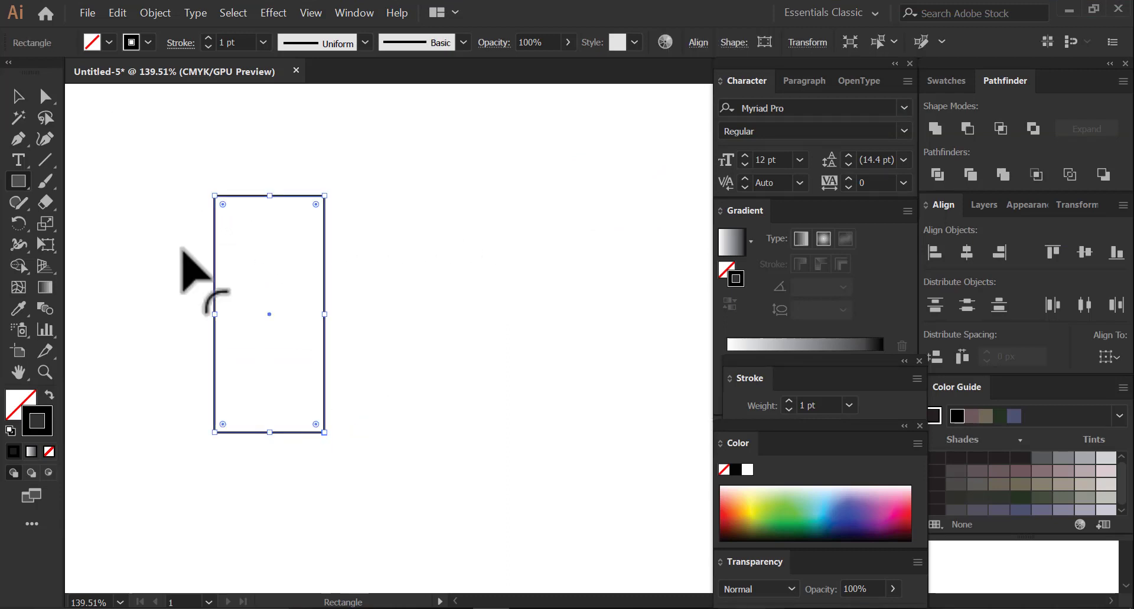
click(18, 96)
key(a)
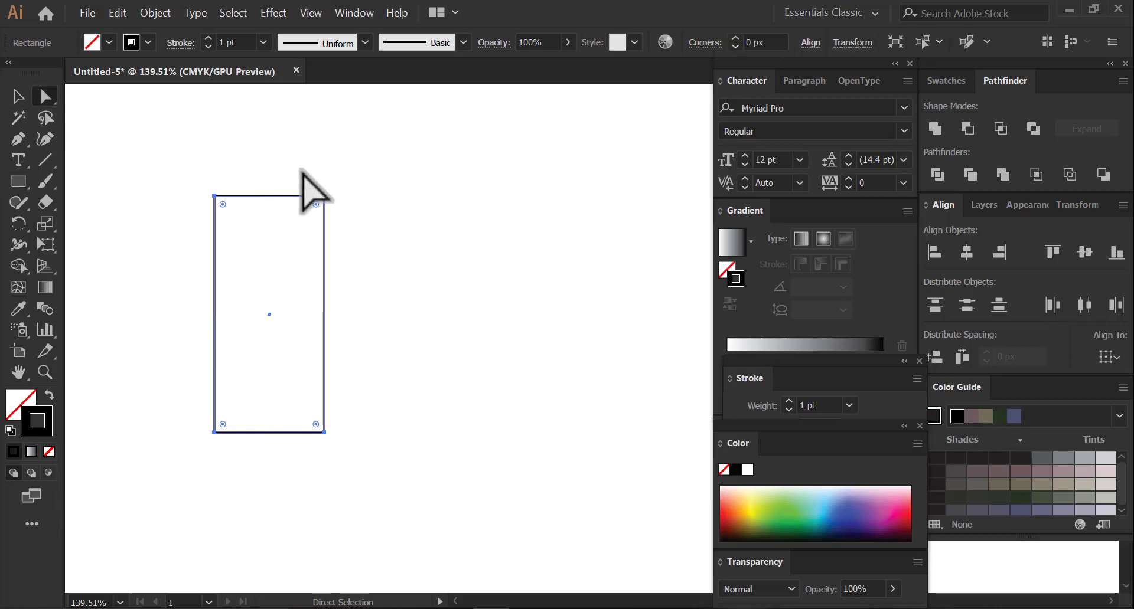
drag(299, 172, 344, 228)
key(shift+Down)
key(shift+Down)
key(shift+Down)
key(shift+Down)
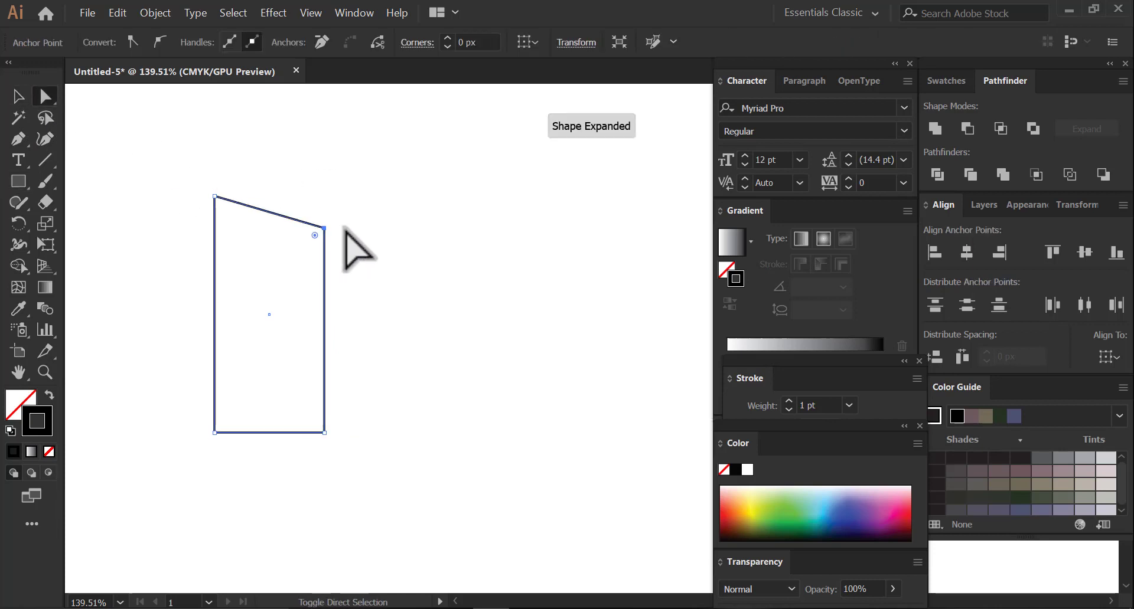
key(shift+Down)
key(shift+Down)
key(shift+Down)
key(shift+Down)
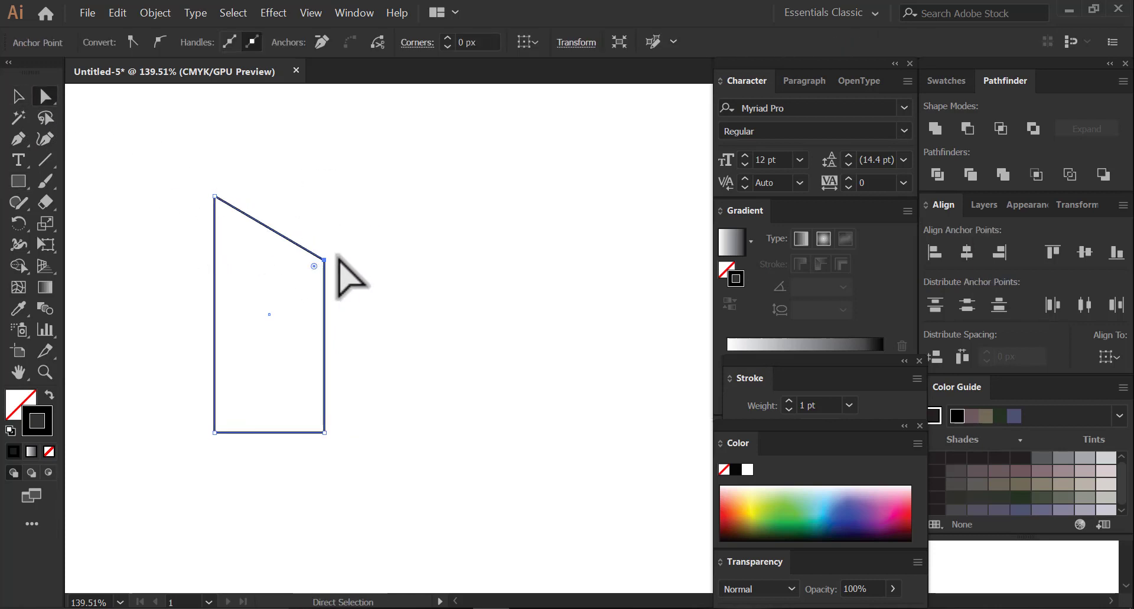
Step: Draw a small square window inside the building and duplicate it into a grid of two columns and three rows
click(16, 184)
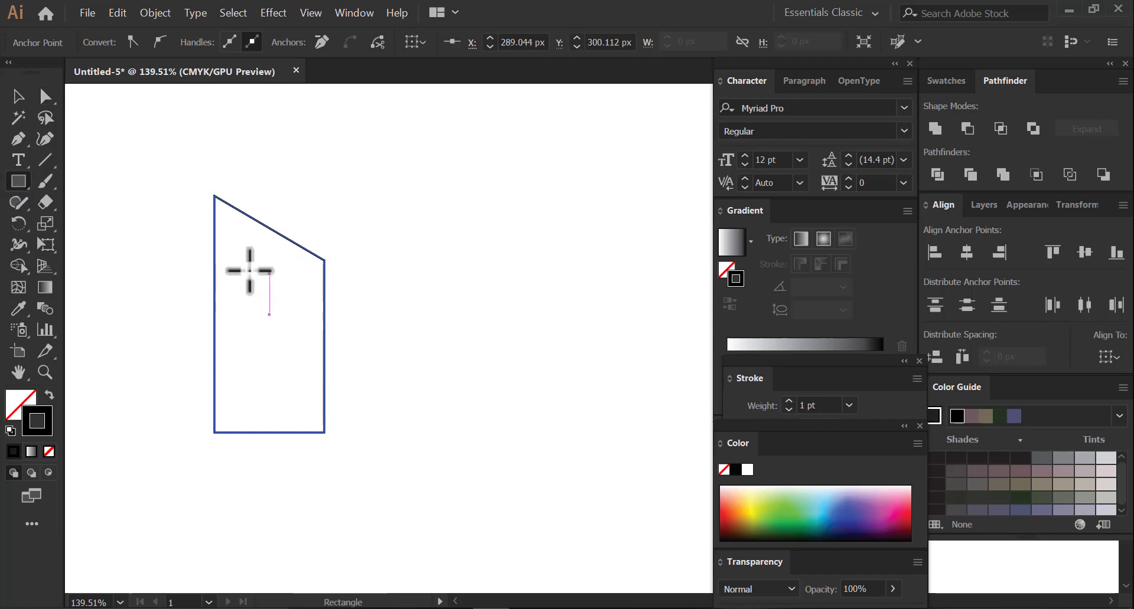
drag(231, 261, 392, 291)
key(ctrl+space)
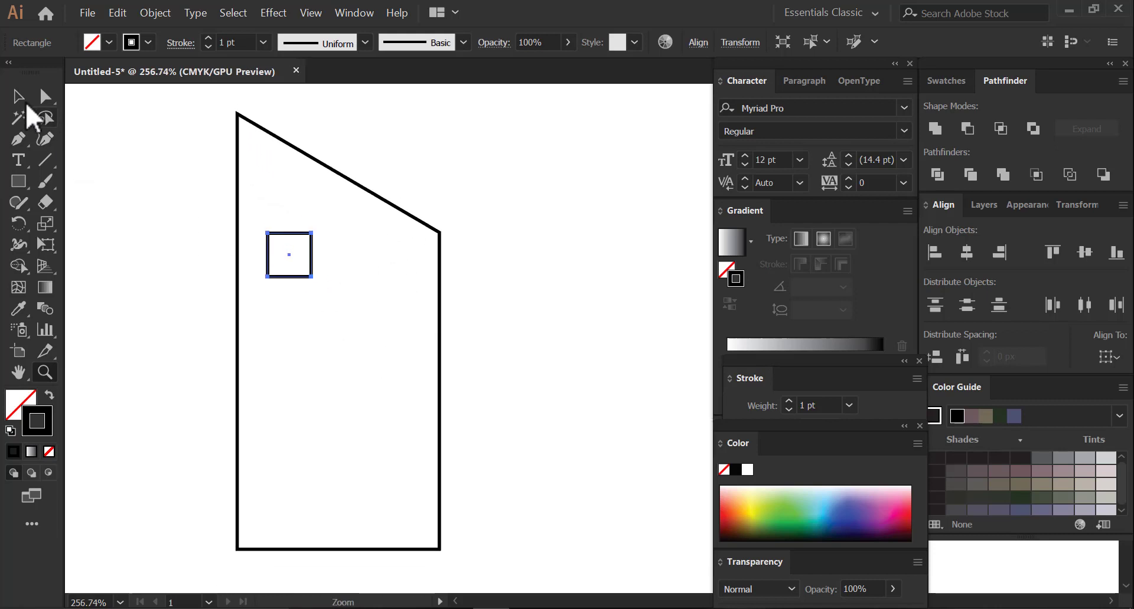
click(18, 96)
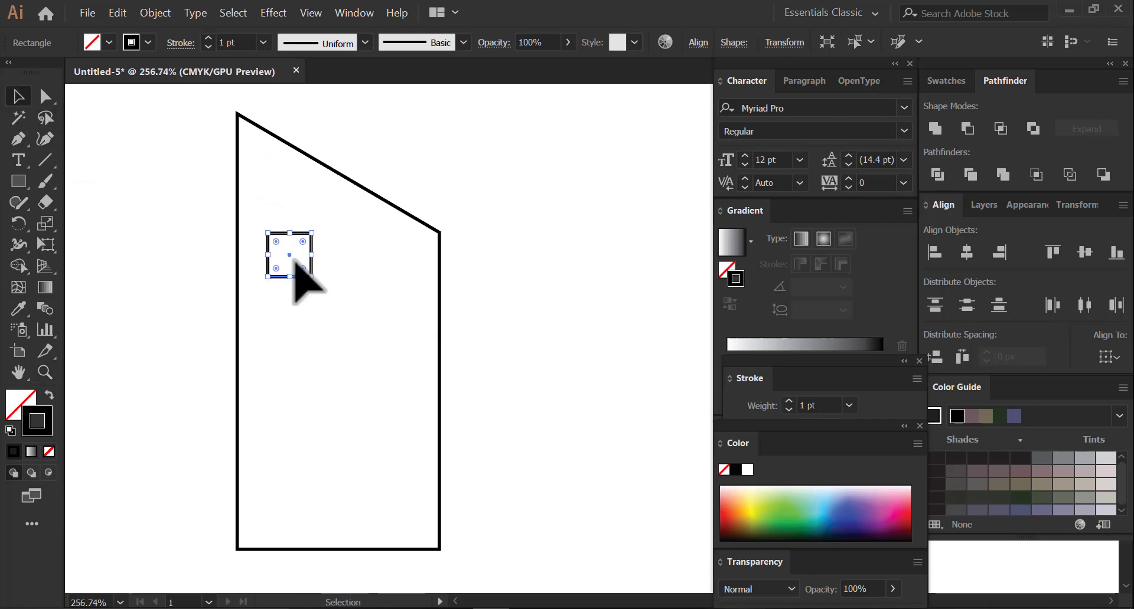
drag(295, 265, 355, 362)
key(ctrl+d)
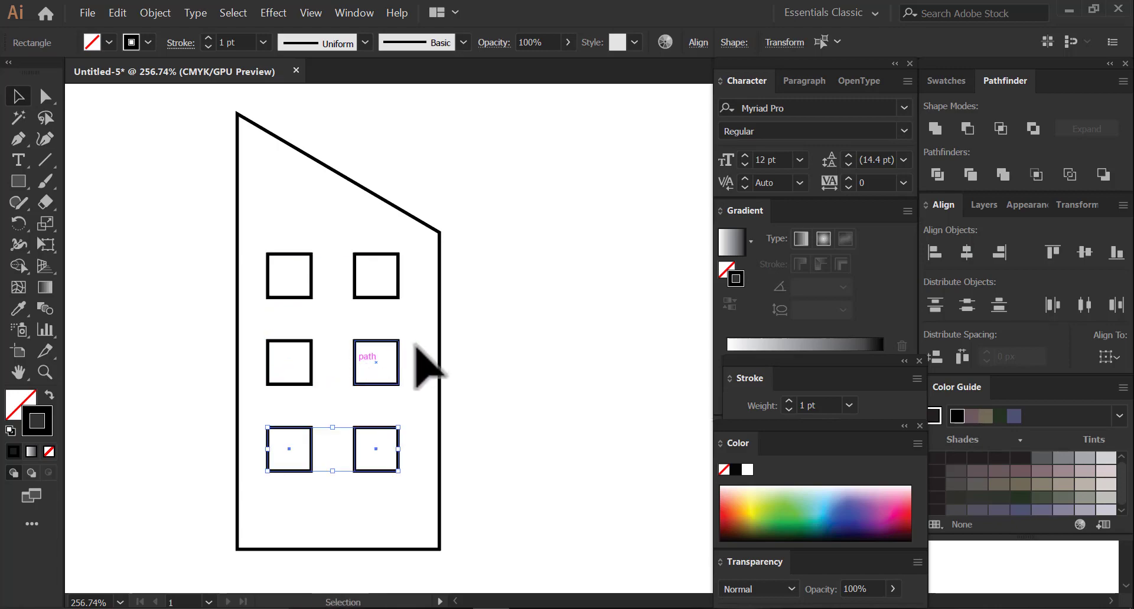
Step: Select all six windows and shift them slightly down within the building outline
click(537, 342)
scroll(291, 248, down, 1)
key(ctrl+a)
click(488, 347)
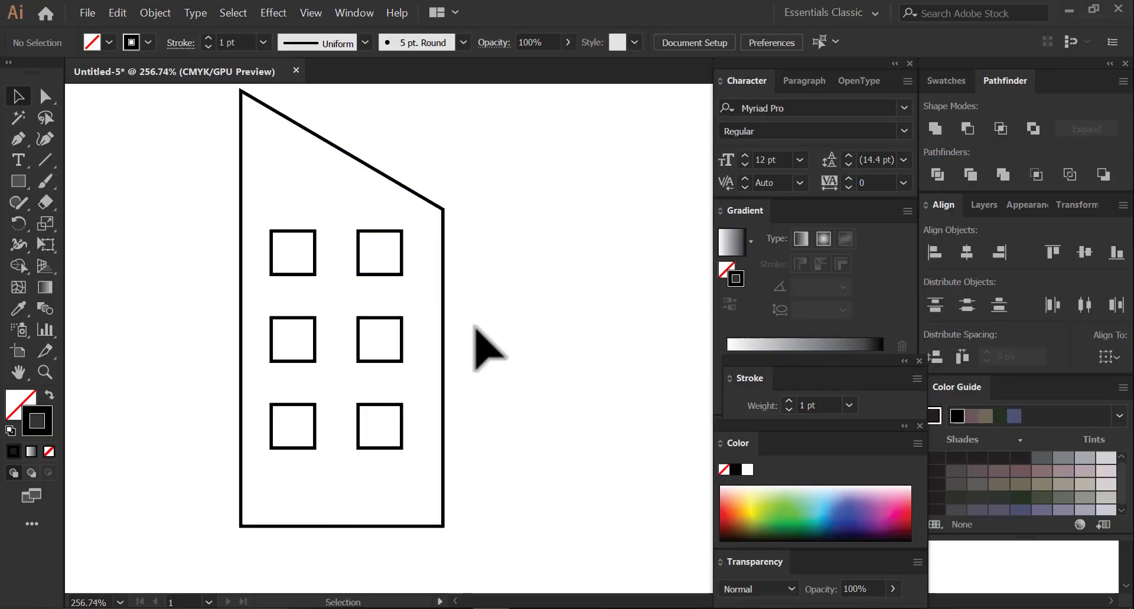
drag(253, 240, 520, 490)
key(shift+Down)
key(shift+Down)
key(shift+Up)
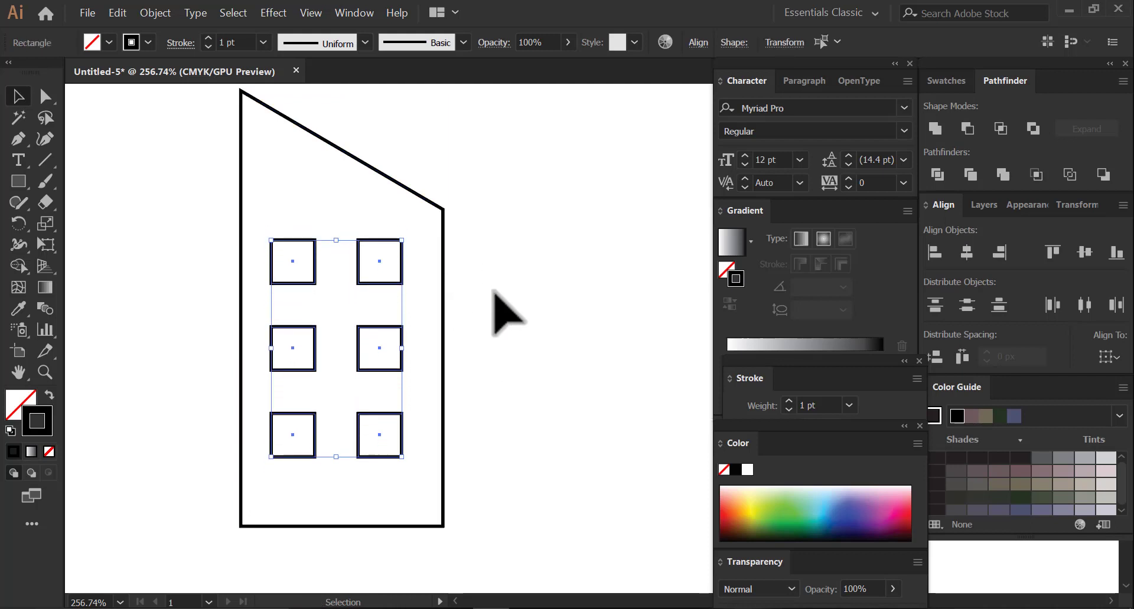
Step: Set the stroke weight of the building outline and all windows to 2 pt
click(490, 304)
scroll(402, 284, up, 1)
drag(309, 270, 177, 194)
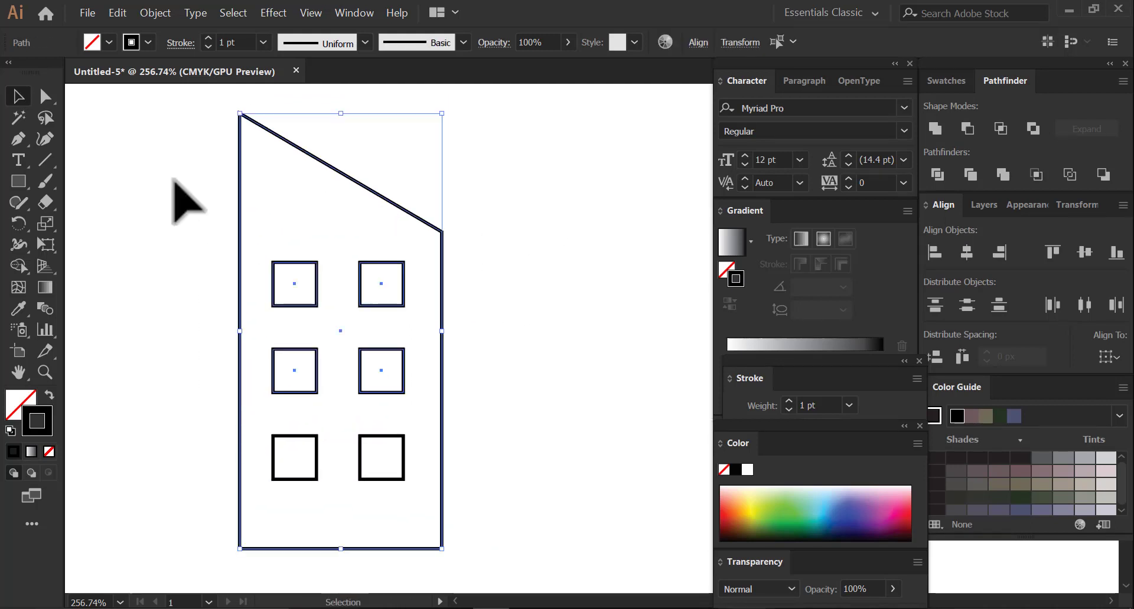
click(208, 37)
click(509, 334)
drag(211, 278, 240, 285)
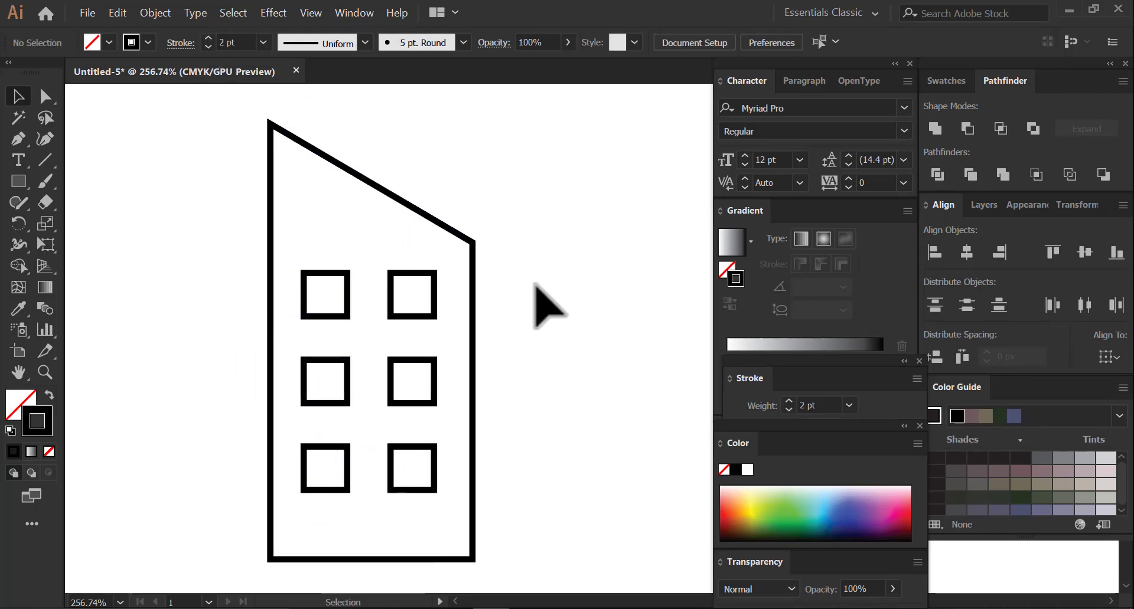
drag(505, 258, 428, 267)
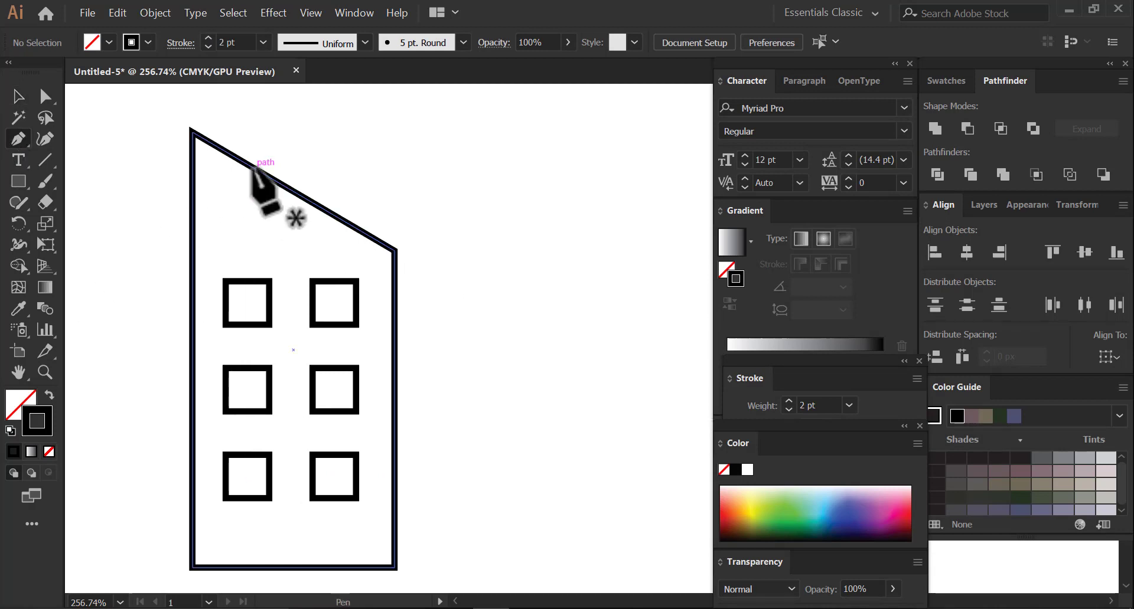
Step: Add three closely spaced anchor points on the sloping roof line and delete the middle one to open a gap
drag(253, 167, 275, 183)
click(17, 138)
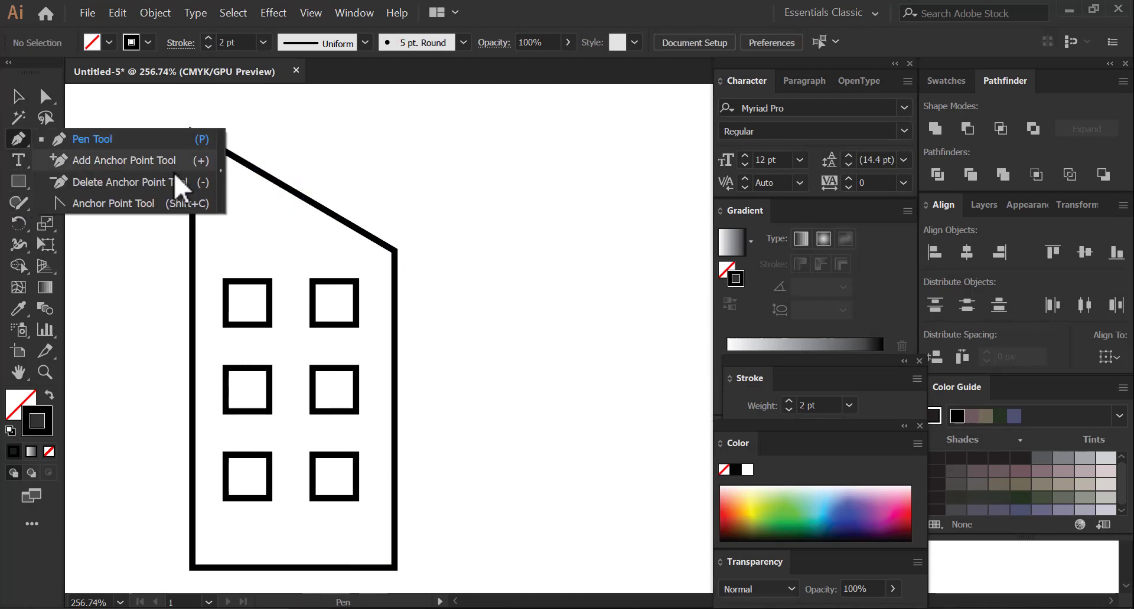
click(132, 141)
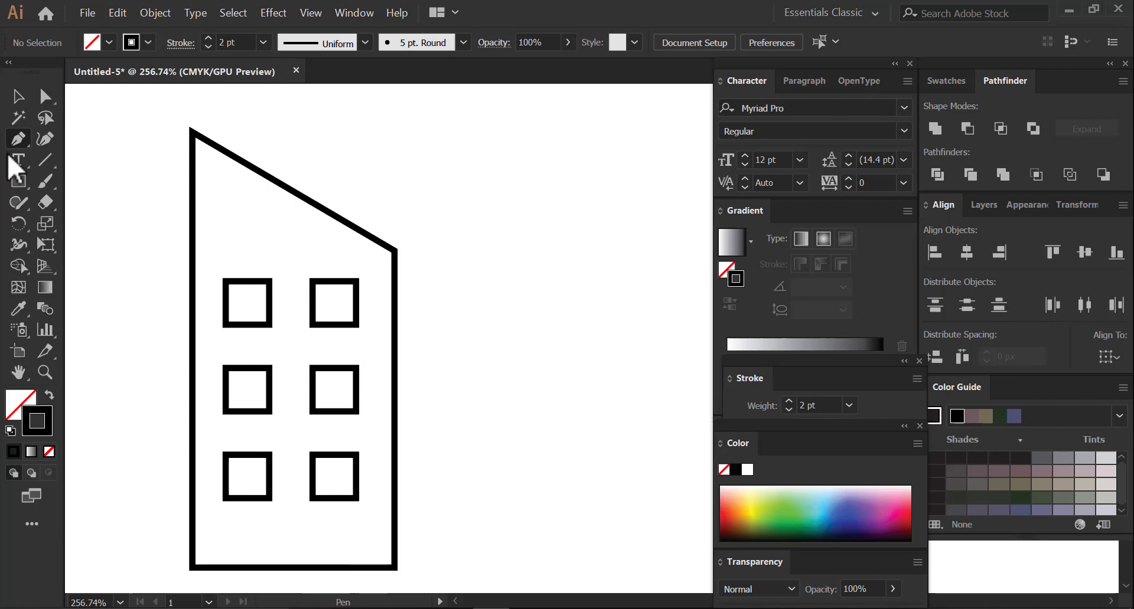
click(19, 140)
click(79, 162)
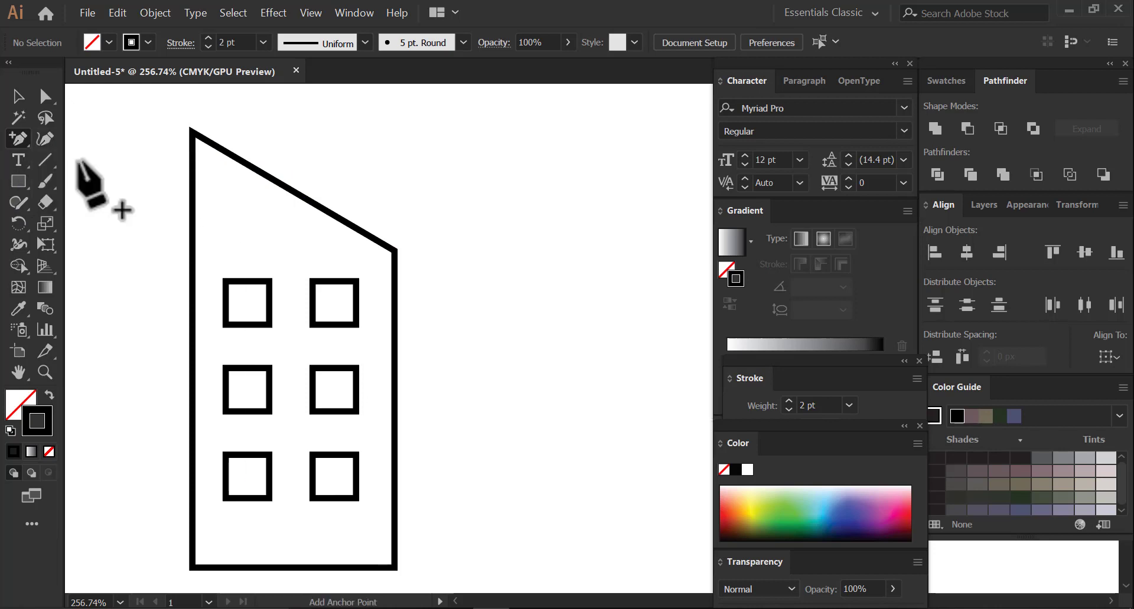
click(257, 170)
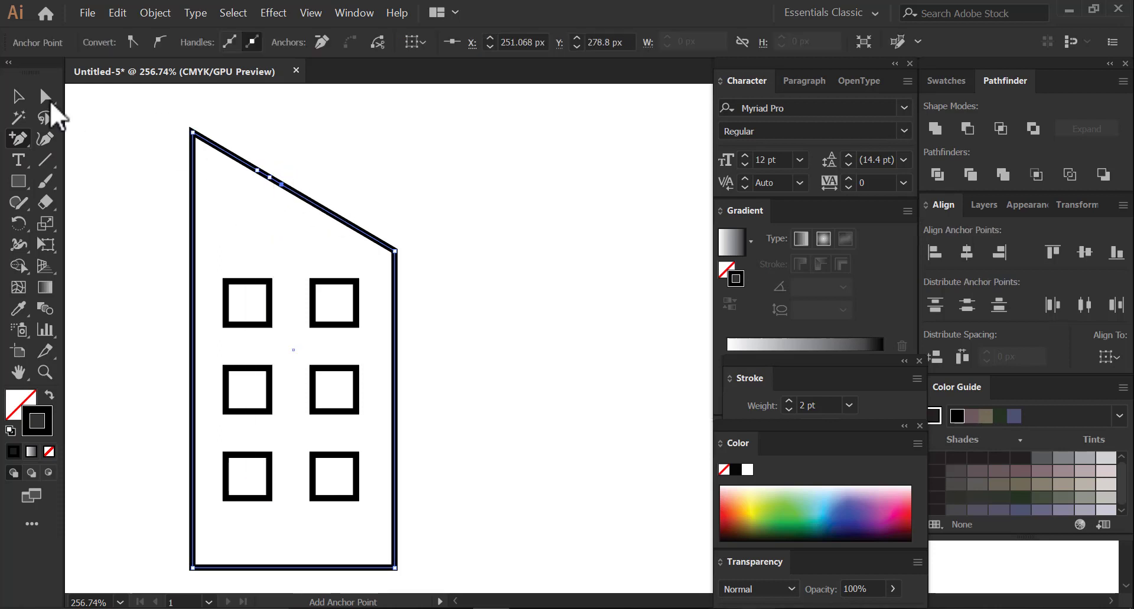
click(52, 96)
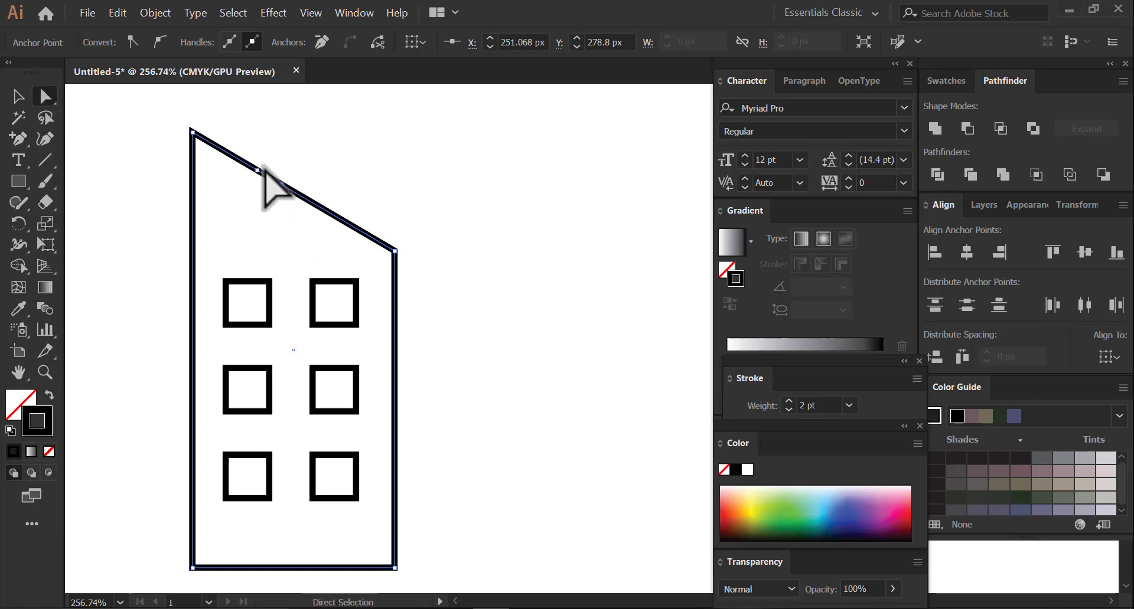
click(267, 200)
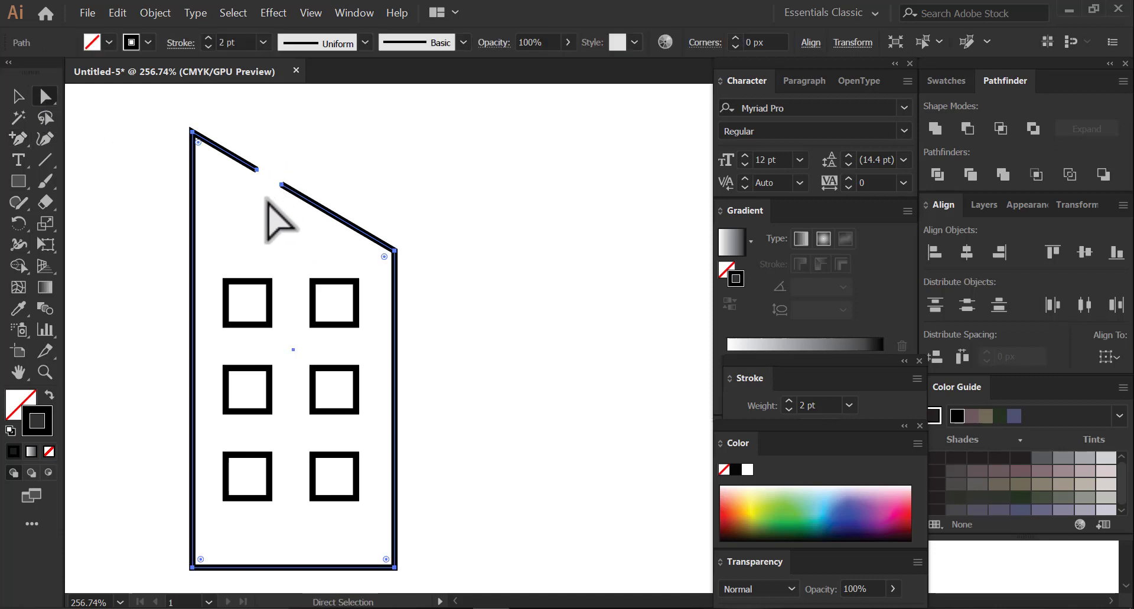
Step: Add three anchor points midway down the building's left wall and delete the middle one to break the line
click(19, 139)
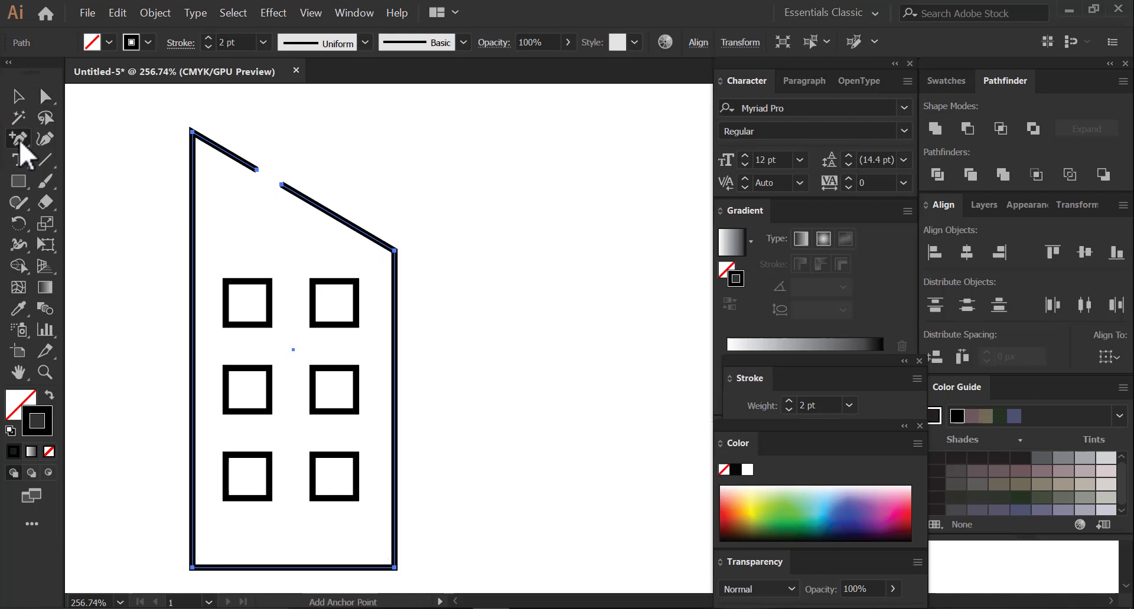
click(191, 334)
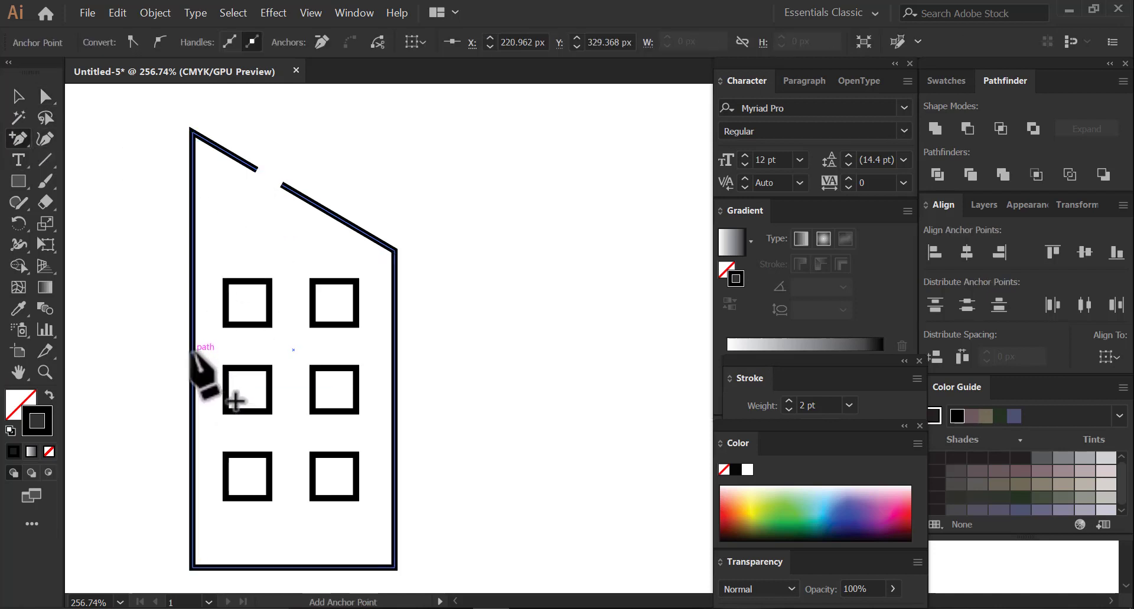
click(193, 352)
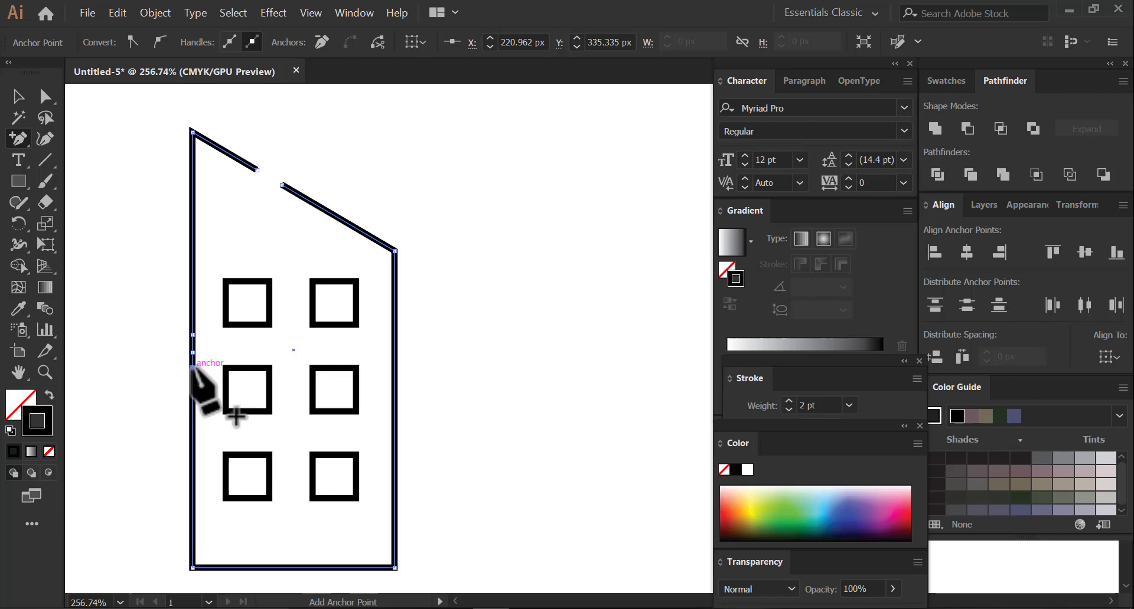
click(193, 367)
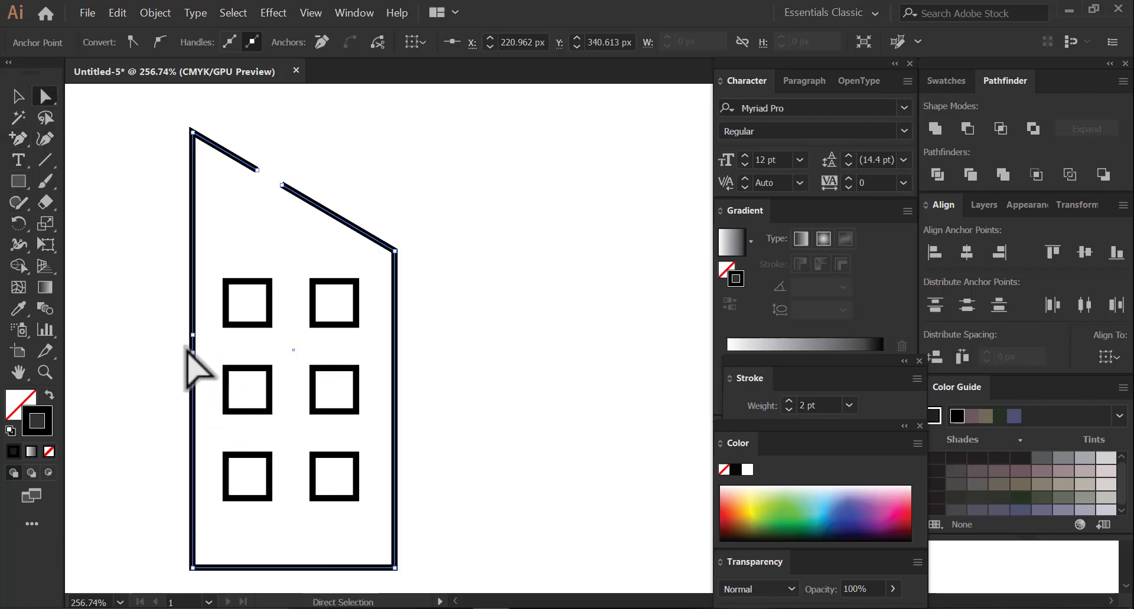
key(Delete)
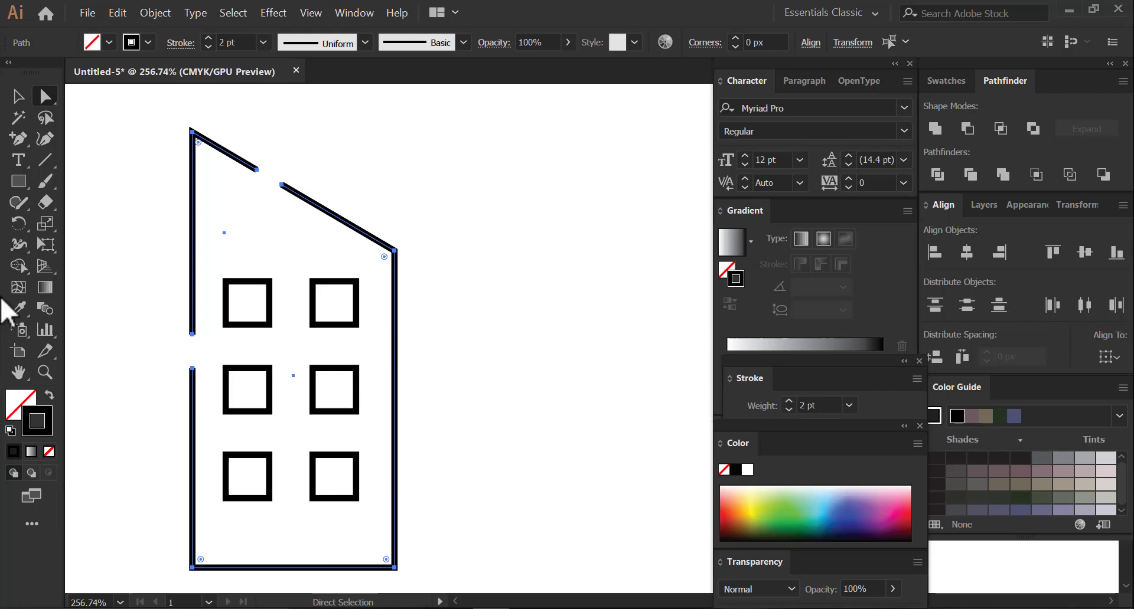
Step: Display the full stroke options and give the open building outline round caps
click(25, 104)
click(354, 12)
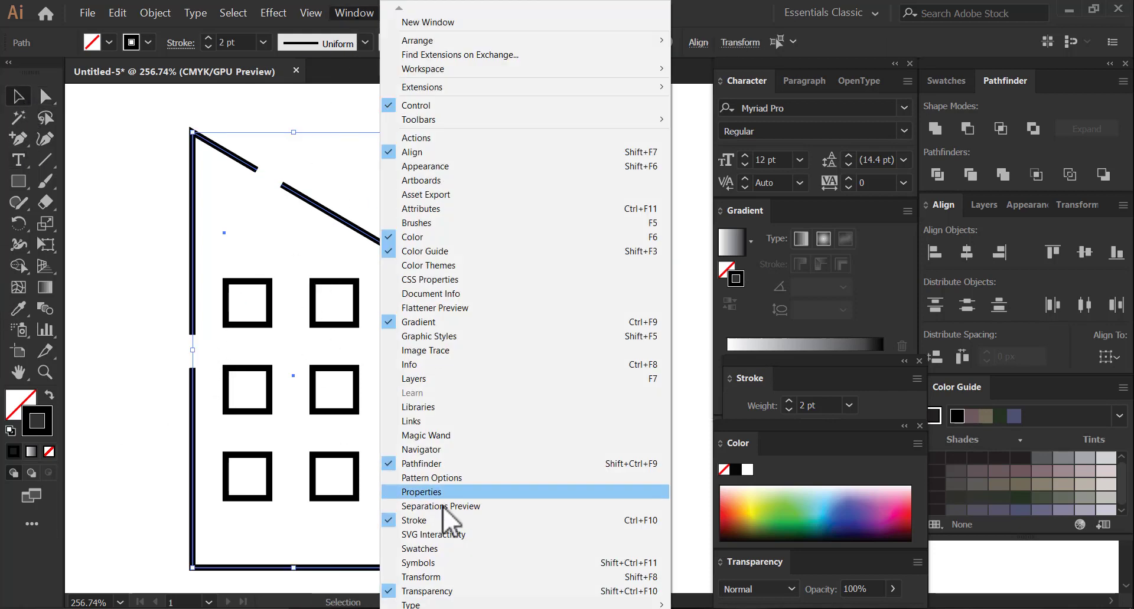
click(442, 519)
click(679, 502)
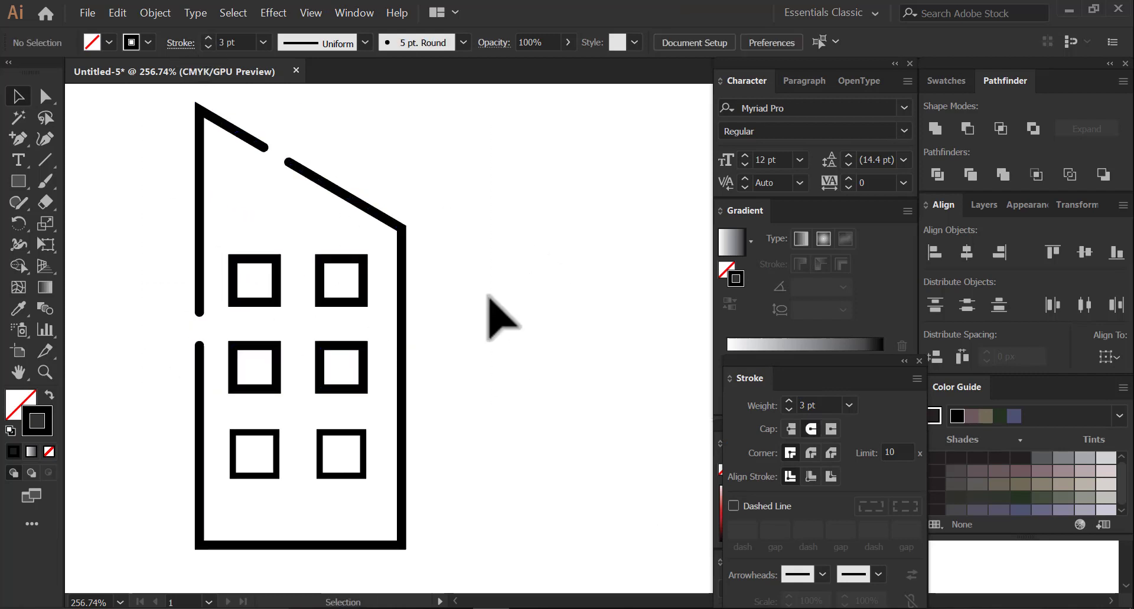
Step: Set the stroke weight of all the artwork to 2.5 pt
key(ctrl+a)
click(235, 43)
text(2.5)
key(Return)
click(463, 261)
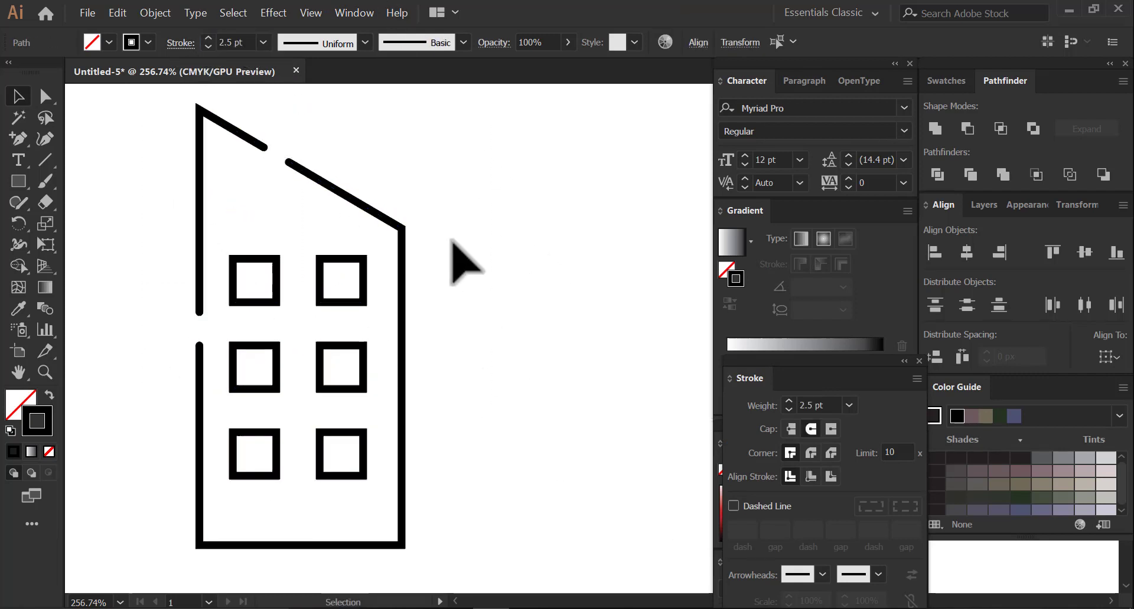
Step: Draw a long horizontal ground line under the building and a short separate one to its right
mouse_move(470, 502)
mouse_down()
mouse_move(405, 437)
mouse_move(425, 438)
mouse_up()
click(45, 160)
mouse_move(102, 479)
mouse_down()
mouse_move(410, 477)
mouse_move(384, 480)
mouse_move(395, 479)
mouse_up()
mouse_move(415, 479)
mouse_down()
mouse_move(499, 483)
mouse_move(481, 479)
mouse_up()
drag(349, 377, 329, 375)
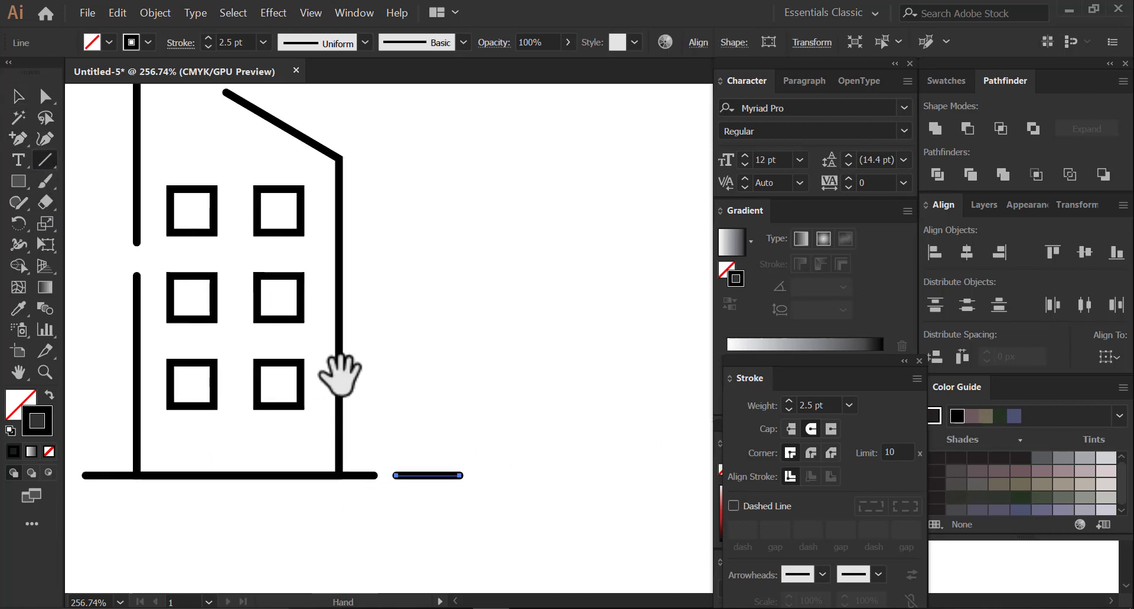
Step: Draw a vertical tree trunk rising from the short ground line and an upright rectangle on top of it
drag(421, 467, 421, 413)
click(22, 187)
drag(384, 269, 461, 416)
Step: Delete the rectangle's upper-right anchor point and move the remaining top point above the trunk to form a triangular tree
drag(18, 139, 89, 183)
click(460, 269)
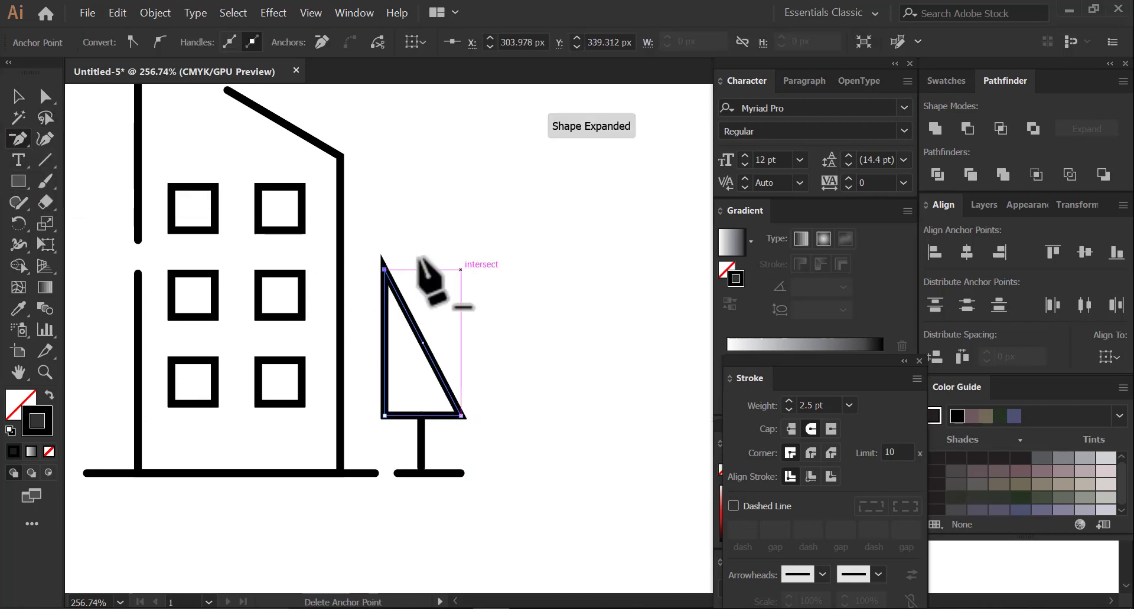
key(a)
drag(385, 270, 429, 258)
key(Left)
key(Left)
key(Left)
key(Left)
key(Left)
key(Left)
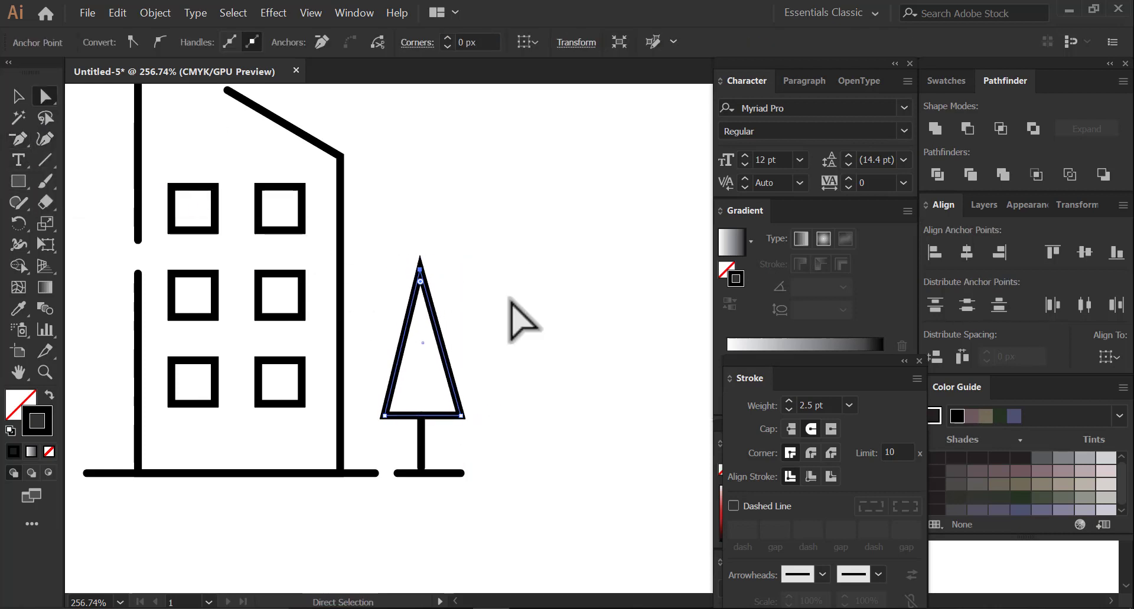
Step: Add three anchor points on the tree's left edge and delete the middle one to open a gap
key(v)
drag(18, 139, 89, 160)
click(408, 317)
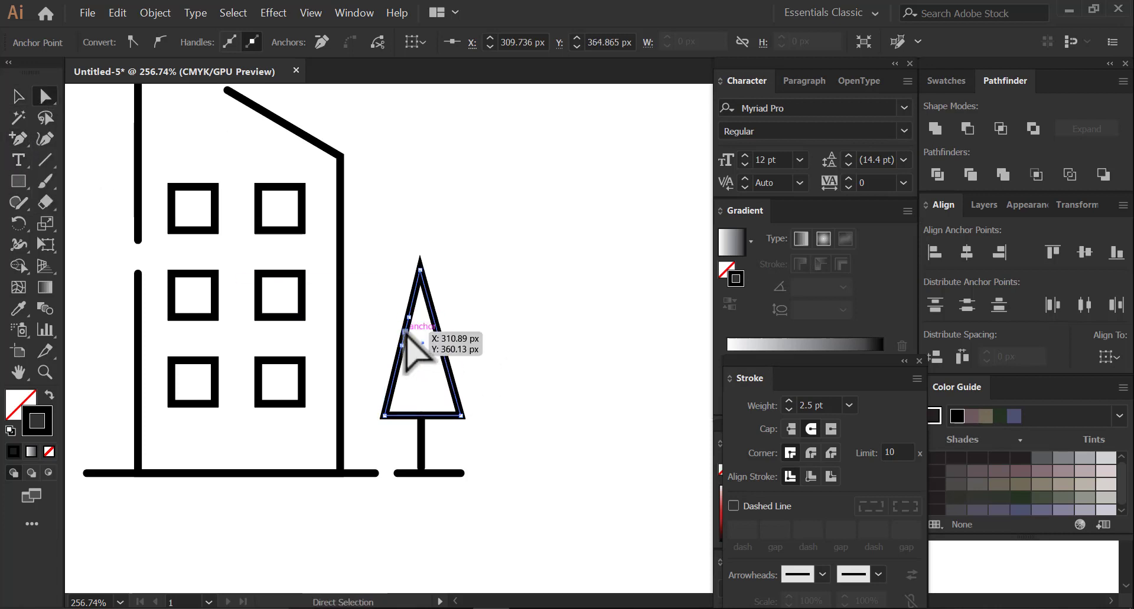
click(406, 332)
key(Delete)
click(19, 96)
click(654, 274)
Step: Select the tree triangle together with its trunk and nudge both slightly to the right
drag(474, 389, 480, 366)
drag(461, 406, 464, 337)
click(416, 400)
shift+click(446, 380)
key(Right)
key(Right)
key(Right)
key(Right)
click(481, 373)
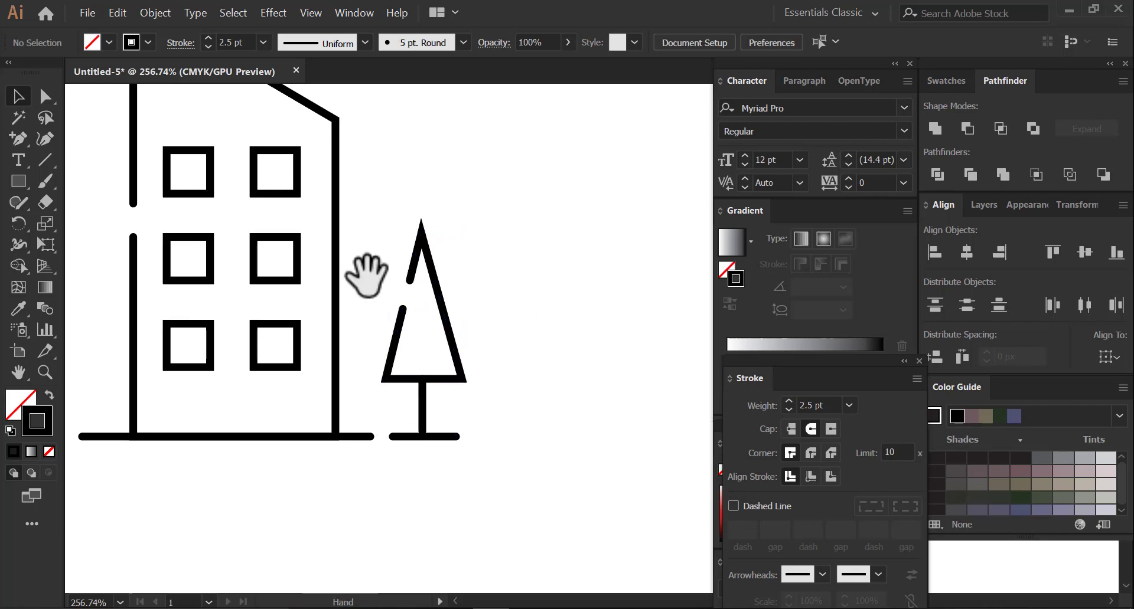
Step: Group the building, tree and ground lines together, leaving nothing selected
drag(354, 266, 392, 342)
drag(126, 129, 561, 522)
drag(515, 348, 531, 356)
click(610, 329)
drag(603, 332, 565, 329)
drag(581, 374, 523, 374)
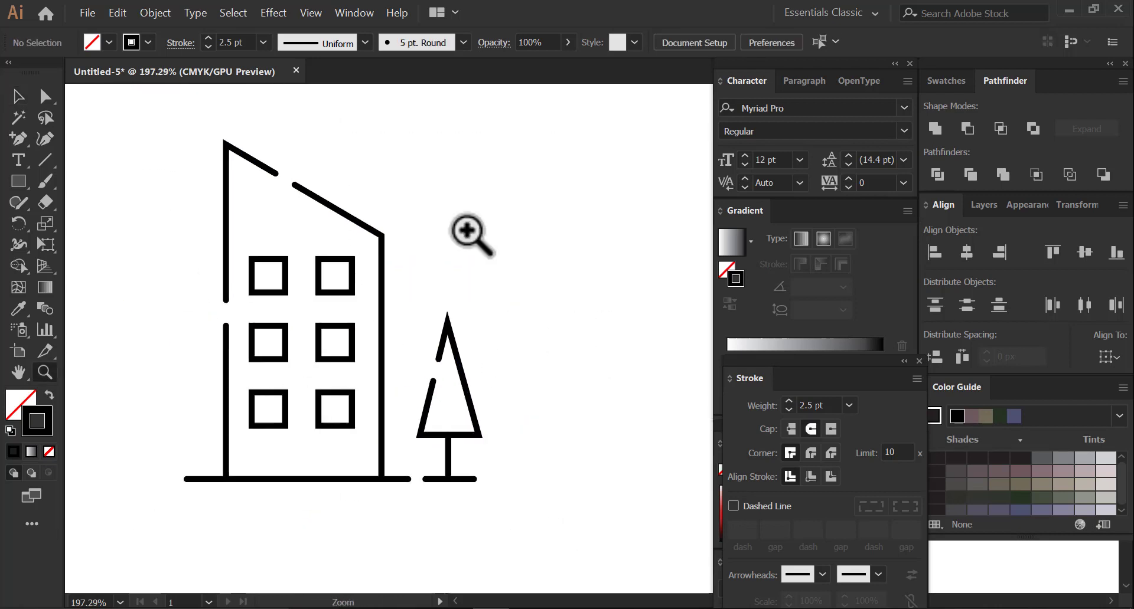
key(ctrl+a)
right_click(285, 336)
click(328, 415)
key(ctrl+shift+a)
Step: Draw a tall rounded rectangle to the right of the tree with the Rounded Rectangle tool
click(18, 181)
click(77, 182)
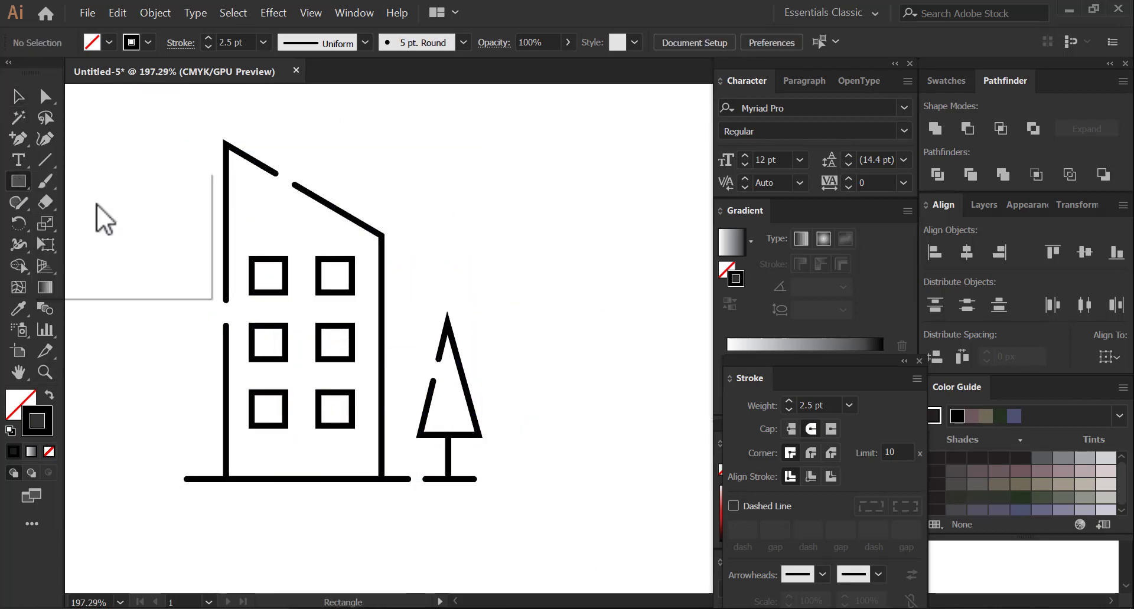
click(96, 204)
drag(513, 152, 633, 483)
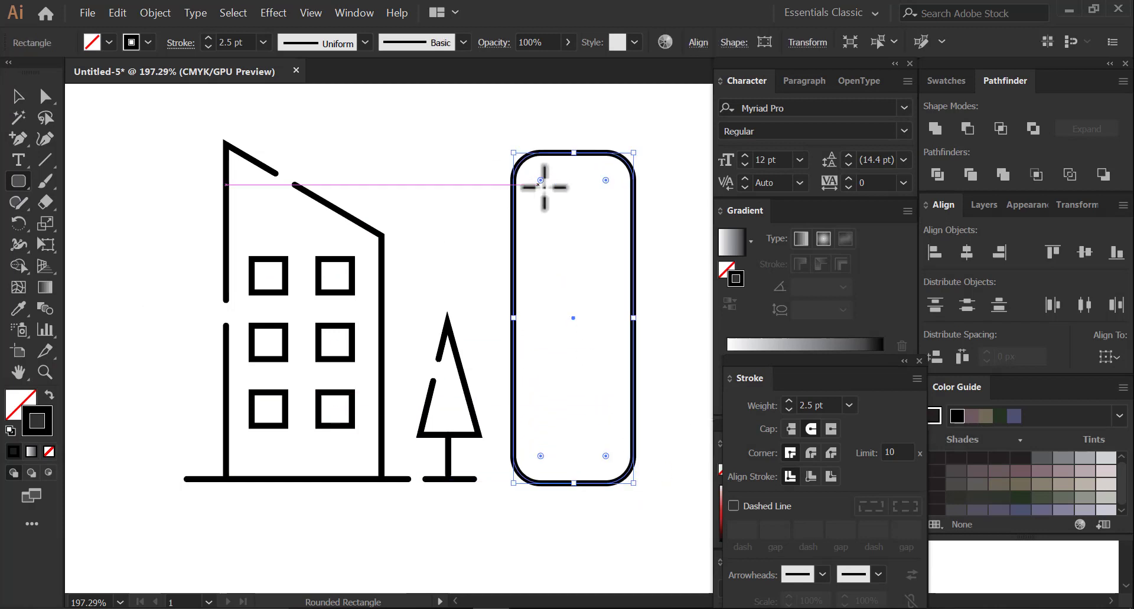
Step: Round the tall rectangle's corners fully into a capsule, then give it a yellow fill and no stroke
drag(541, 180, 597, 286)
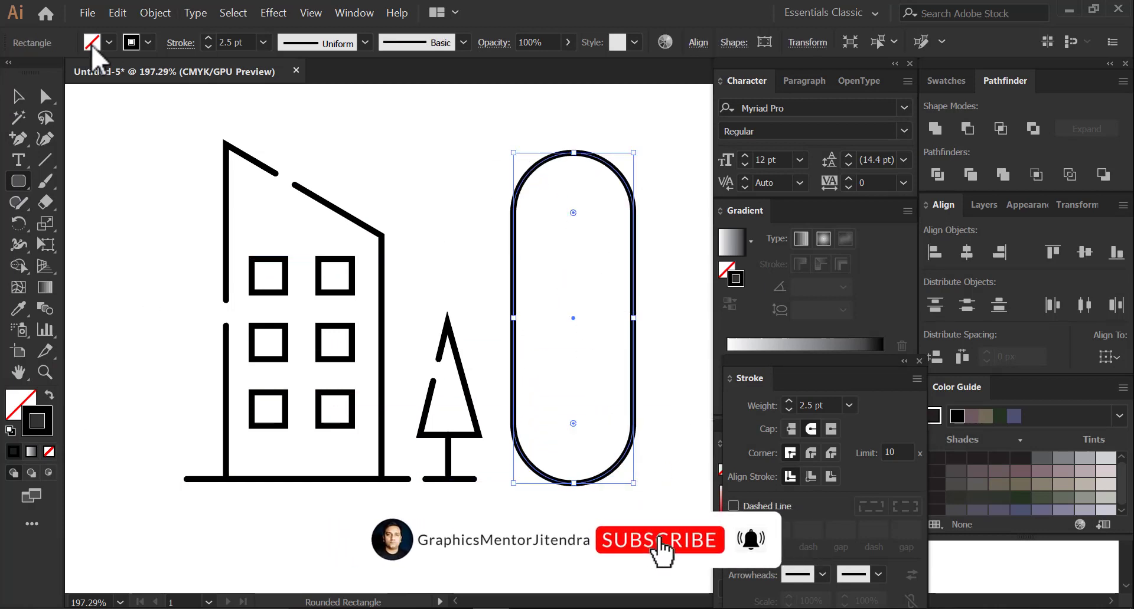
click(109, 42)
click(69, 71)
click(147, 42)
click(13, 72)
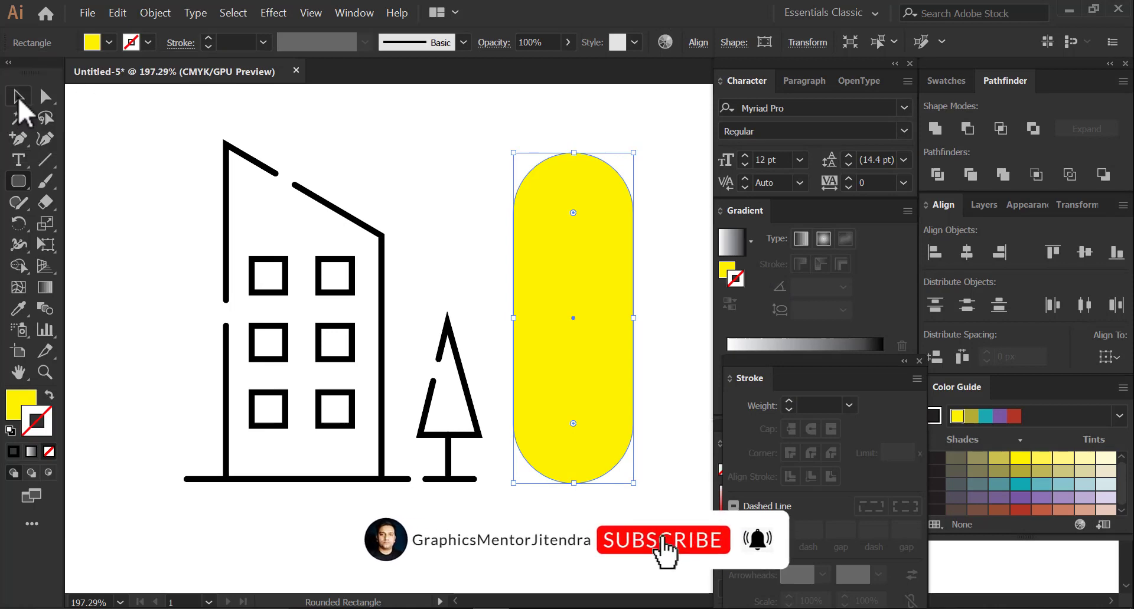
Step: Move the yellow capsule onto the building and rotate it so it runs diagonally from lower left to upper right
click(19, 98)
drag(576, 322, 244, 358)
drag(282, 143, 367, 213)
drag(231, 321, 274, 337)
drag(410, 229, 428, 262)
drag(343, 272, 419, 245)
Step: Send the diagonal yellow capsule behind the building artwork, leaving nothing selected
right_click(378, 251)
click(558, 514)
click(546, 363)
Step: Draw a tall rectangle over the building's left portion and give it a white fill with no stroke
click(18, 181)
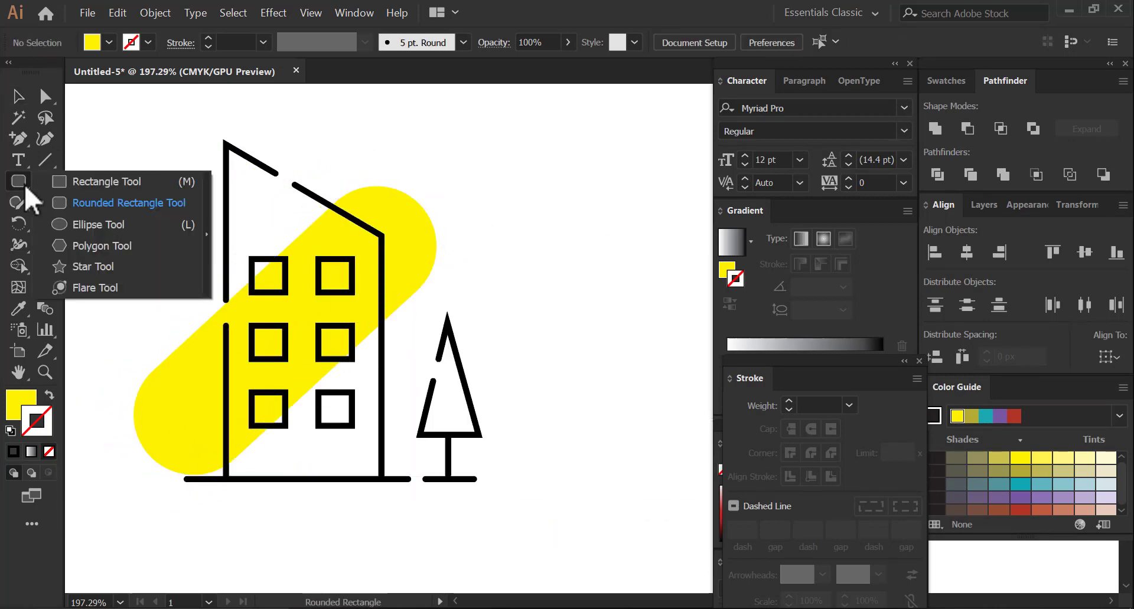
click(106, 182)
drag(230, 153, 326, 474)
click(944, 80)
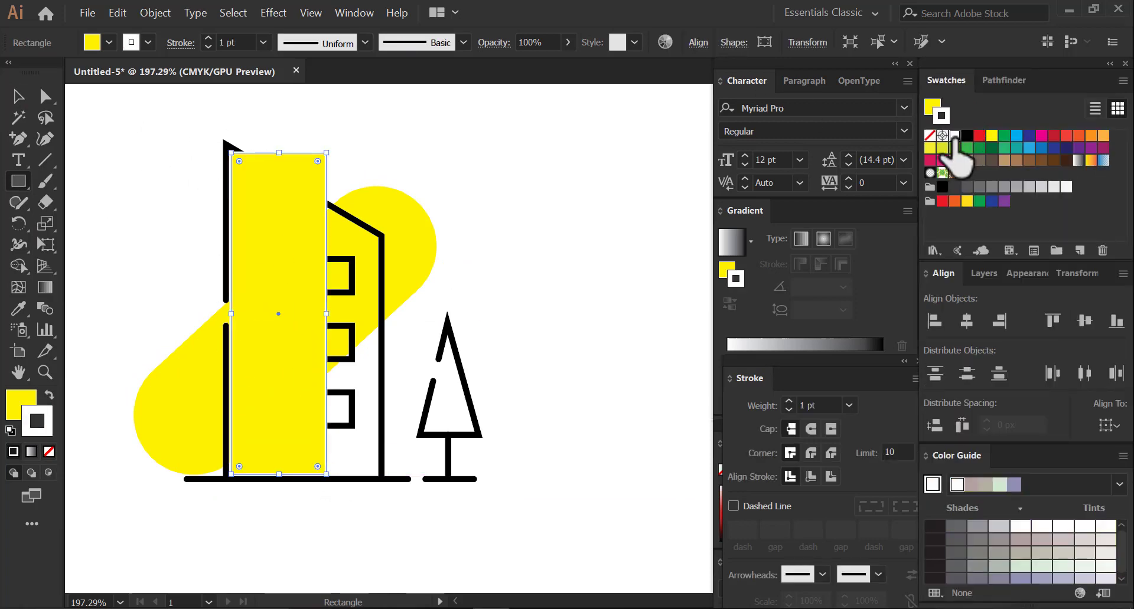
click(954, 135)
Step: Lower the white rectangle's upper-right anchor point so its top edge follows the sloping roof line
key(a)
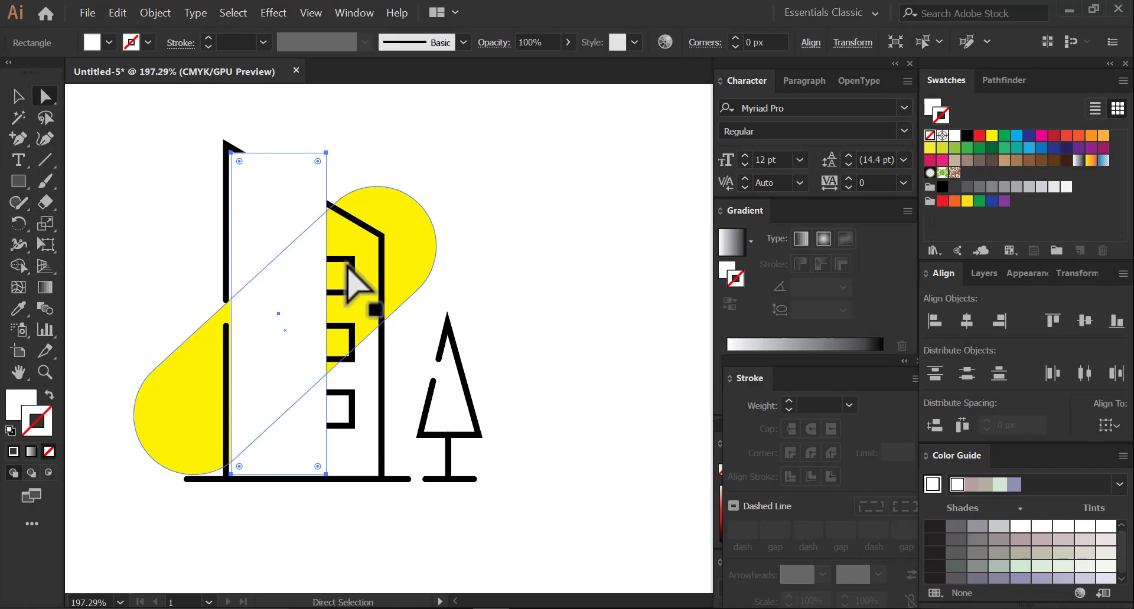
click(324, 153)
drag(325, 154, 383, 233)
click(367, 157)
Step: Arrange the white shape behind the building's lines but in front of the yellow capsule
key(v)
click(312, 289)
right_click(311, 288)
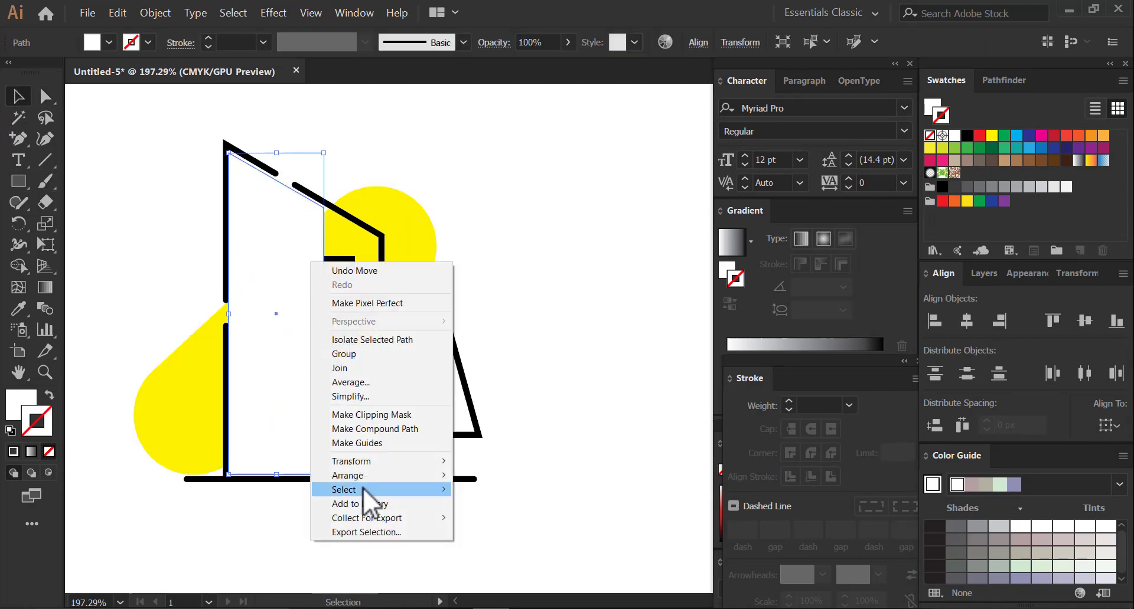
mouse_move(408, 475)
click(540, 505)
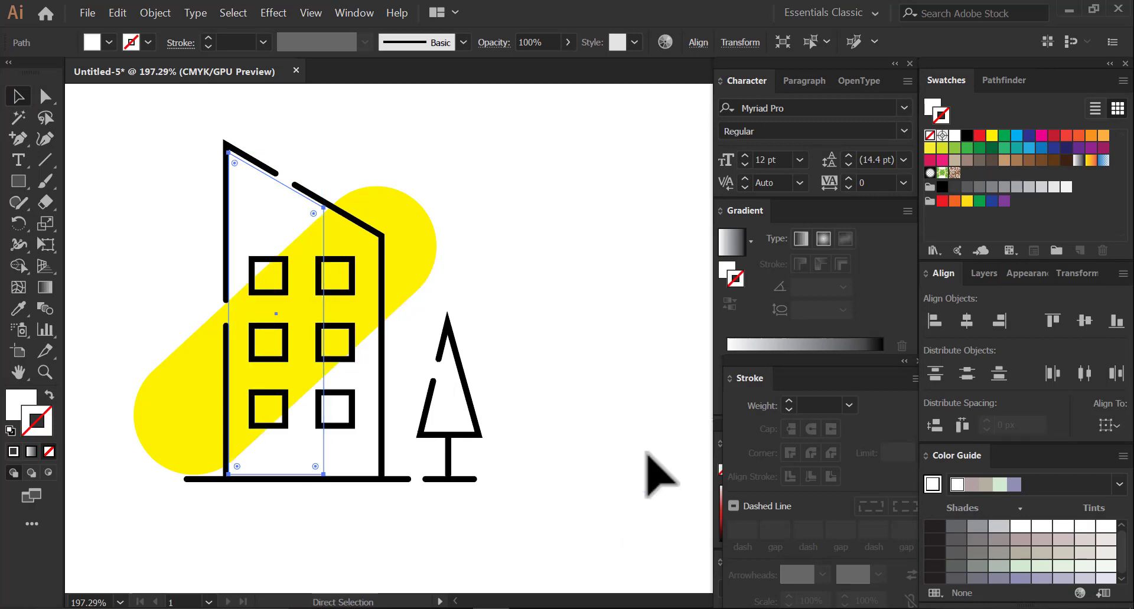
click(549, 289)
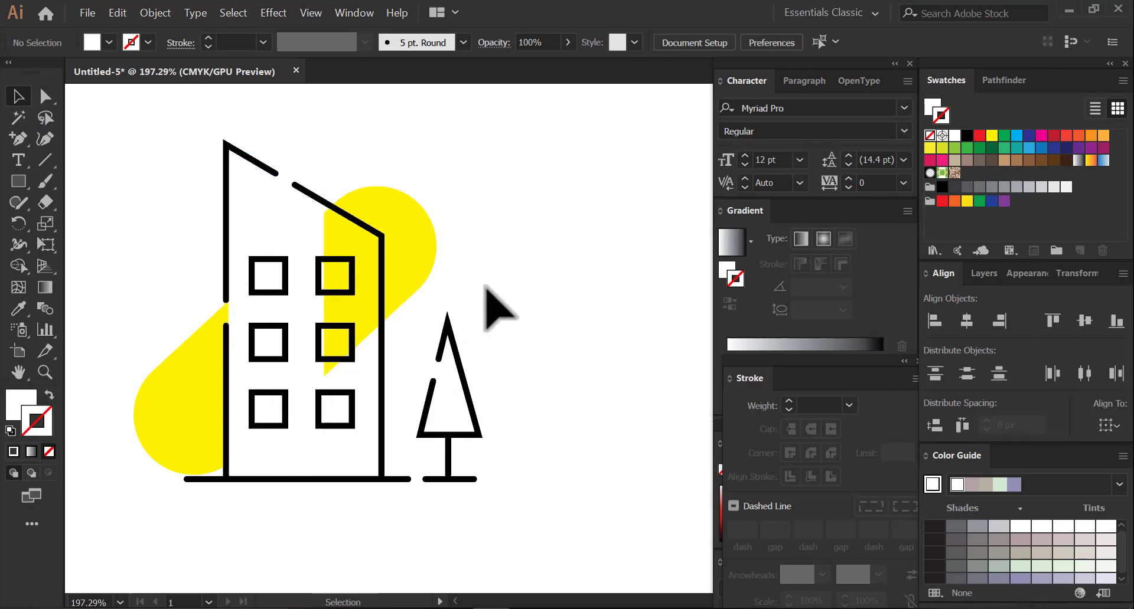
Step: Draw a narrow rounded rectangle around the building's lower right edge, fill it yellow and send it to the back
drag(18, 181, 89, 207)
drag(360, 341, 408, 479)
key(v)
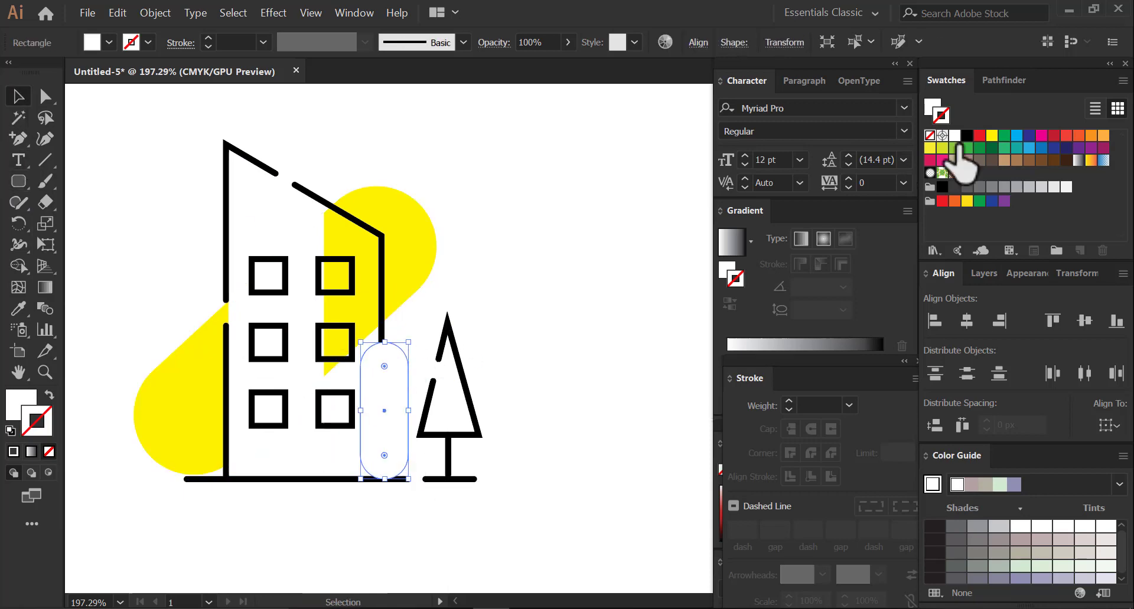
click(991, 135)
right_click(384, 378)
click(594, 373)
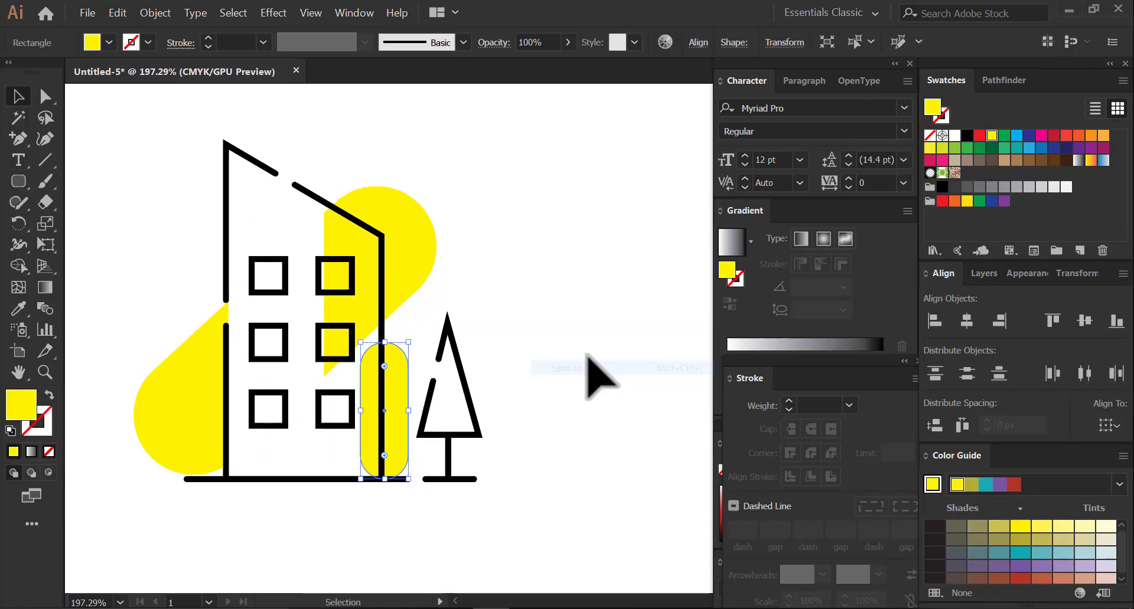
click(582, 365)
key(ctrl+a)
click(537, 331)
key(z)
drag(596, 407, 422, 407)
drag(119, 172, 348, 434)
click(578, 405)
drag(578, 405, 536, 385)
Step: Draw a long, thin horizontal rectangle in the empty area right of the tree
key(z)
drag(349, 362, 450, 432)
drag(534, 434, 515, 432)
drag(513, 313, 365, 320)
drag(16, 185, 84, 182)
drag(262, 211, 644, 268)
Step: Give the long rectangle no fill and a black stroke of 2.5 pt
click(18, 97)
click(49, 433)
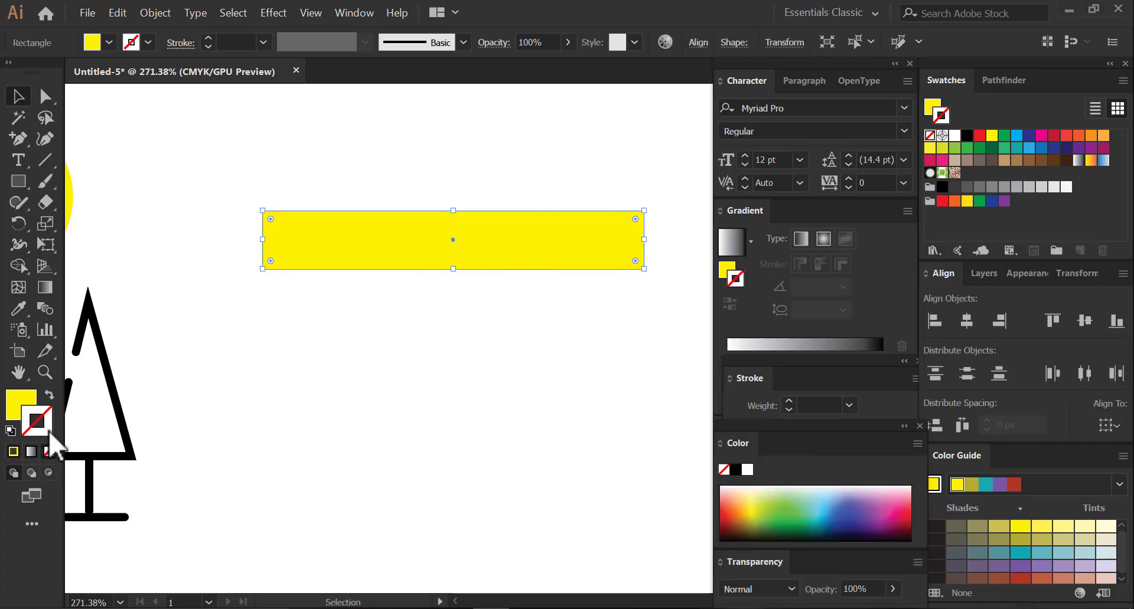
click(965, 137)
click(933, 107)
click(930, 137)
click(552, 148)
drag(380, 171, 574, 347)
drag(239, 40, 168, 32)
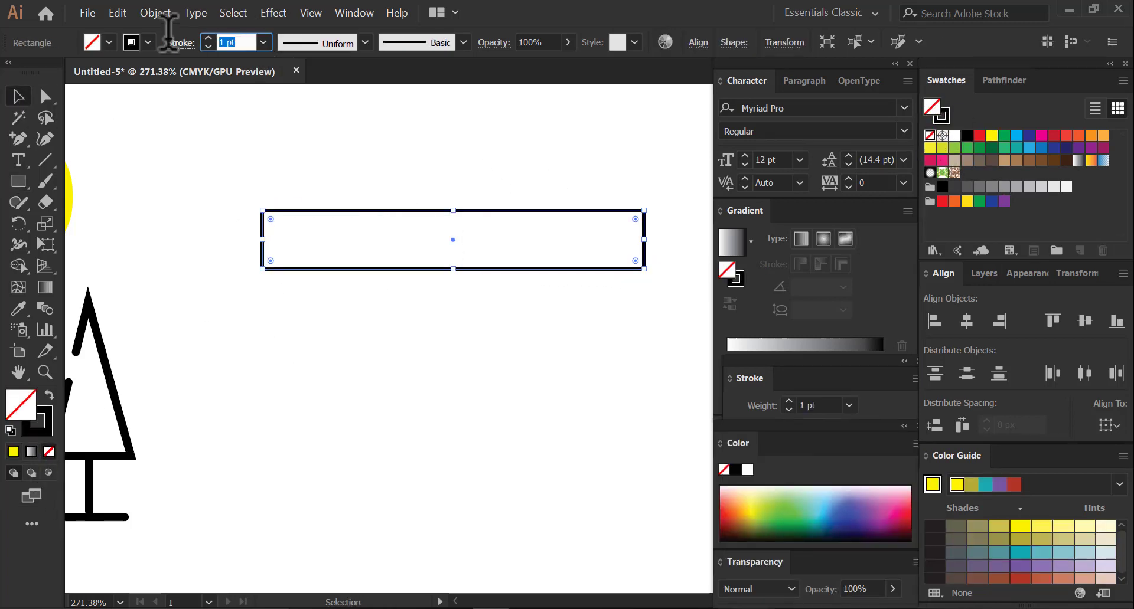
text(2.5)
key(Return)
Step: Enlarge the outlined rectangle slightly in width and height to form the ruler body, leaving it deselected
mouse_move(635, 266)
mouse_down()
mouse_move(586, 271)
mouse_move(677, 245)
mouse_up()
drag(445, 215, 446, 207)
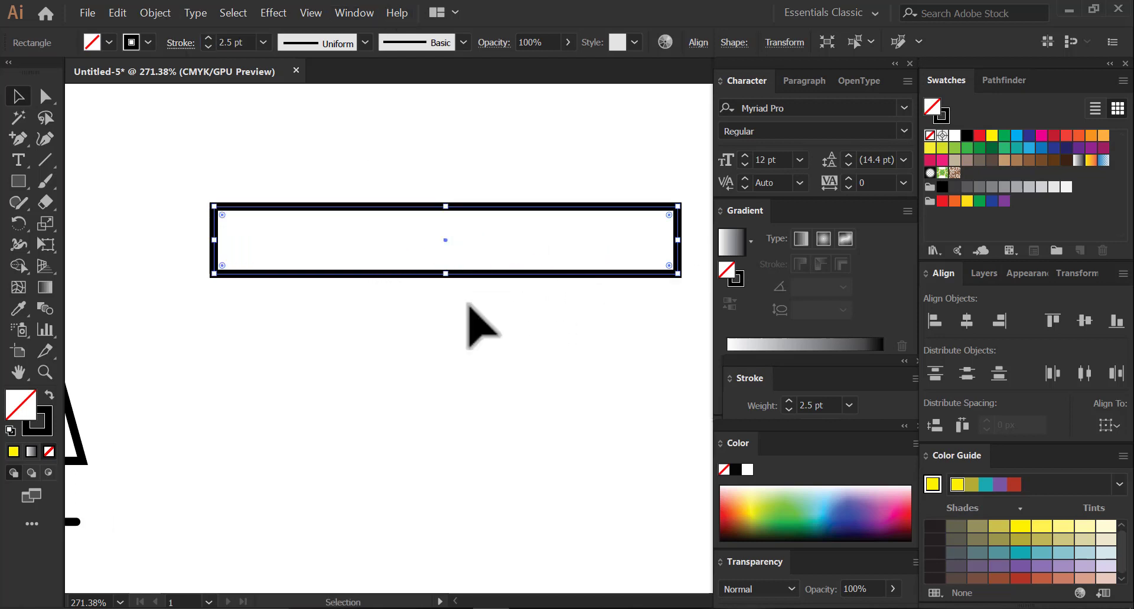
click(469, 304)
Step: Draw a long and a short vertical tick line down from the ruler's upper edge near its left end
key(z)
drag(211, 254, 331, 268)
drag(349, 281, 325, 311)
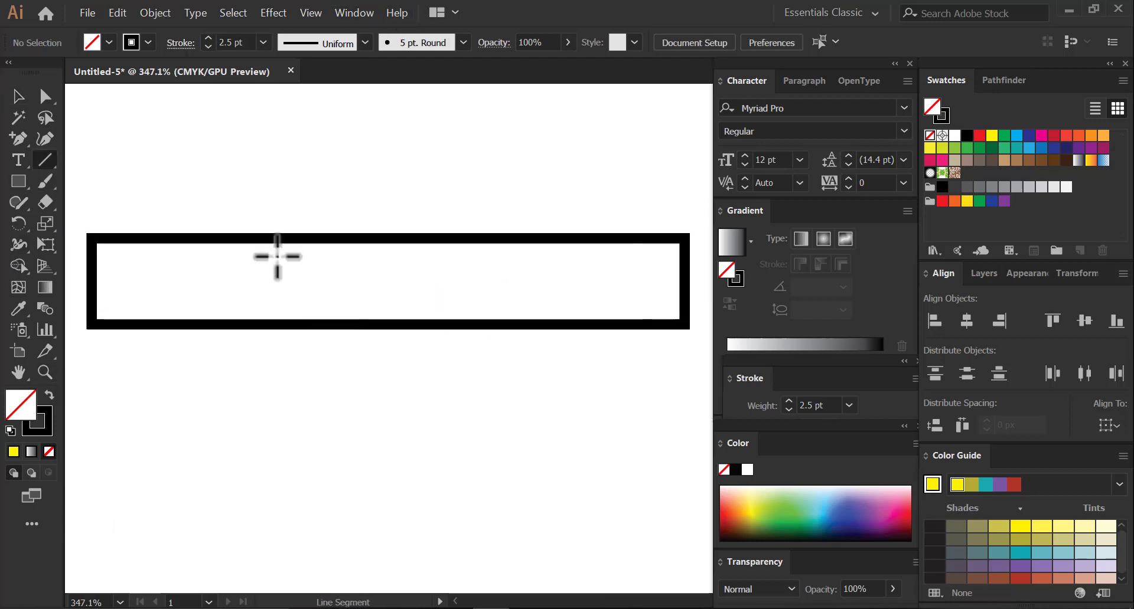
drag(172, 244, 170, 298)
drag(127, 241, 127, 266)
Step: Give both tick lines round caps and group them together
key(v)
shift+click(169, 292)
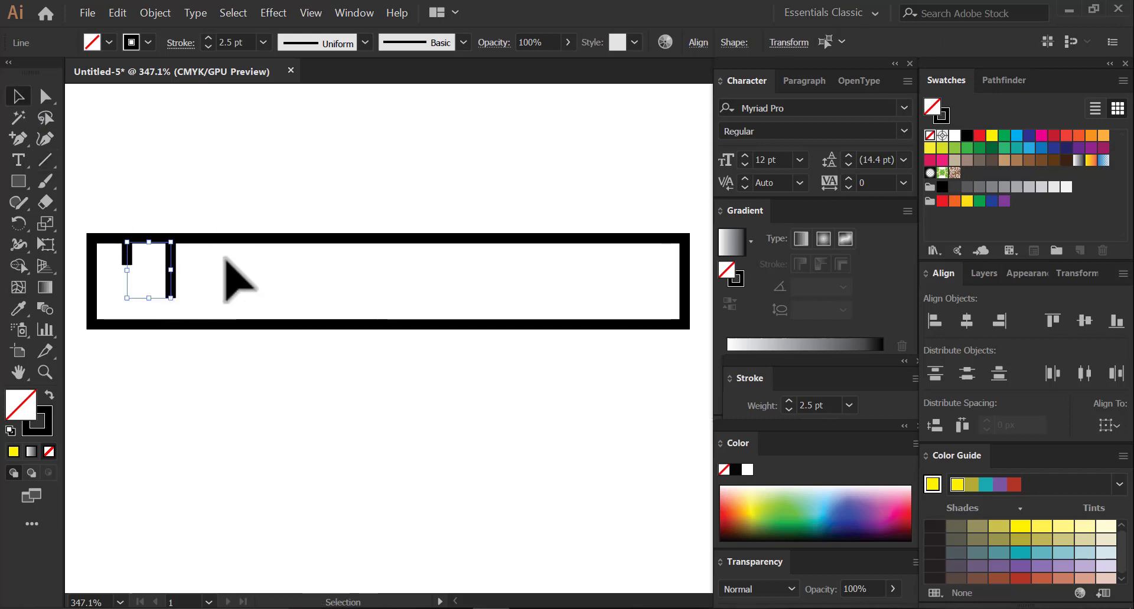
click(750, 379)
click(811, 429)
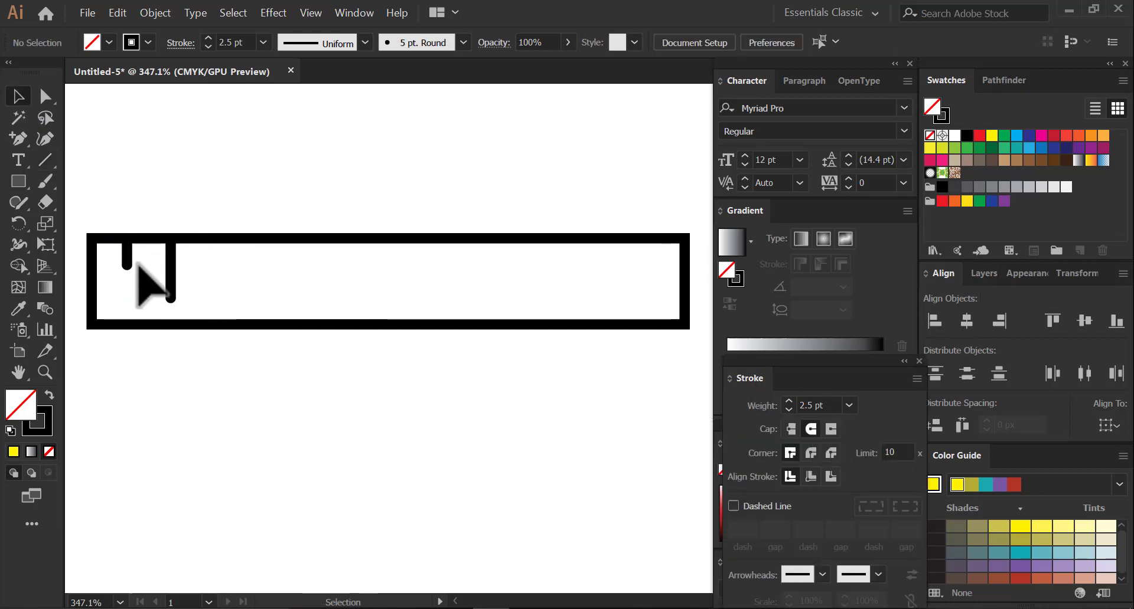
right_click(171, 270)
click(222, 353)
Step: Copy the tick group to the right and repeat the duplication until seven pairs span the ruler
drag(177, 274, 254, 258)
click(299, 400)
click(256, 284)
key(ctrl+d)
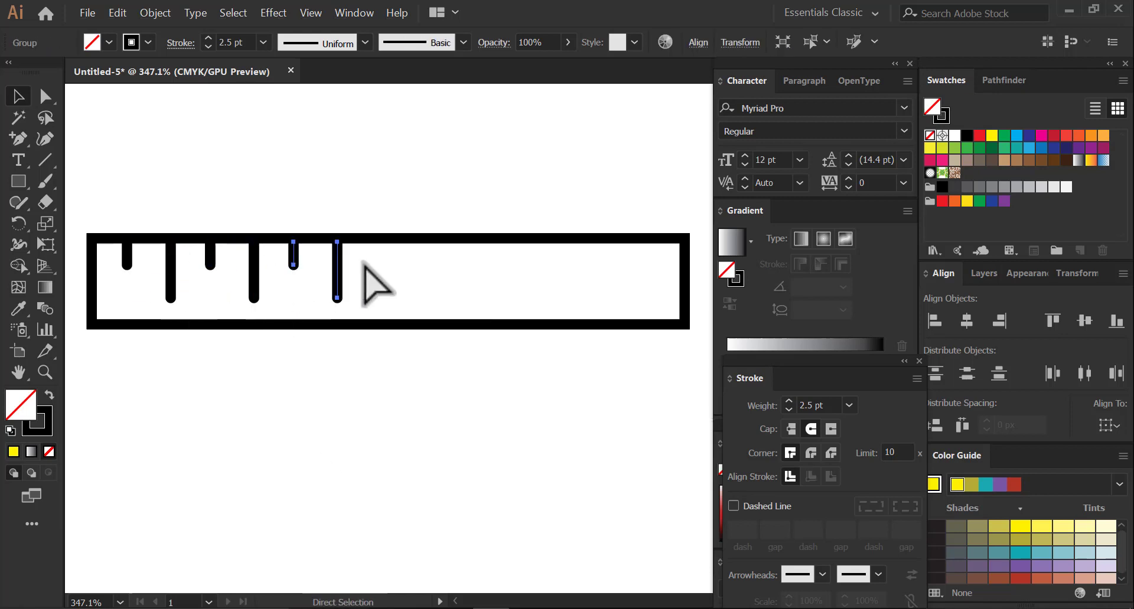
key(ctrl+d)
key(ctrl+d)
key(ctrl+d)
key(ctrl+d)
Step: Stretch the ruler outline's right edge outward to leave space after the last tick mark
drag(397, 375, 384, 405)
key(z)
drag(547, 389, 536, 392)
drag(536, 392, 516, 371)
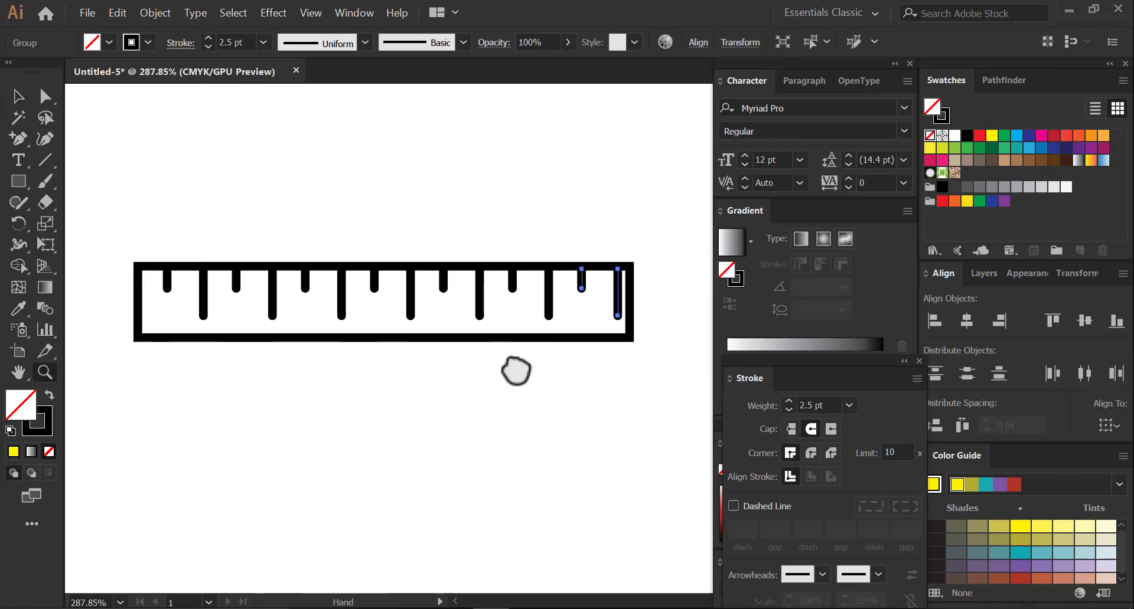
click(21, 99)
click(632, 337)
drag(630, 302, 642, 303)
click(531, 347)
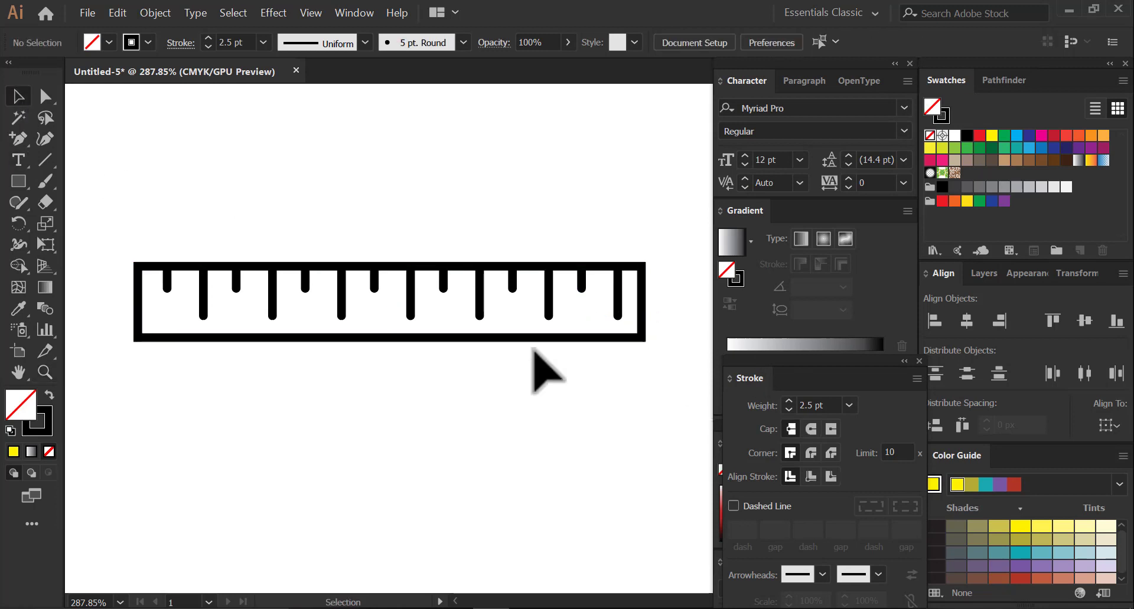
Step: Draw a large rectangle below the ruler at about the ruler's width, reaching down to the building's ground line
drag(438, 414, 437, 375)
scroll(293, 431, down, 1)
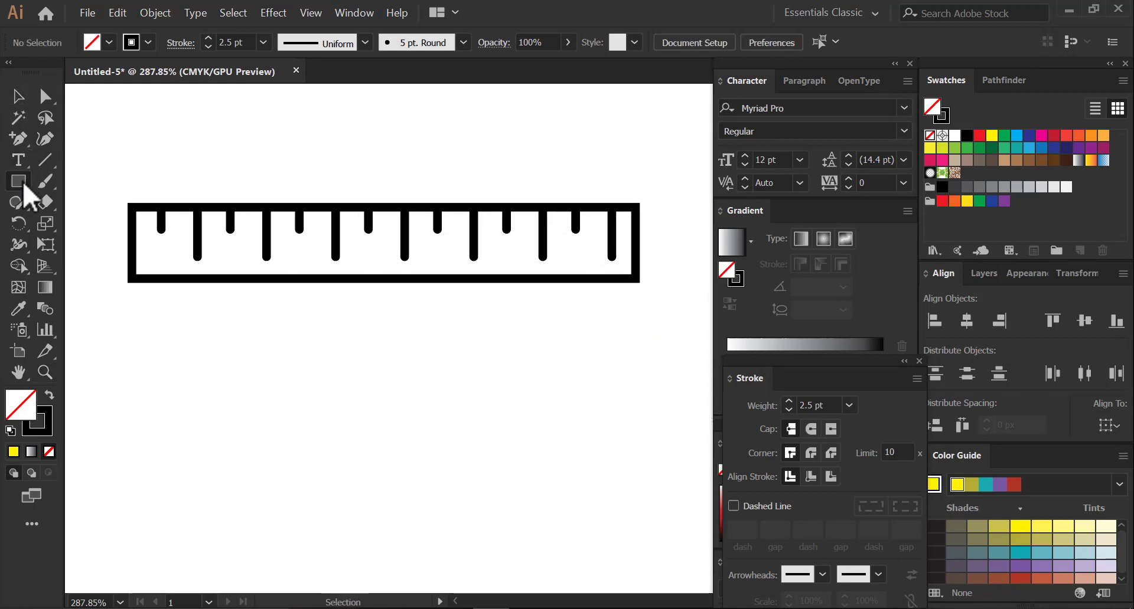
drag(469, 482, 459, 384)
key(z)
alt+click(450, 385)
drag(376, 414, 439, 423)
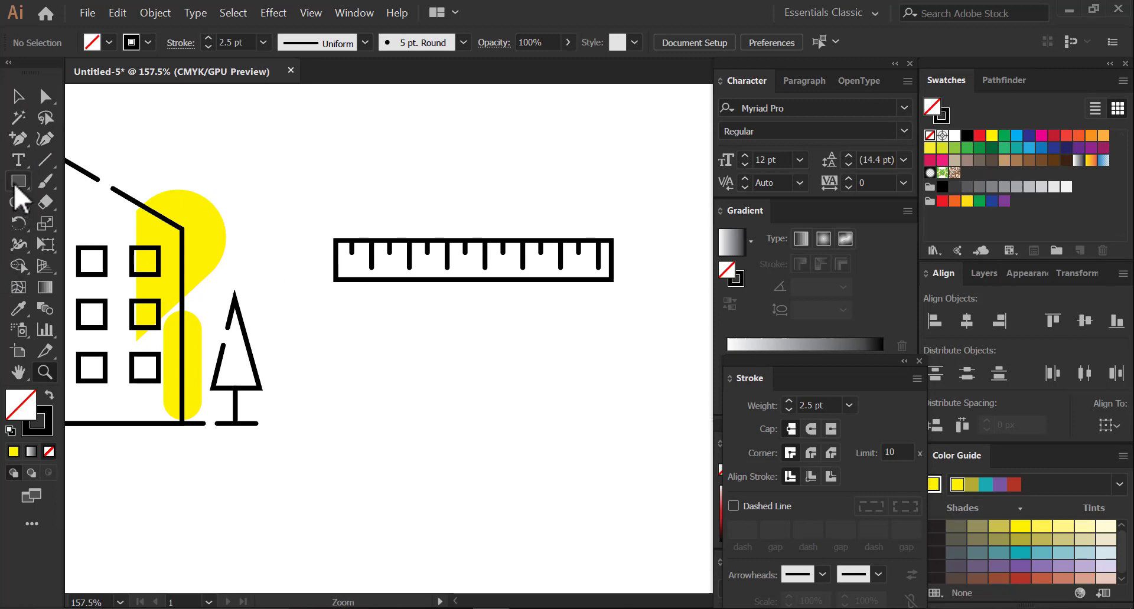
mouse_move(336, 295)
mouse_down()
mouse_move(448, 323)
mouse_move(615, 423)
mouse_up()
Step: Select the whole ruler icon, show the document rulers and place a horizontal guide at the building's right roof corner
click(18, 95)
drag(298, 222, 677, 273)
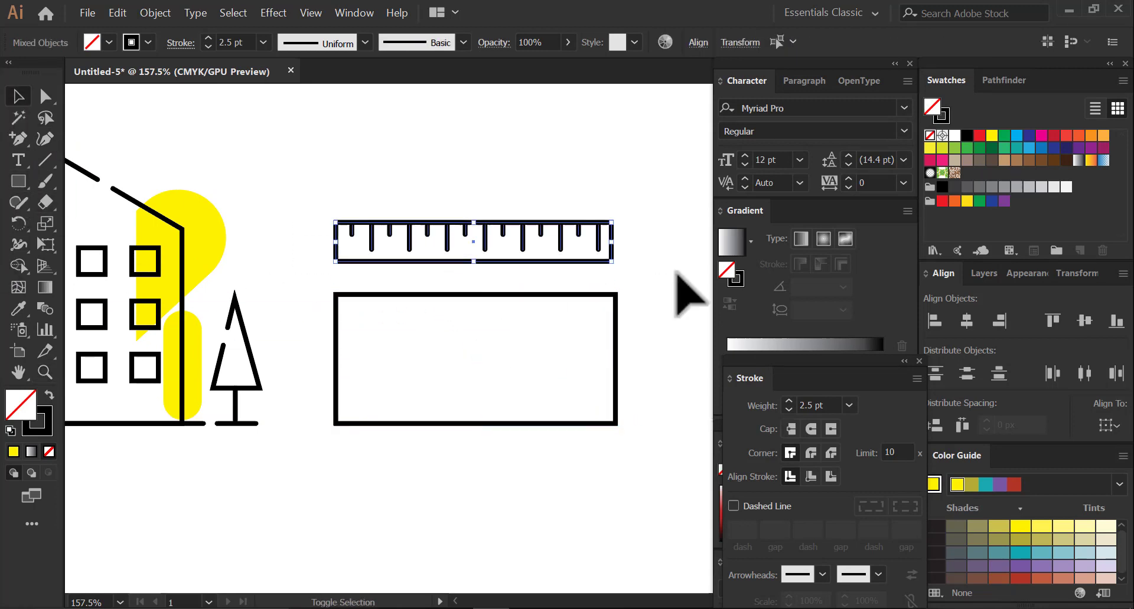
click(311, 12)
click(555, 366)
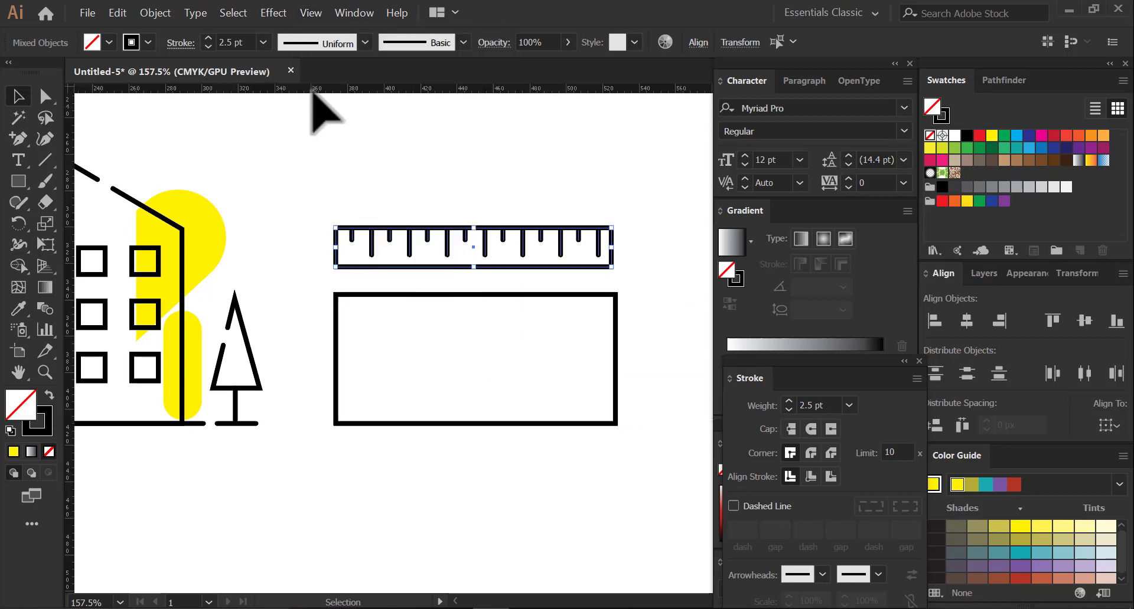
drag(316, 88, 184, 228)
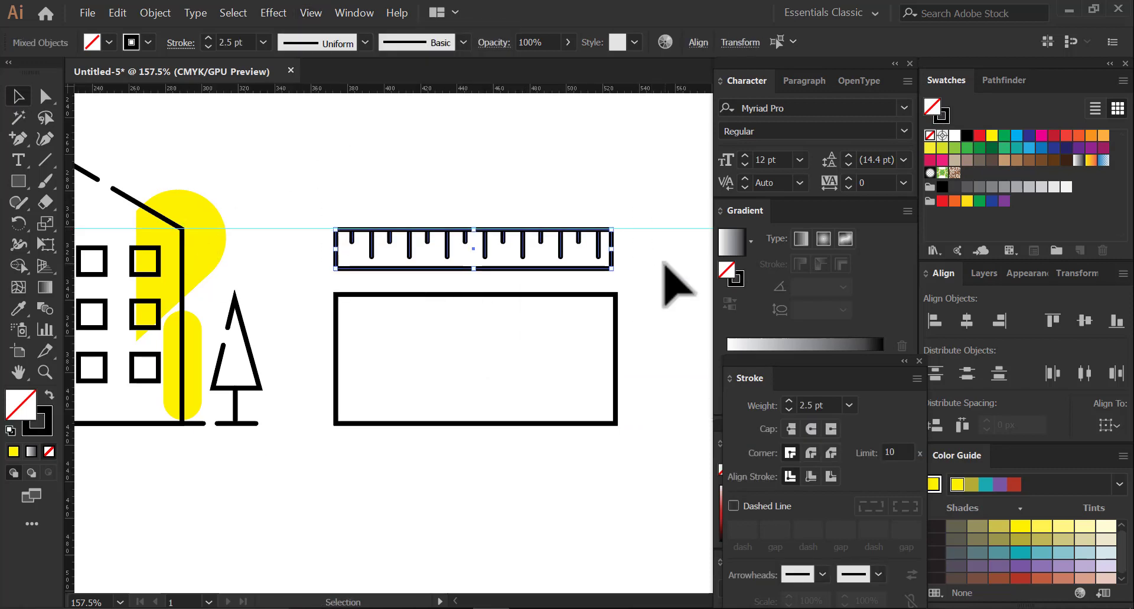
Step: Raise the large rectangle's top edge closer to the ruler and bring its right edge in line with the ruler's end
click(470, 321)
click(476, 293)
drag(475, 293, 481, 286)
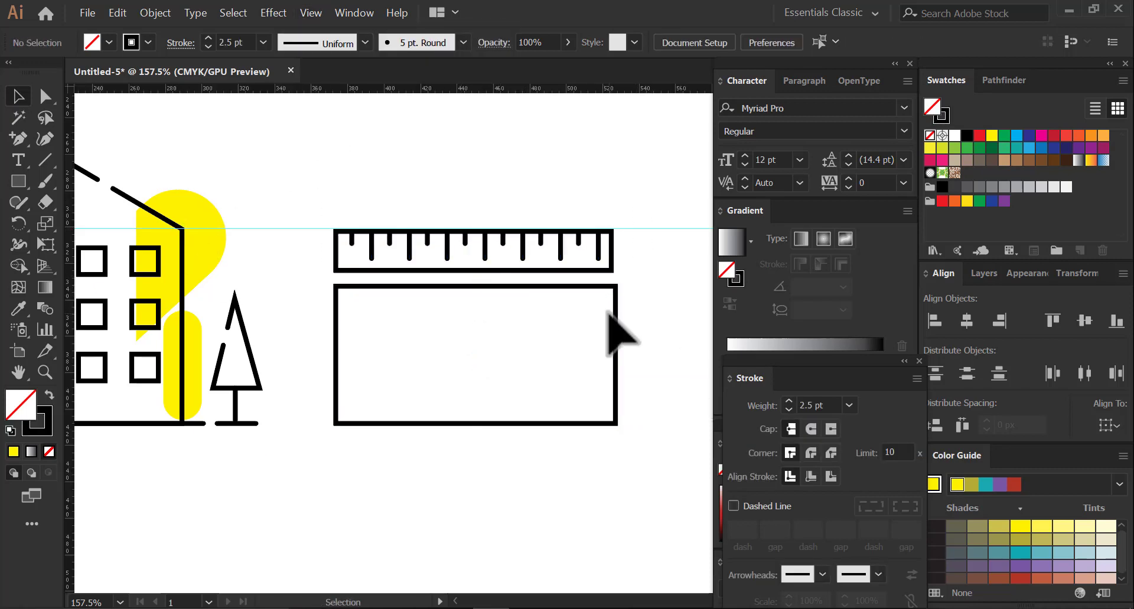
drag(621, 357, 618, 357)
click(498, 346)
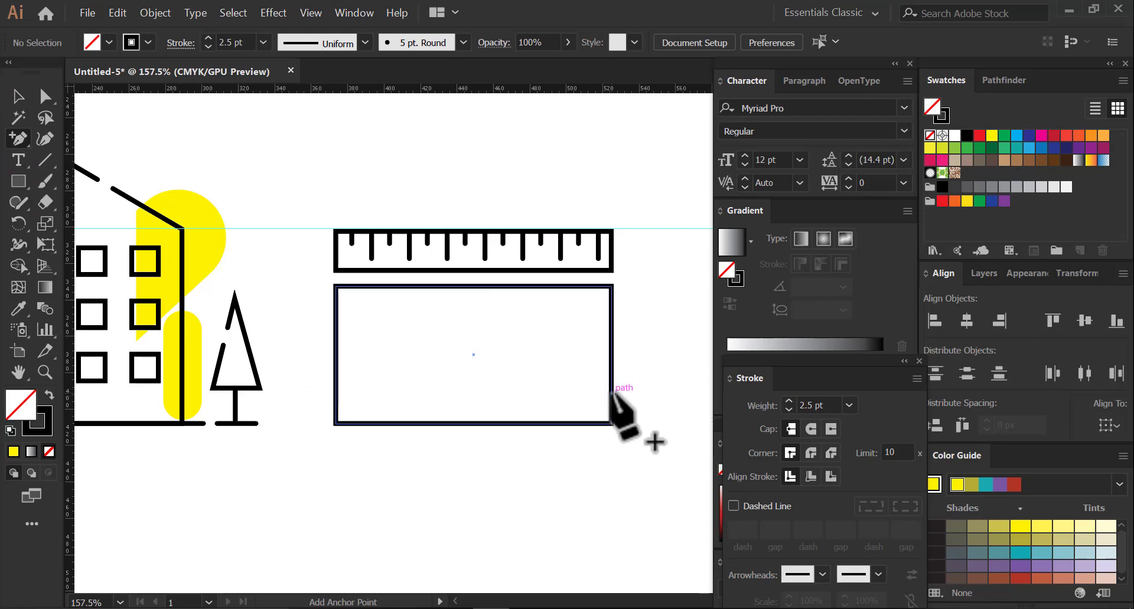
Step: Add anchor points on both sides of the large rectangle's lower-right corner and delete the corner anchor to cut it diagonally
click(573, 423)
drag(611, 424, 611, 420)
drag(17, 139, 95, 180)
click(594, 407)
click(44, 97)
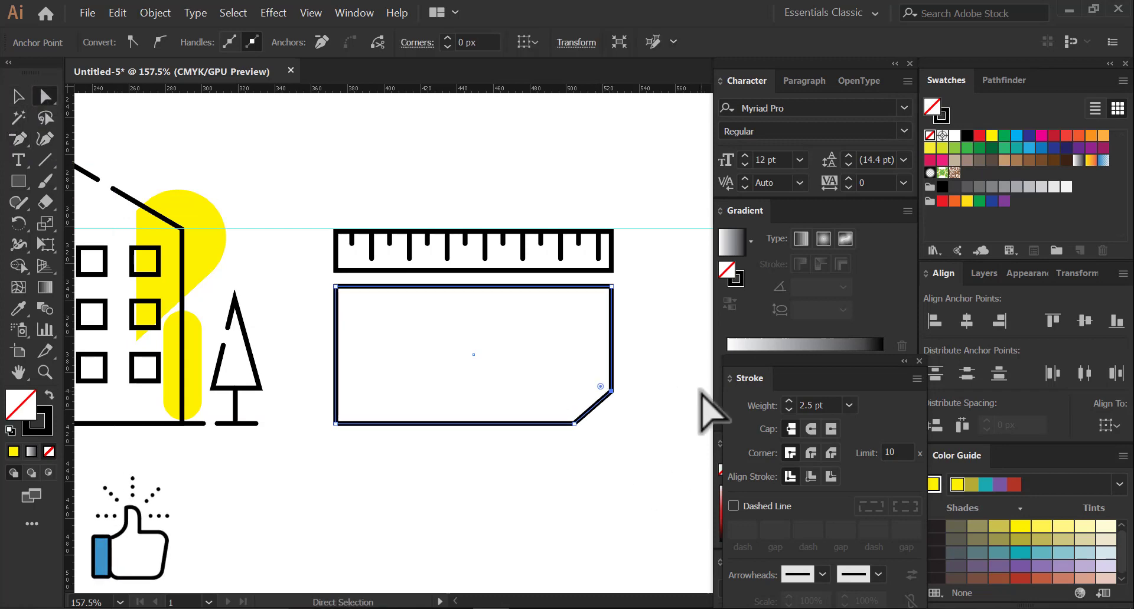
Step: Draw a small rectangle over the cut corner and delete its lower-right anchor to turn it into a triangle
click(18, 181)
drag(561, 386, 617, 426)
drag(18, 139, 89, 182)
click(617, 427)
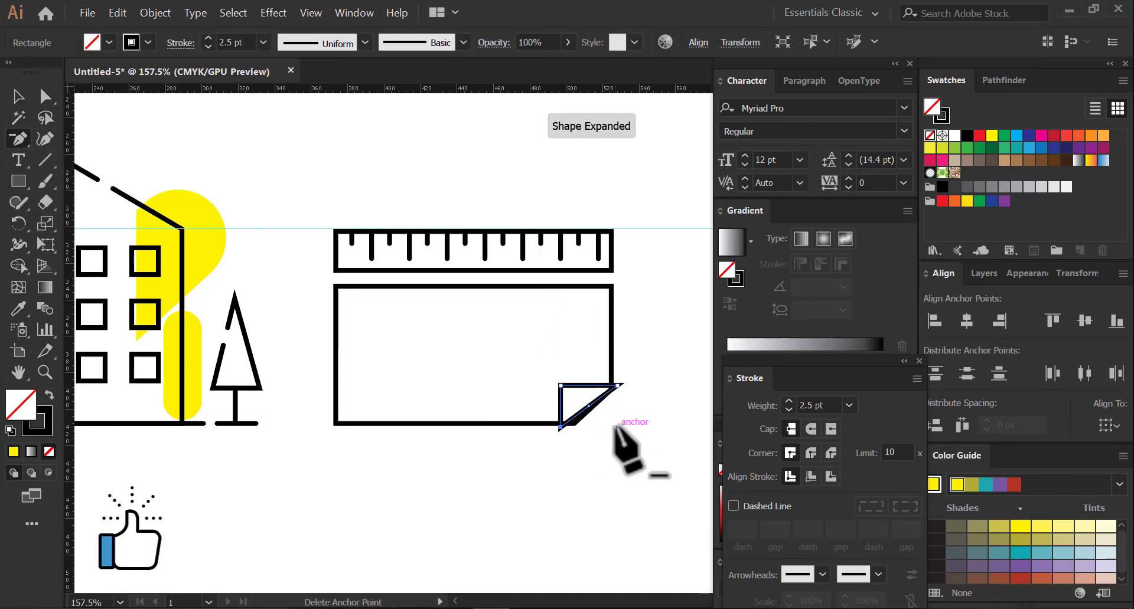
Step: Move the triangle's anchor points to line up with the diagonal cut as a page fold, and fill the triangle white
click(46, 96)
ctrl+click(628, 492)
drag(418, 512, 458, 502)
drag(585, 390, 559, 405)
drag(458, 502, 461, 495)
drag(559, 405, 560, 405)
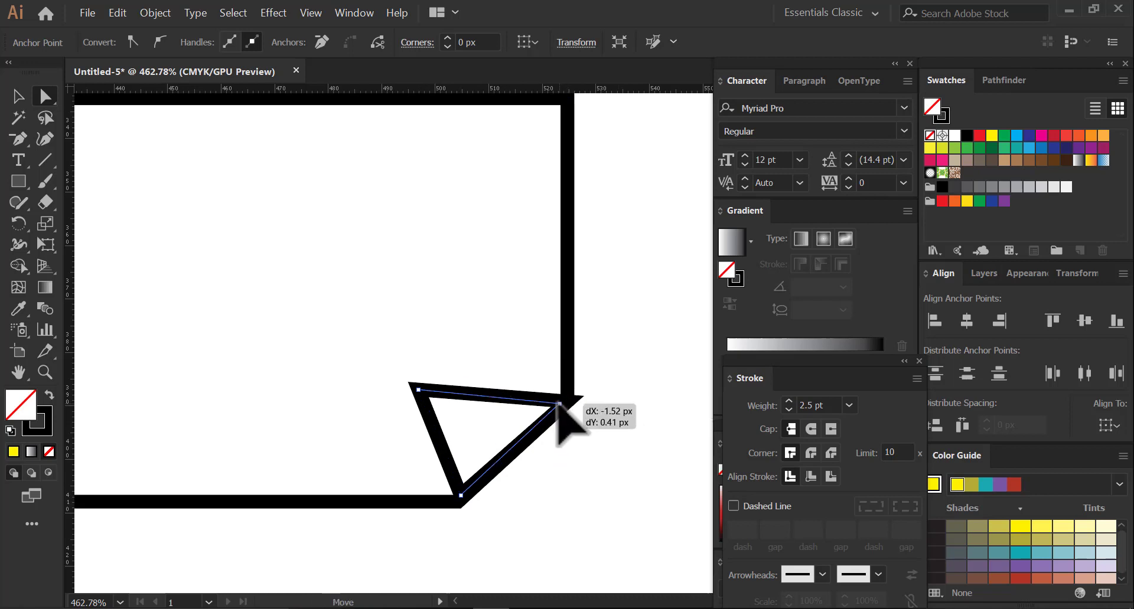
drag(418, 390, 382, 405)
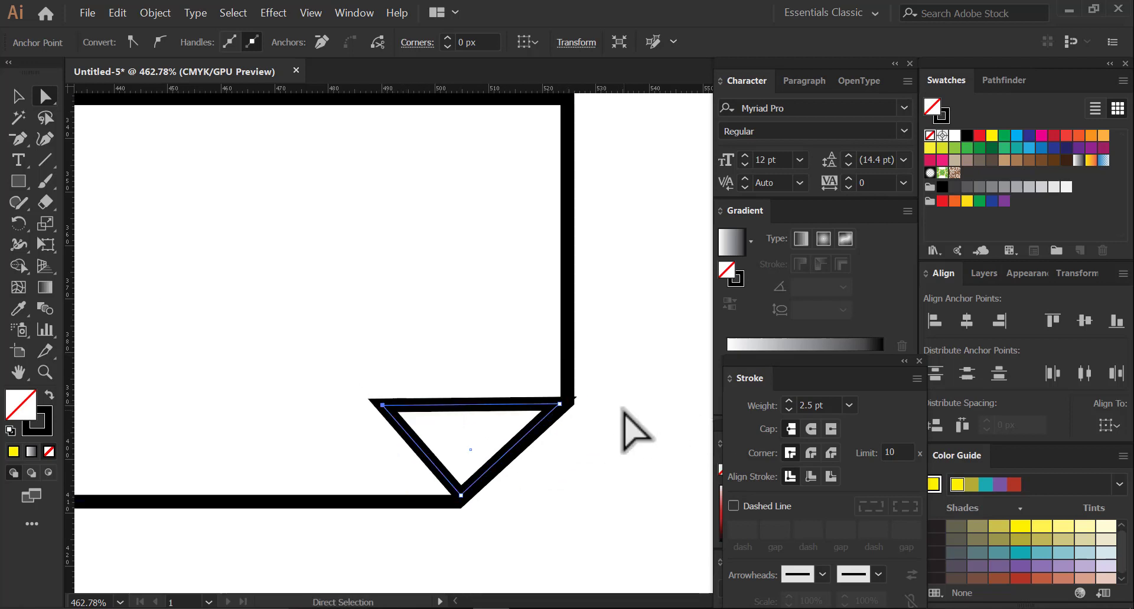
click(667, 426)
Step: Draw a long, thin, fully rounded rectangle below the sheet, duplicate it directly underneath and select the lower copy
scroll(418, 532, down, 3)
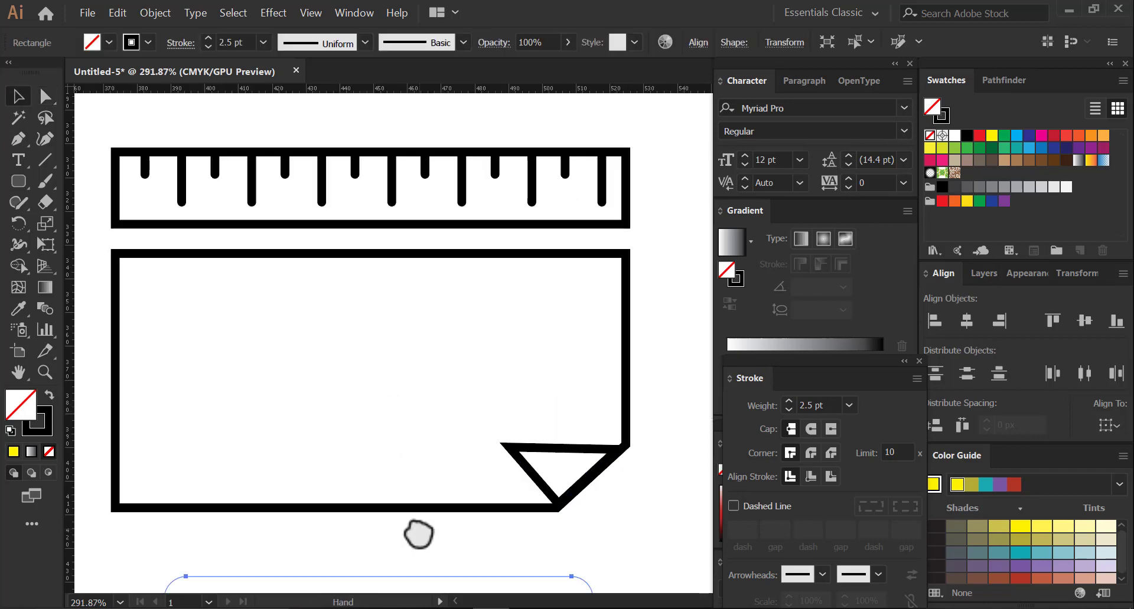
drag(418, 532, 425, 367)
drag(443, 425, 437, 369)
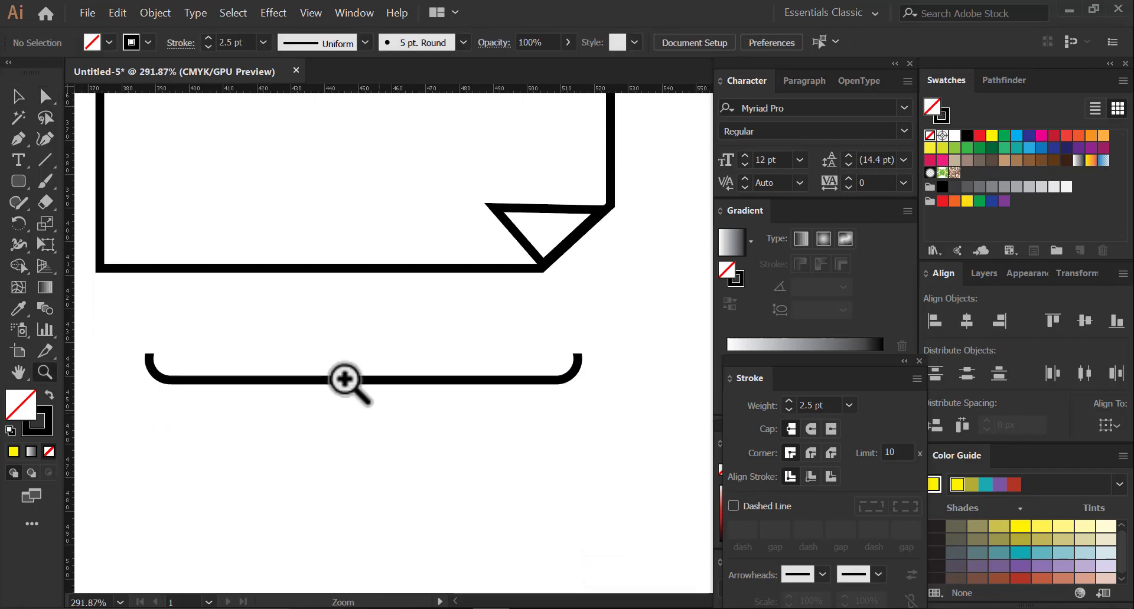
drag(347, 382, 382, 430)
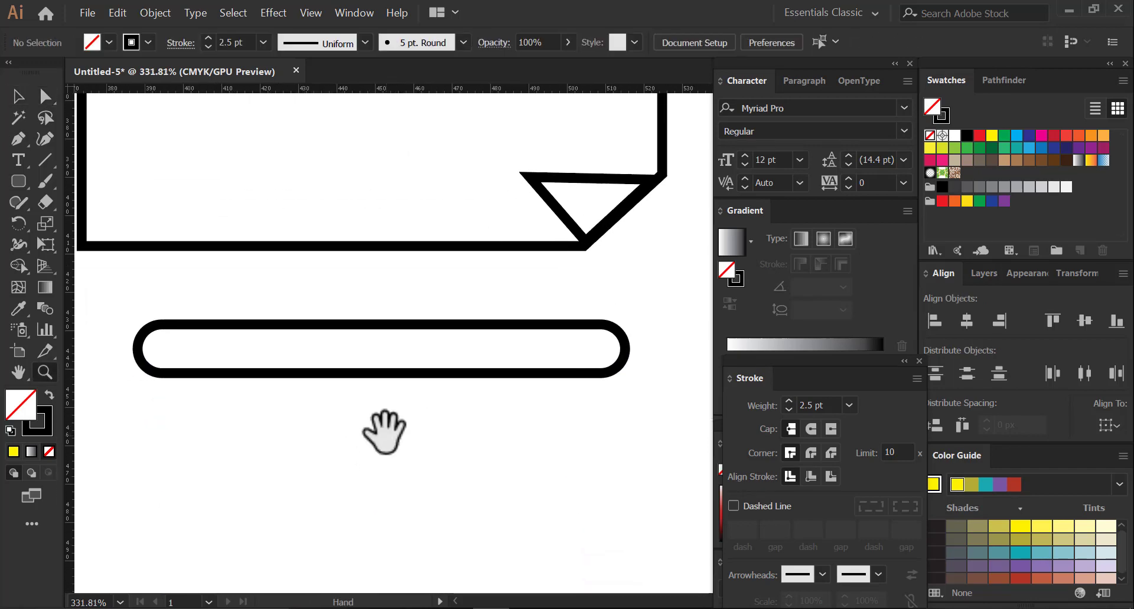
mouse_move(311, 400)
mouse_down()
mouse_move(312, 379)
mouse_move(348, 355)
mouse_move(355, 403)
mouse_up()
click(367, 452)
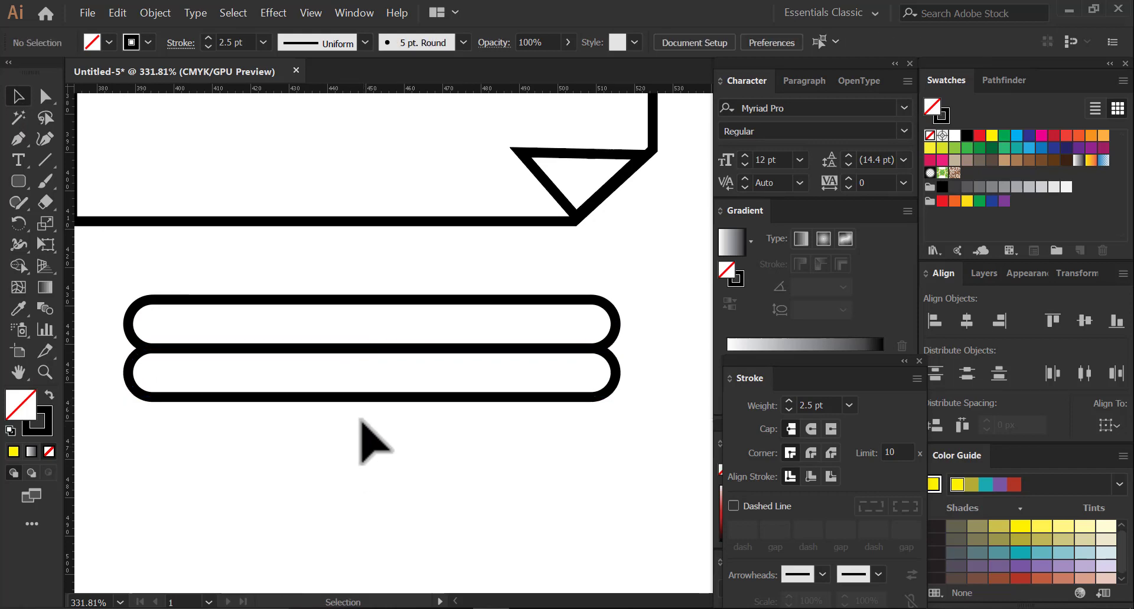
click(359, 394)
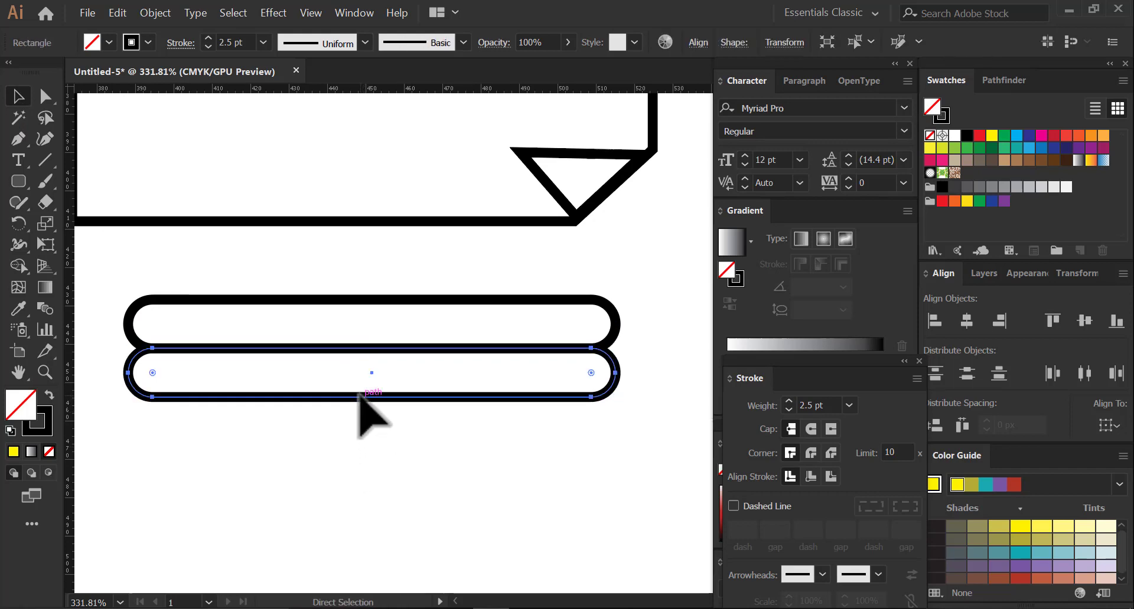
Step: Repeat the duplication to add a third rounded rectangle directly beneath the second one
key(ctrl+d)
click(419, 472)
drag(421, 470, 303, 435)
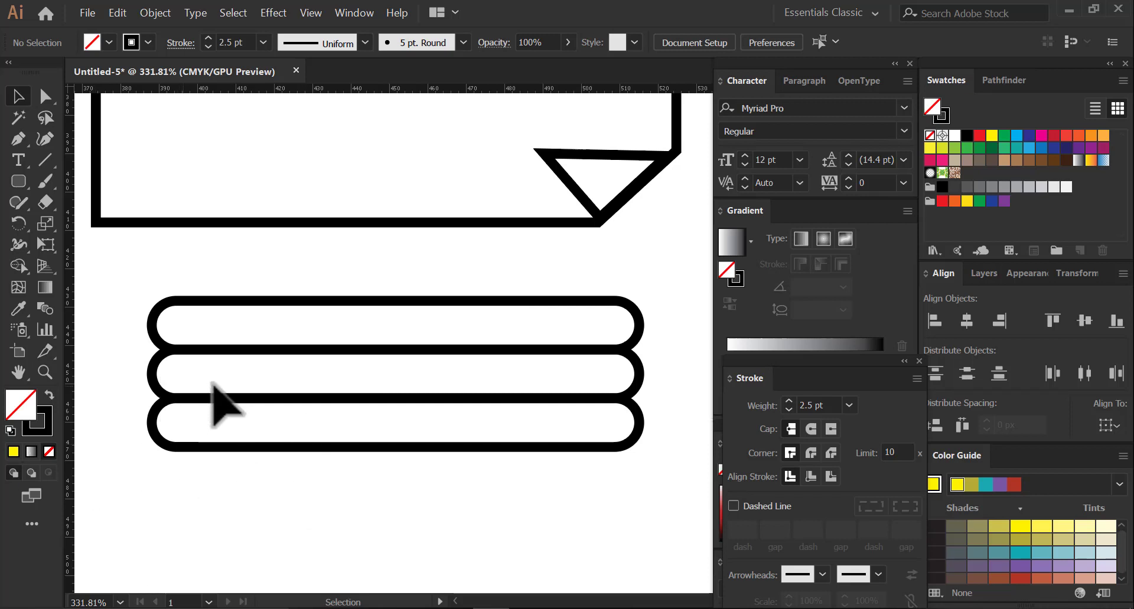
Step: Delete the rounded left end of the top rounded rectangle to leave it open on that side
click(157, 343)
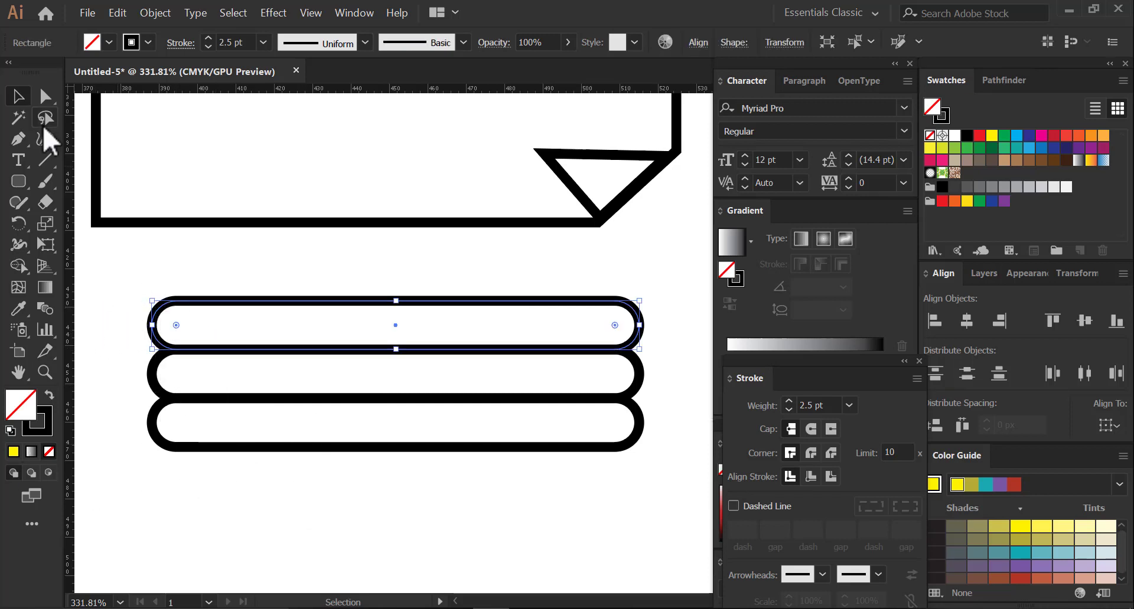
click(46, 96)
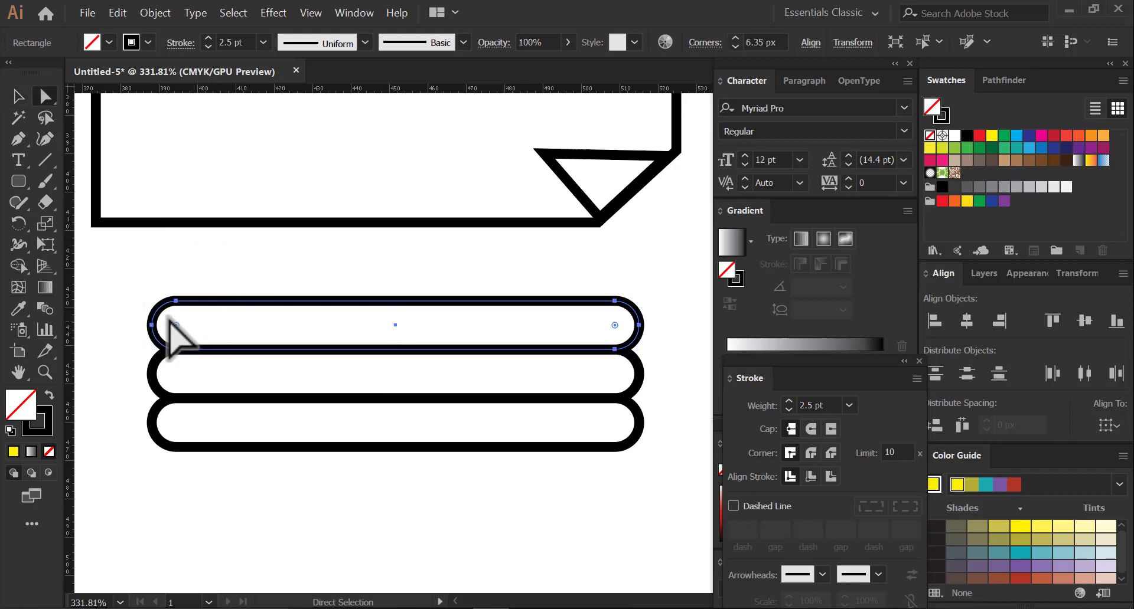
drag(161, 334, 162, 335)
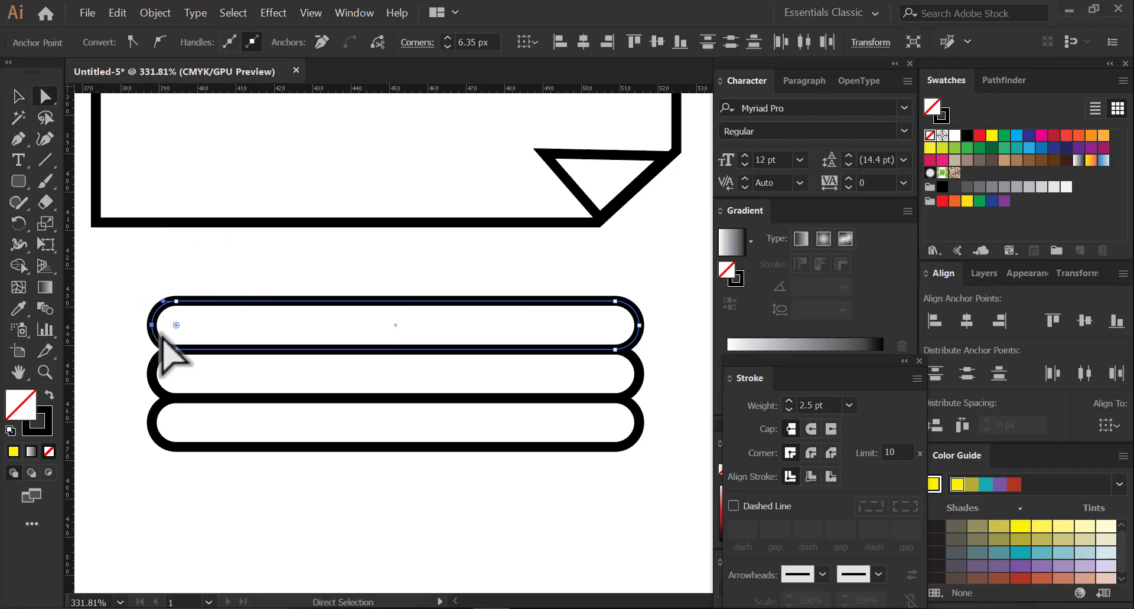
key(Delete)
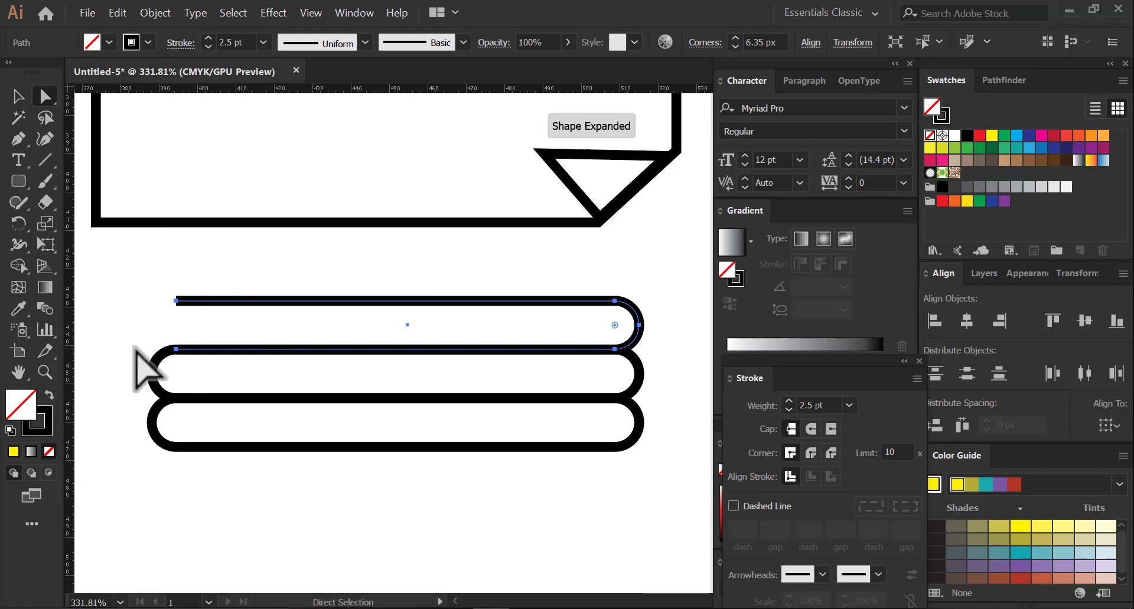
Step: Delete the right end of the middle rounded rectangle and the left end of the lowest one to form a serpentine line
click(633, 375)
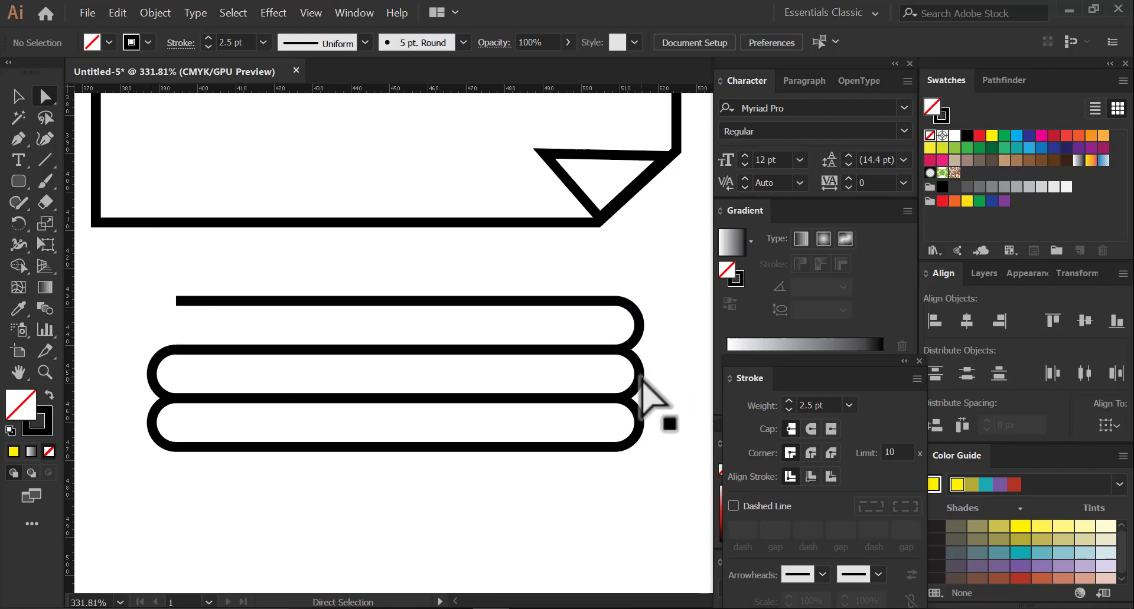
click(637, 375)
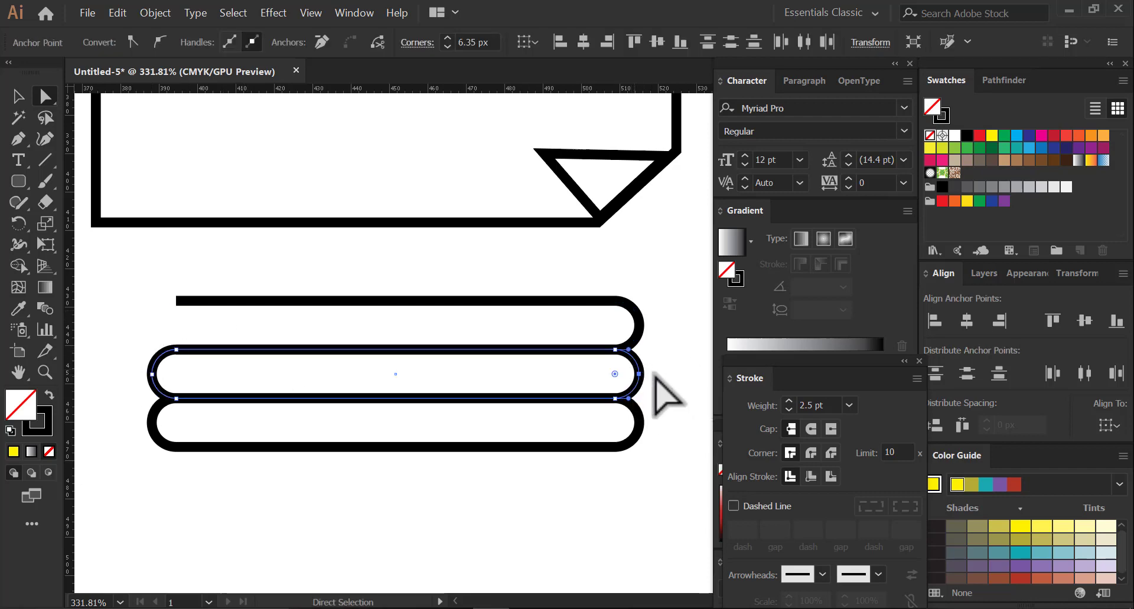
key(Delete)
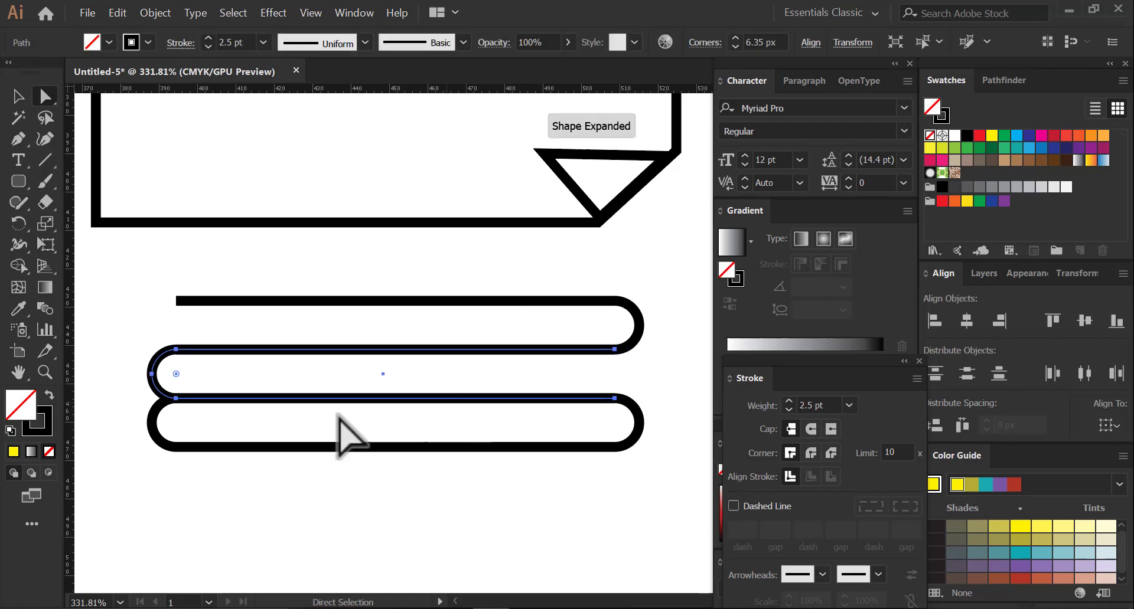
click(153, 430)
click(152, 423)
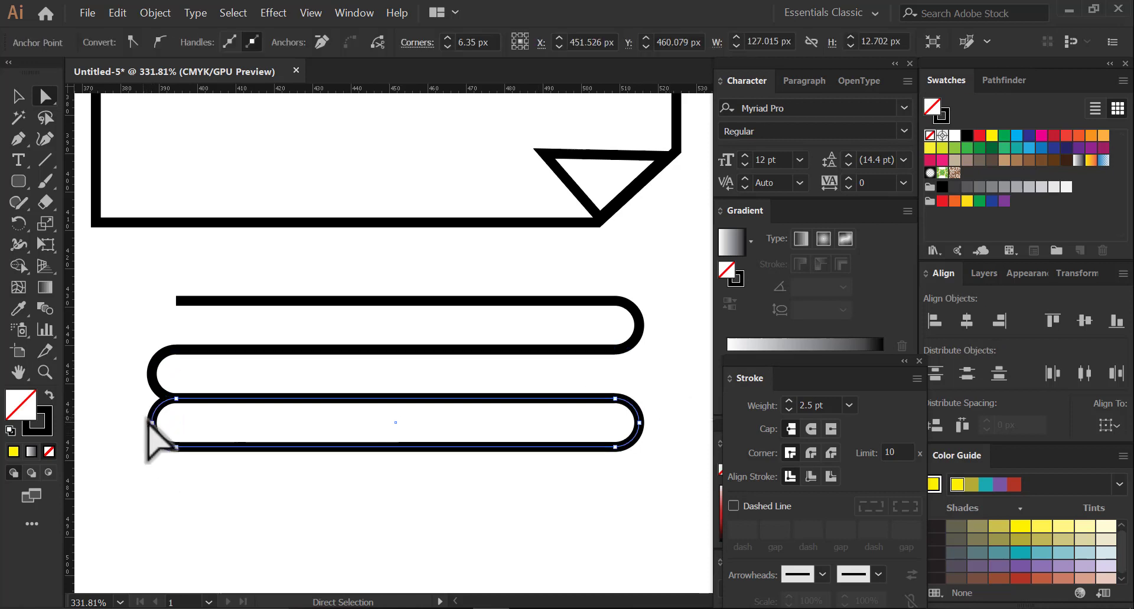
key(Delete)
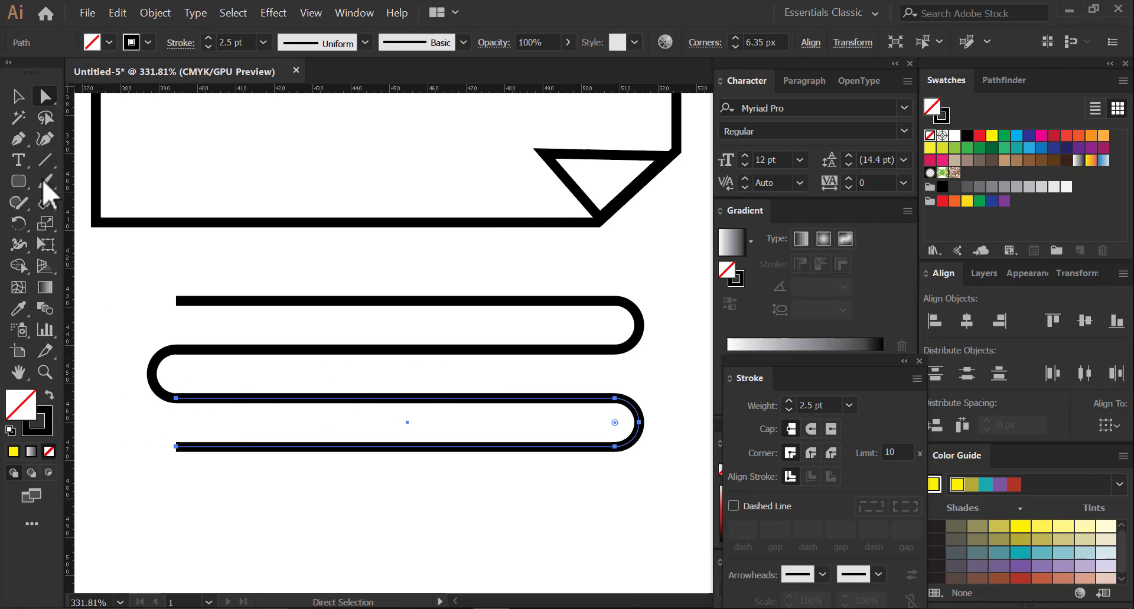
Step: Draw a small circle at the open upper end of the serpentine line and fill it yellow
click(17, 98)
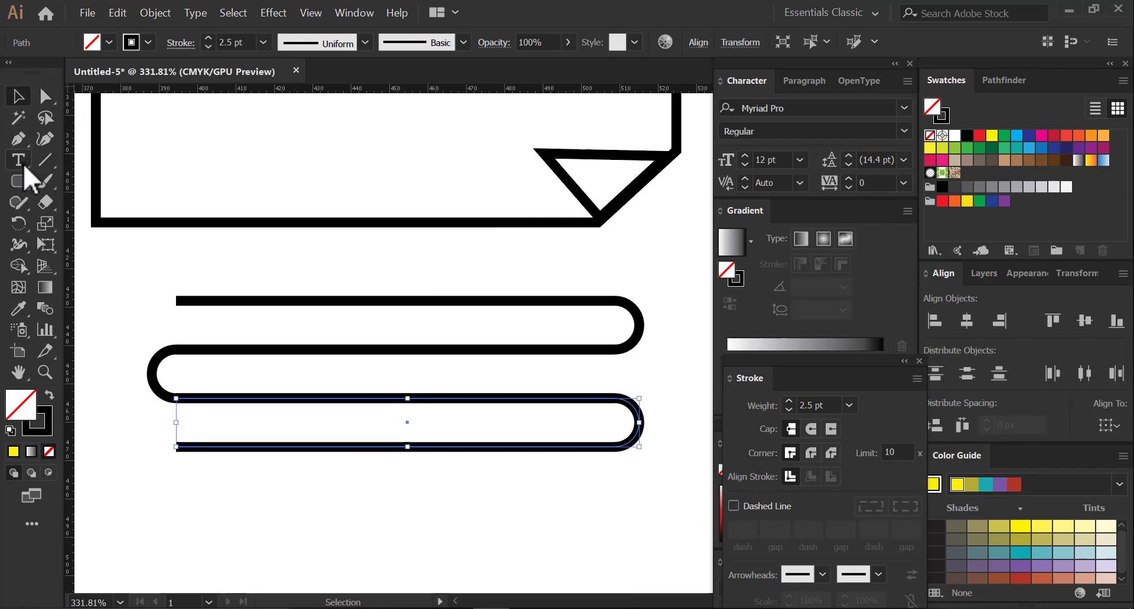
drag(19, 182, 77, 225)
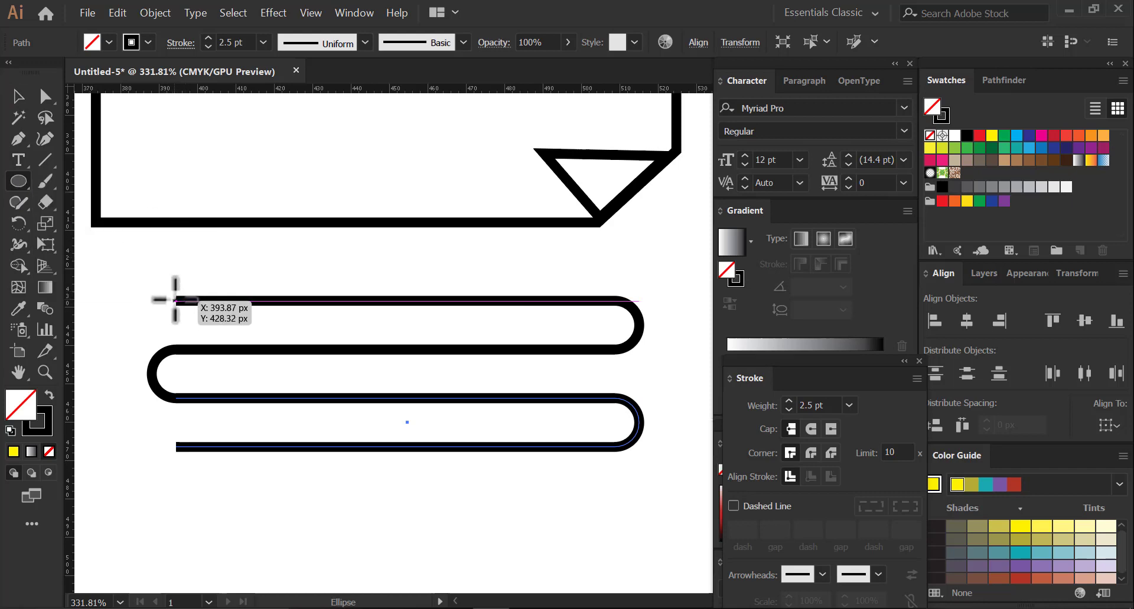
drag(176, 300, 158, 282)
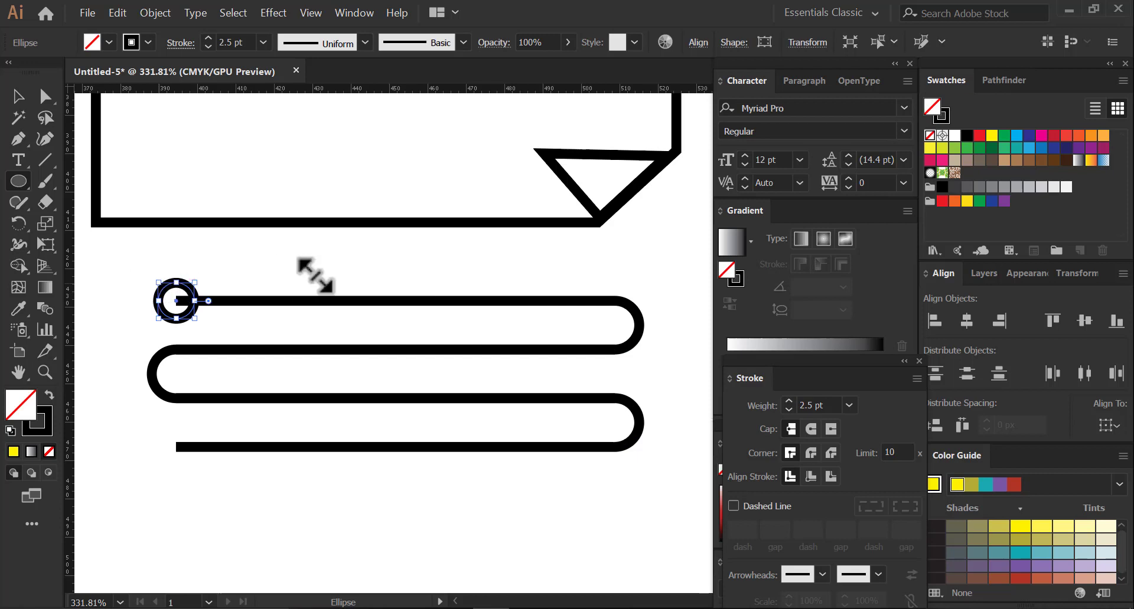
key(Left)
key(Left)
key(Left)
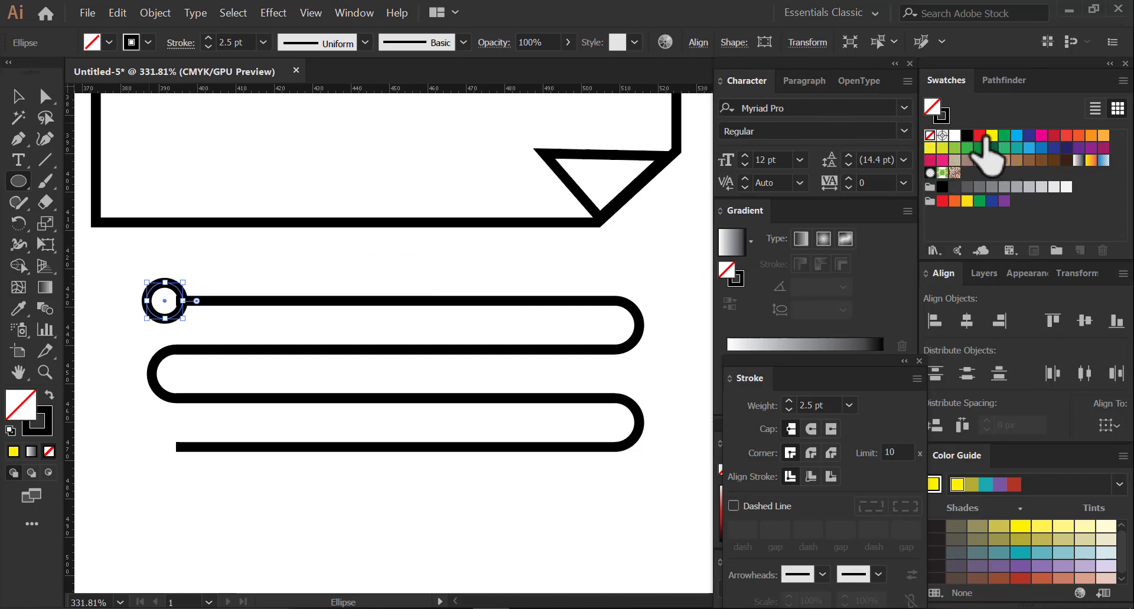
click(991, 136)
key(Right)
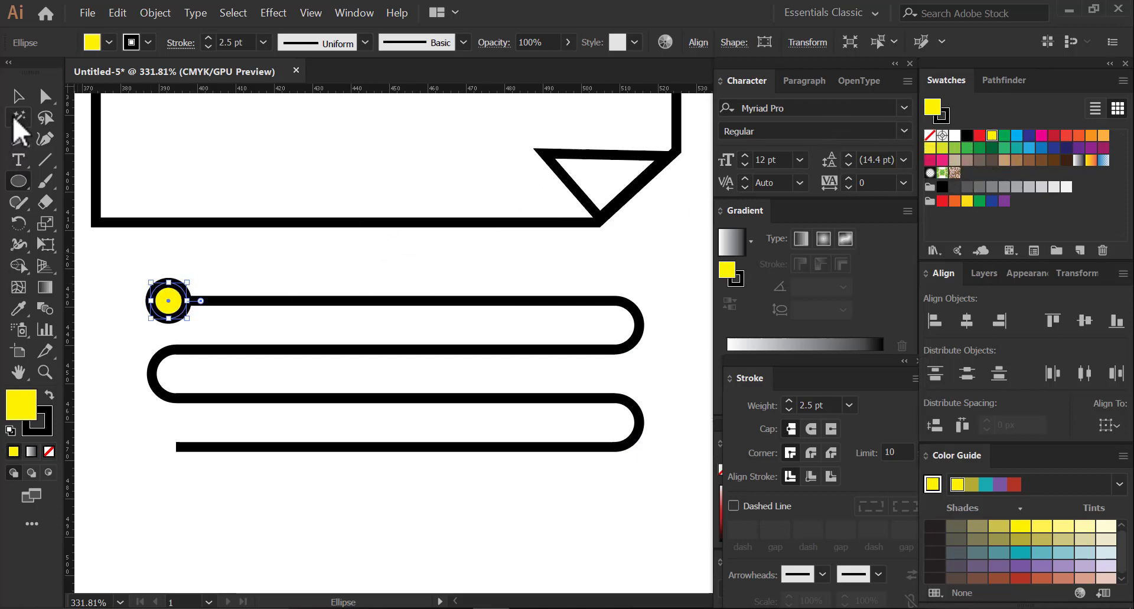
Step: Shrink the yellow circle and duplicate it straight down onto the serpentine line's lower open end
click(19, 95)
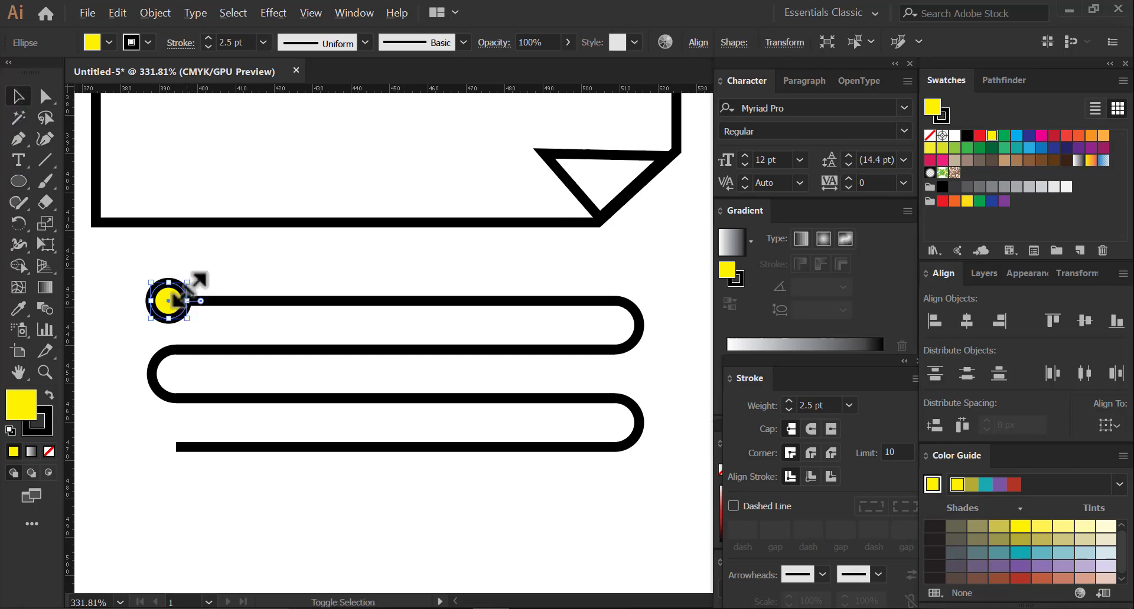
drag(187, 282, 173, 451)
click(152, 366)
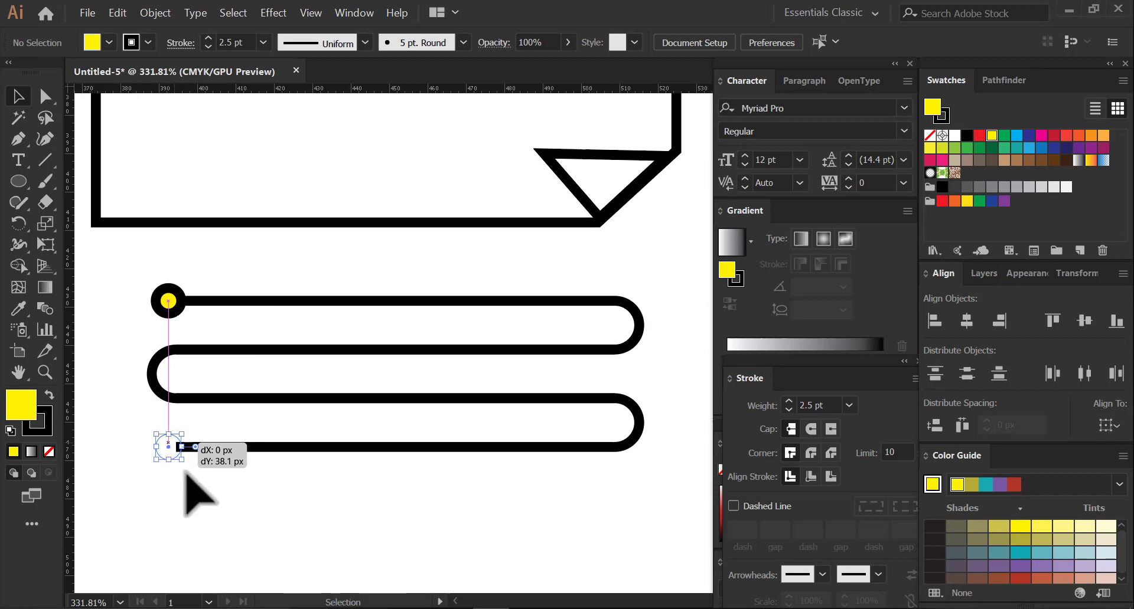
mouse_move(264, 475)
mouse_down()
mouse_move(260, 493)
mouse_move(267, 483)
mouse_up()
click(394, 349)
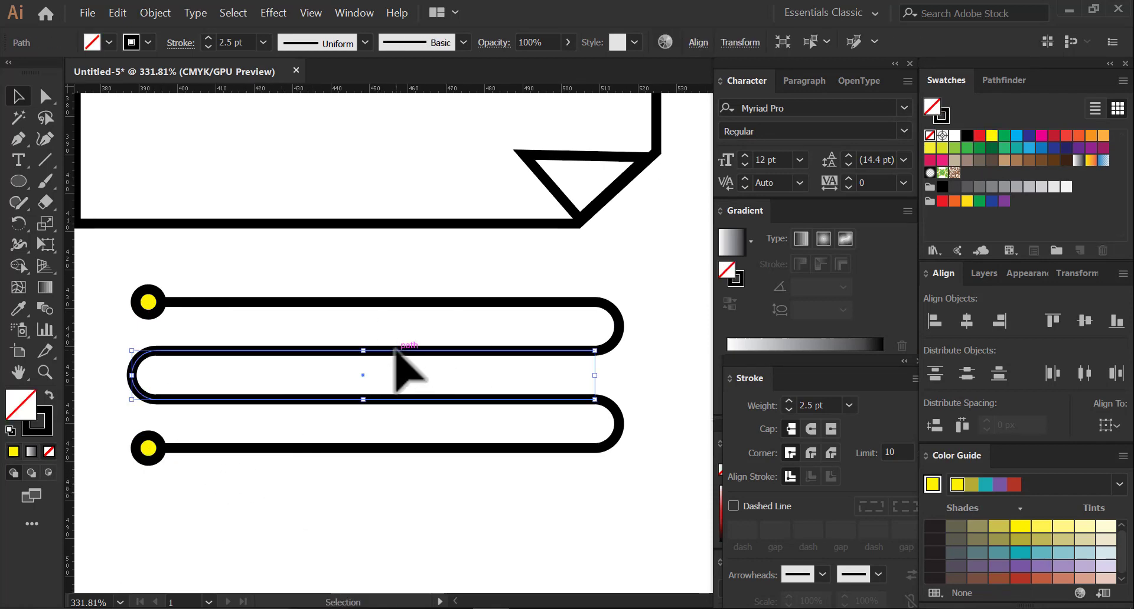
drag(481, 271, 473, 470)
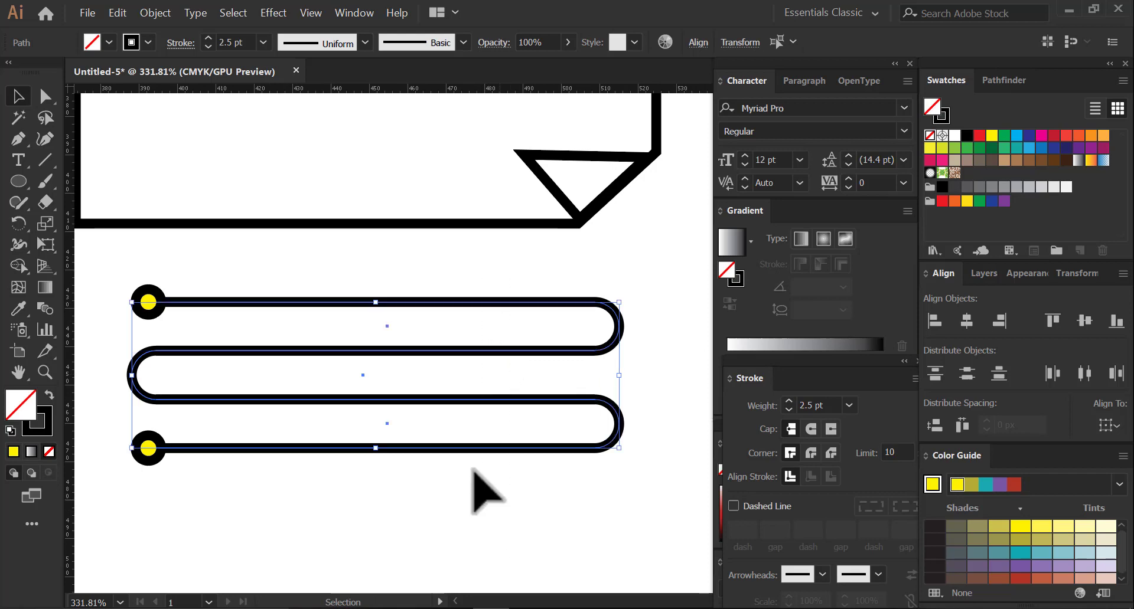
click(658, 494)
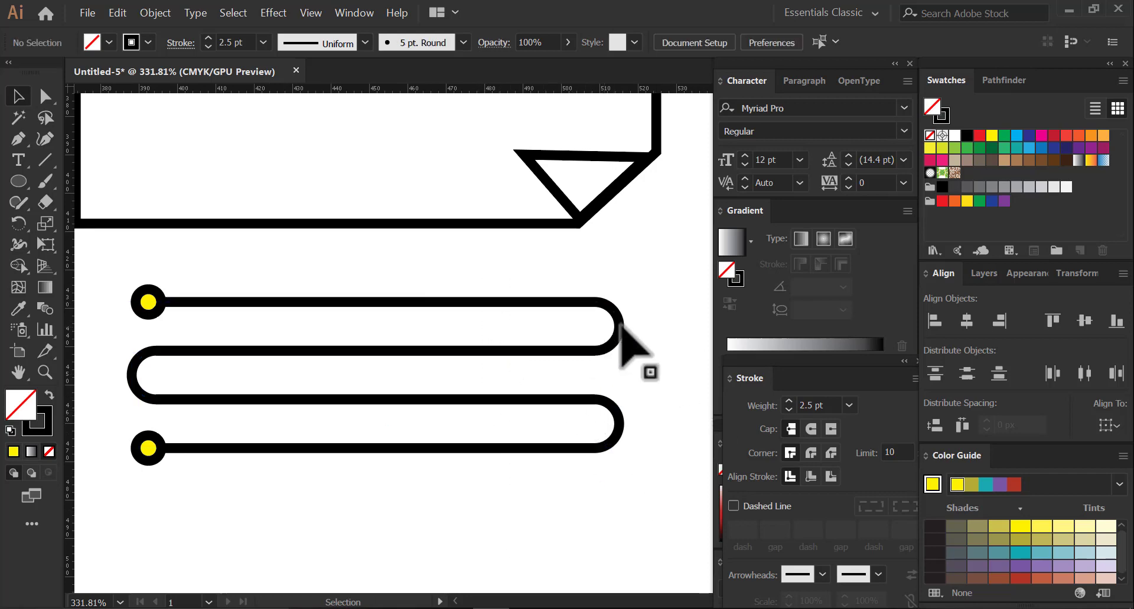
drag(622, 282, 541, 472)
click(663, 384)
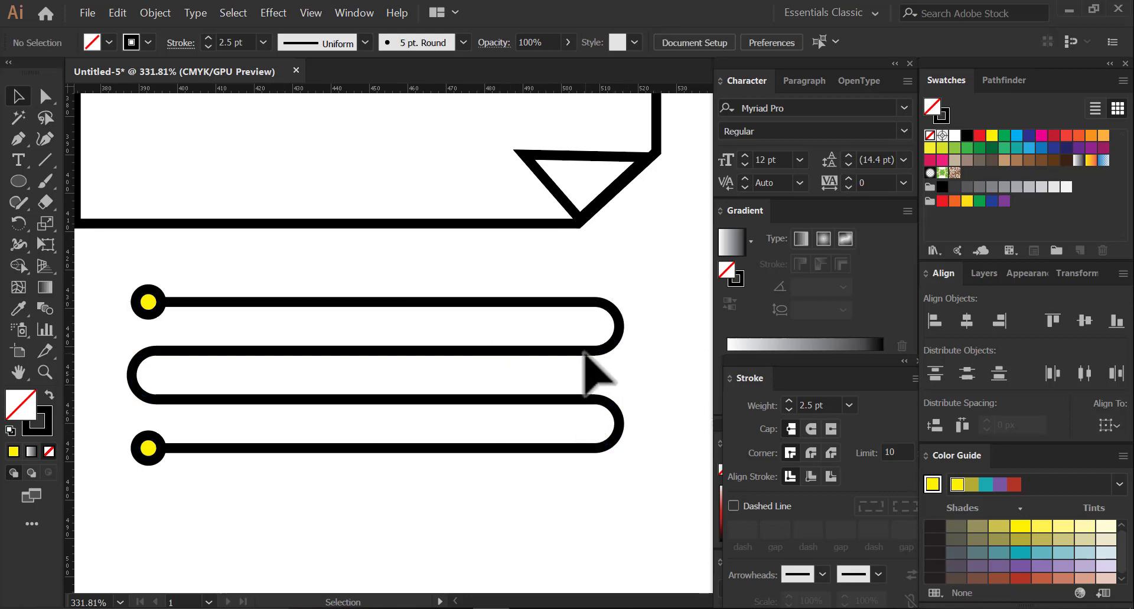
Step: Try to unite the three serpentine path segments with the Pathfinder, and undo the union
click(586, 353)
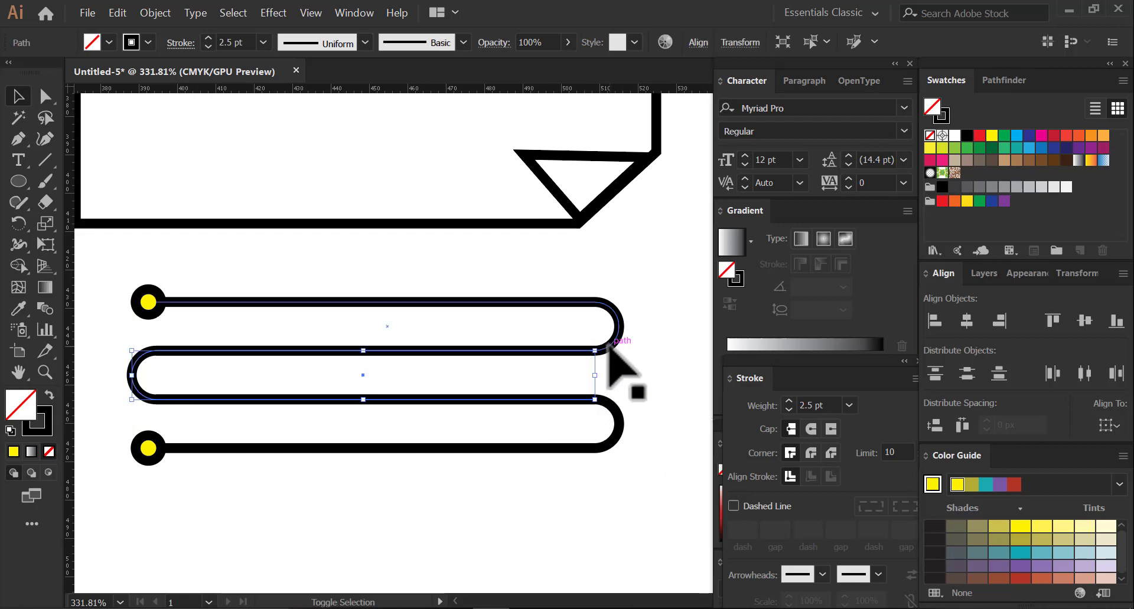
shift+click(608, 347)
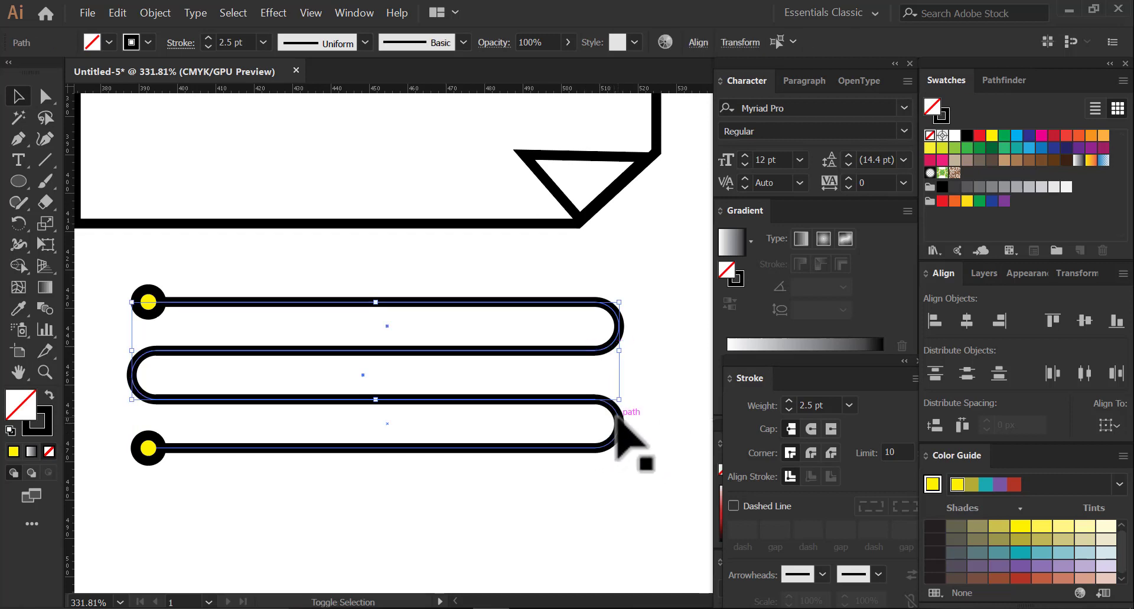
shift+click(617, 416)
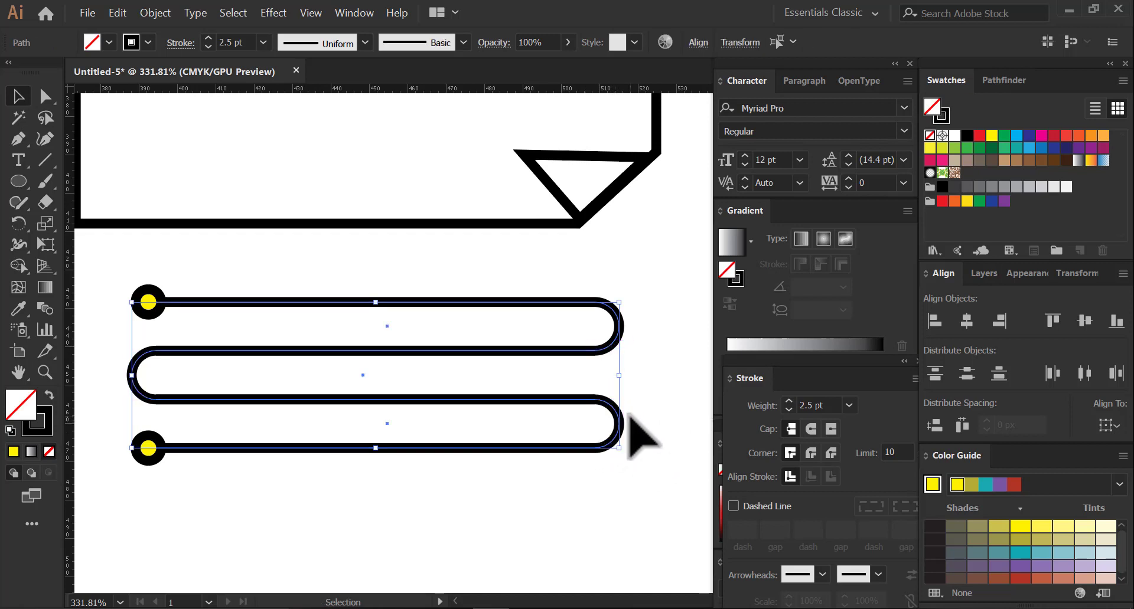
click(142, 15)
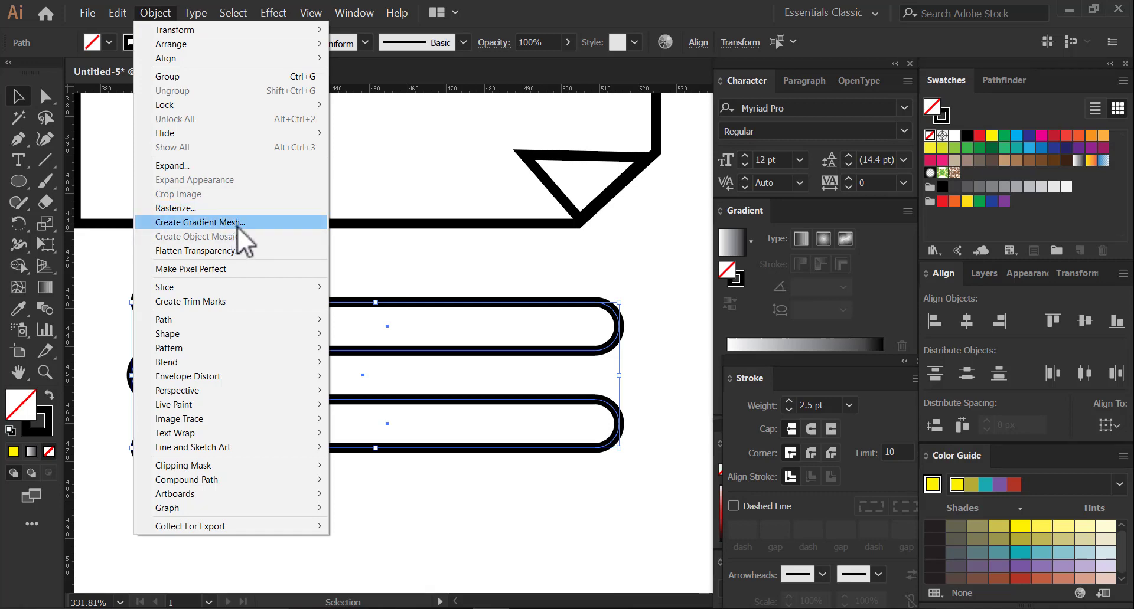
click(519, 11)
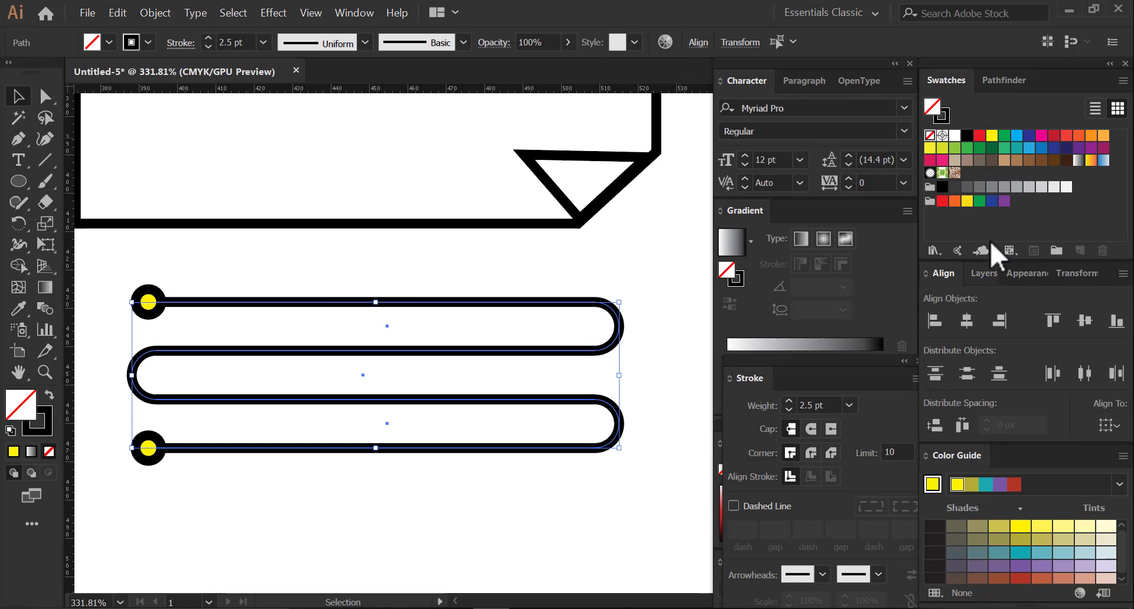
click(1004, 79)
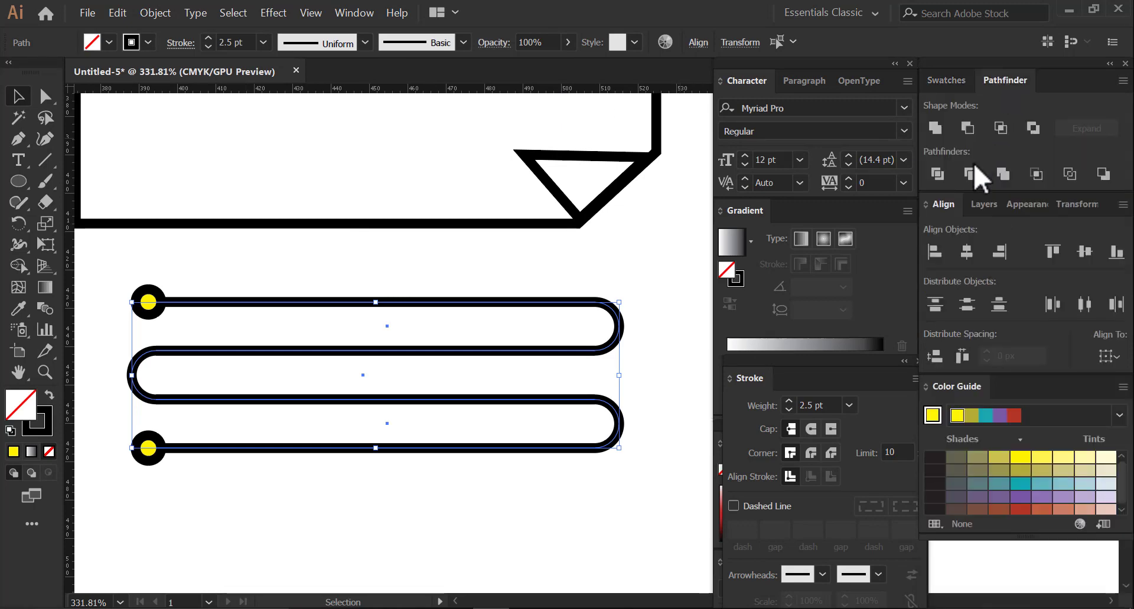
click(937, 128)
key(ctrl+z)
click(552, 391)
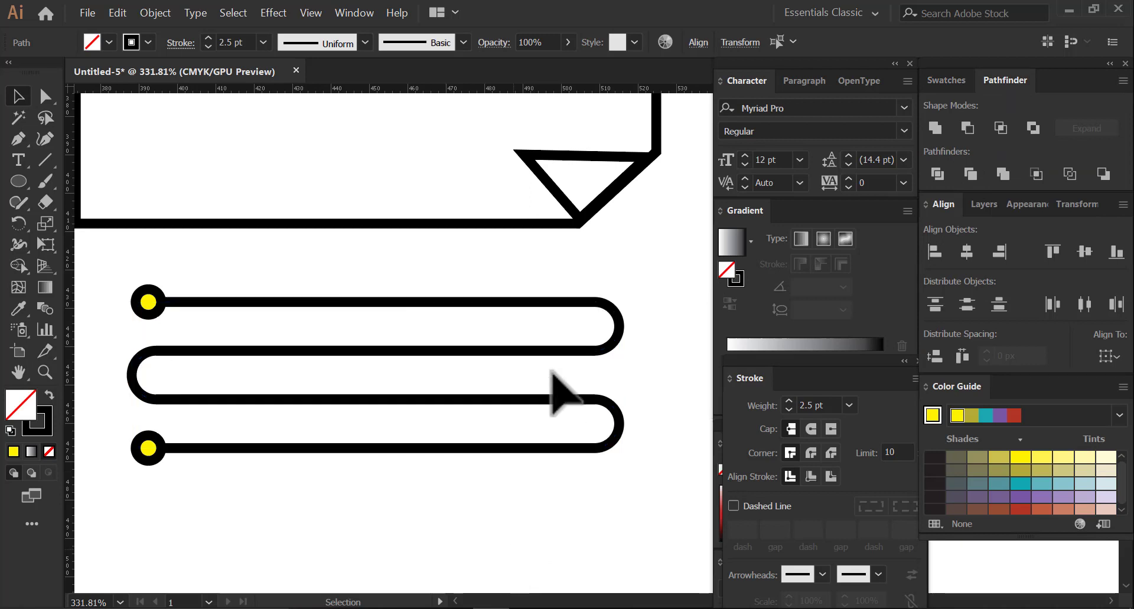
Step: Add three anchor points near the centre of the middle path's upper line and delete the central one to break the path there
click(580, 351)
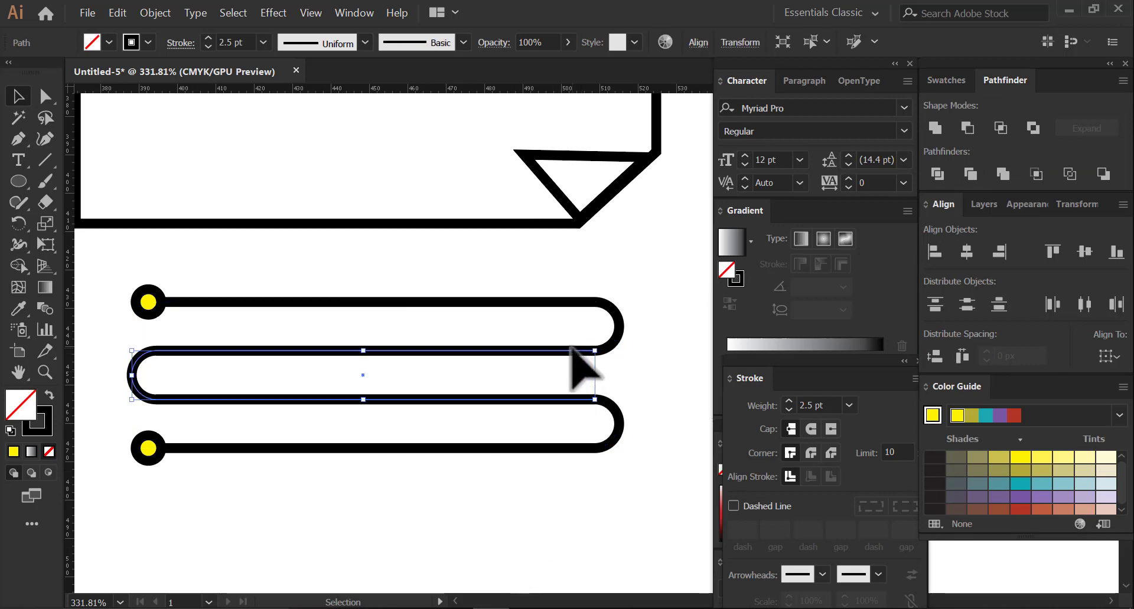
drag(22, 145, 108, 158)
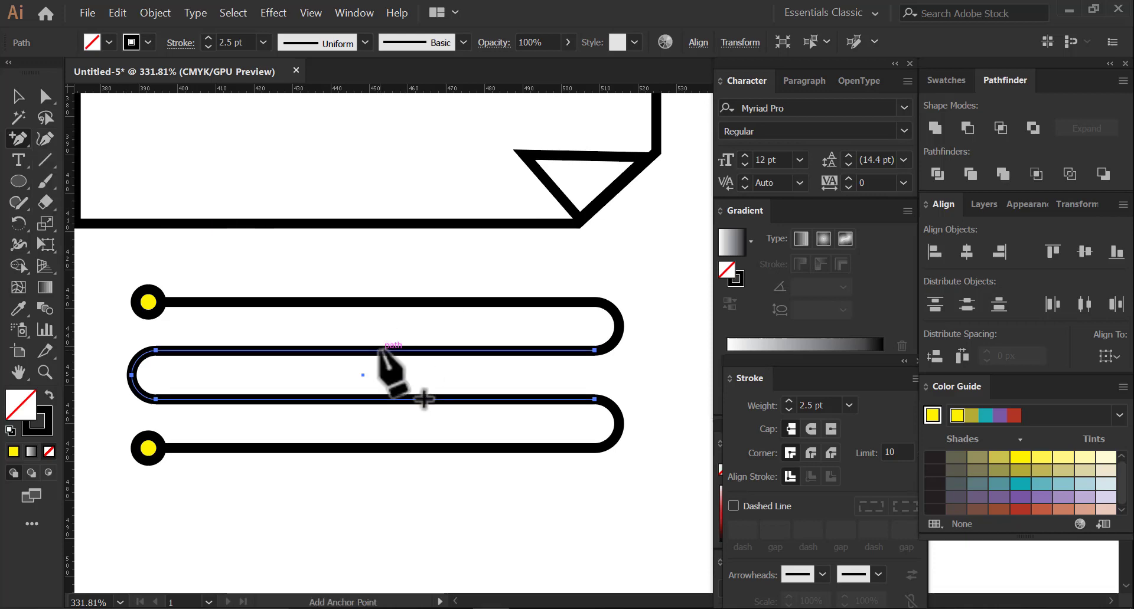
click(339, 351)
click(360, 351)
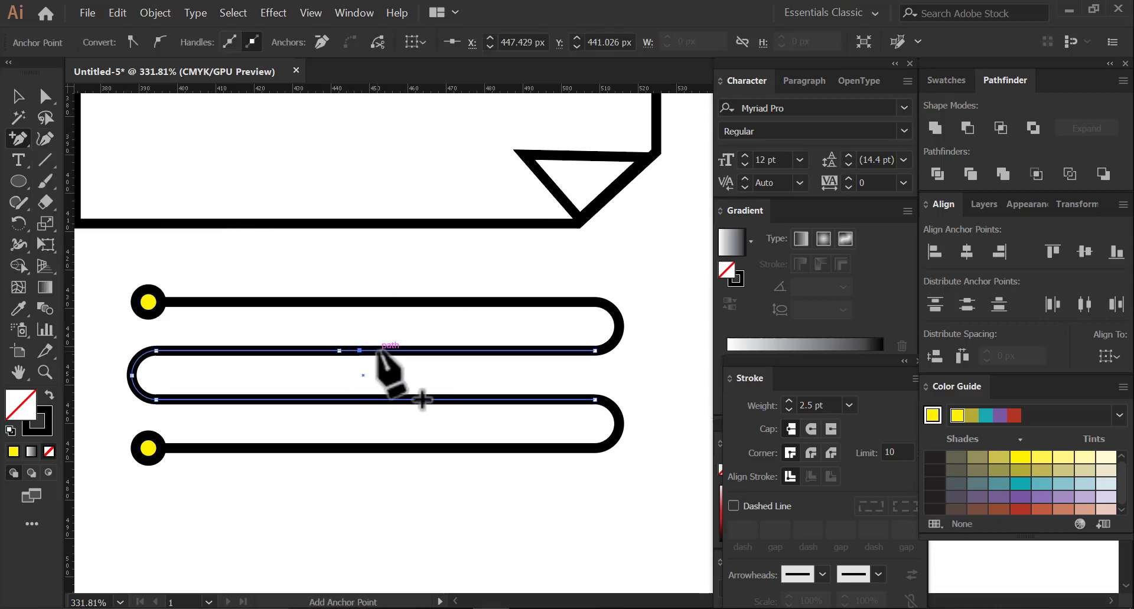
click(379, 350)
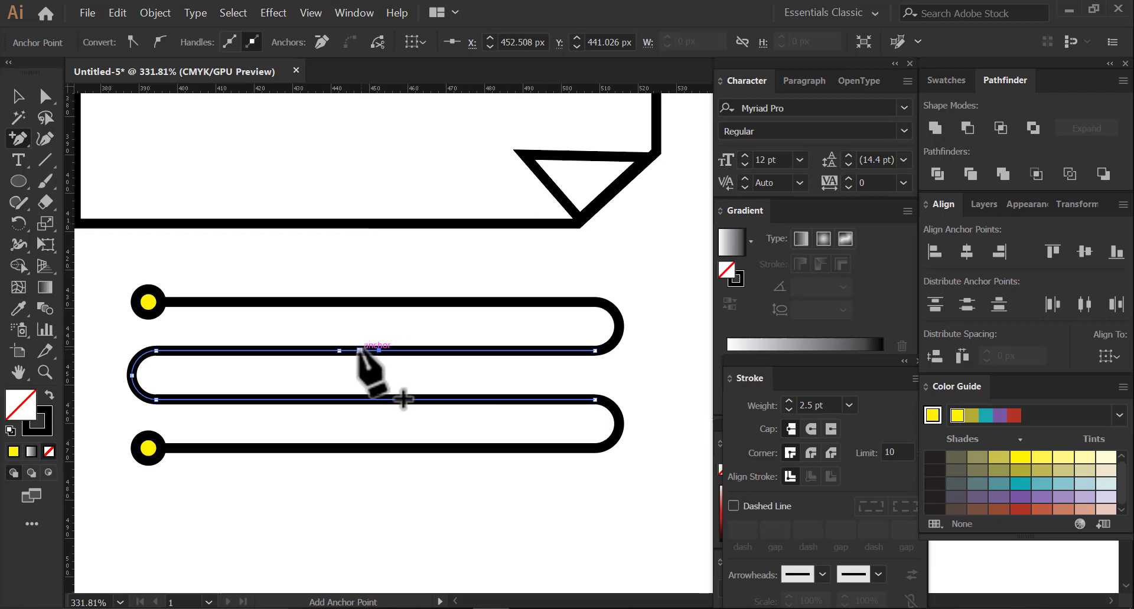
click(360, 350)
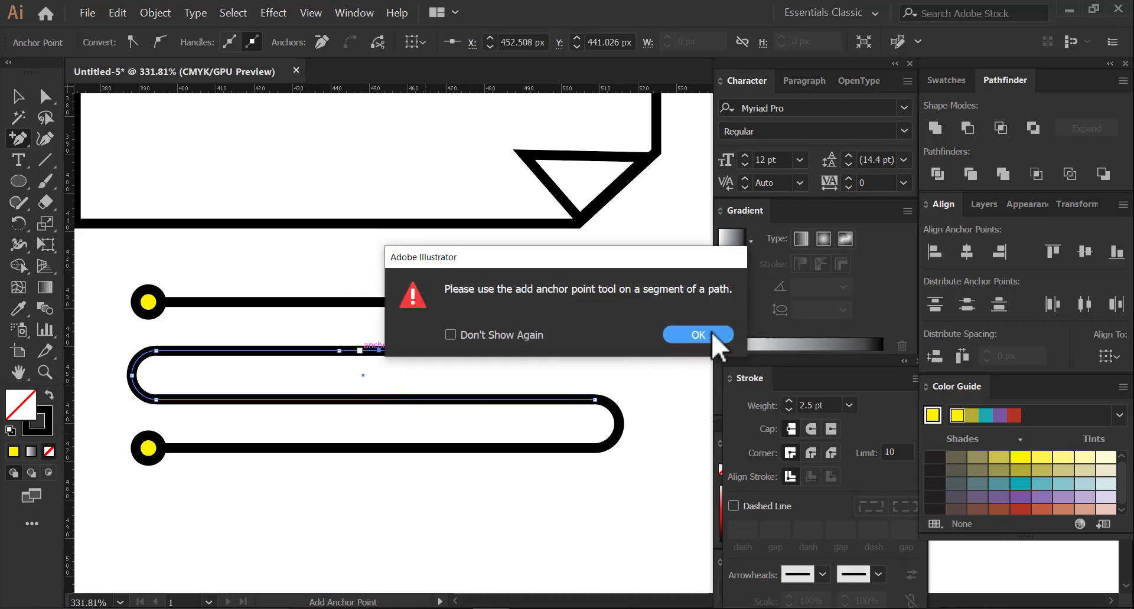
click(673, 334)
click(46, 96)
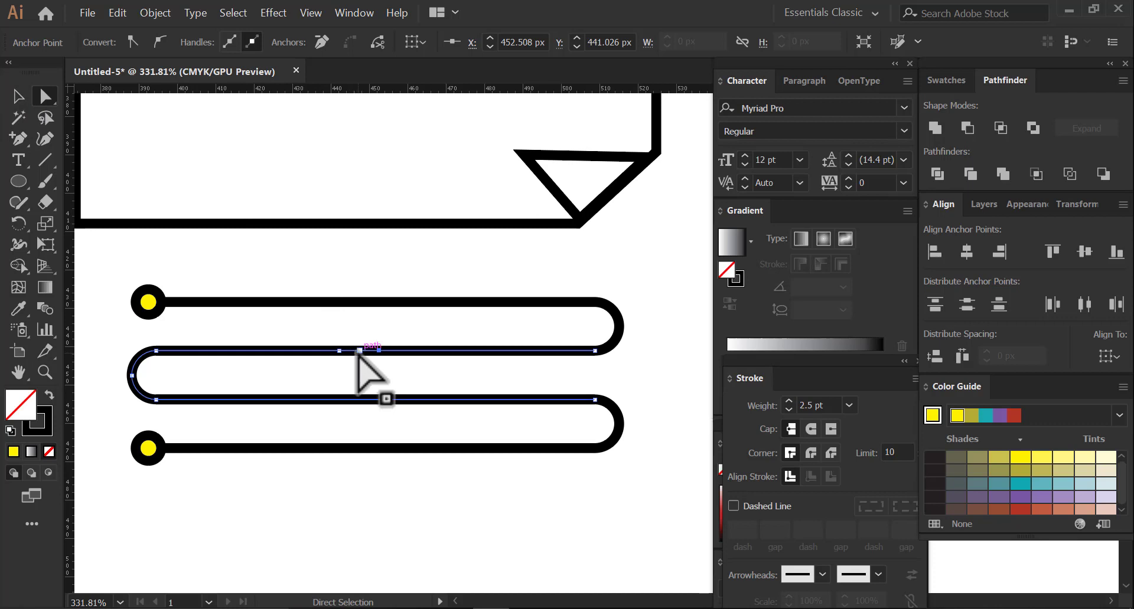
key(Delete)
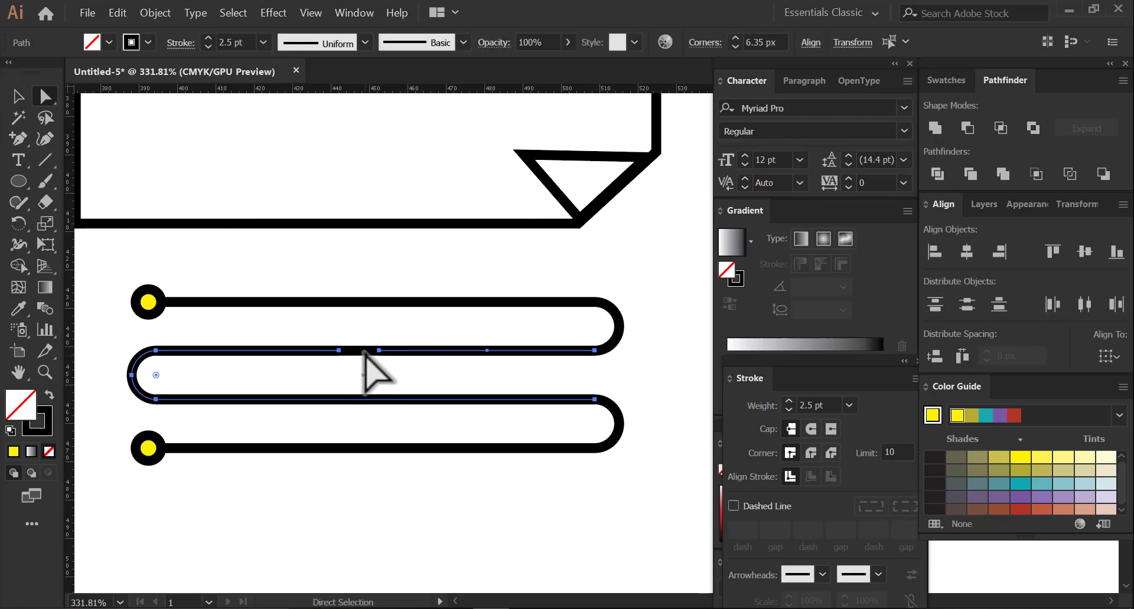
Step: Examine which overlapping path segments cover the break in the middle path's upper line
click(364, 350)
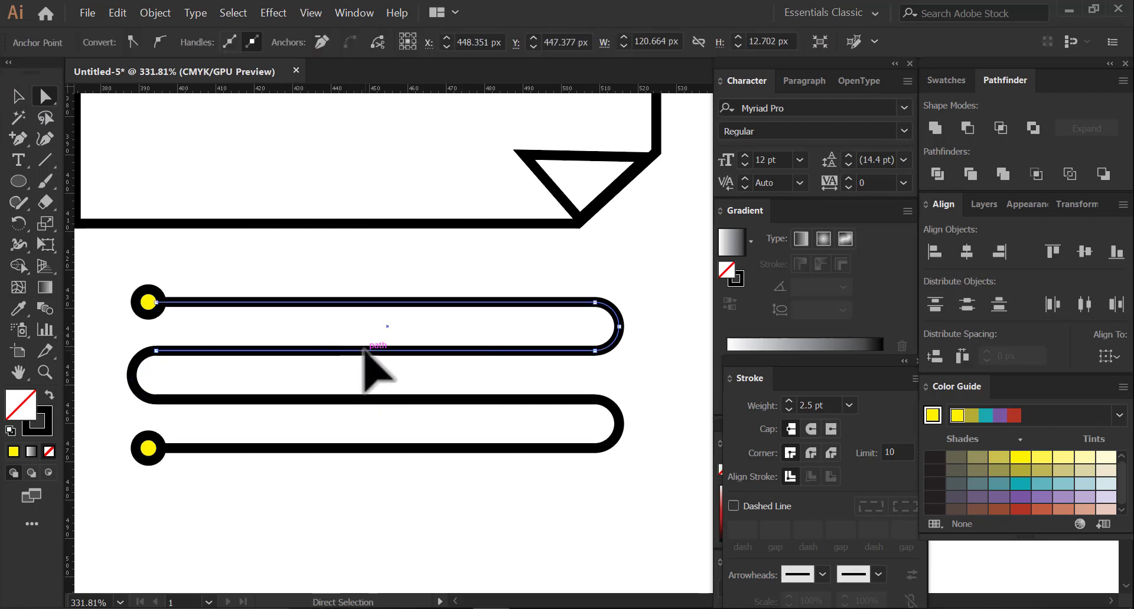
click(343, 383)
click(344, 351)
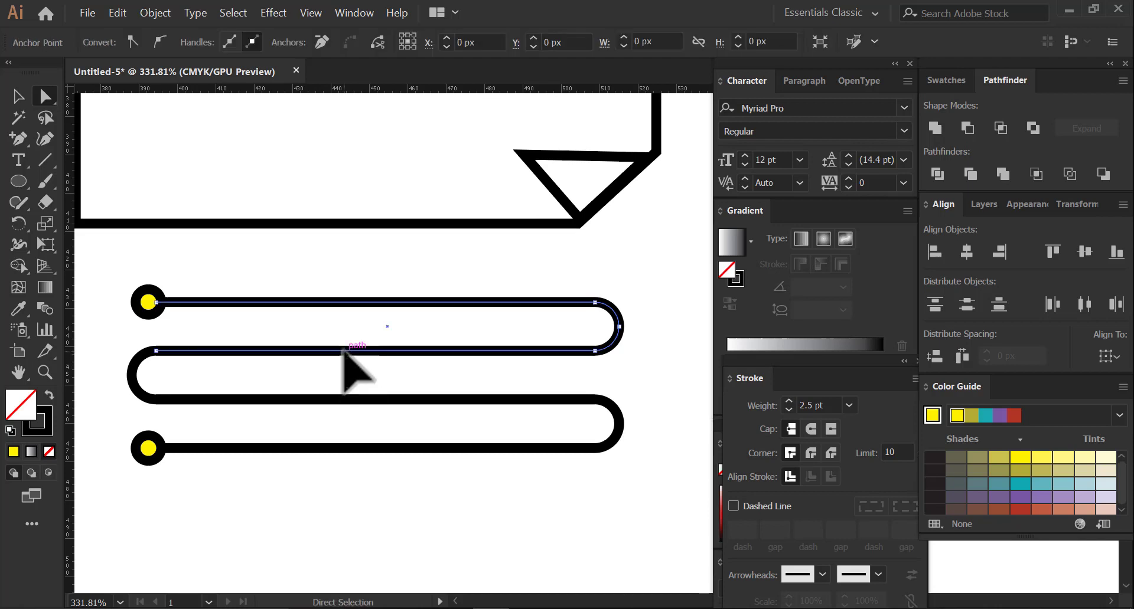
click(145, 362)
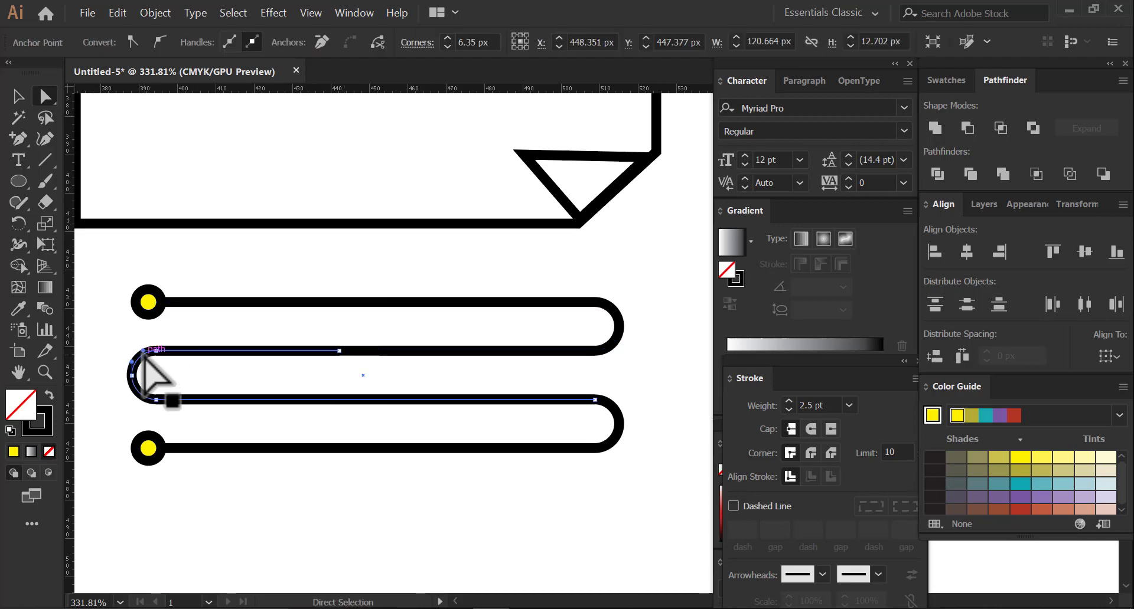
key(ctrl+shift+a)
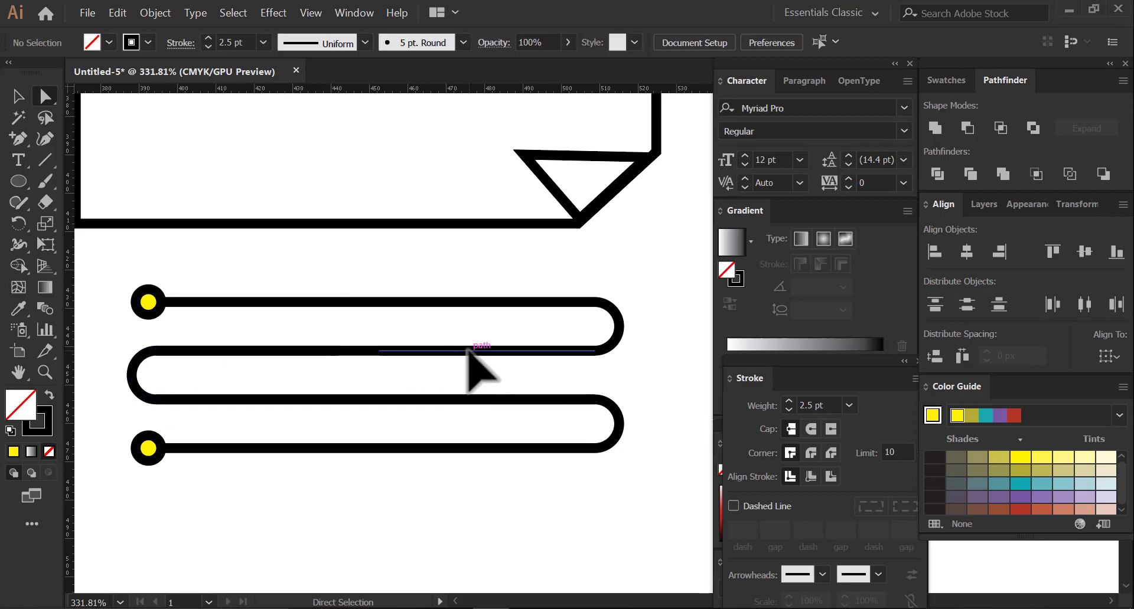
click(469, 350)
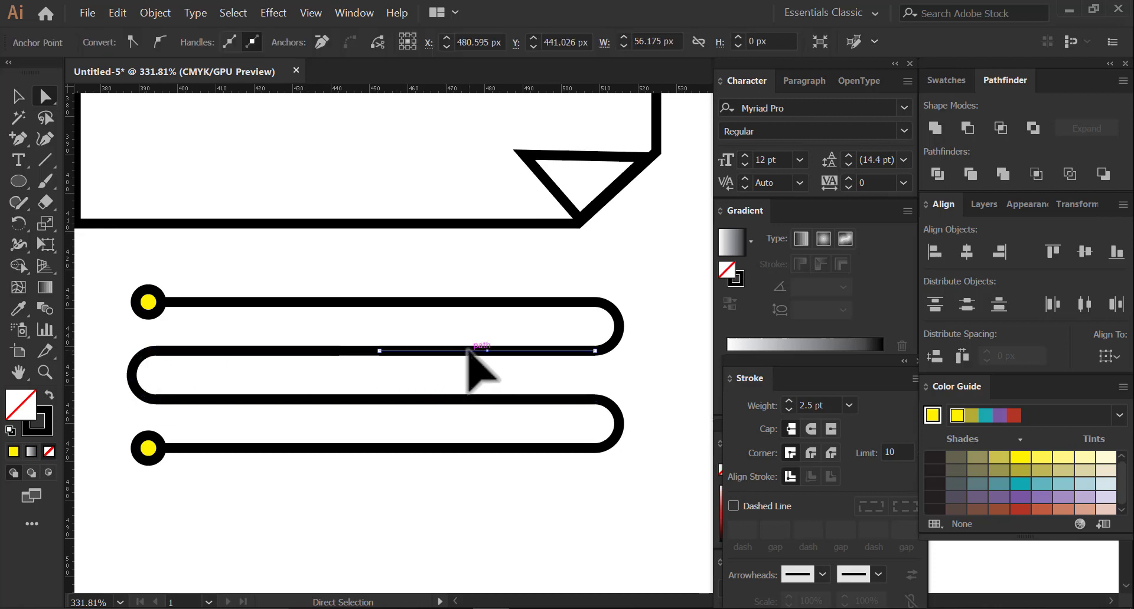
Step: Add three anchor points near the centre of the top path's lower line and delete the central one to open a gap
click(610, 312)
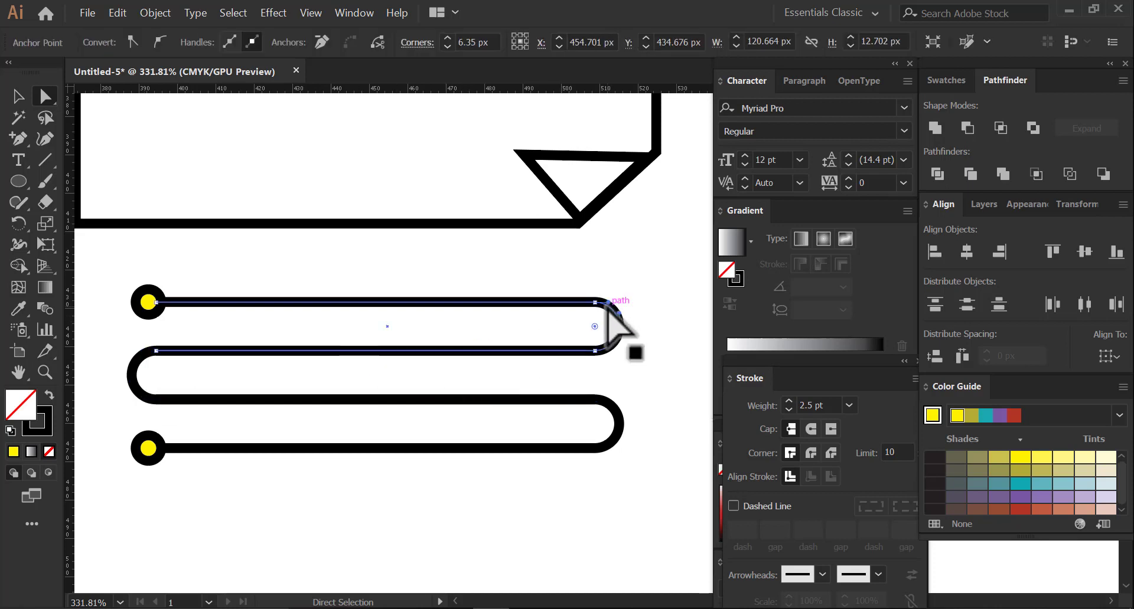
click(19, 138)
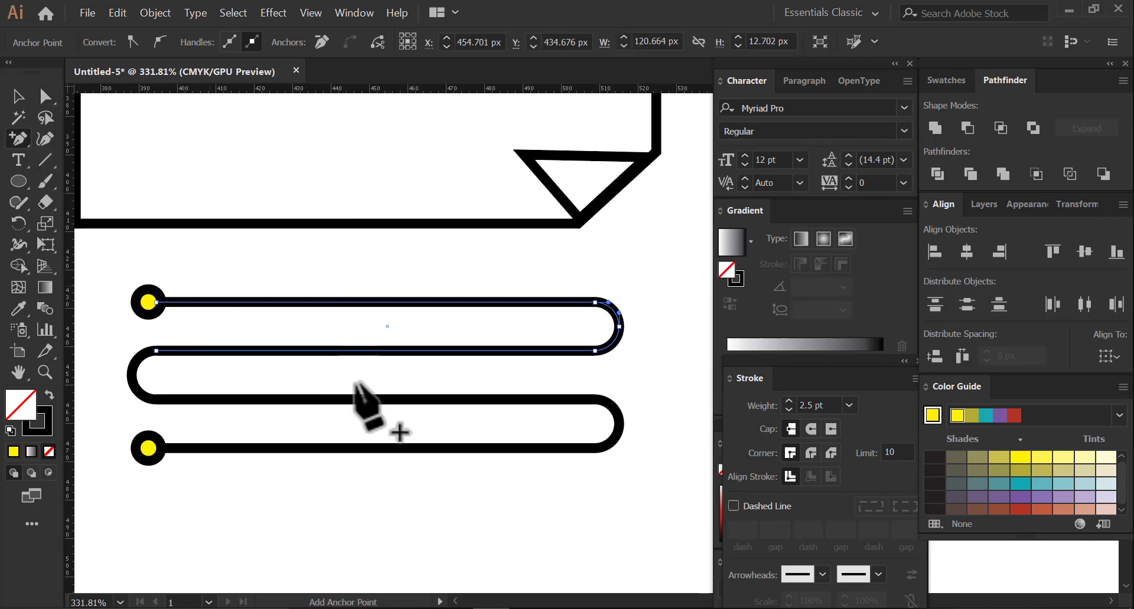
click(329, 350)
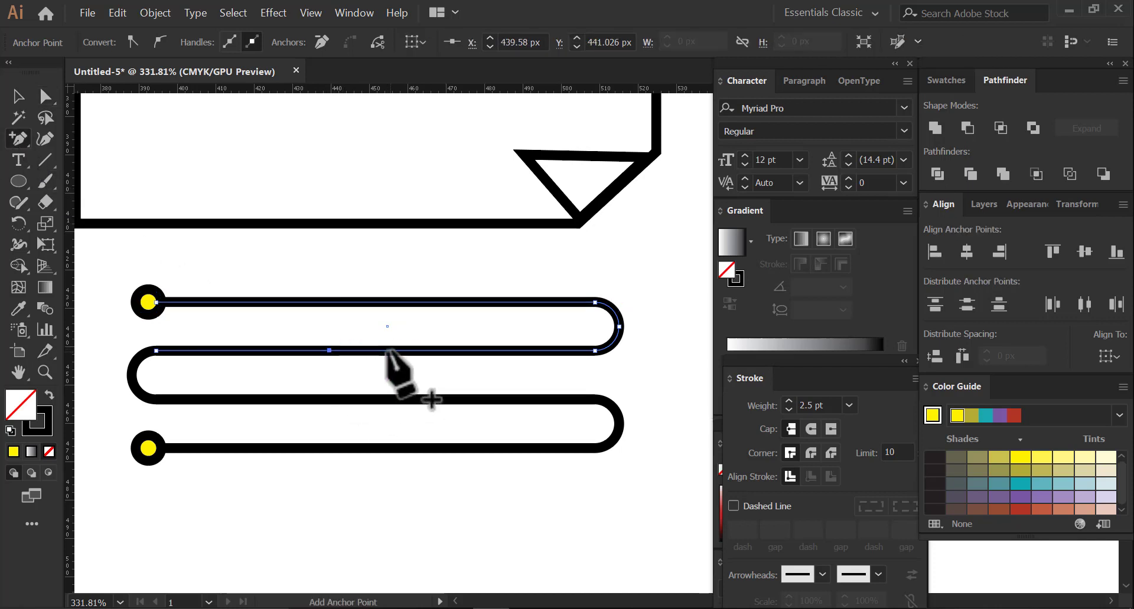
click(362, 351)
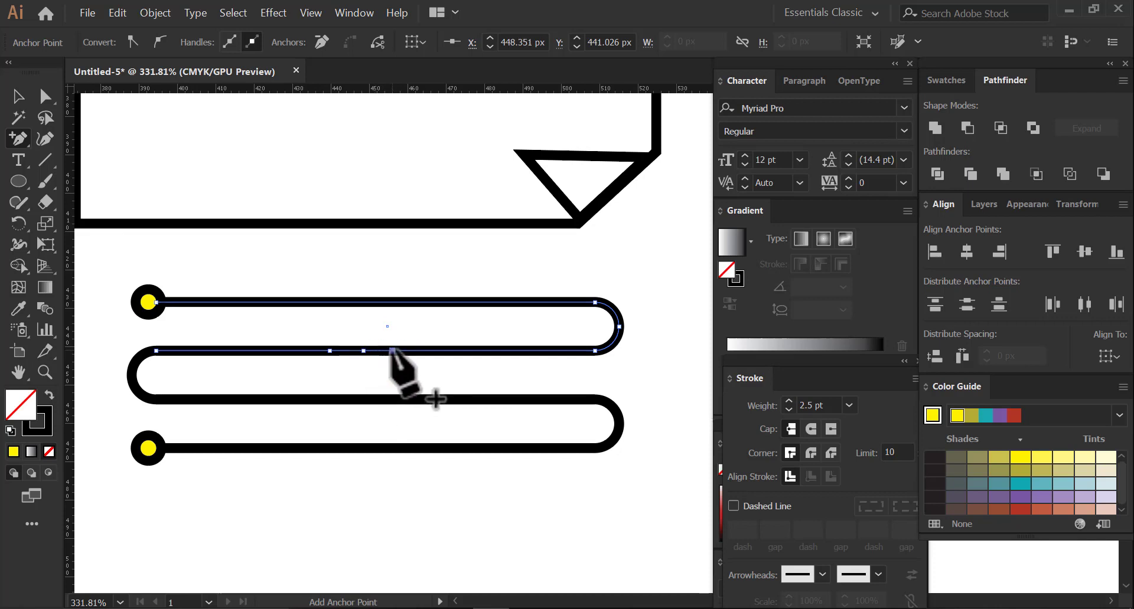
click(391, 350)
click(45, 99)
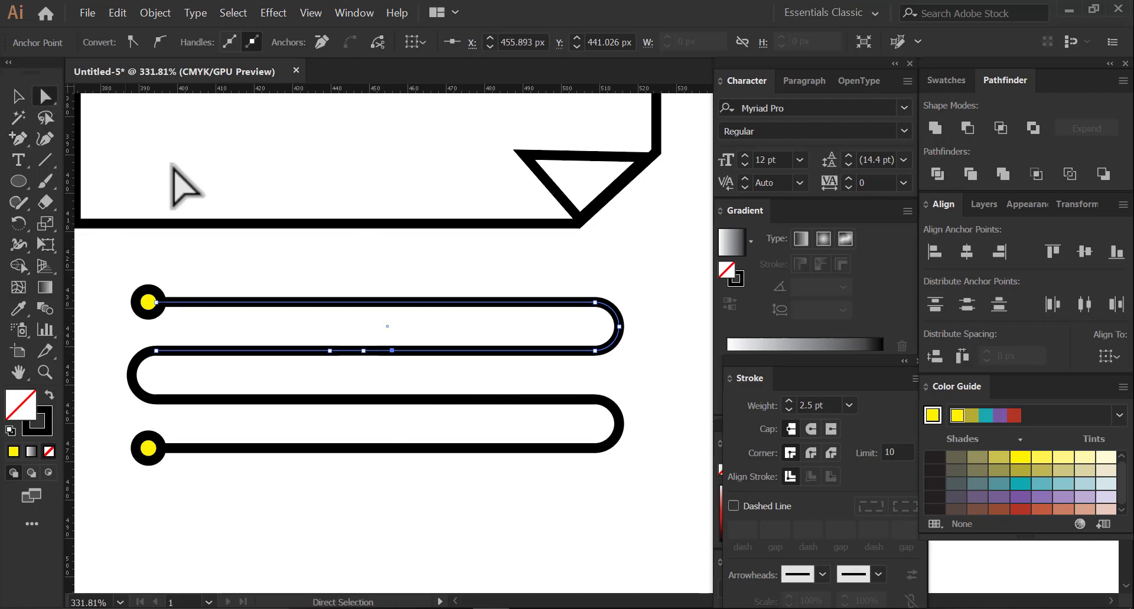
click(362, 350)
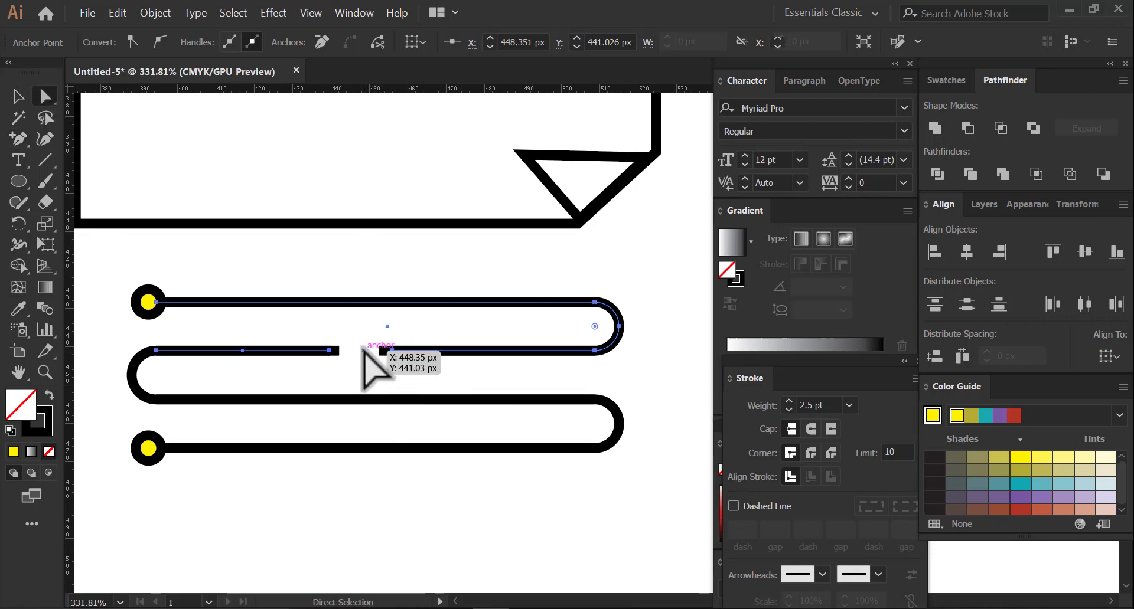
key(Delete)
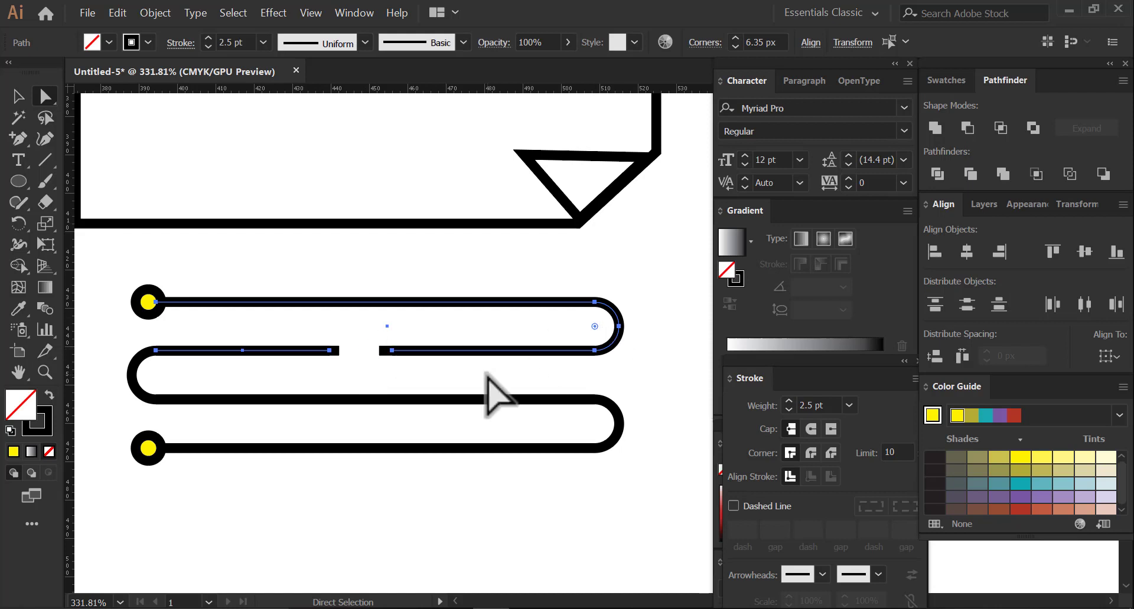
click(16, 97)
click(289, 516)
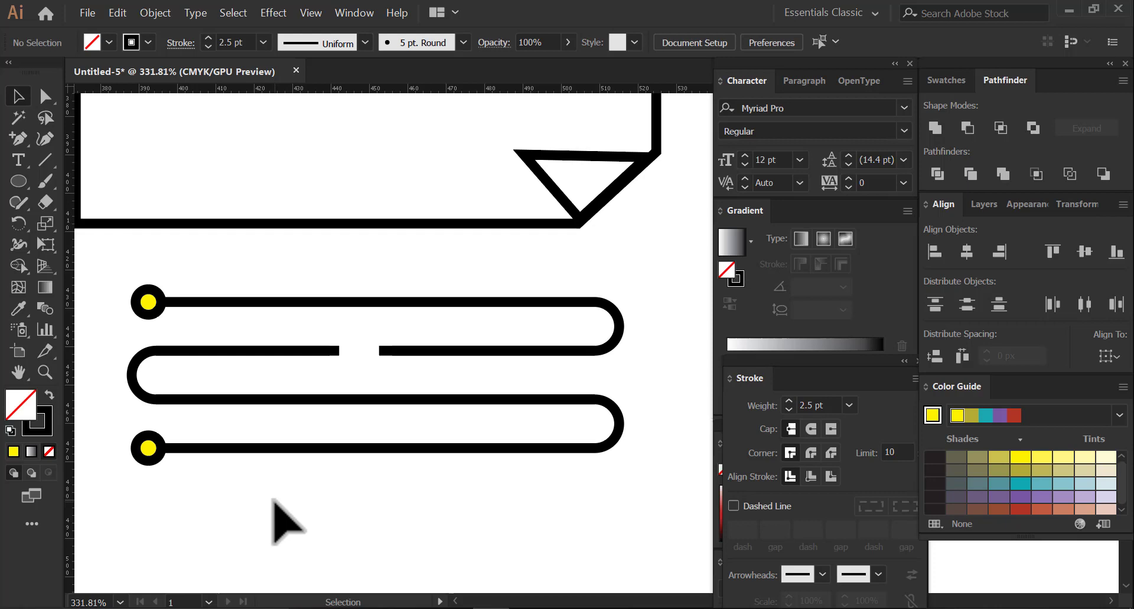
Step: Nudge the bottom path and the lower yellow circle down together, clear of the middle path
scroll(513, 458, down, 2)
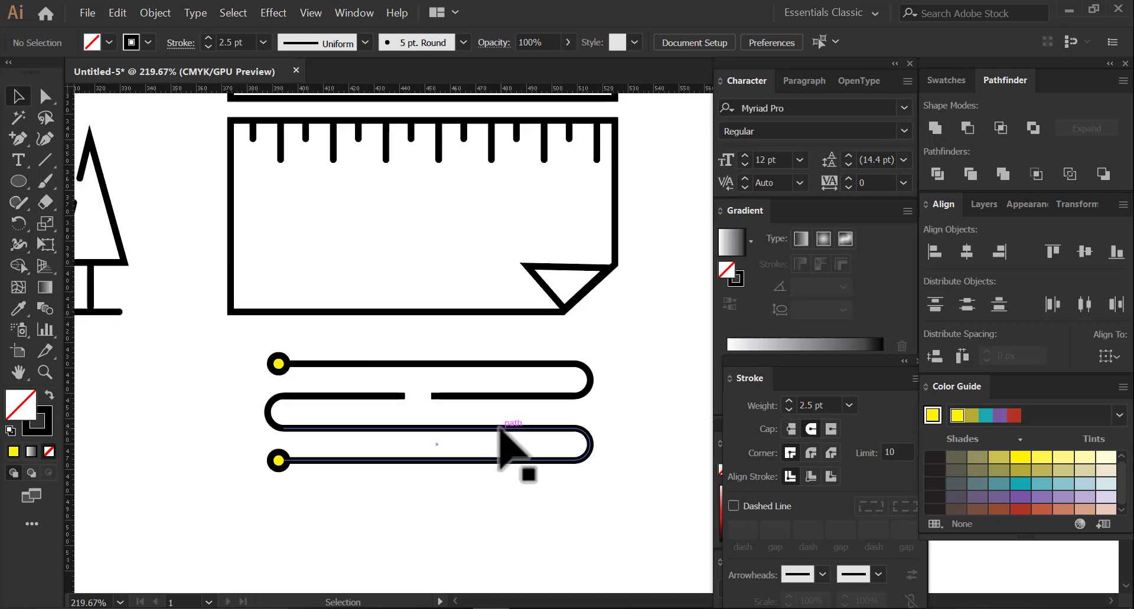
click(533, 462)
shift+click(281, 462)
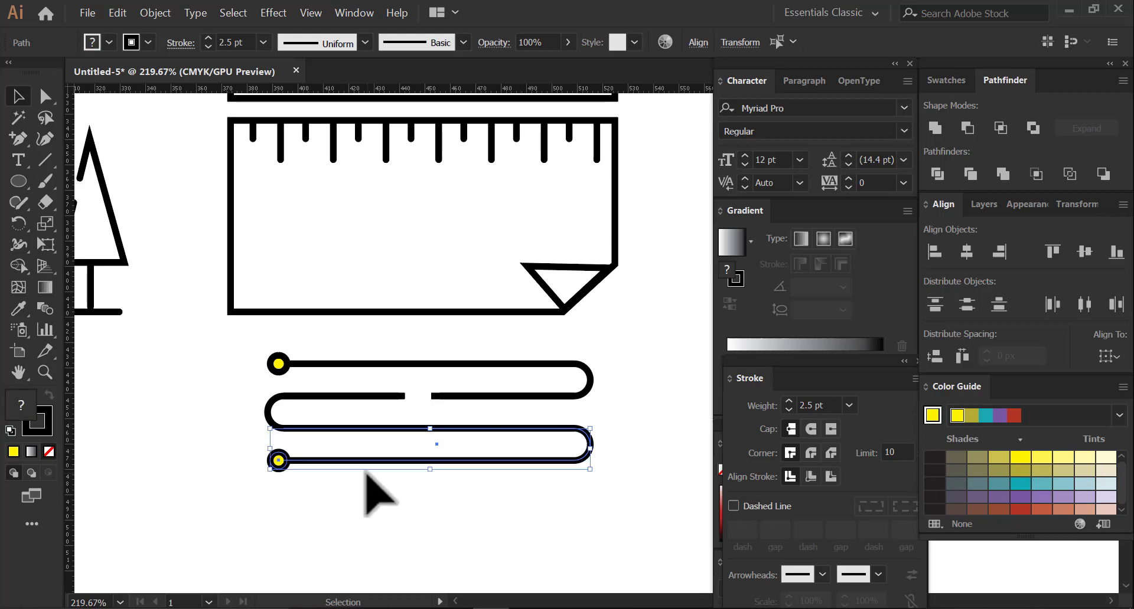
key(shift+Down)
key(Up)
key(Up)
Step: Add three anchor points towards the right end of the middle path's lower line and delete the central one to break it
click(537, 428)
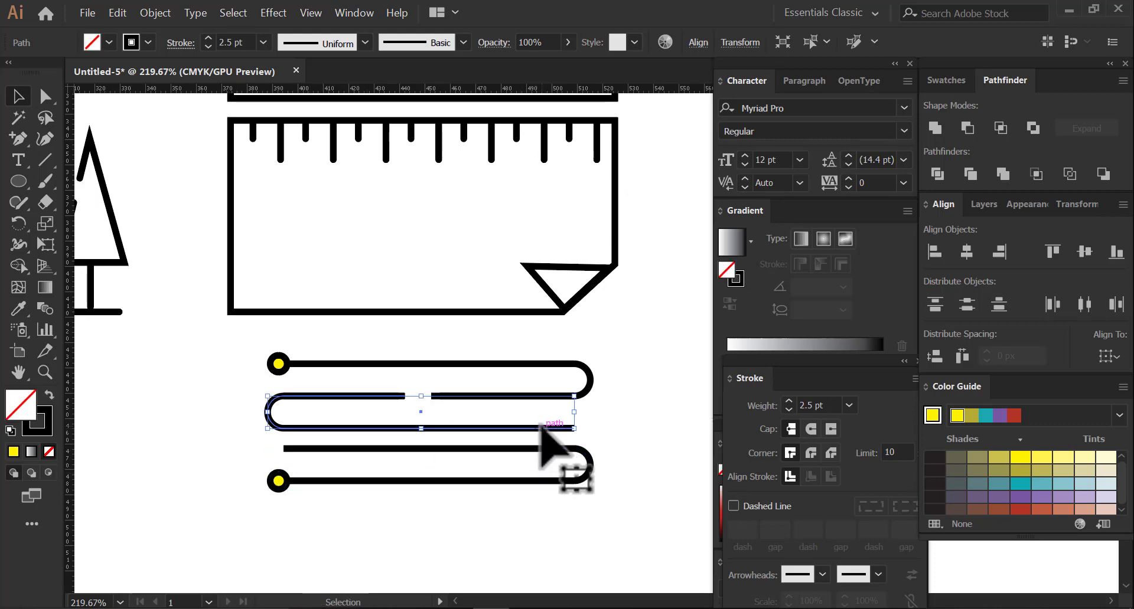
key(z)
drag(496, 430, 532, 451)
key(plus)
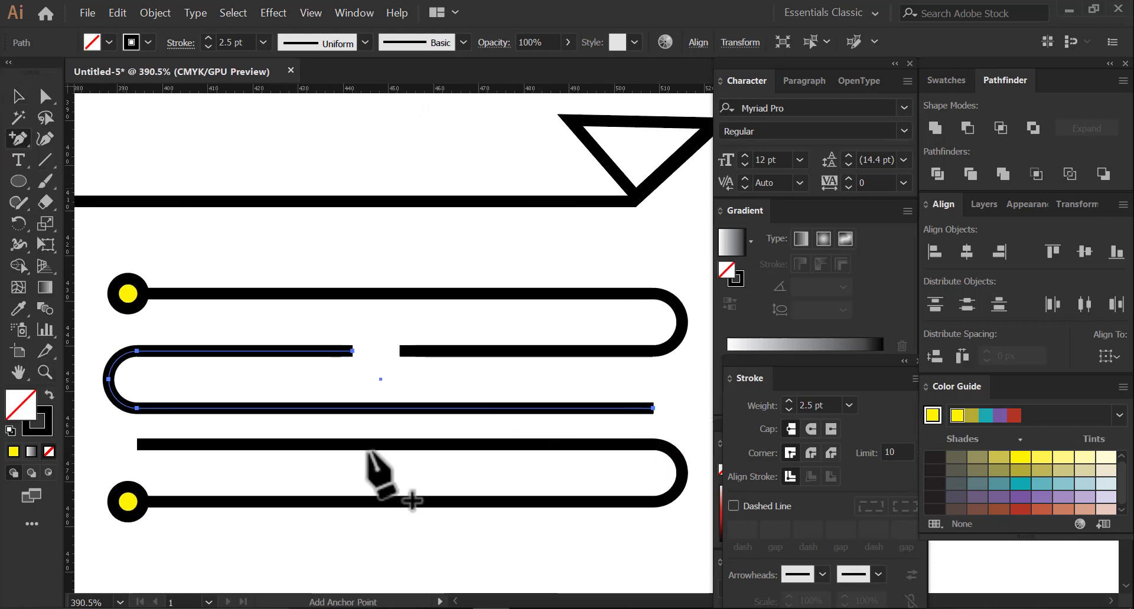
click(509, 408)
click(535, 408)
click(558, 408)
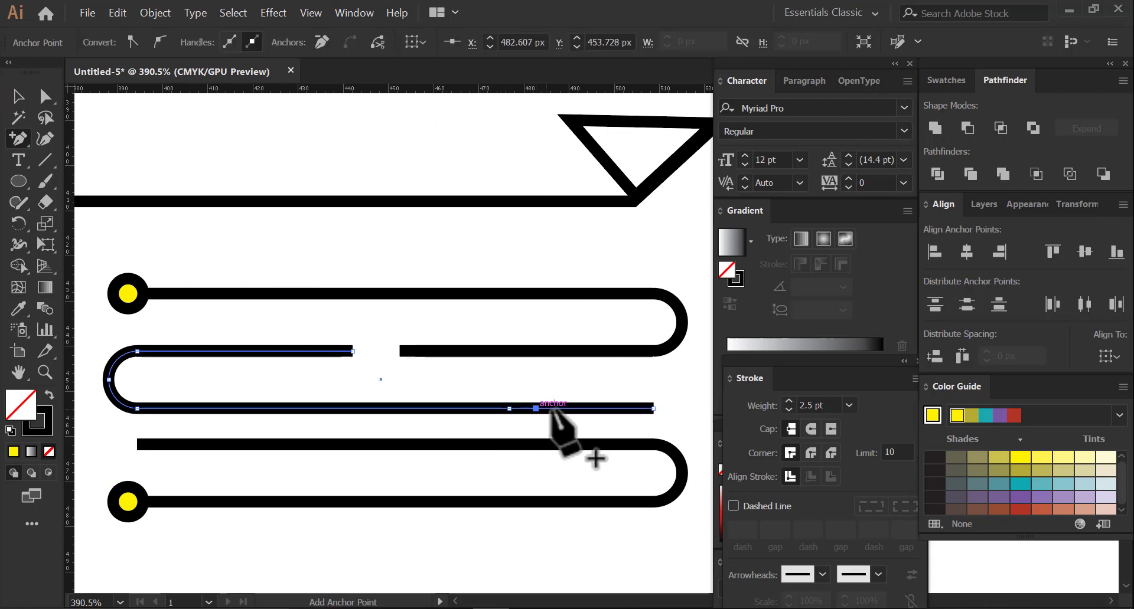
key(a)
drag(532, 391, 538, 417)
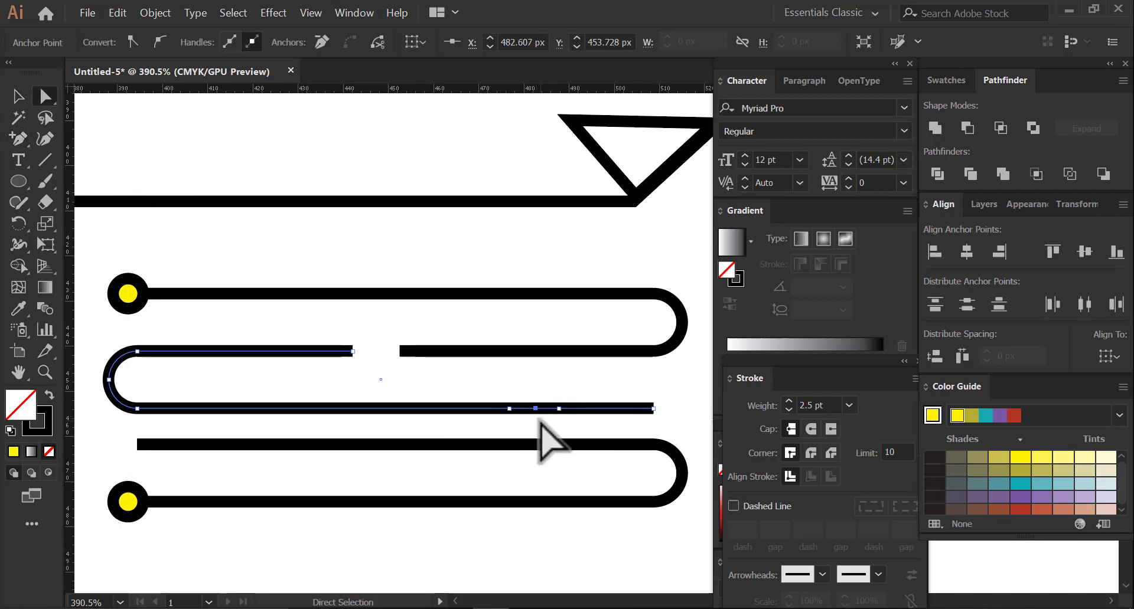
key(Delete)
Step: Add three anchor points on the bottom path's upper line, aligned with the gap above, and delete the central one
click(20, 141)
click(509, 444)
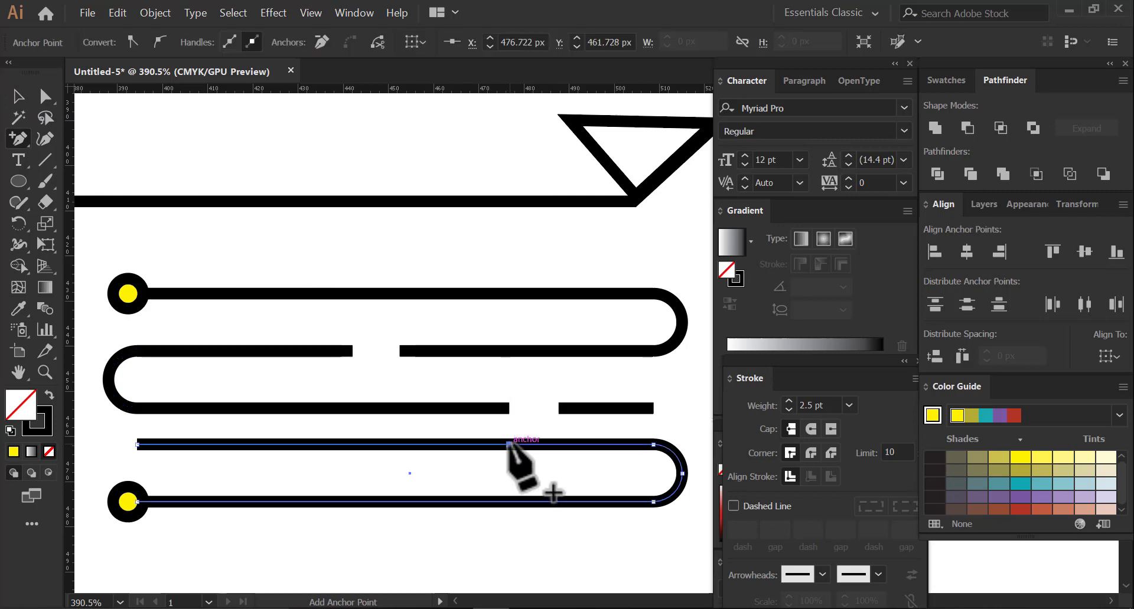
click(558, 445)
click(538, 444)
click(42, 100)
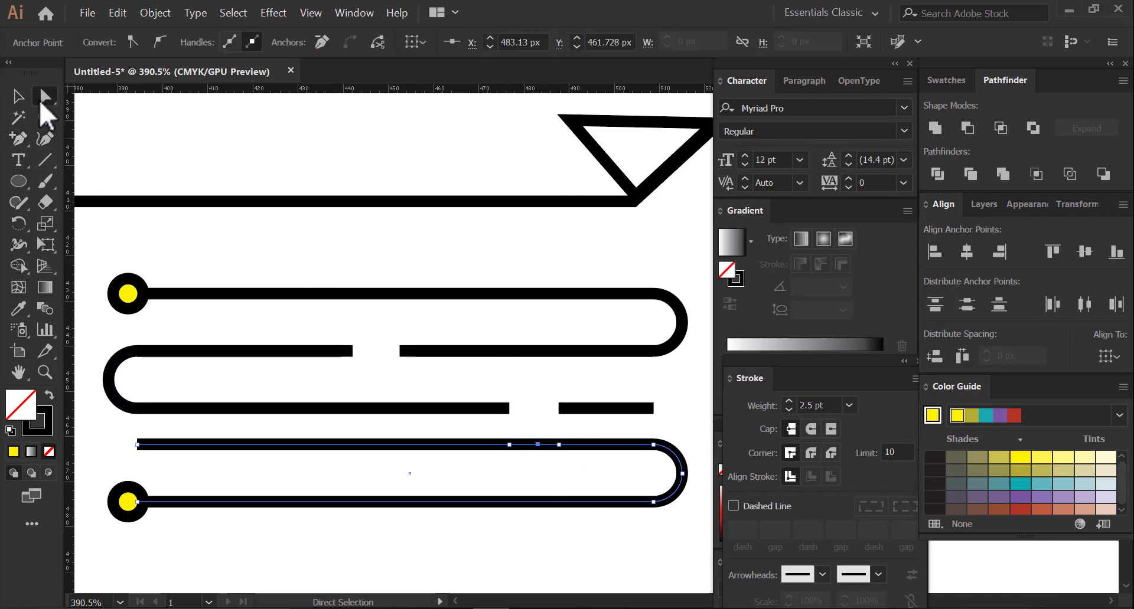
key(Delete)
Step: Nudge the bottom path pieces and the lower circle back up until they meet the middle path's lower line
key(v)
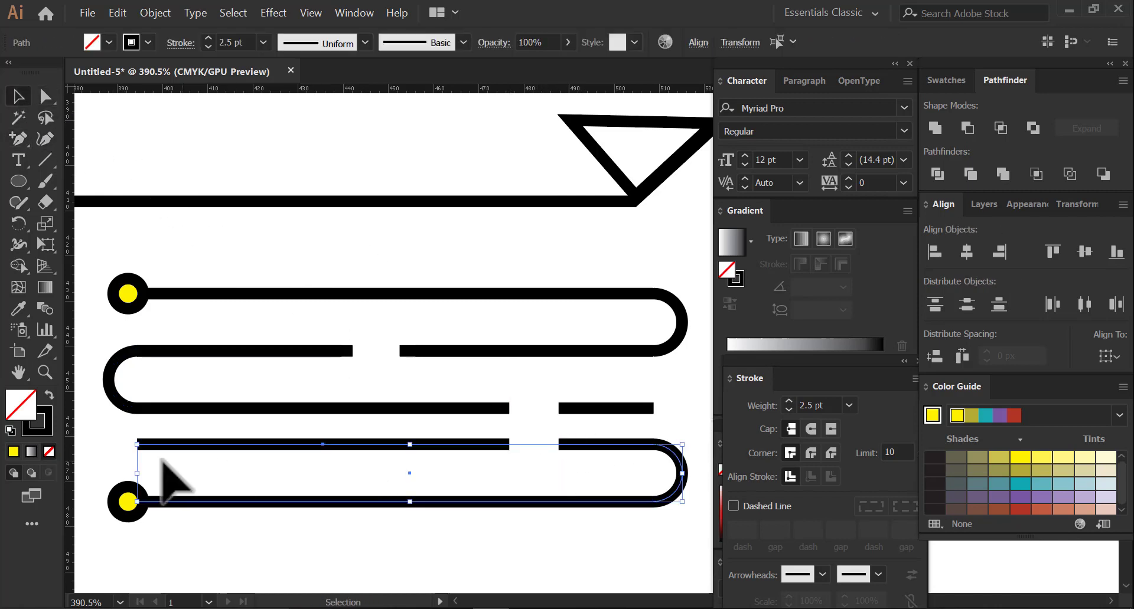
drag(88, 444, 521, 487)
key(Up)
key(Down)
key(Down)
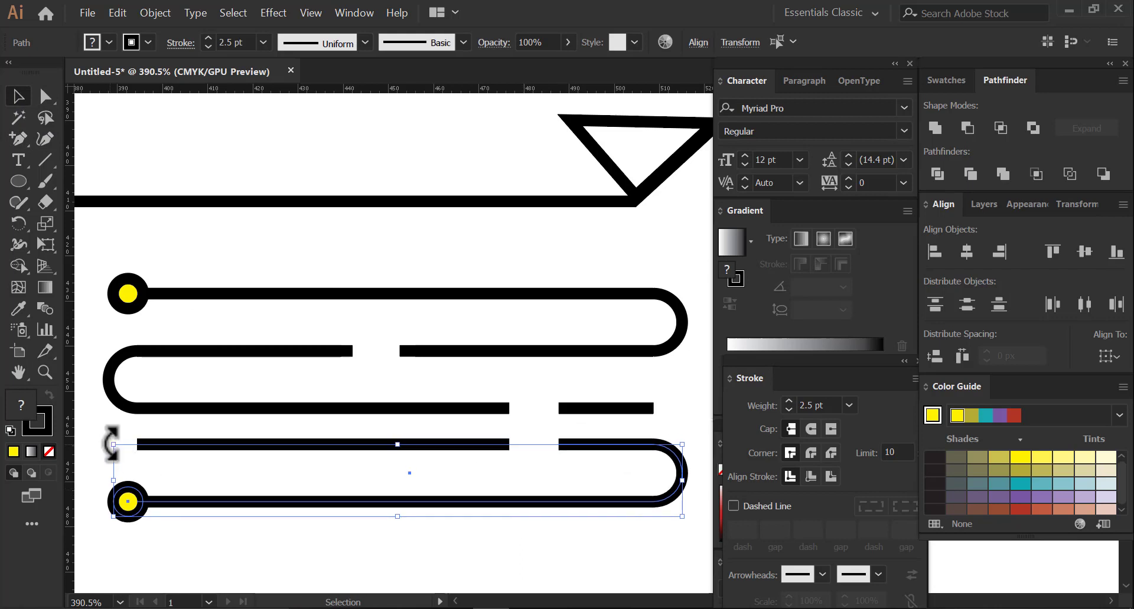
drag(107, 439, 376, 502)
key(Up)
key(Up)
key(Up)
key(Up)
key(Up)
key(Up)
key(Up)
key(Up)
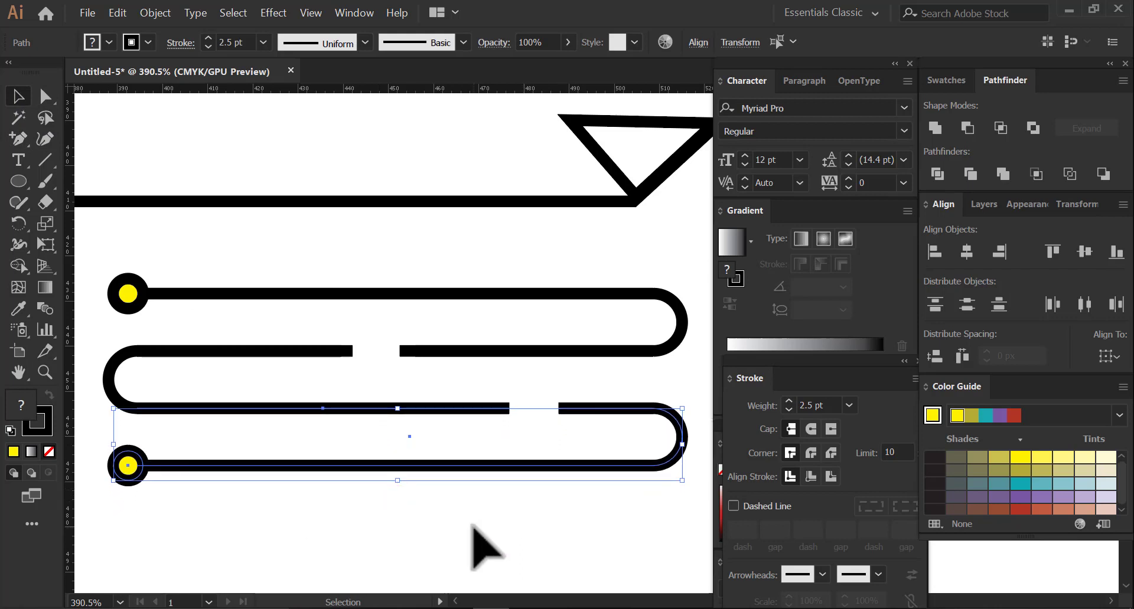
Step: Select the whole serpentine line with both yellow circles and group them
key(z)
drag(479, 519, 420, 470)
key(v)
drag(203, 384, 632, 506)
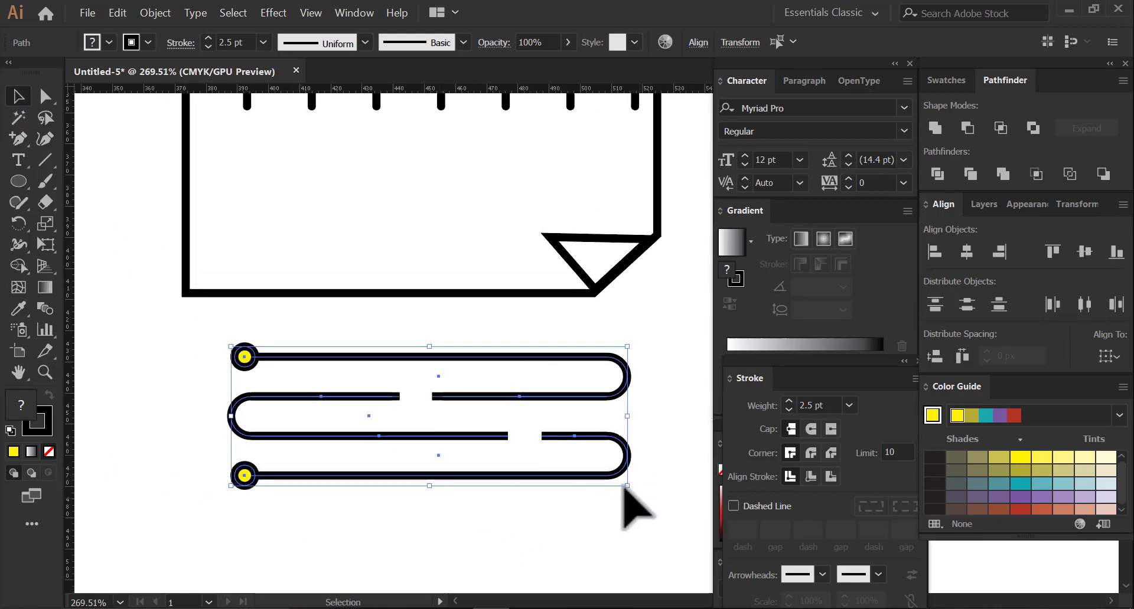
right_click(466, 396)
key(Escape)
drag(493, 240, 493, 329)
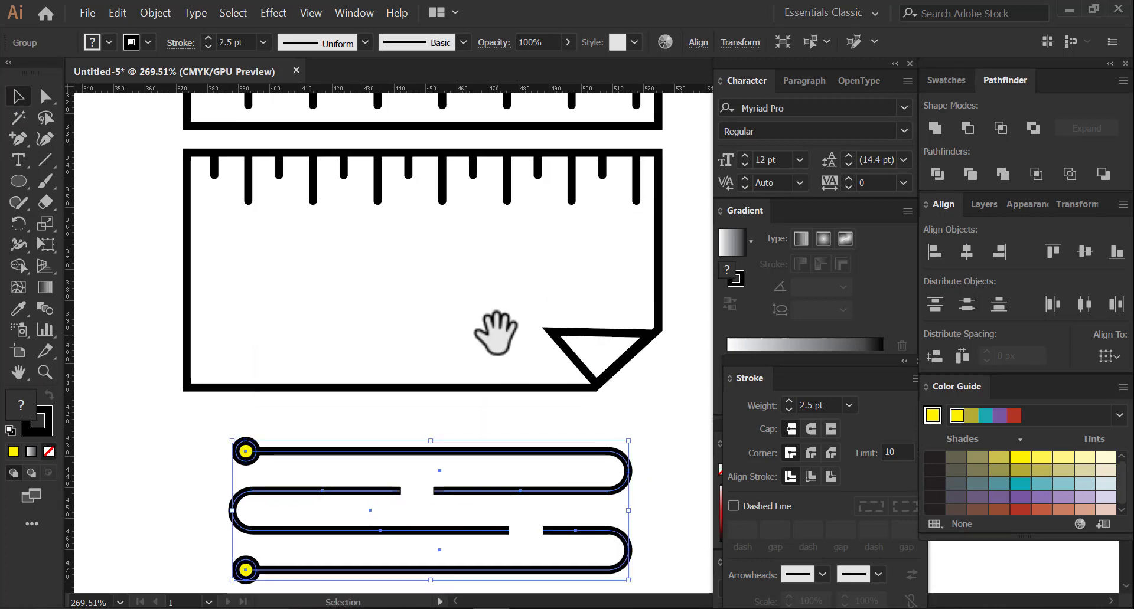
key(ctrl+g)
Step: Move the serpentine group up onto the folded-corner sheet, just below its tick marks
key(shift+Up)
key(shift+Up)
key(shift+Up)
key(shift+Up)
key(shift+Up)
key(shift+Up)
key(shift+Up)
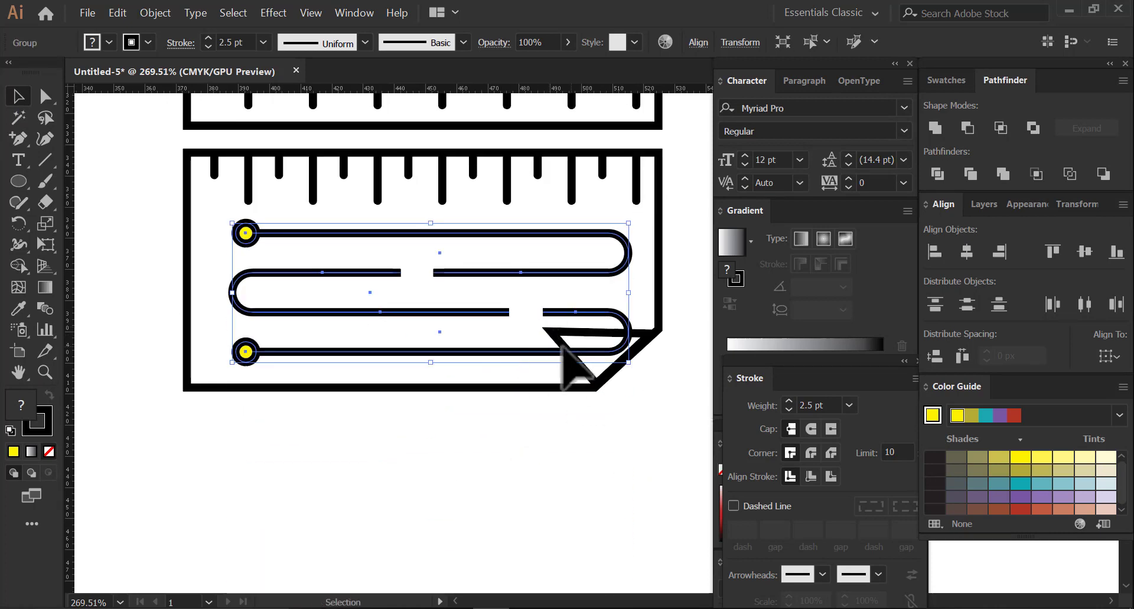
Step: Fill the folded-corner triangle with white and group it
click(639, 337)
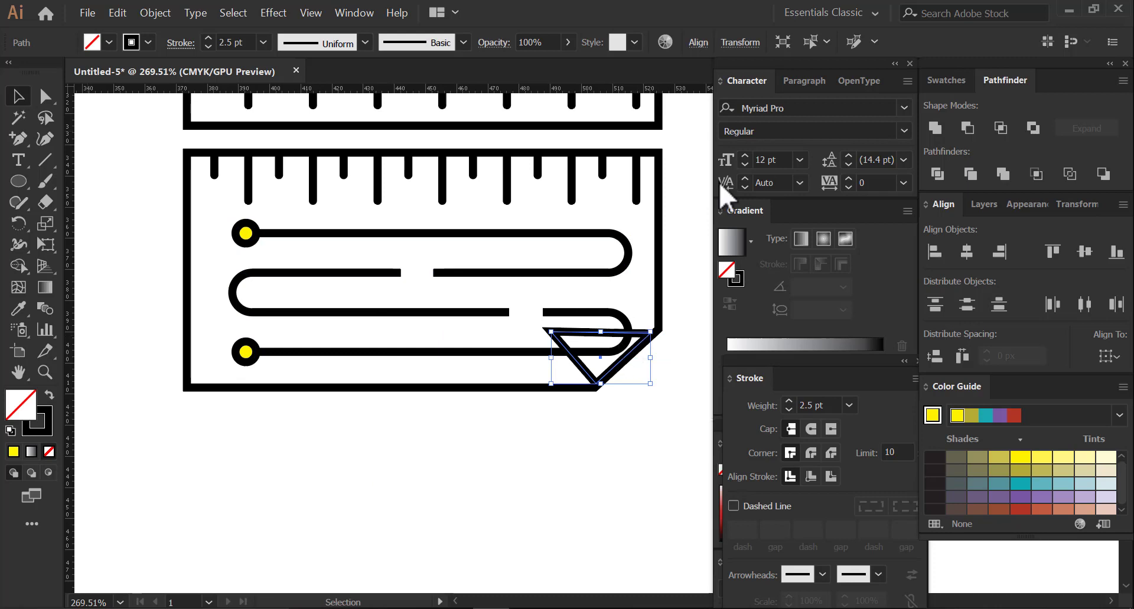
click(935, 86)
click(955, 136)
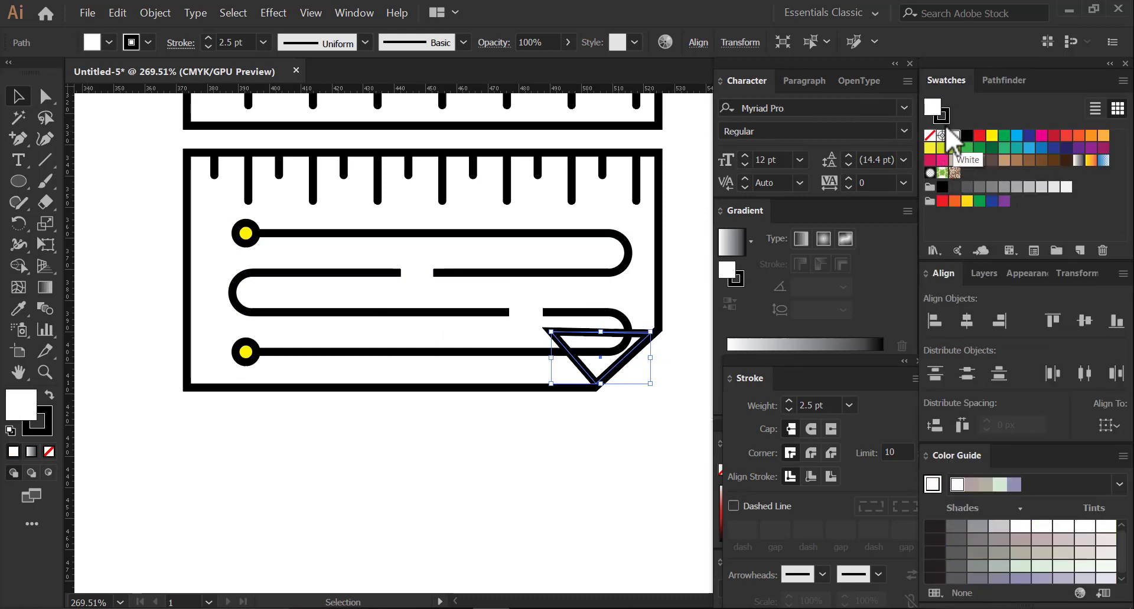
right_click(636, 369)
click(703, 152)
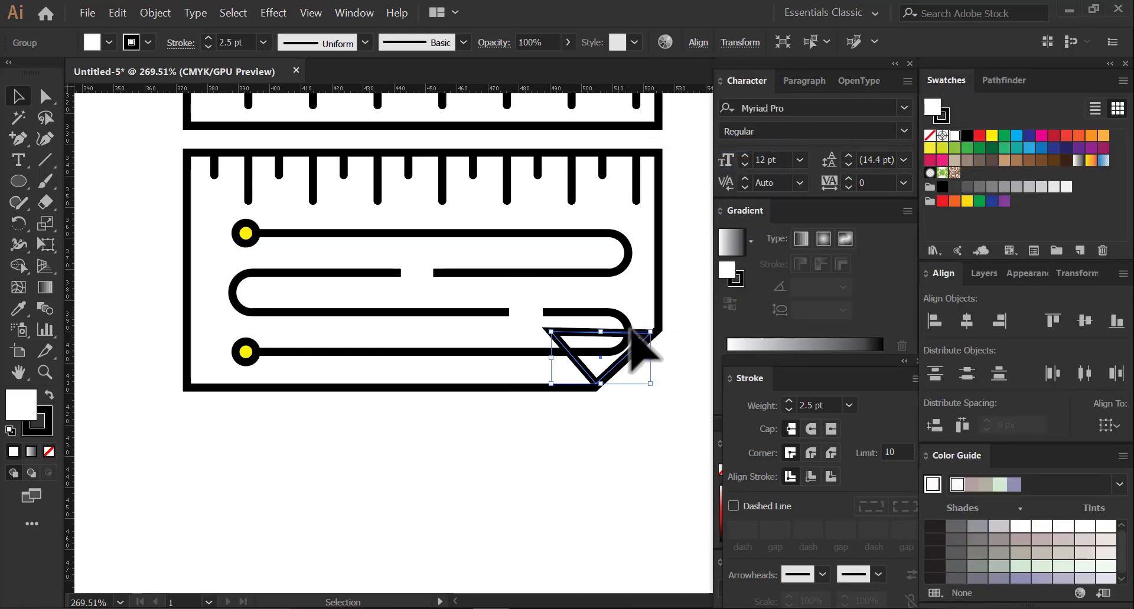
Step: Bring the folded-corner triangle to the front so it covers the serpentine line, and deselect it
right_click(641, 334)
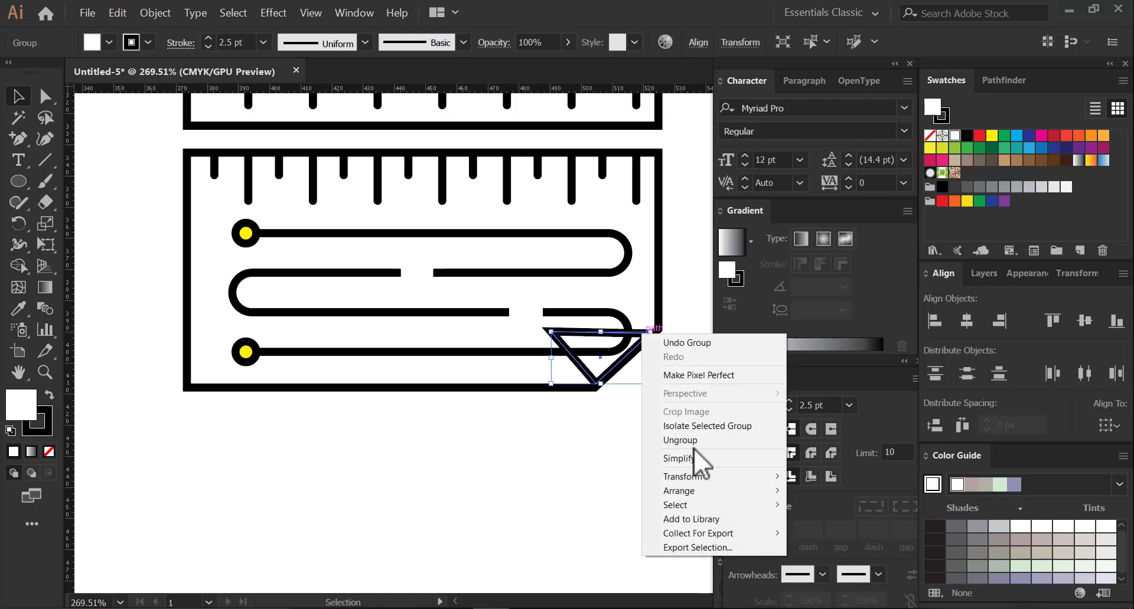
mouse_move(722, 491)
click(831, 491)
click(615, 481)
Step: Duplicate the diagonal yellow rounded bar from behind the building onto the ruler and sheet, behind their black lines
drag(429, 221, 418, 328)
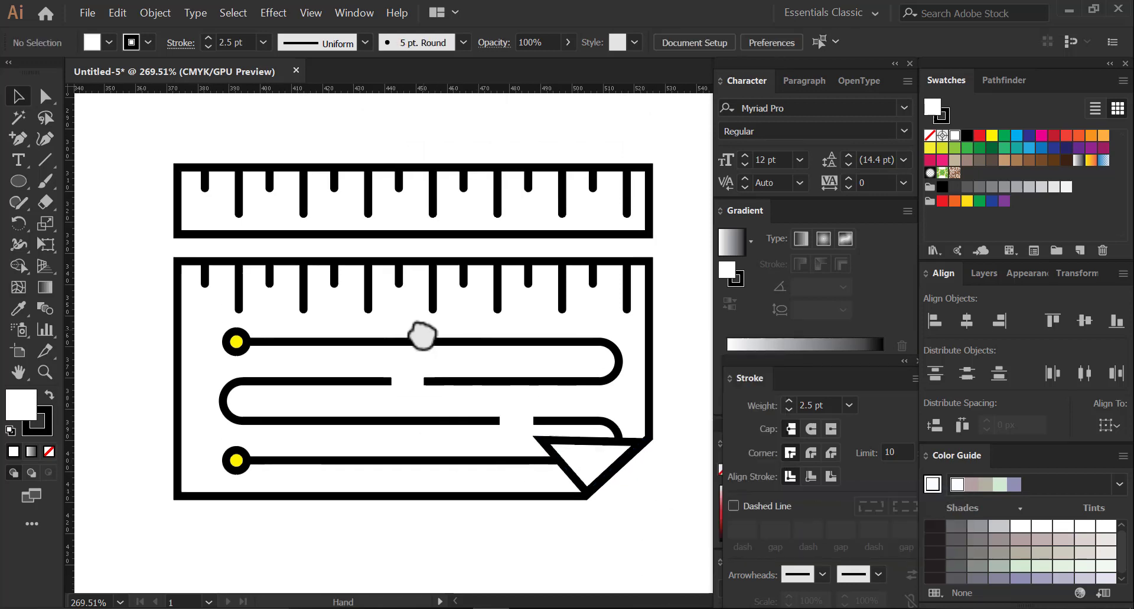
key(z)
drag(544, 360, 468, 360)
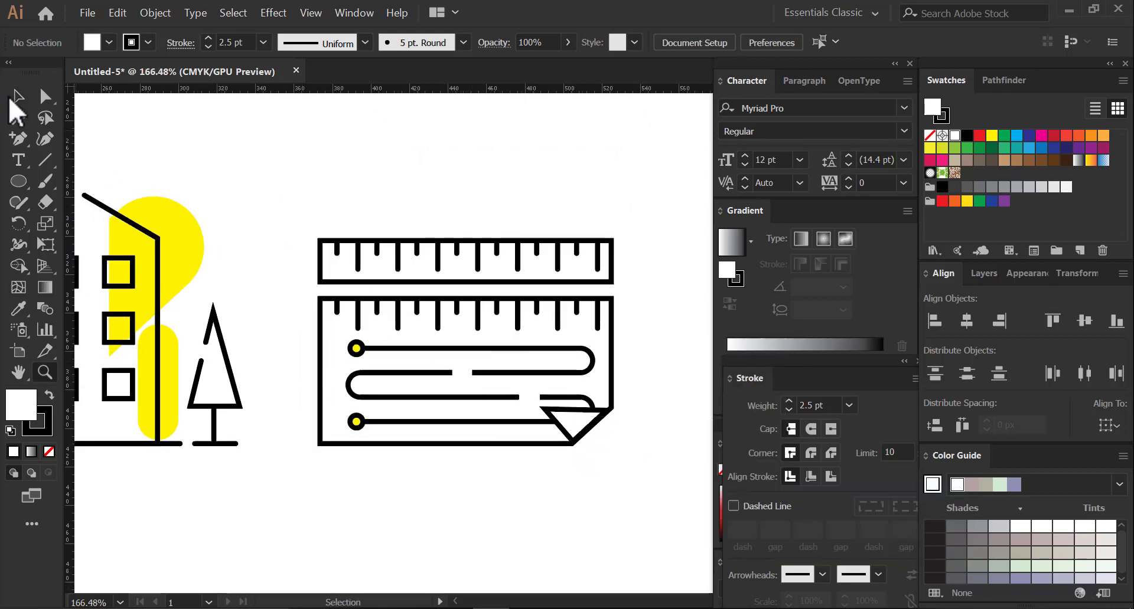
key(v)
drag(183, 245, 503, 241)
right_click(486, 223)
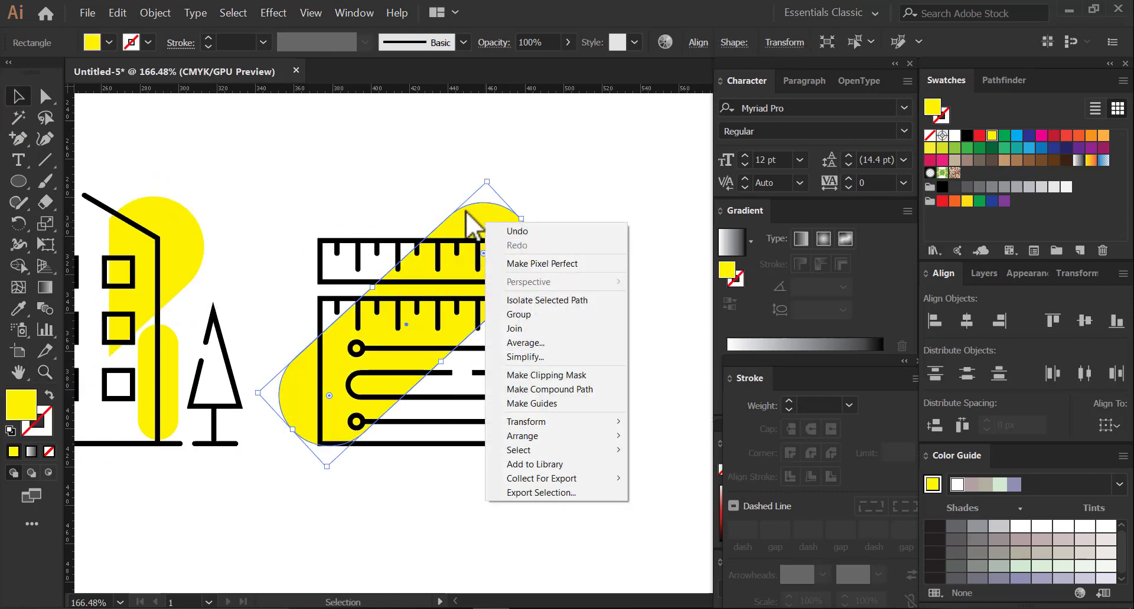
drag(265, 285, 364, 310)
scroll(546, 269, right, 2)
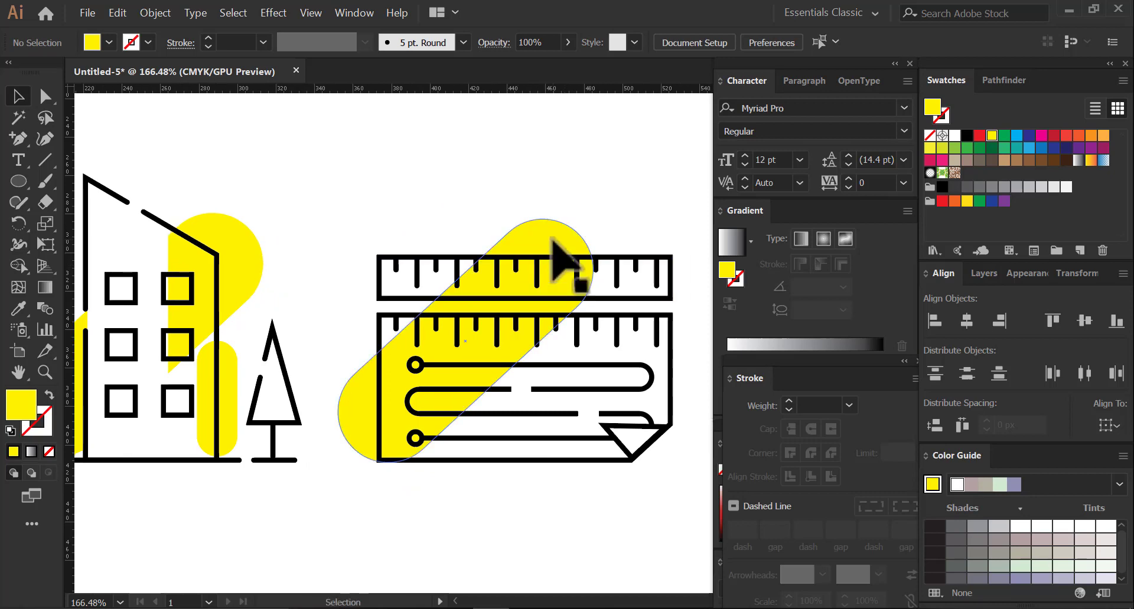
Step: Nudge the diagonal yellow bar to the right so its lower end sits inside the sheet's outline, and deselect it
key(Right)
key(Right)
key(Right)
key(Right)
key(Right)
key(Right)
key(Right)
key(Right)
key(Right)
key(Right)
key(Right)
key(Right)
key(Right)
key(Right)
key(Right)
key(Right)
key(Right)
key(Right)
key(Right)
key(Right)
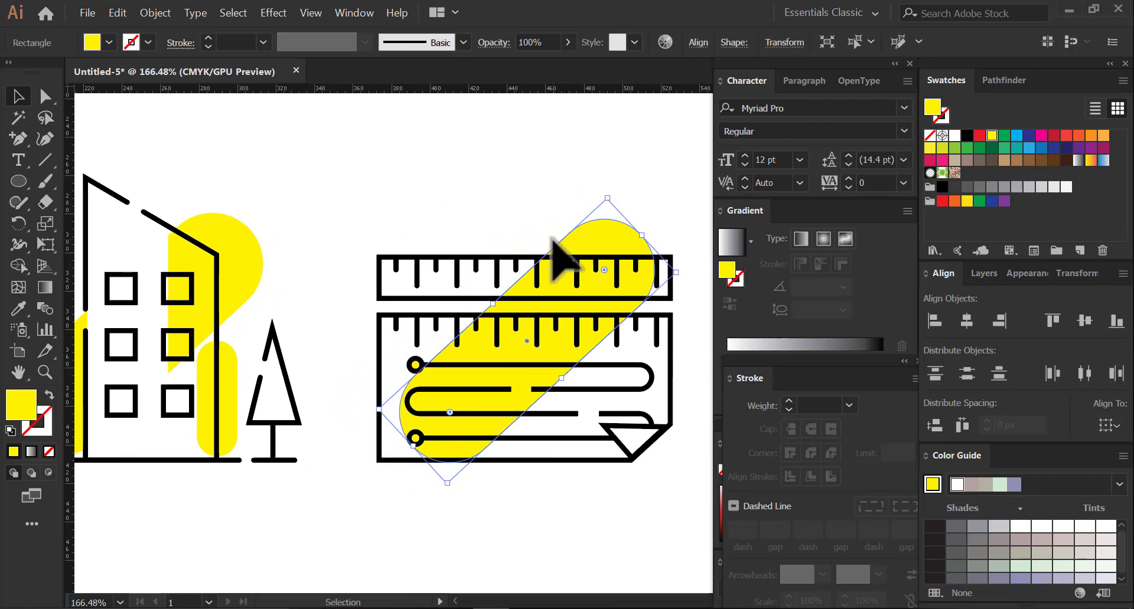
click(506, 189)
drag(461, 473, 433, 394)
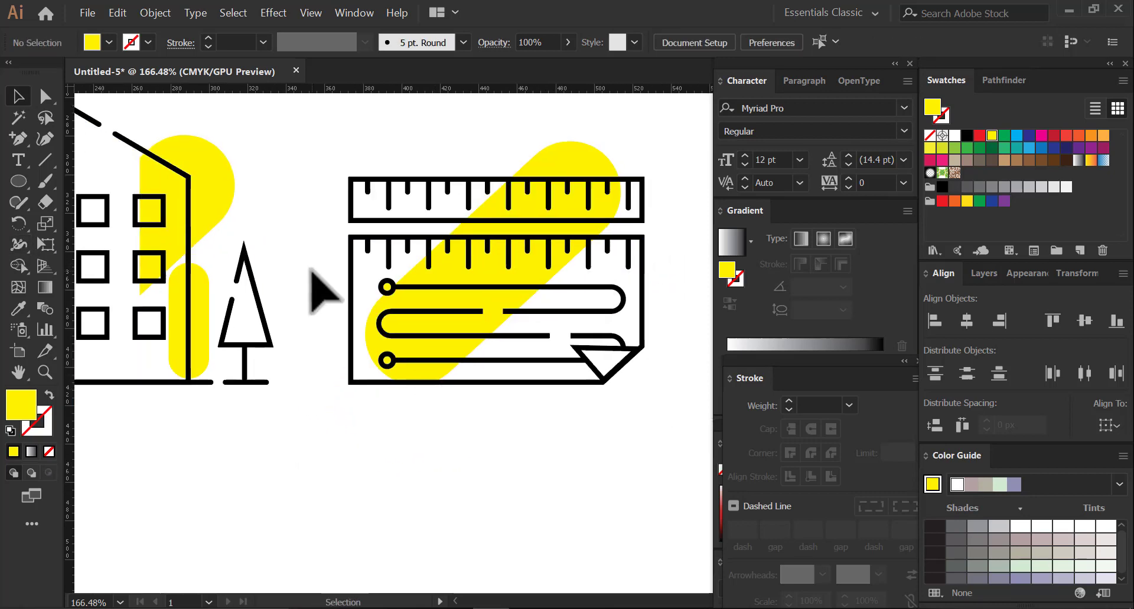
Step: Draw a white rectangle across the upper part of the sheet, masking the yellow bar there but staying behind the black lines
click(14, 182)
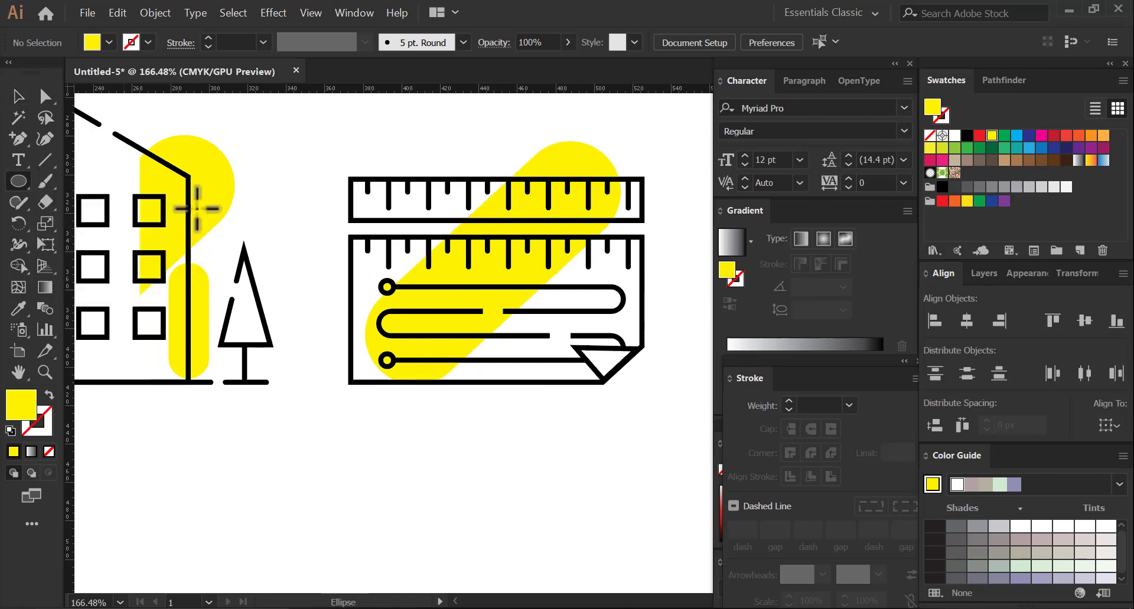
key(m)
drag(353, 241, 629, 310)
click(953, 135)
click(22, 98)
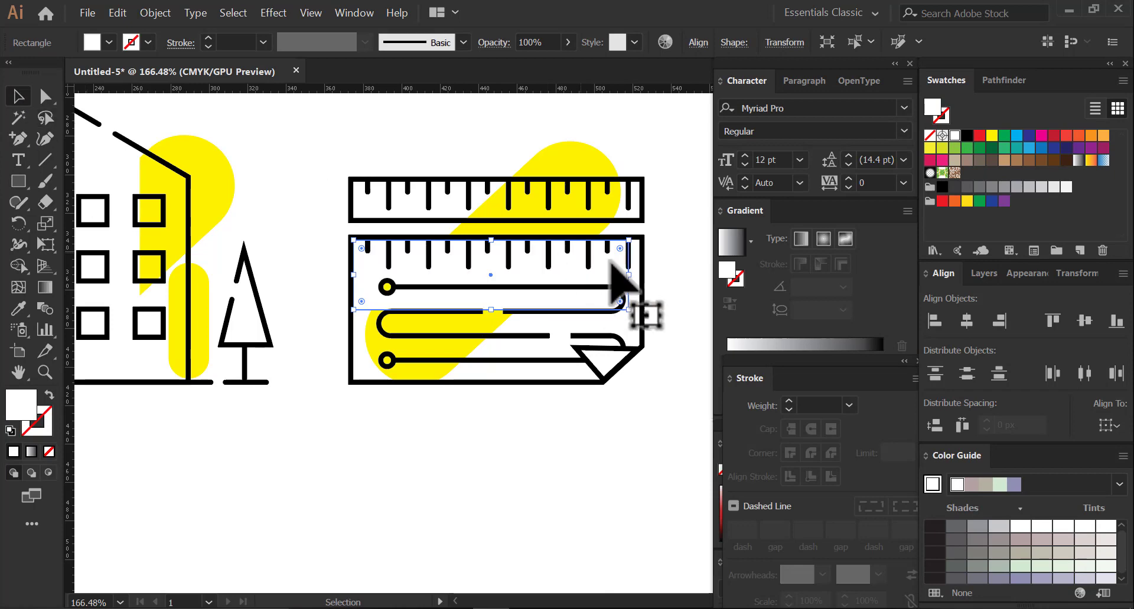
Step: Duplicate the small vertical yellow rounded bar from behind the building onto the sheet's right edge, above the folded corner
scroll(671, 278, down, 2)
scroll(671, 278, right, 2)
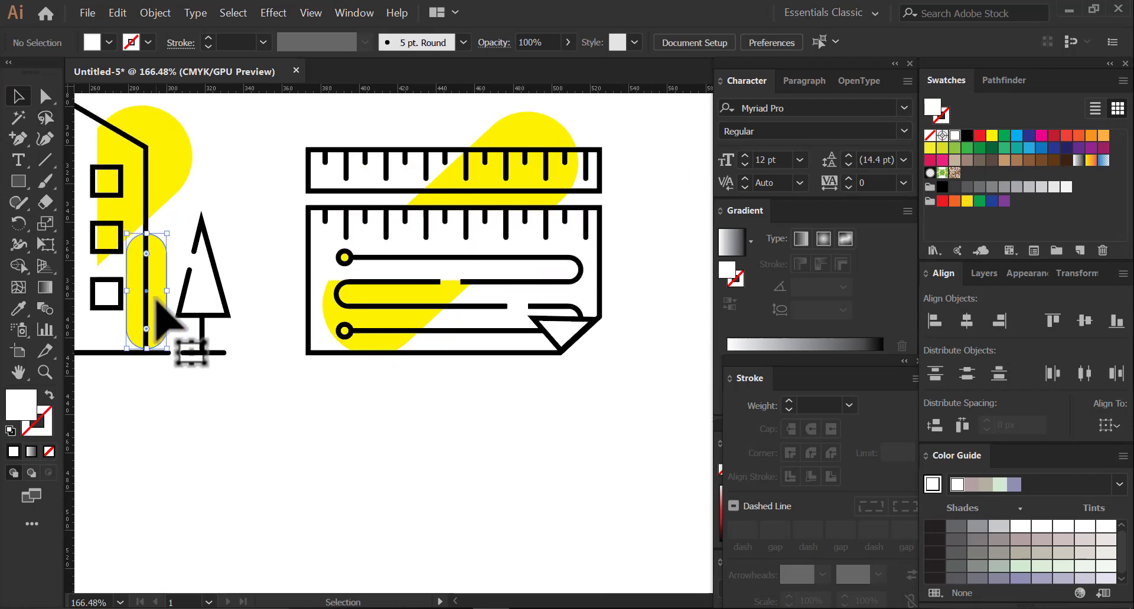
drag(157, 324, 616, 289)
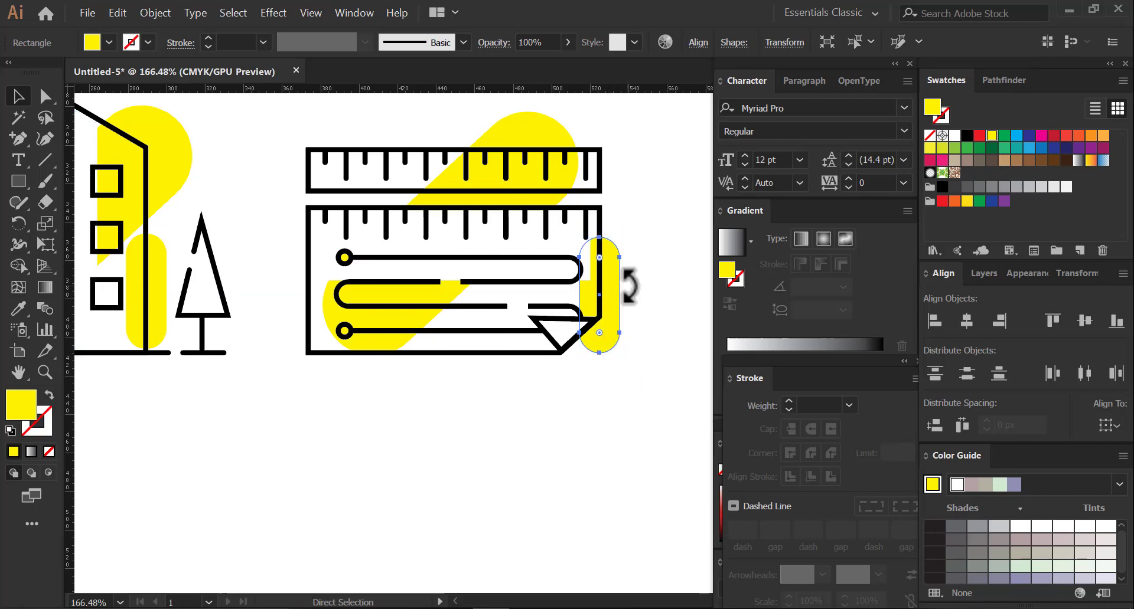
click(629, 285)
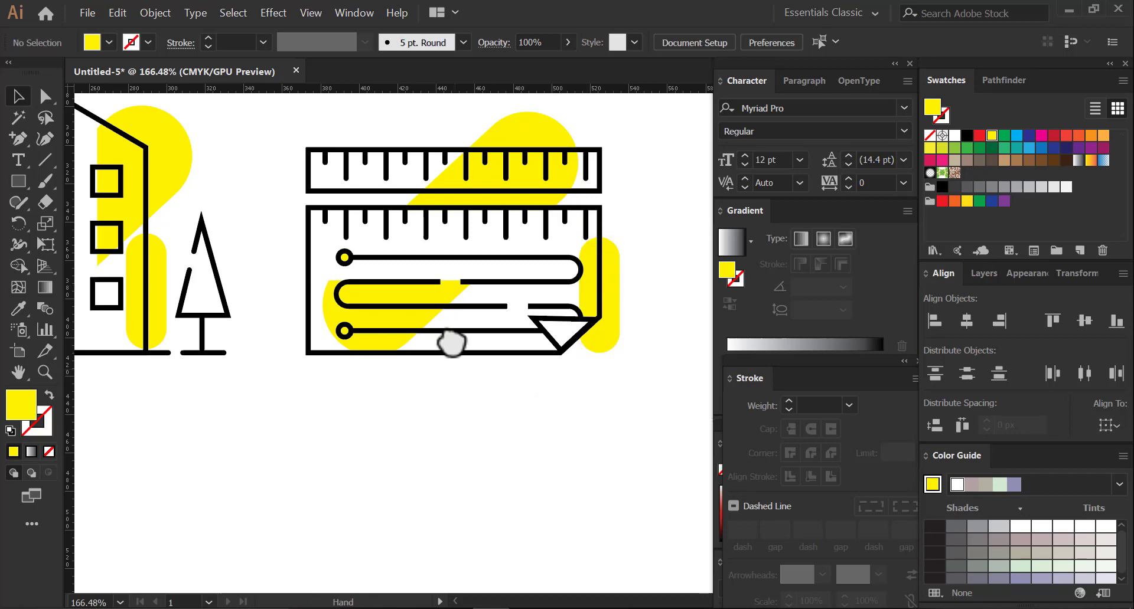
Step: Group the finished ruler and sheet artwork, and deselect it
scroll(533, 374, down, 3)
drag(121, 159, 296, 413)
right_click(213, 307)
click(258, 421)
click(502, 416)
scroll(493, 408, right, 2)
scroll(493, 407, right, 3)
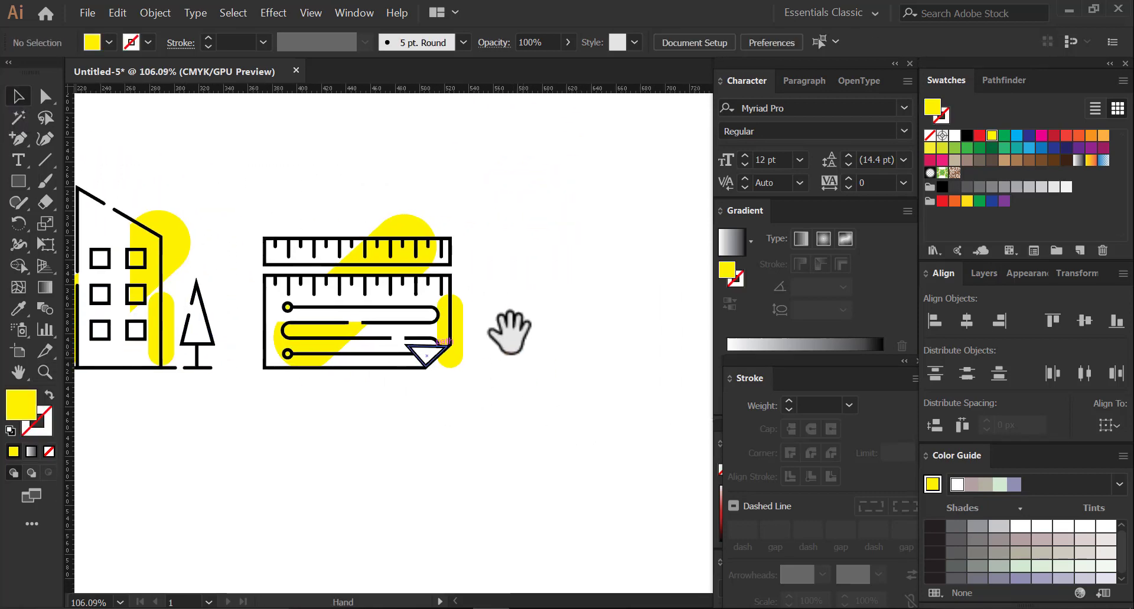
Step: Draw a long, thin horizontal rectangle in the empty area beside the ruler icon, with a 2.5 pt black stroke and no fill
key(z)
mouse_move(455, 324)
mouse_down()
mouse_move(513, 355)
mouse_move(480, 329)
mouse_move(455, 337)
mouse_up()
drag(21, 182, 65, 183)
drag(537, 276, 405, 271)
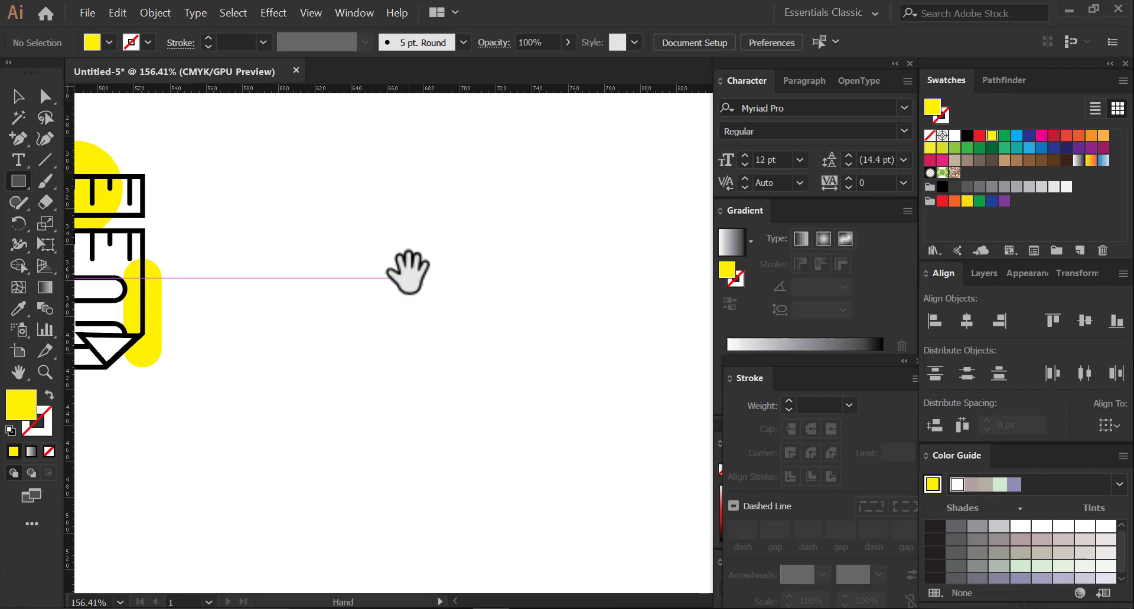
mouse_move(335, 289)
mouse_down()
mouse_move(623, 336)
mouse_move(659, 323)
mouse_up()
click(229, 40)
text(2.5)
key(Return)
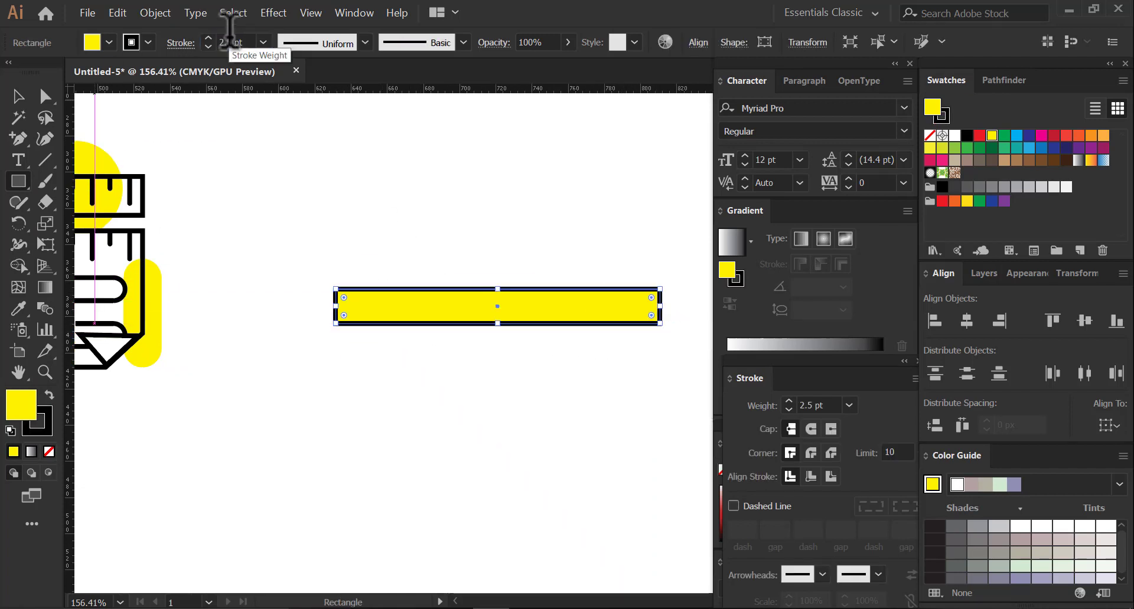
click(929, 135)
click(31, 100)
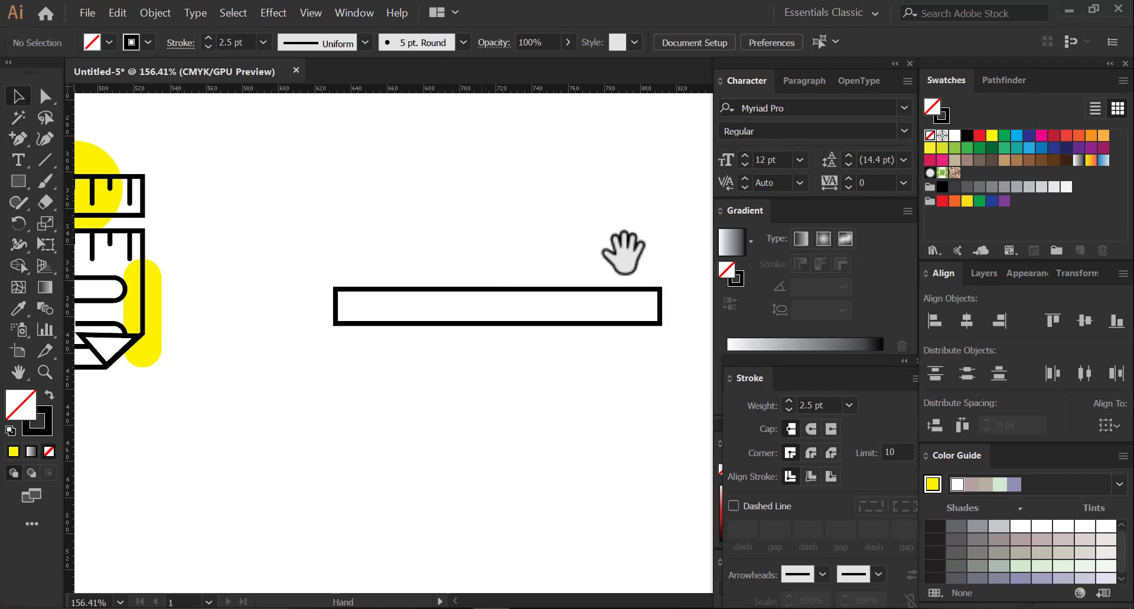
Step: Widen the long rectangle by extending its right edge
drag(621, 248, 539, 254)
drag(579, 313, 643, 313)
click(456, 296)
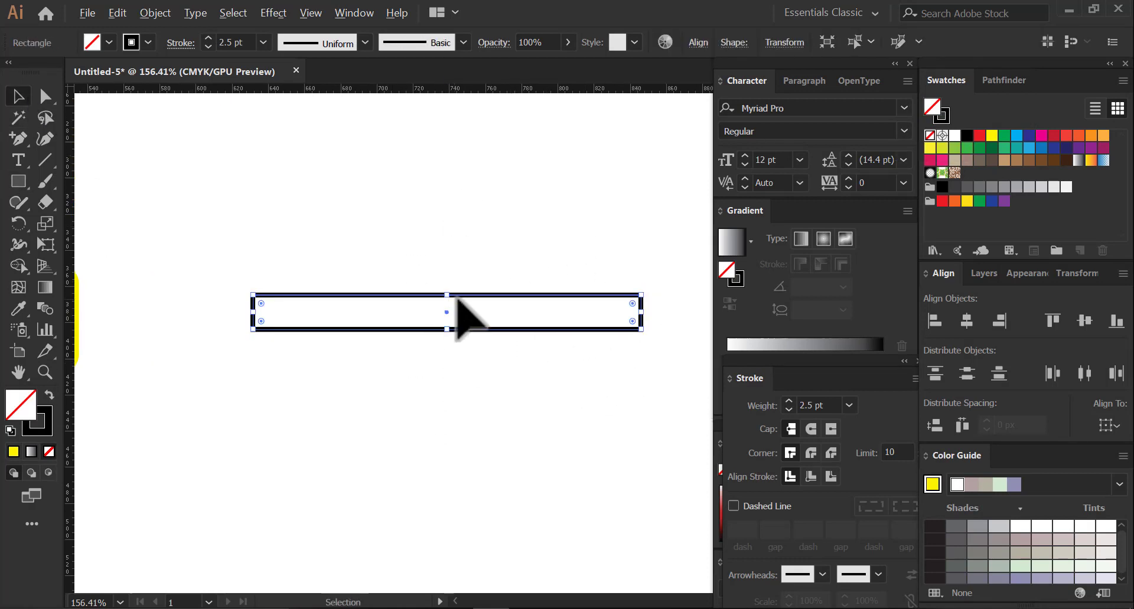
Step: Draw a narrow upright post on the long rectangle's left end, fully round its top corners, and duplicate it at the right end
click(16, 186)
mouse_move(253, 221)
mouse_down()
mouse_move(277, 322)
mouse_move(283, 312)
mouse_up()
click(42, 98)
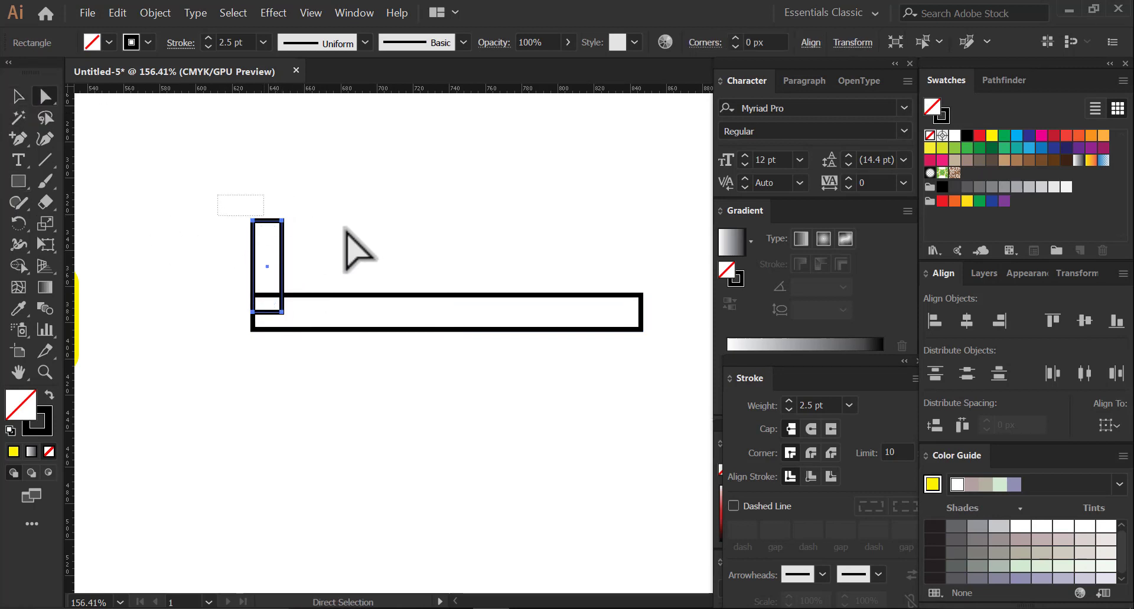
drag(349, 246, 649, 267)
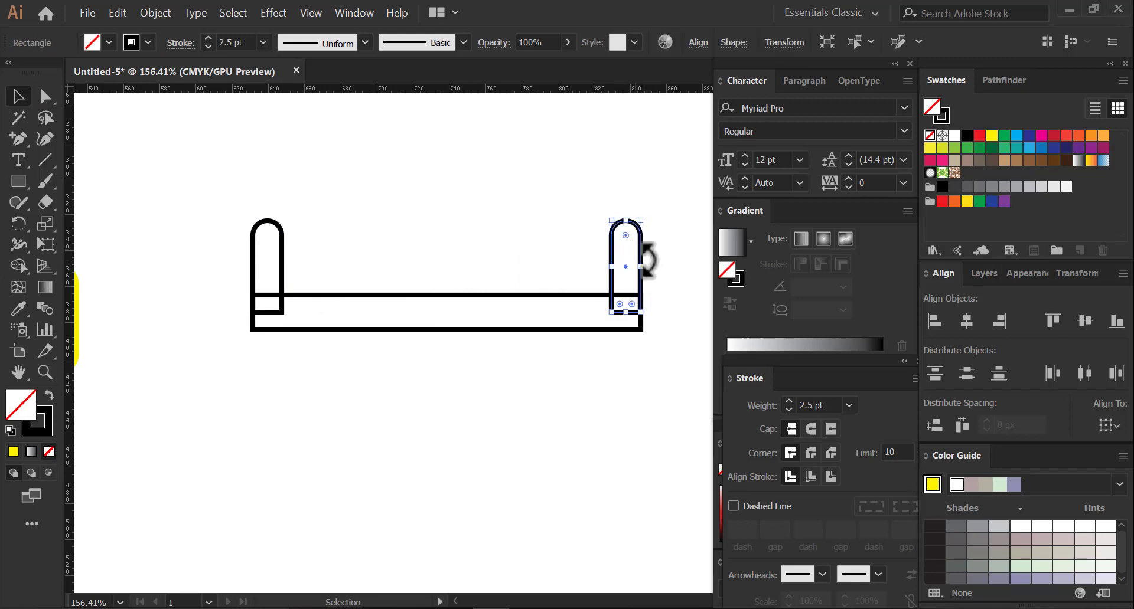
Step: Turn off Snap to Point and line up the outer edges of the two posts with the ends of the long rectangle
key(ctrl+a)
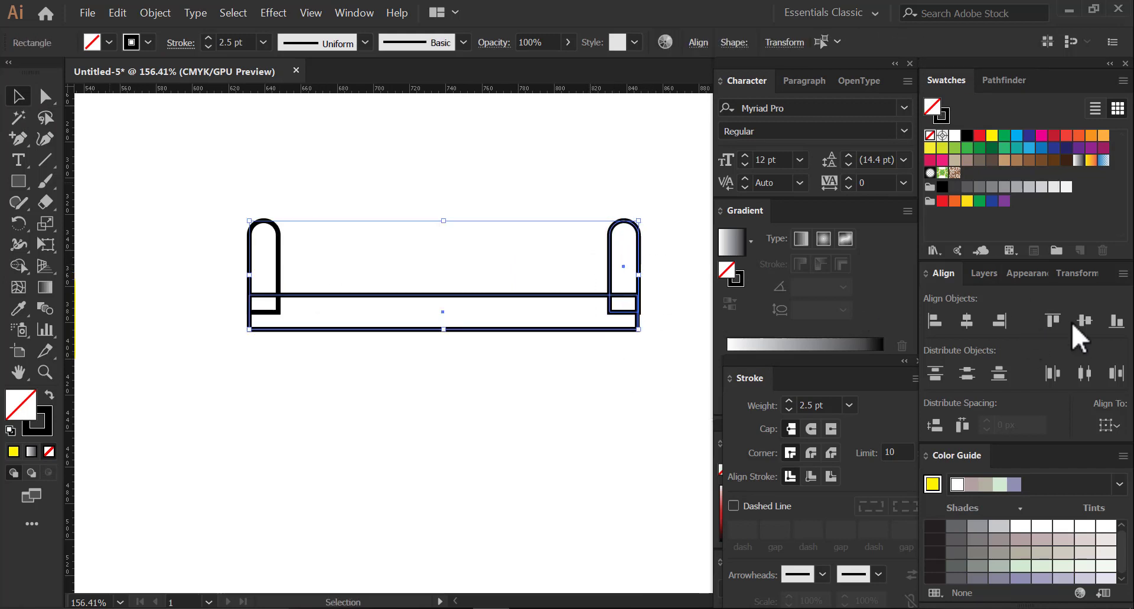
click(526, 391)
click(278, 272)
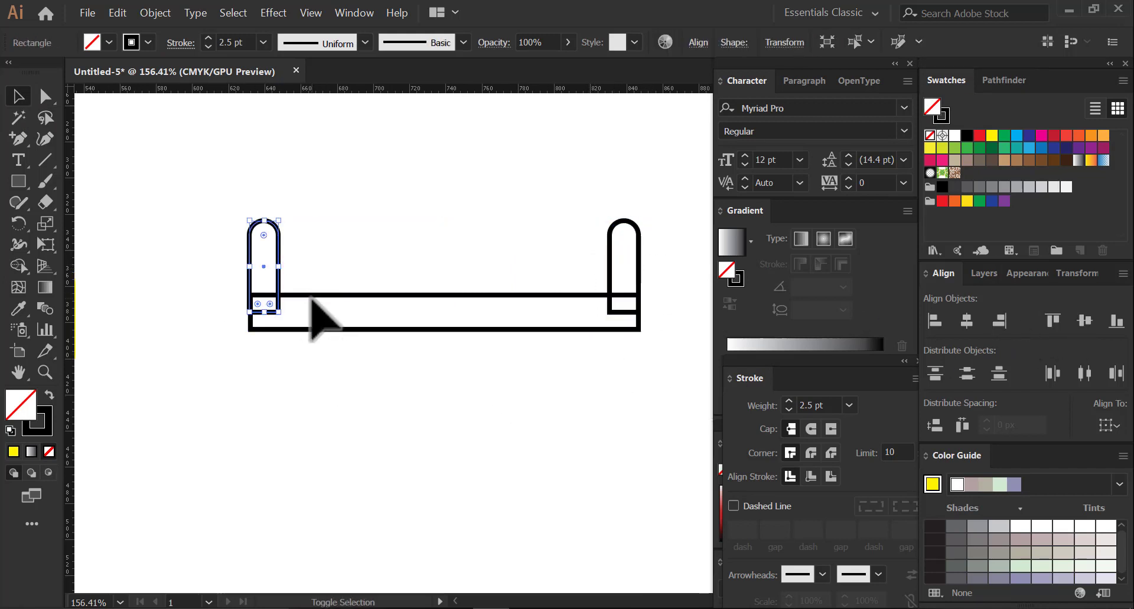
click(324, 369)
click(304, 22)
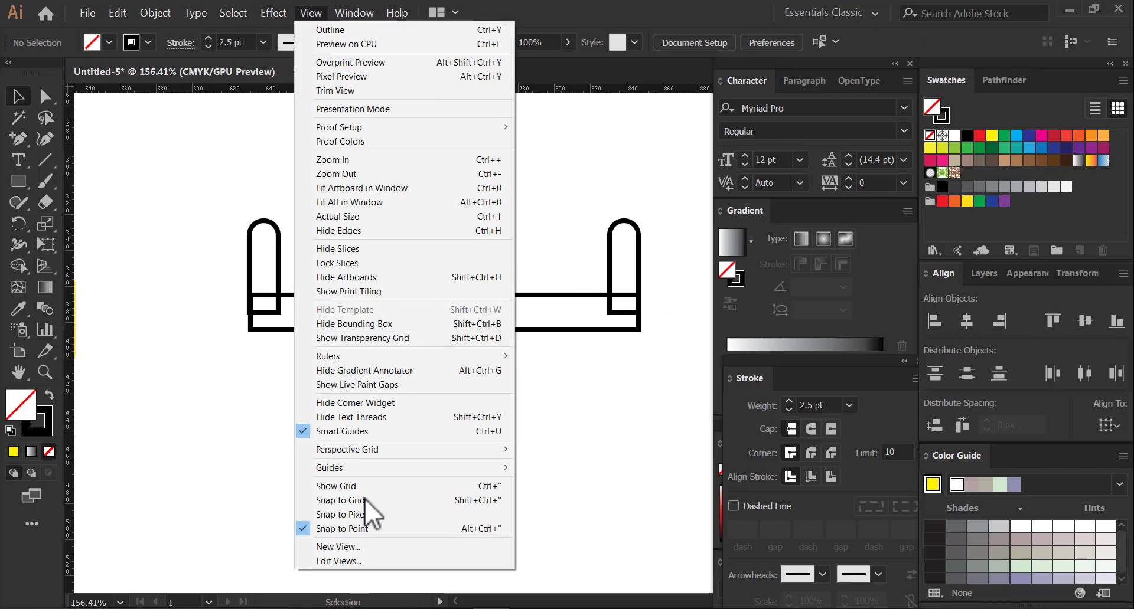
click(392, 536)
key(z)
drag(217, 253, 343, 476)
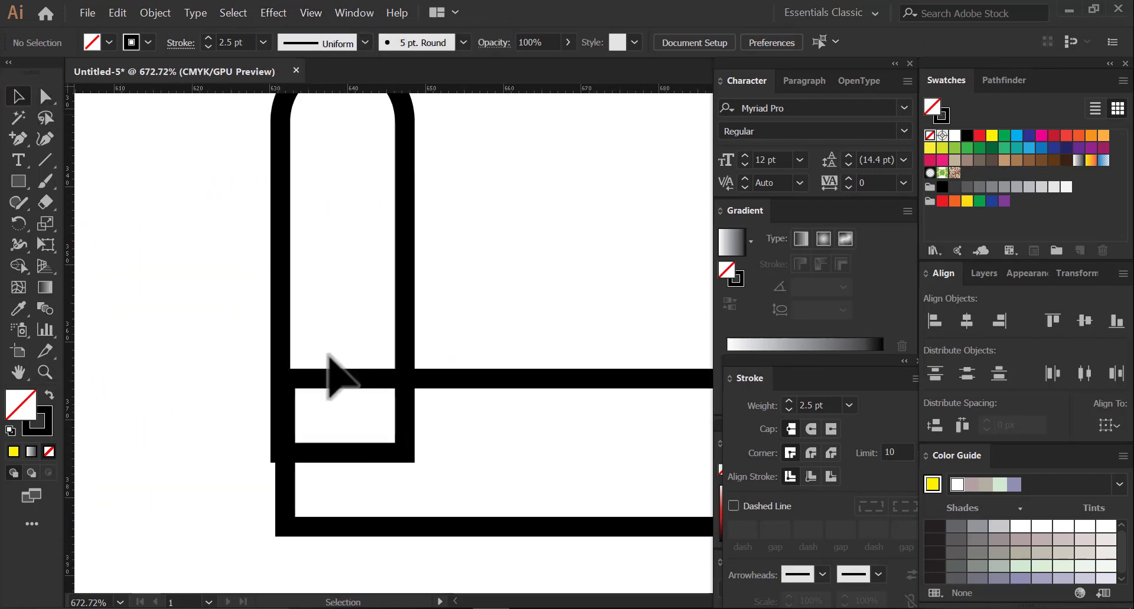
key(z)
alt+click(413, 341)
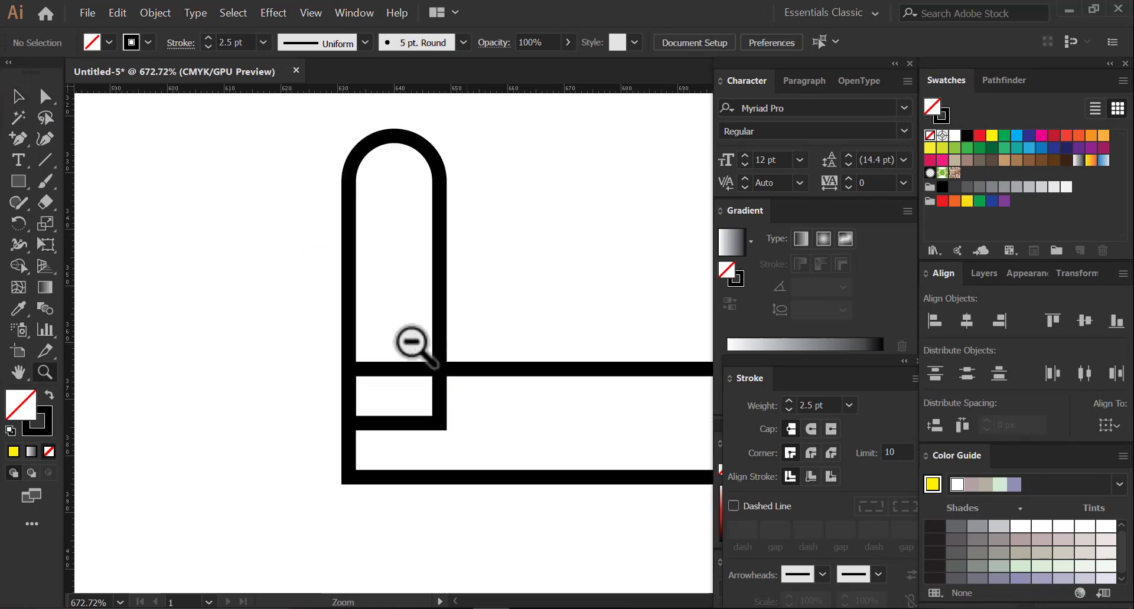
alt+click(413, 342)
mouse_move(403, 383)
mouse_down()
mouse_move(362, 417)
mouse_move(397, 394)
mouse_move(326, 375)
mouse_up()
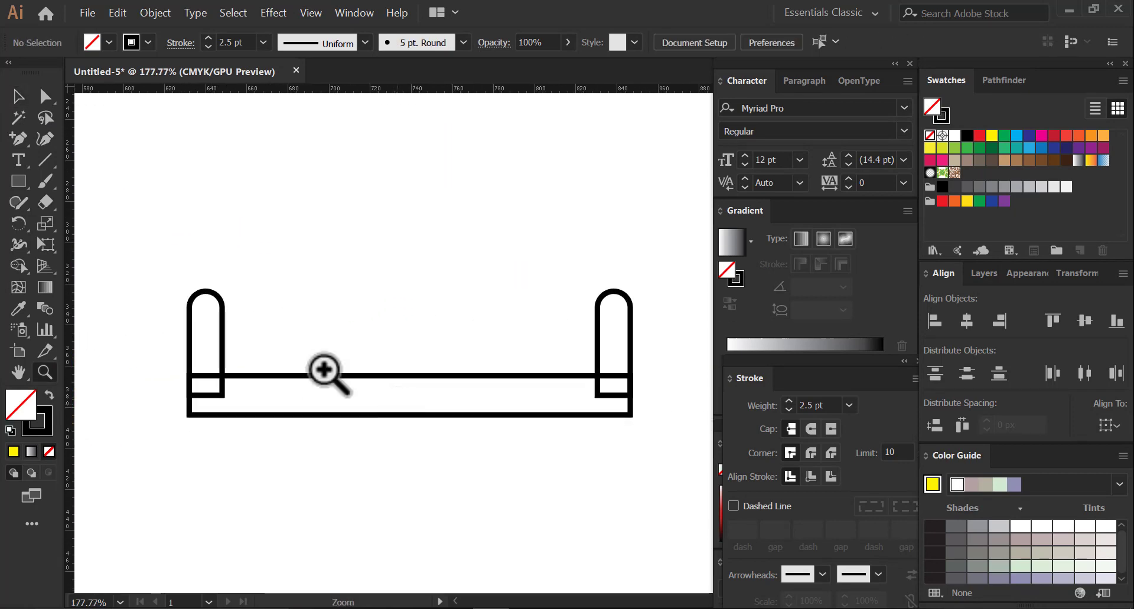
Step: Draw a large backrest rectangle between the posts and adjust its left and top edges so its sides run through the posts' centres
mouse_move(184, 188)
mouse_down()
mouse_move(198, 255)
mouse_move(455, 354)
mouse_move(633, 430)
mouse_move(626, 438)
mouse_up()
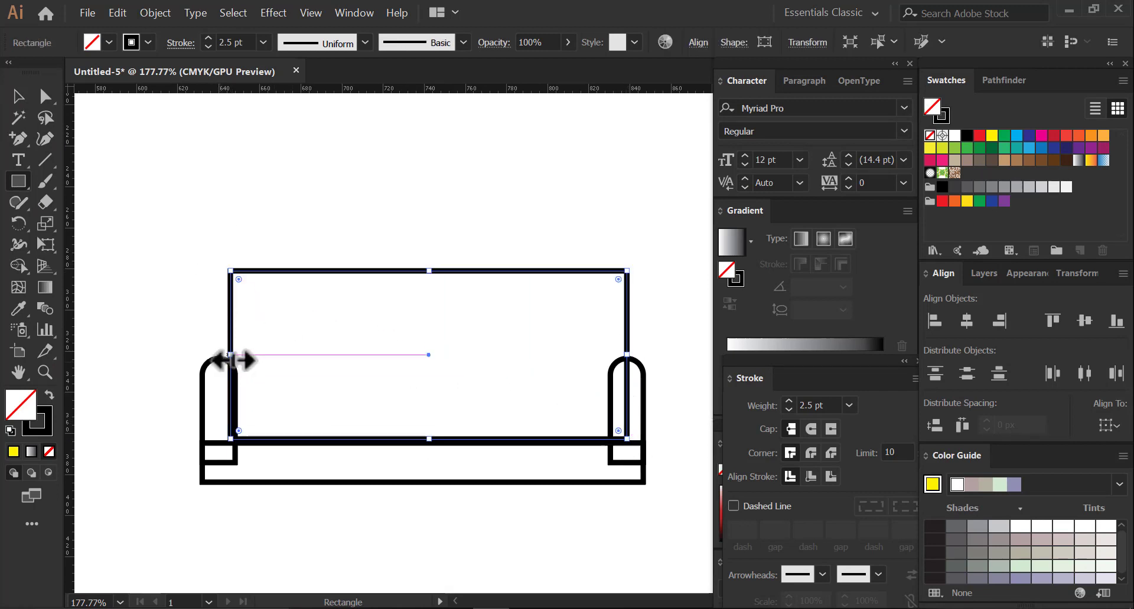
drag(231, 355, 218, 354)
drag(422, 271, 422, 289)
click(18, 96)
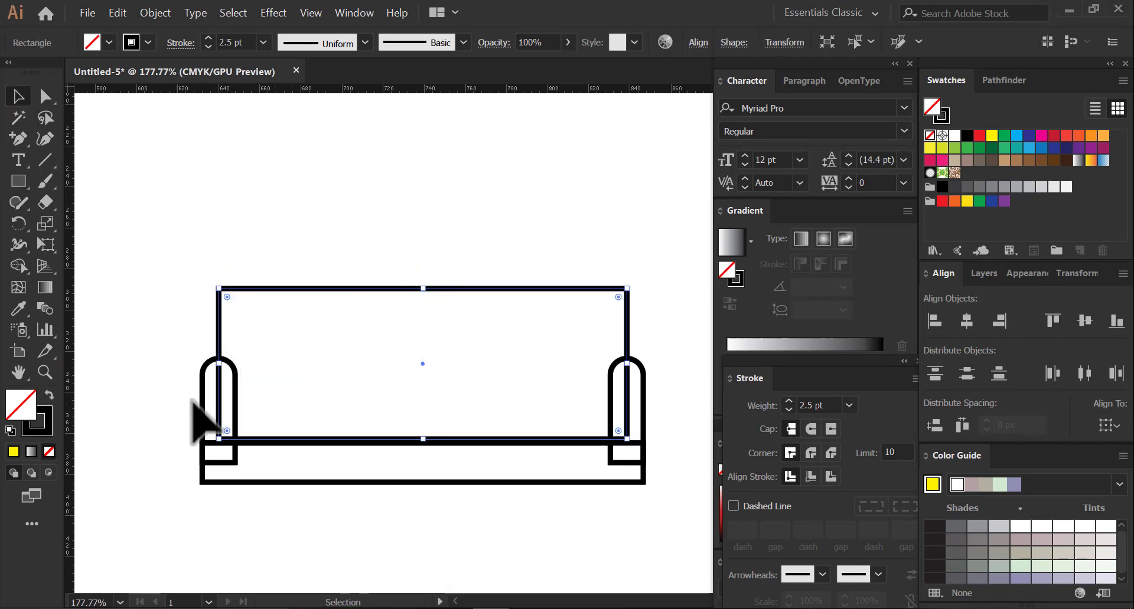
Step: Unite the two rounded posts and the long base rectangle into one sofa-frame shape, leaving the backrest separate
click(204, 397)
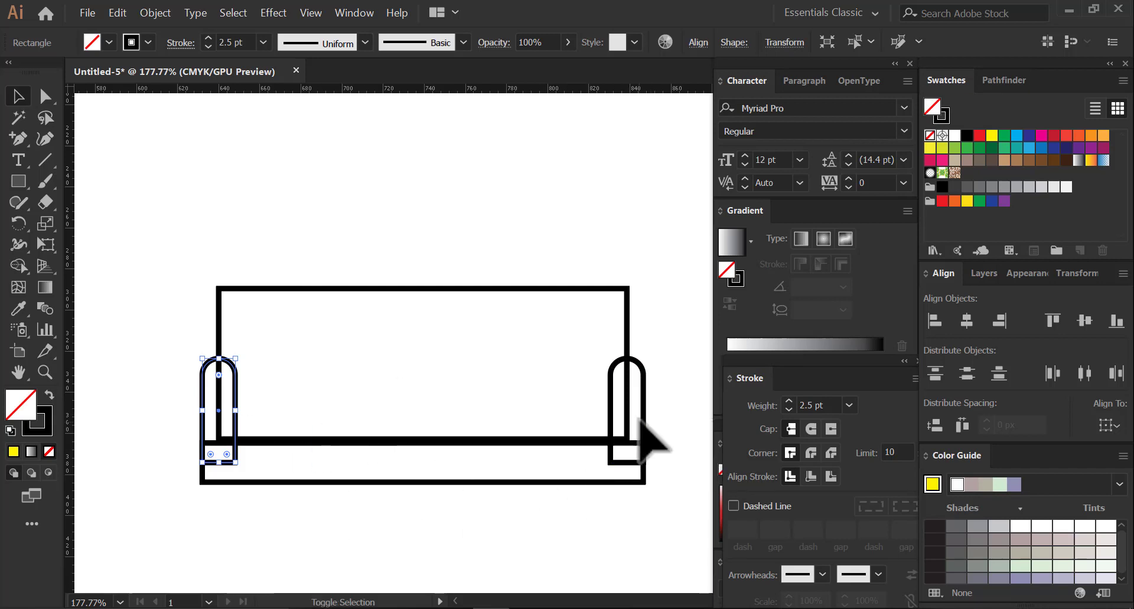
shift+click(641, 419)
shift+click(604, 482)
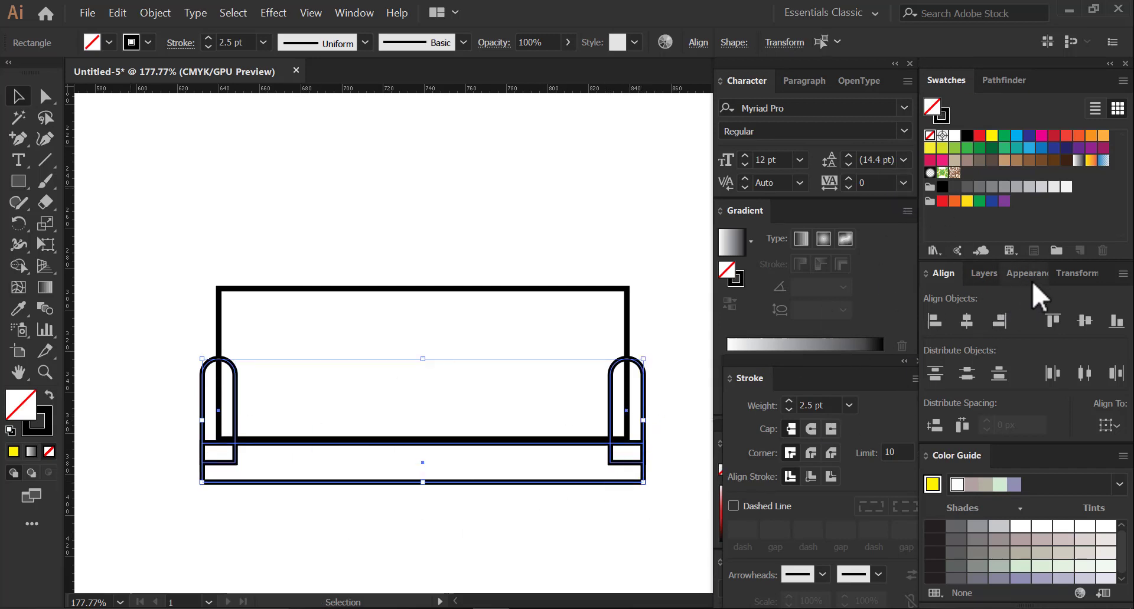
click(1003, 80)
click(934, 128)
click(566, 236)
Step: Fill the united sofa frame with mid grey and deselect it
click(647, 450)
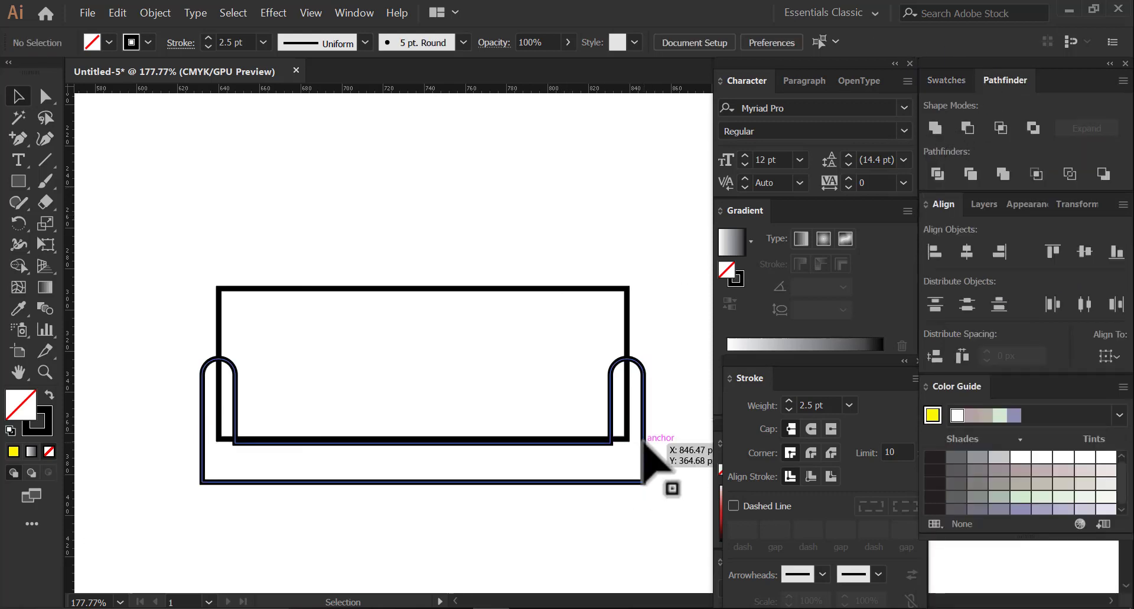
click(977, 459)
click(635, 325)
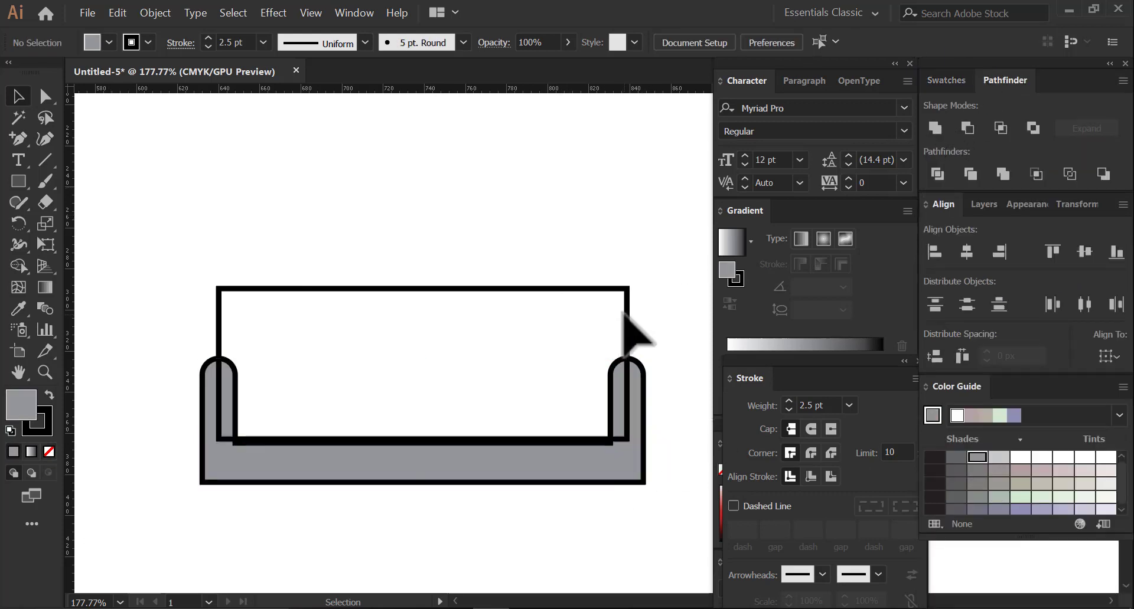
Step: Send the backrest rectangle to the back, behind the grey sofa frame
click(627, 310)
right_click(624, 311)
mouse_move(685, 534)
click(803, 571)
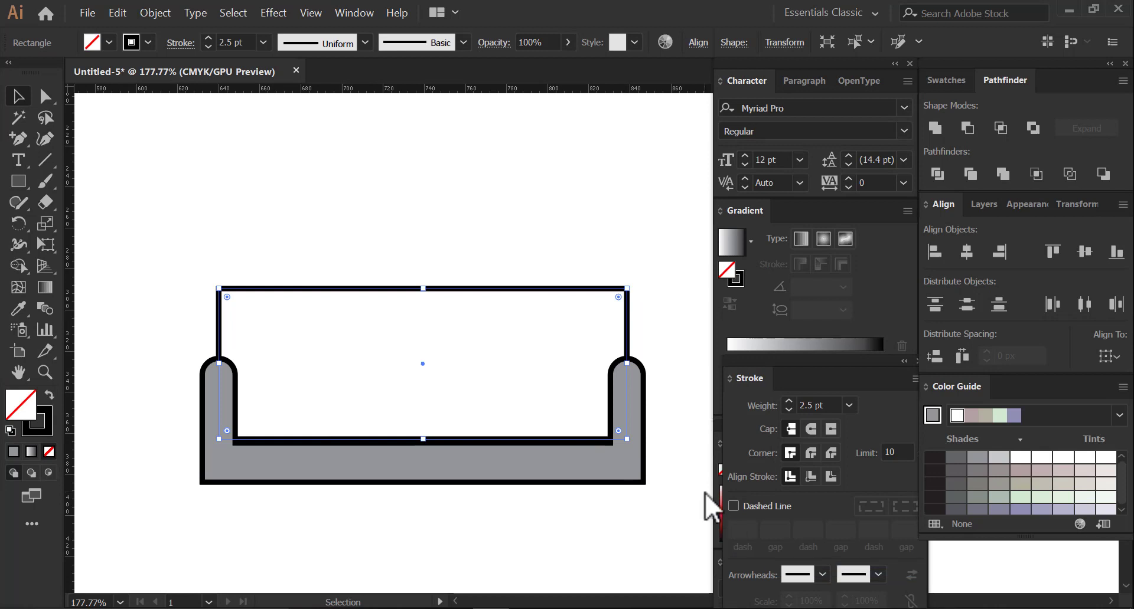
Step: Place a vertical guide through the backrest's horizontal centre
drag(220, 245, 257, 291)
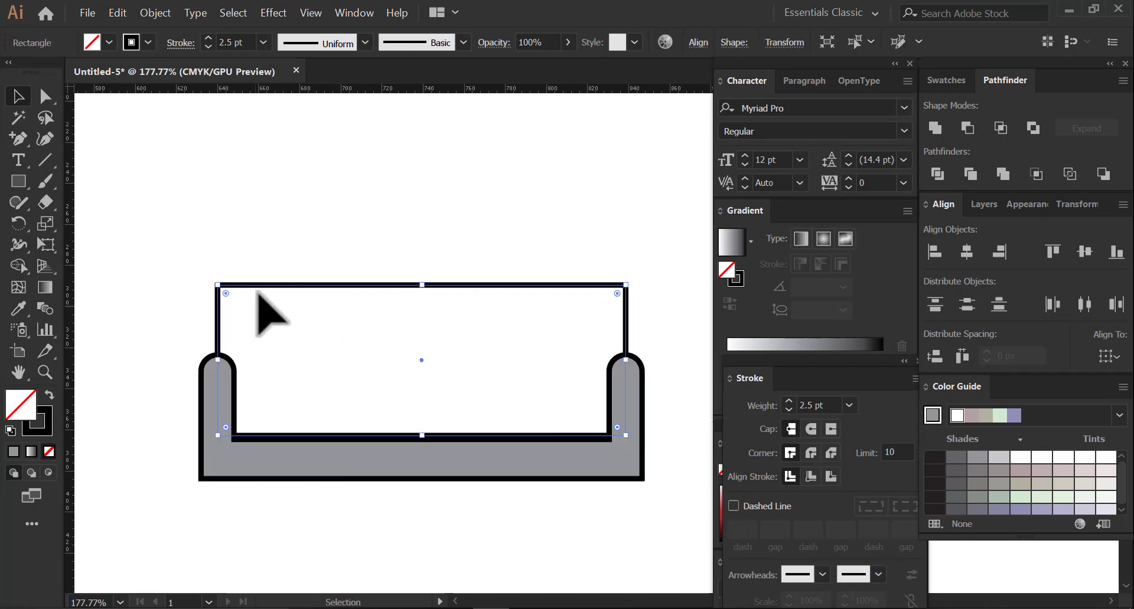
click(400, 307)
drag(452, 338, 451, 339)
drag(69, 269, 419, 360)
click(375, 286)
Step: Draw a short vertical line down from the backrest's top edge at the guide, with a 2.5 pt stroke and round cap
click(44, 160)
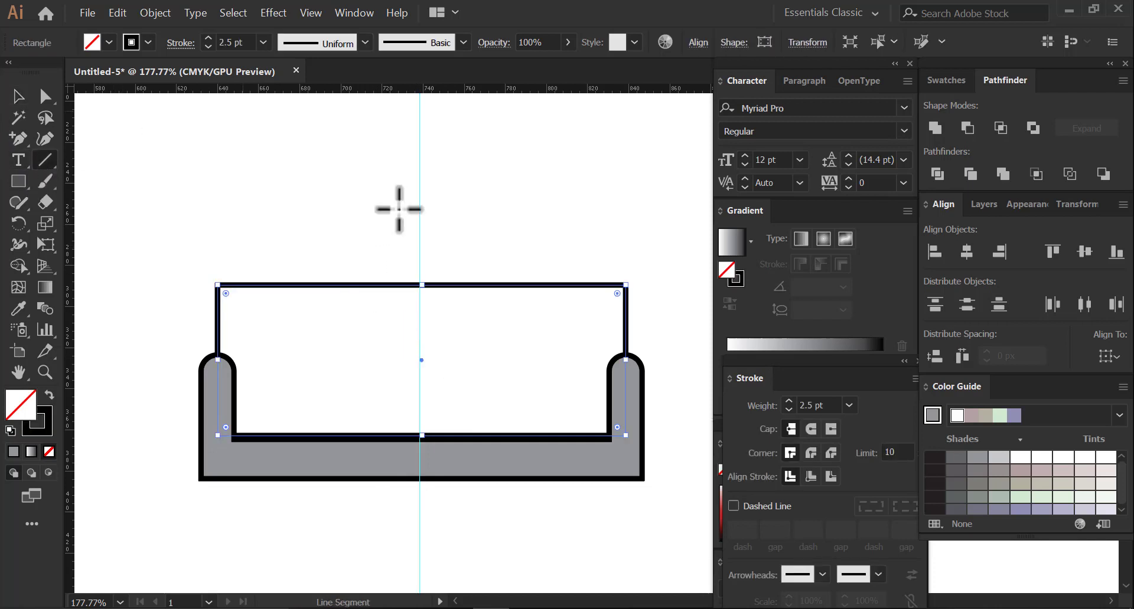
drag(421, 299, 422, 286)
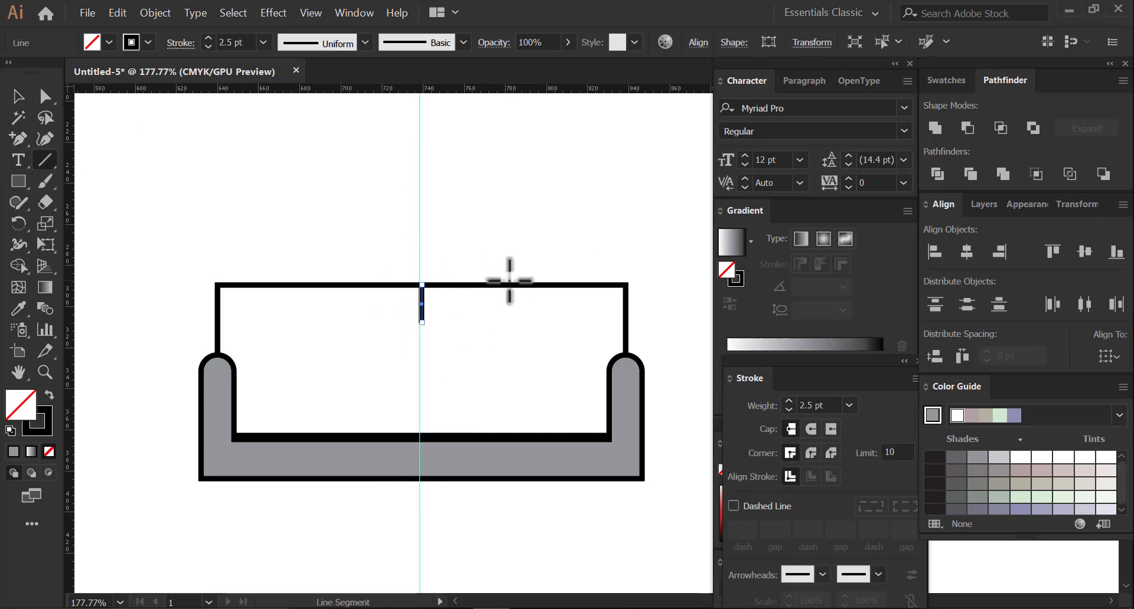
click(22, 99)
click(493, 265)
click(423, 313)
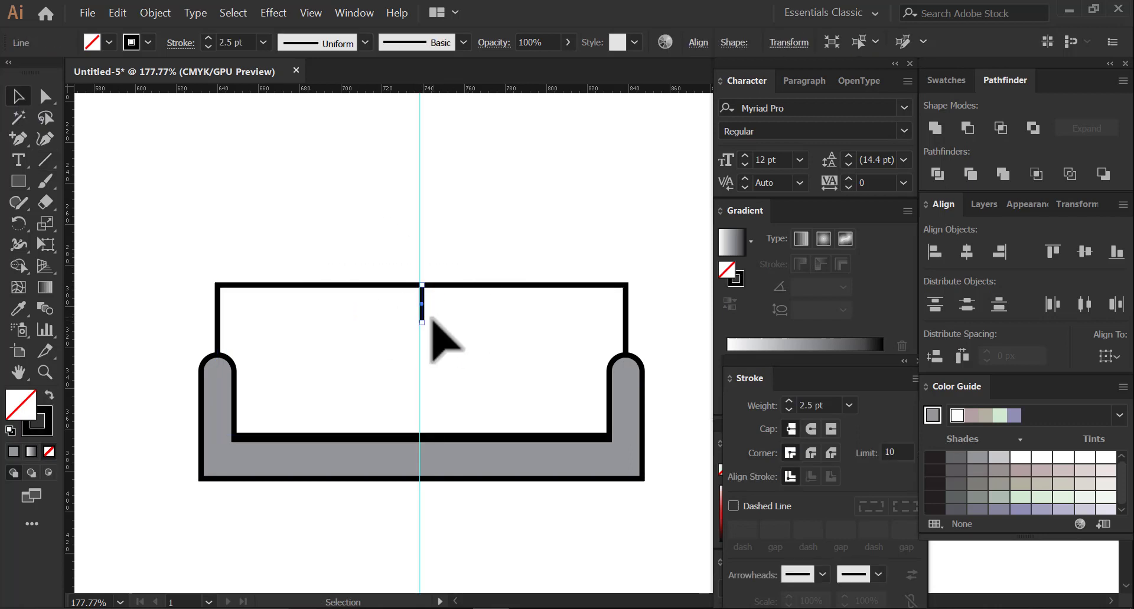
drag(431, 323, 486, 366)
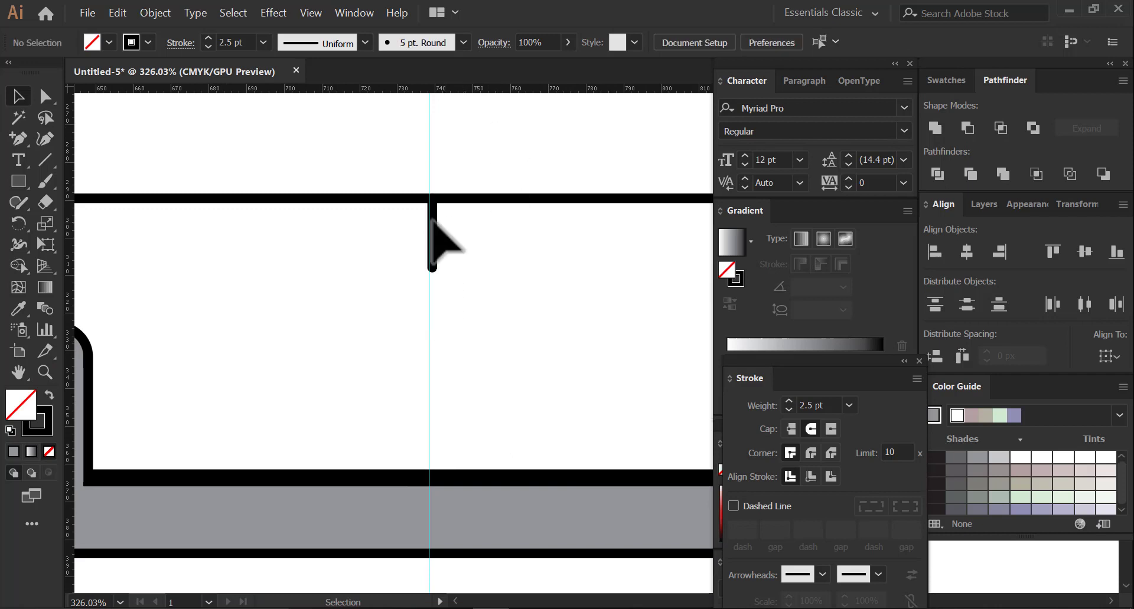
Step: Duplicate the short centre line below itself and adjust the copy's ends so it rises from the seat edge, leaving a gap between them
drag(435, 236, 433, 295)
click(46, 96)
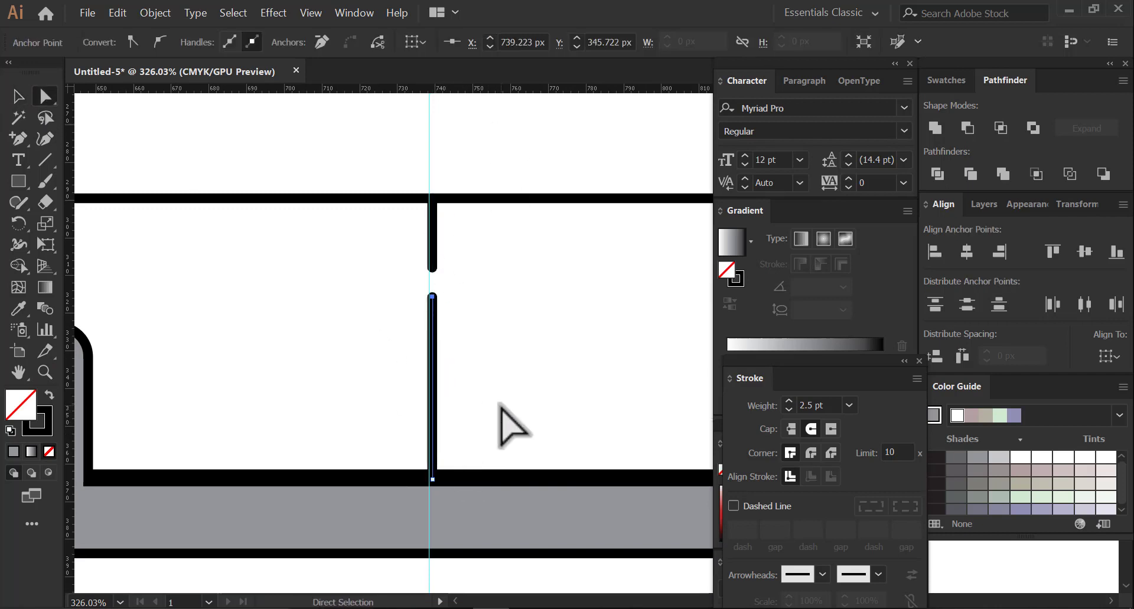
click(46, 372)
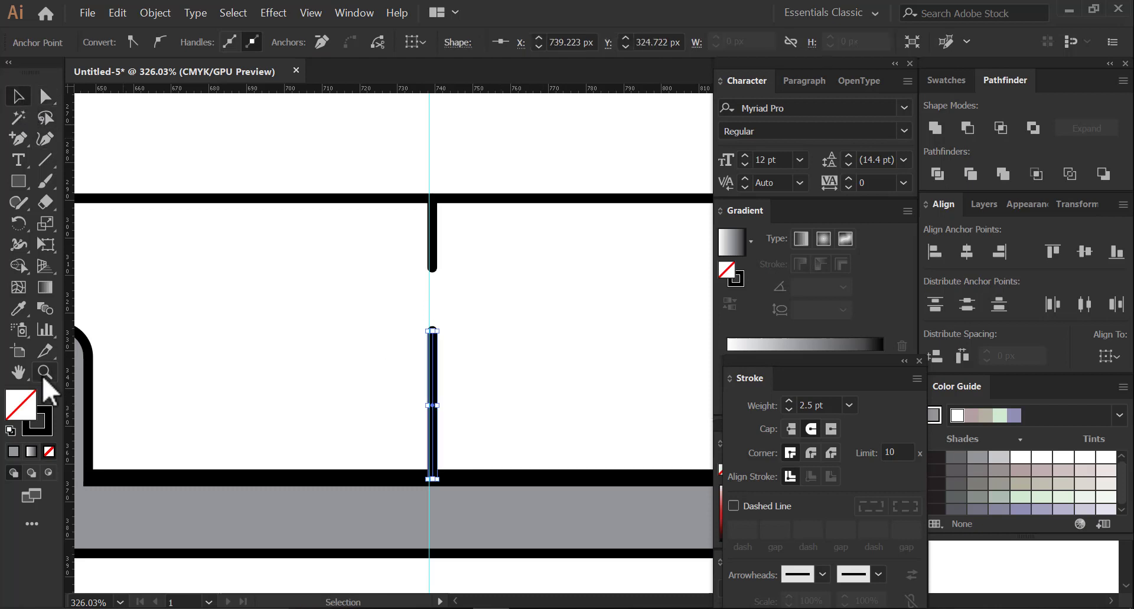
alt+click(414, 329)
click(19, 96)
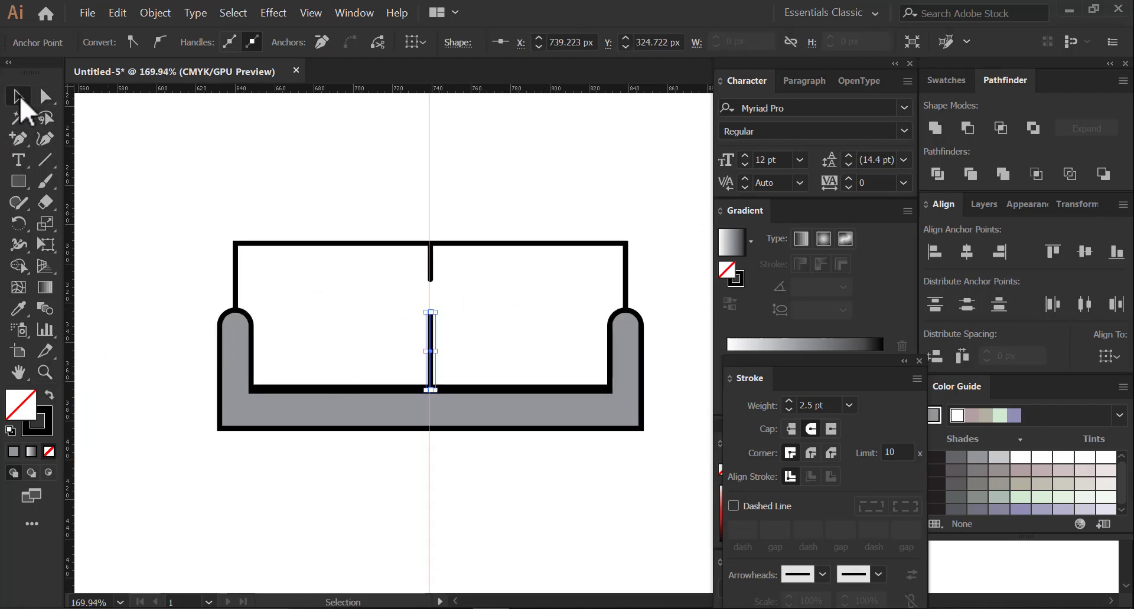
Step: Select the backrest outline with both centre lines and nudge them down together, lowering the backrest's top edge toward the armrests
drag(461, 329, 463, 331)
drag(370, 161, 602, 181)
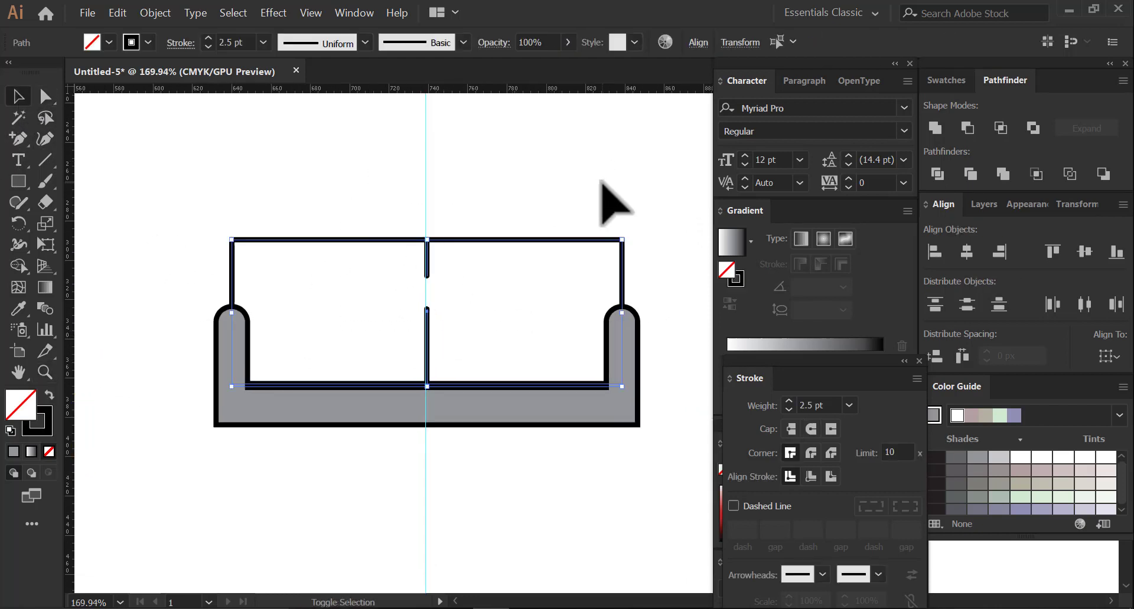
key(Down)
key(Down)
key(Down)
key(Down)
key(Down)
key(Down)
key(Down)
key(Down)
key(Down)
key(Down)
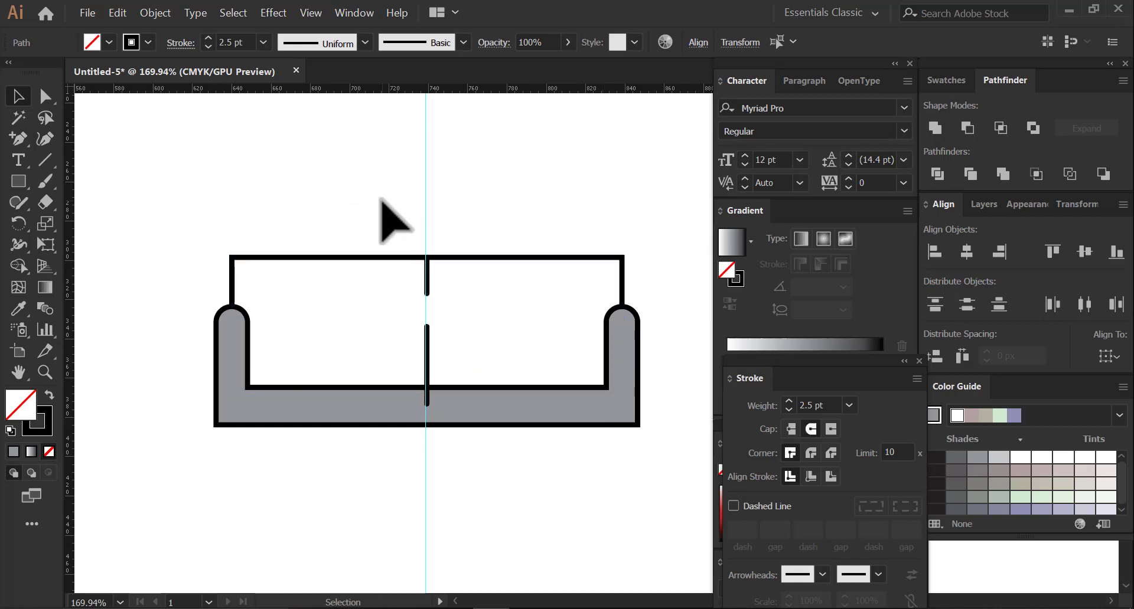
click(381, 200)
Step: Raise the bottom end of the lower centre line so that it meets the upper edge of the grey seat
mouse_move(359, 428)
mouse_down()
mouse_move(357, 375)
mouse_move(351, 411)
mouse_up()
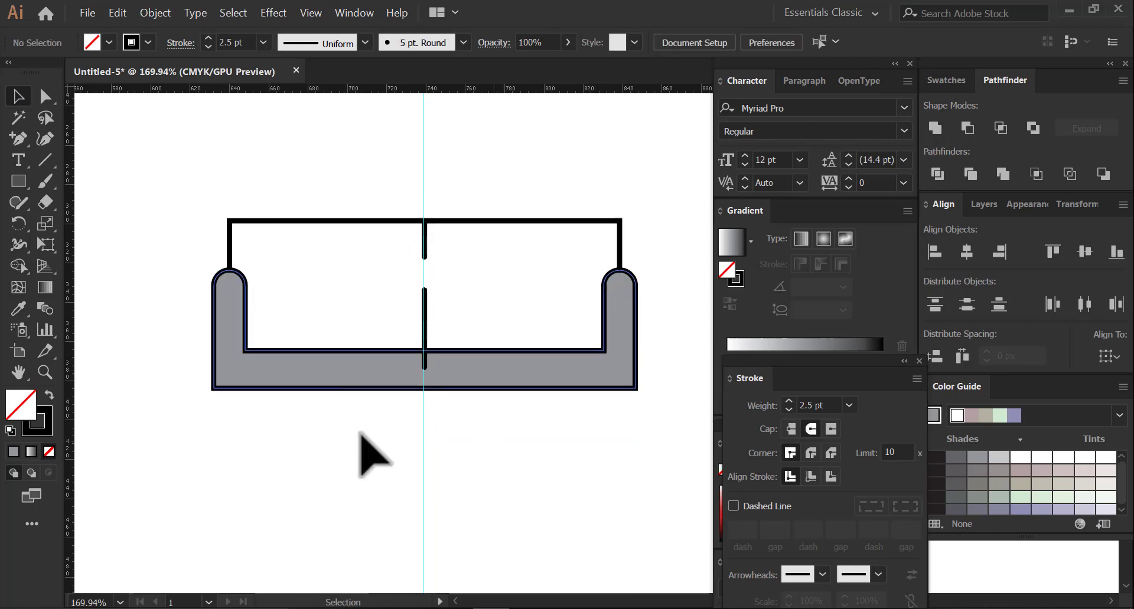
click(425, 324)
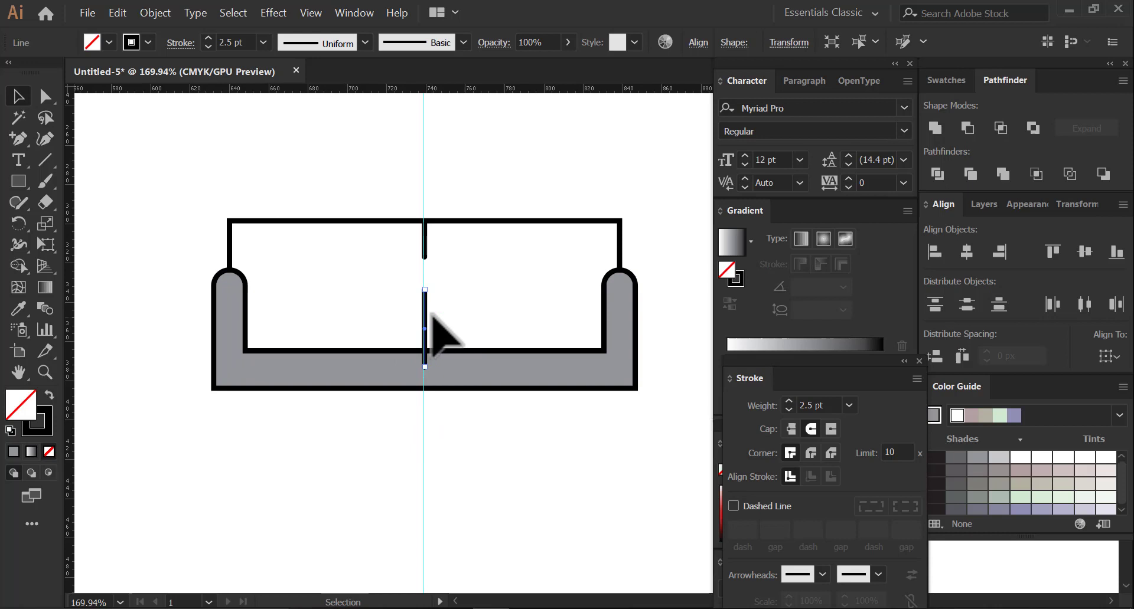
click(48, 97)
click(424, 366)
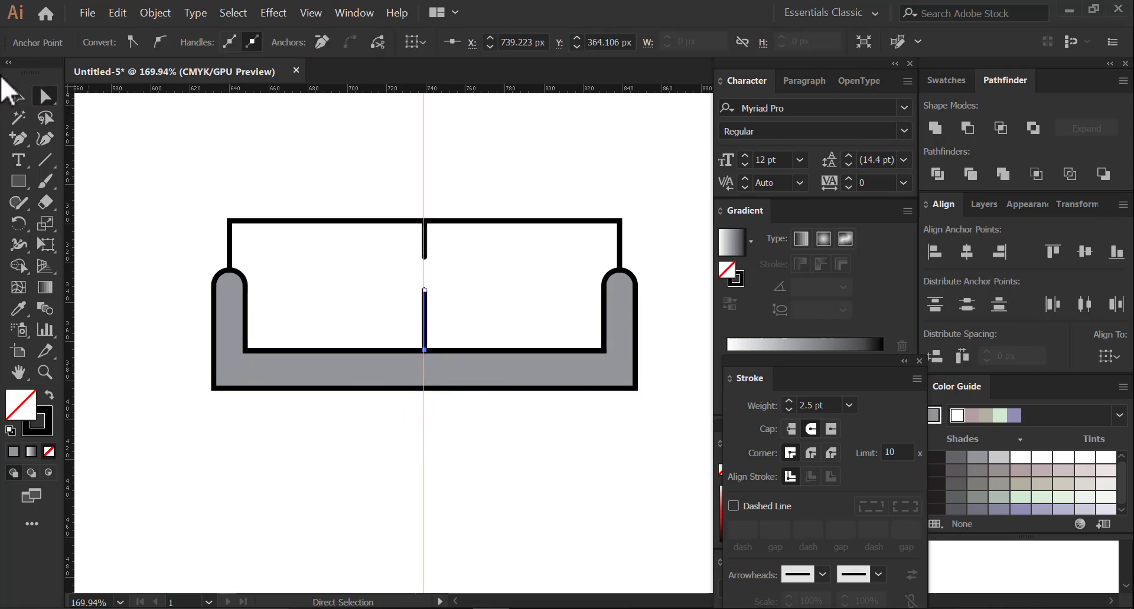
click(13, 97)
Step: Copy the upper centre line to below the seat frame and shorten its top end to the frame's bottom edge, forming a leg
key(z)
drag(422, 347, 514, 411)
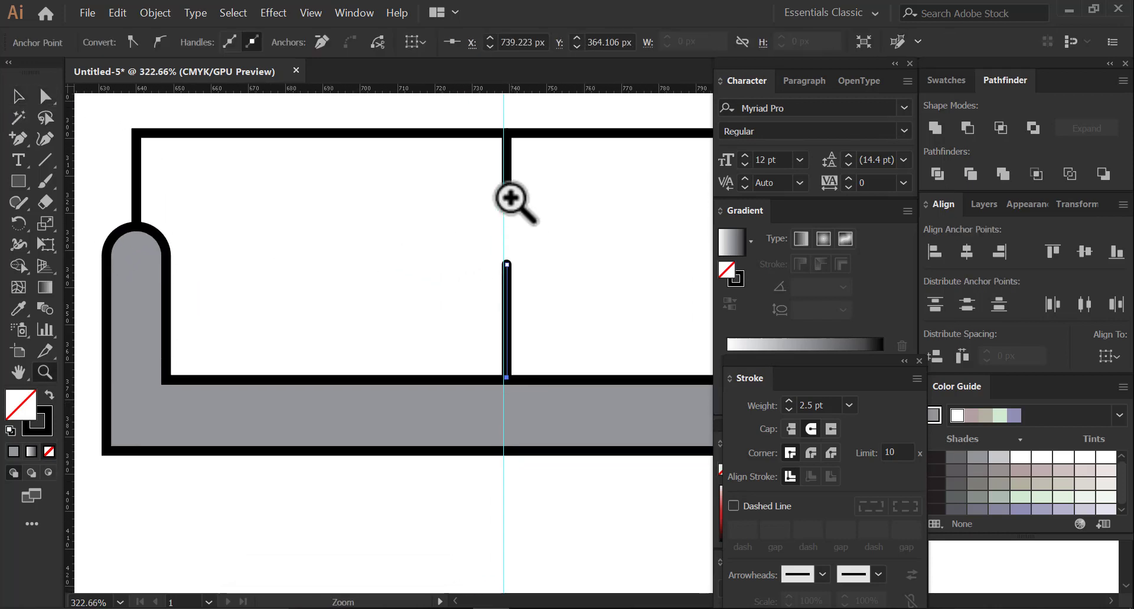
key(v)
click(508, 186)
click(505, 172)
click(507, 170)
drag(503, 171, 263, 467)
key(z)
drag(473, 463, 313, 425)
scroll(268, 429, up, 1)
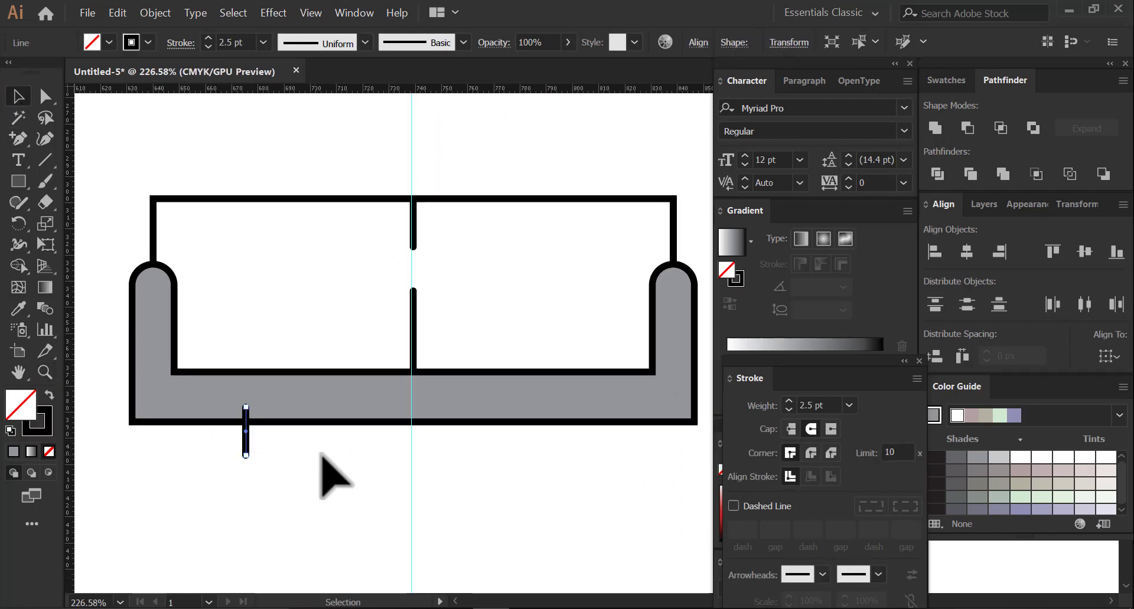
click(45, 96)
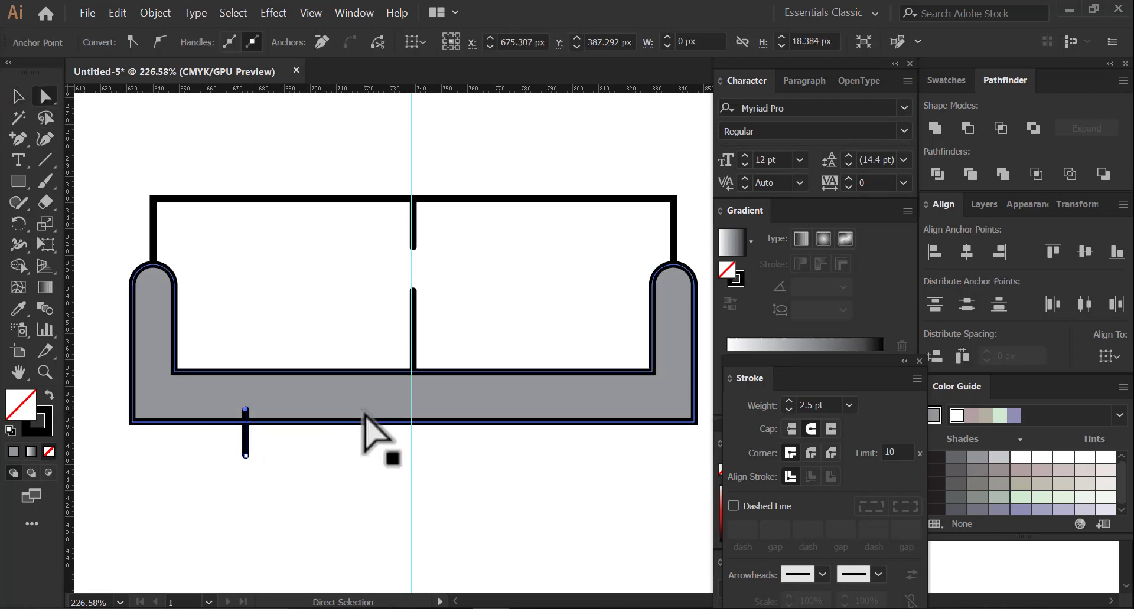
click(17, 97)
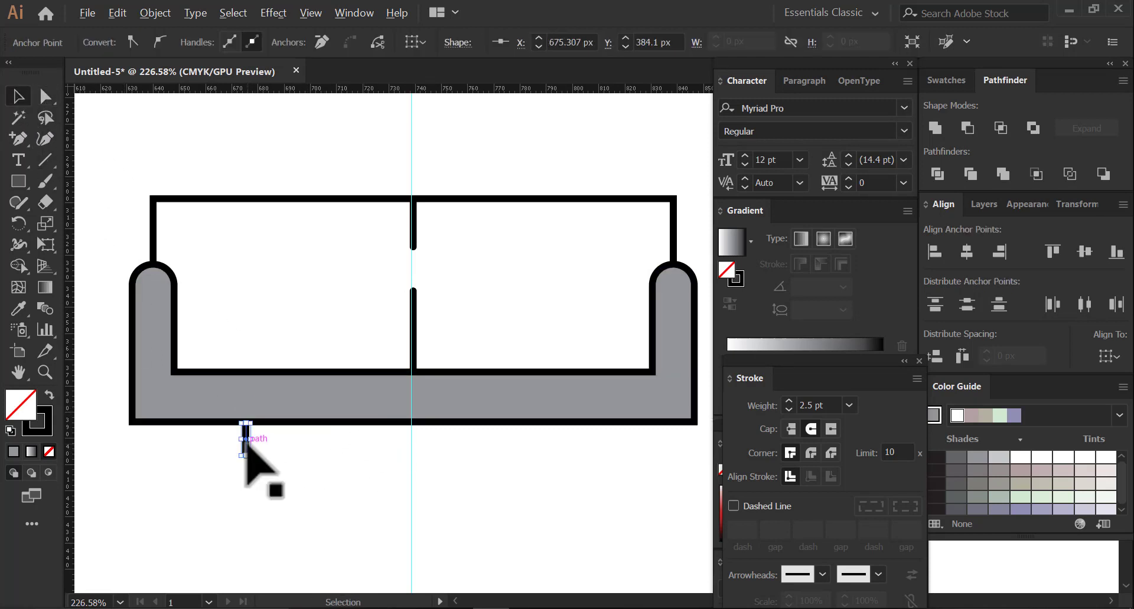
Step: Duplicate the leg toward the sofa's other end, group the top-aligned pair and centre it under the frame
drag(245, 439, 561, 463)
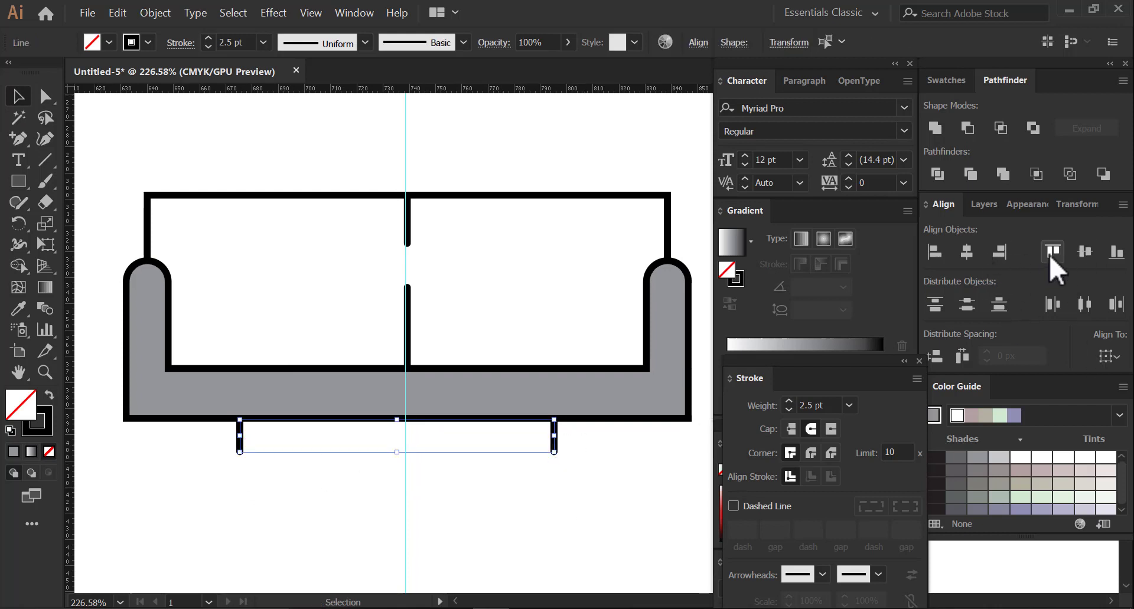
right_click(554, 434)
click(608, 253)
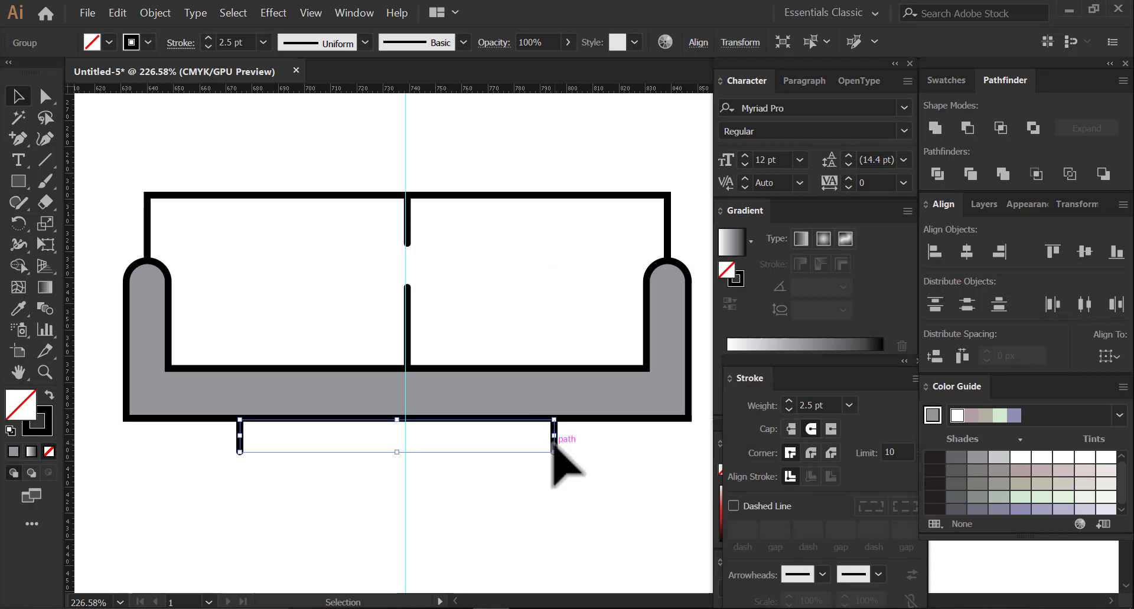
drag(567, 449, 568, 449)
click(494, 425)
Step: Draw a horizontal floor line under the sofa legs, a shorter one to its right, and a vertical lamp pole rising from it
scroll(520, 428, down, 2)
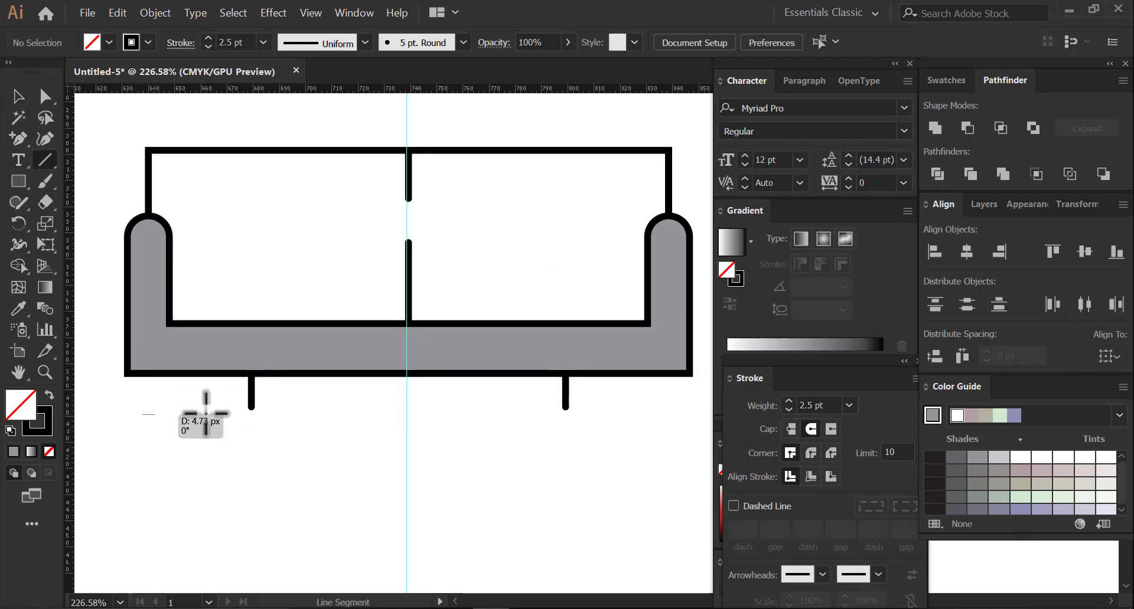
drag(206, 413, 574, 490)
drag(499, 486, 499, 157)
drag(543, 201, 537, 389)
Step: Draw a lampshade rectangle over the pole's top end and taper it by moving its bottom corners outward and top corners inward
drag(445, 236, 529, 353)
click(45, 96)
click(447, 353)
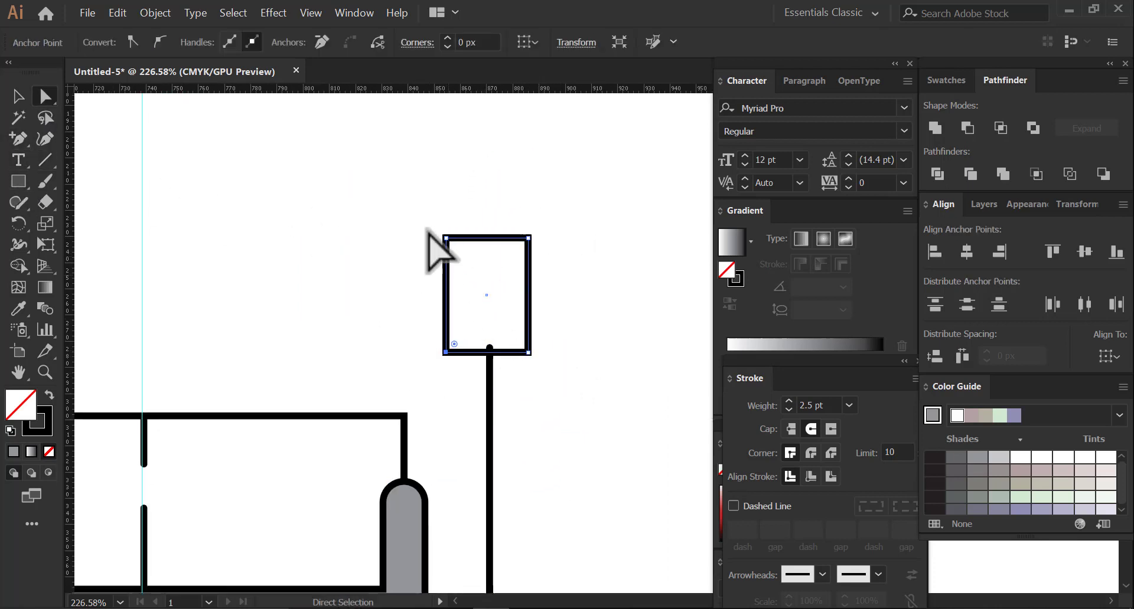
key(Right)
key(Right)
key(Left)
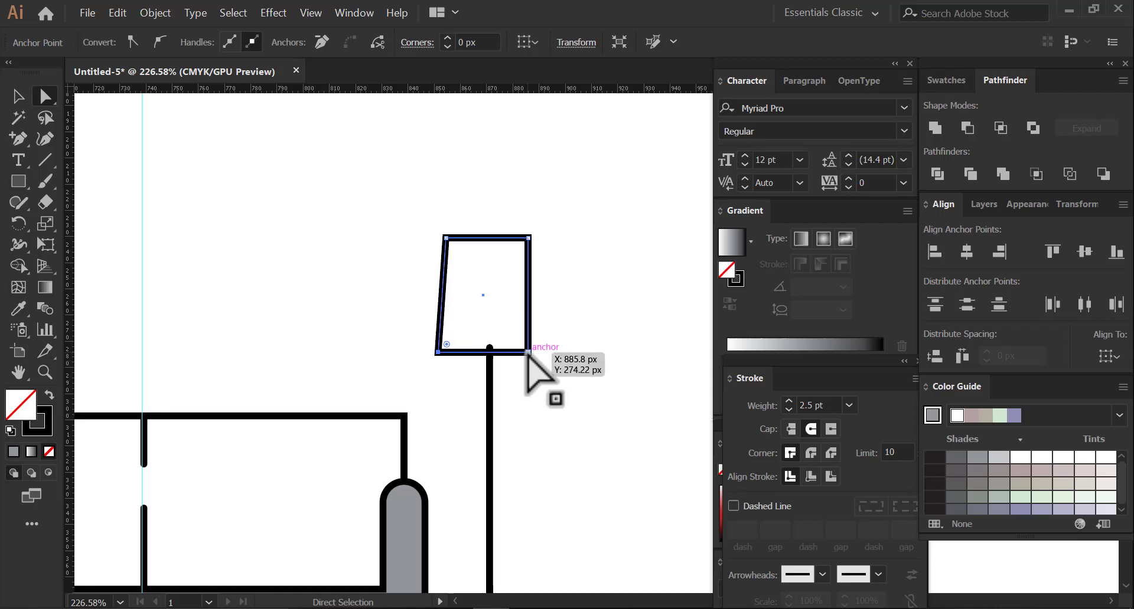
click(527, 354)
key(Right)
key(Right)
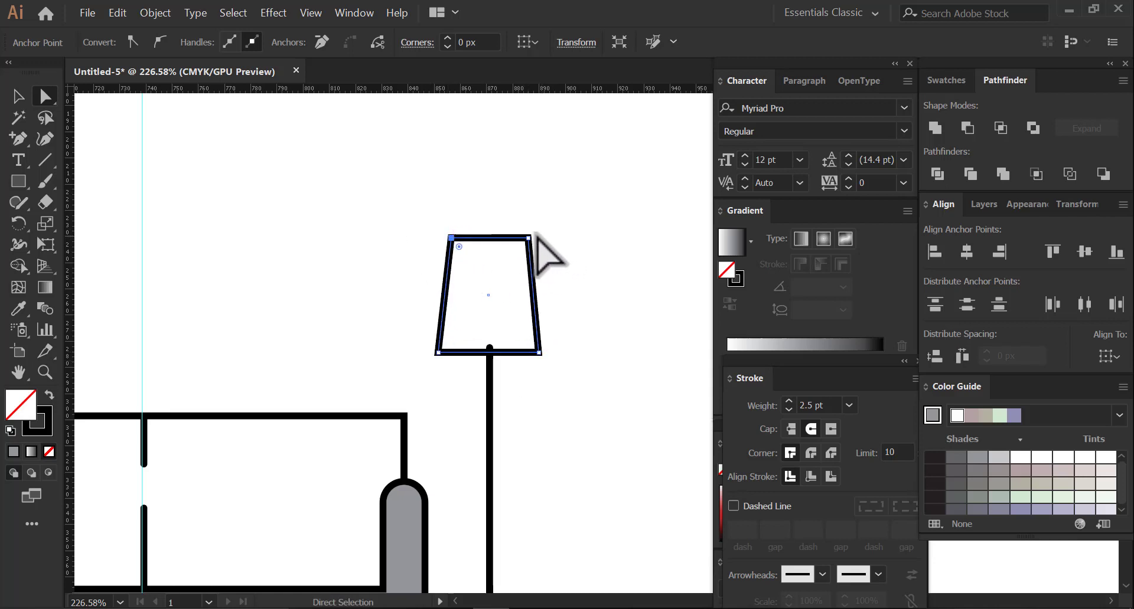
click(528, 239)
key(Left)
key(Left)
Step: Move the lampshade's two top corner points down together to make the shade shorter
drag(351, 214, 556, 245)
key(Down)
key(Down)
key(Down)
key(Down)
key(Down)
key(Down)
key(Down)
key(Down)
key(Down)
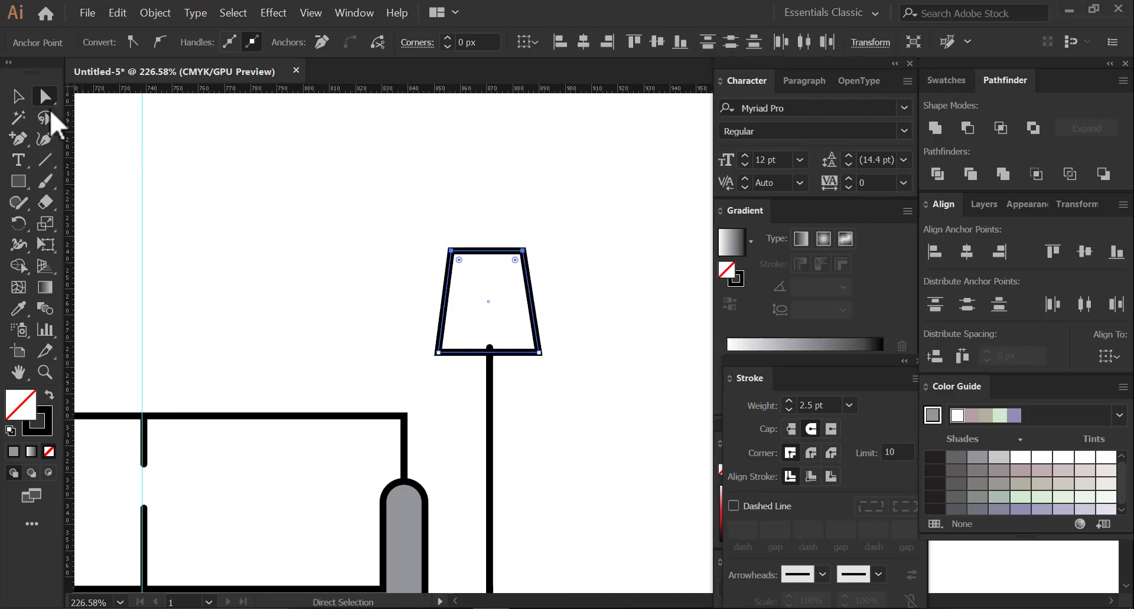
Step: Fill the lampshade with white so that it hides the top end of the pole
click(18, 97)
click(946, 80)
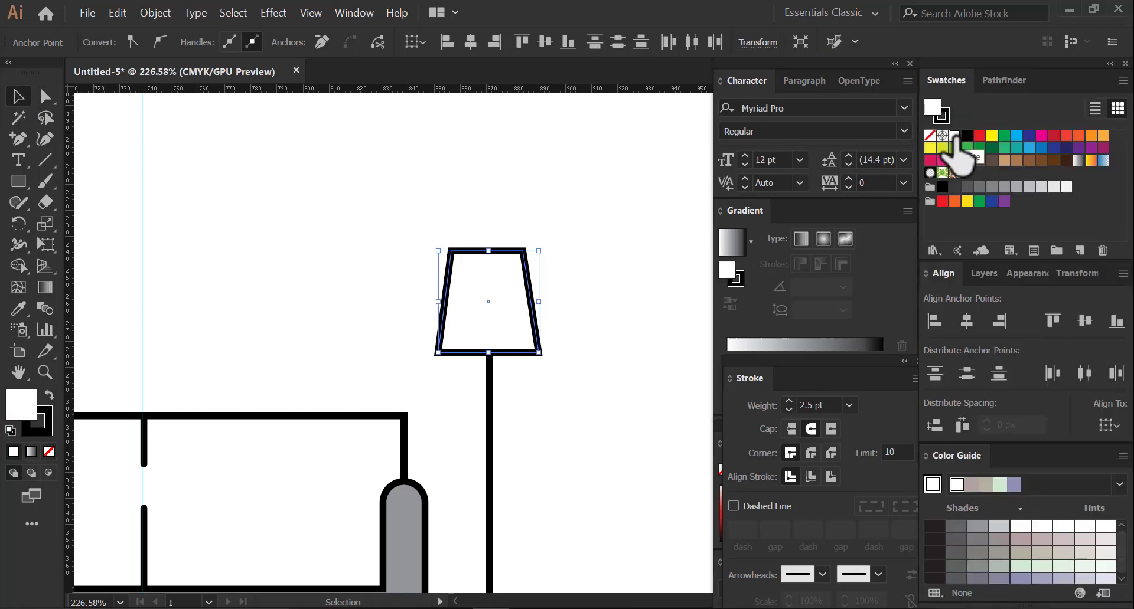
click(580, 248)
key(z)
drag(587, 297, 509, 301)
drag(585, 386, 567, 331)
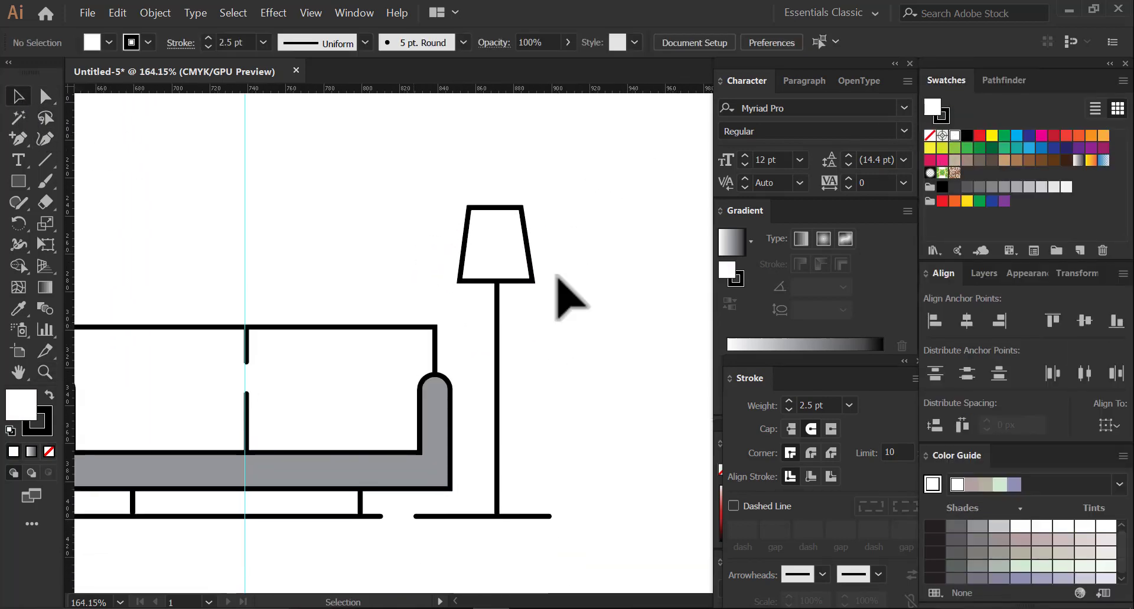
click(484, 252)
click(567, 215)
drag(413, 376, 496, 361)
drag(531, 280, 506, 294)
click(541, 260)
drag(541, 260, 655, 354)
key(ctrl+z)
Step: Add three closely spaced anchor points to the lampshade's left edge and select the middle one
key(z)
drag(661, 438, 568, 350)
drag(515, 278, 532, 268)
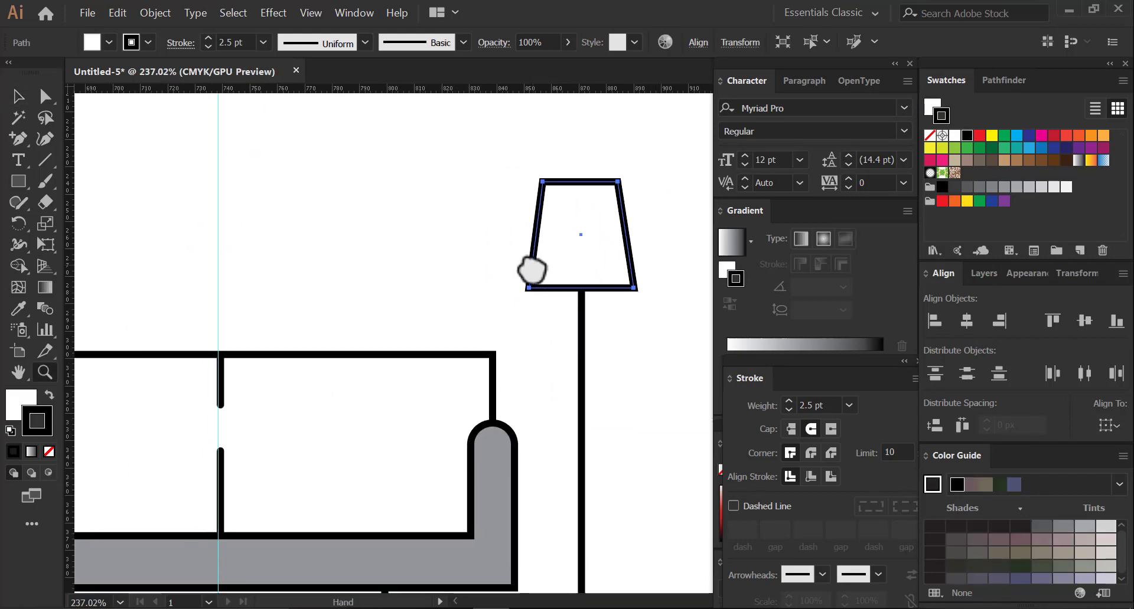
drag(313, 452, 290, 426)
drag(497, 155, 508, 155)
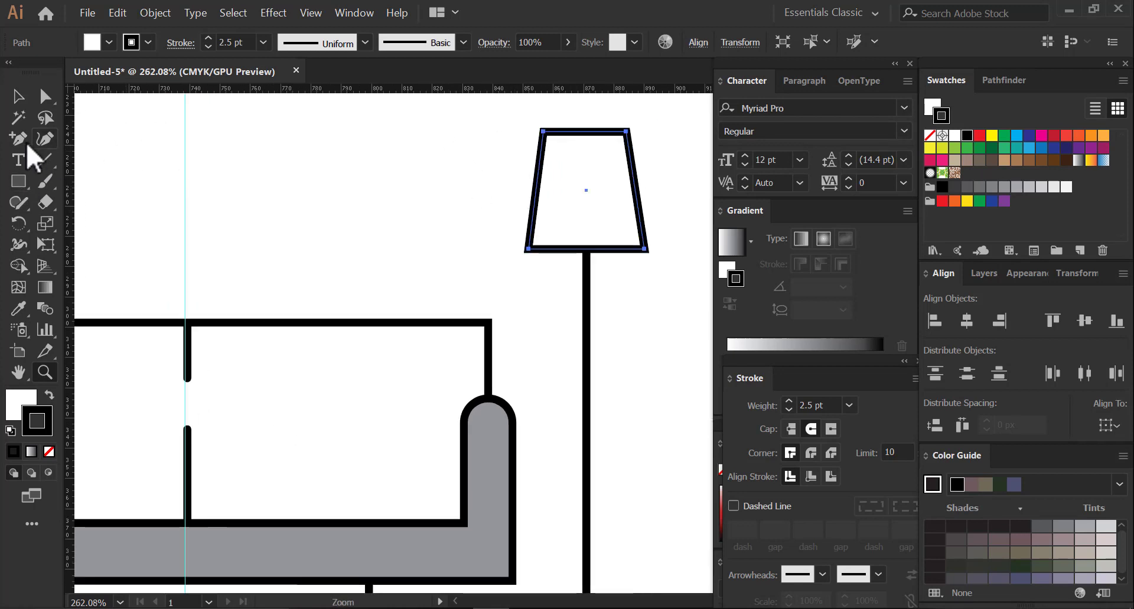
click(18, 139)
click(539, 165)
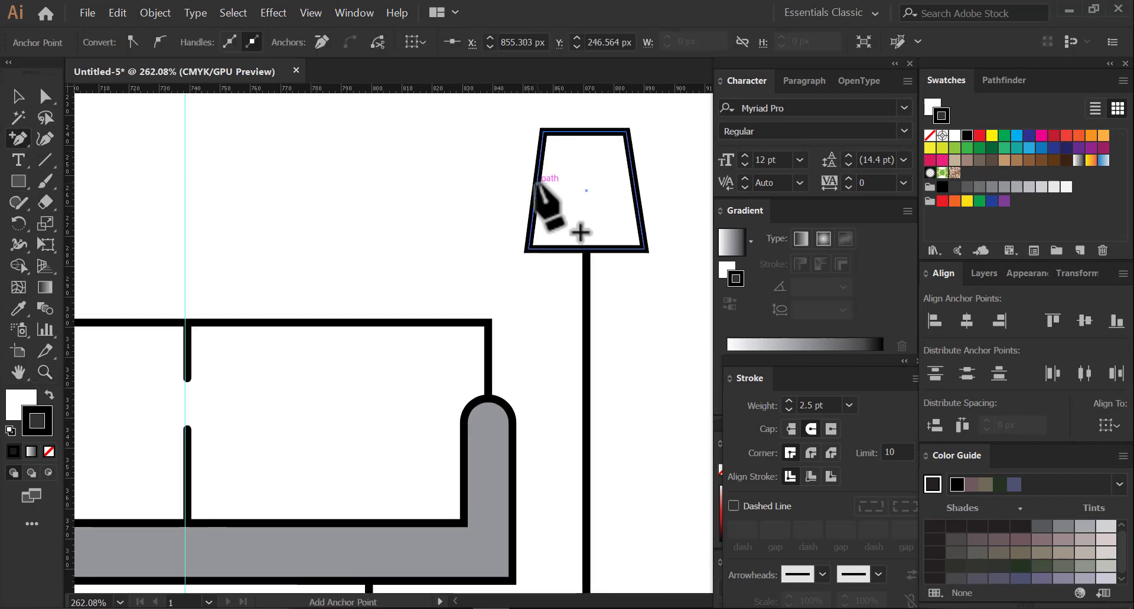
click(537, 184)
click(534, 202)
click(46, 97)
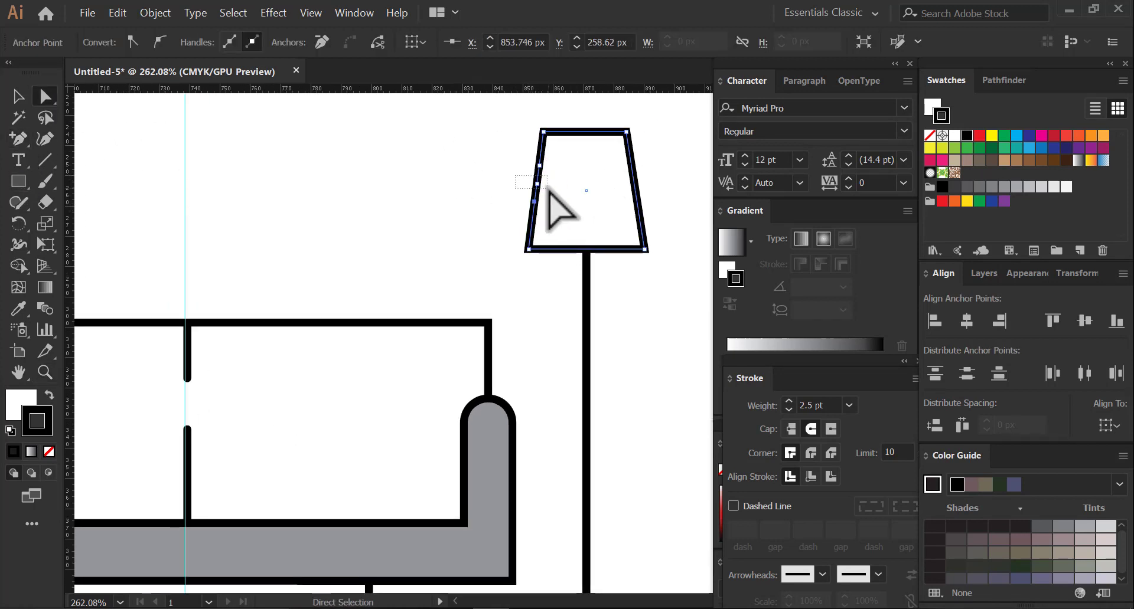
click(582, 203)
drag(414, 315, 463, 192)
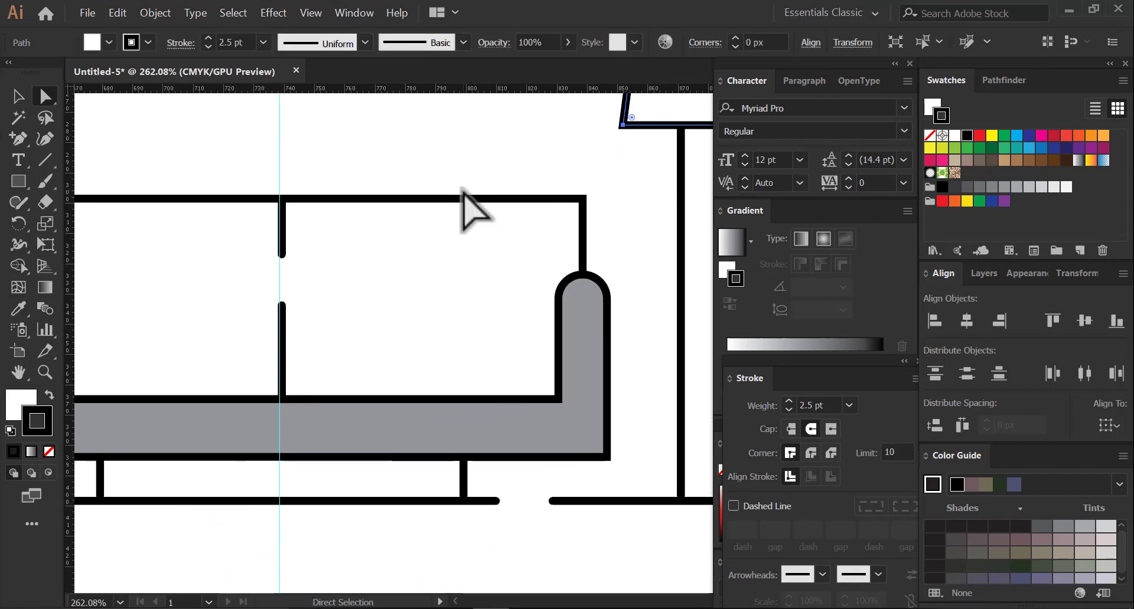
Step: Add three closely spaced anchor points to the bottom edge of the grey sofa frame around its centre
click(20, 143)
click(255, 457)
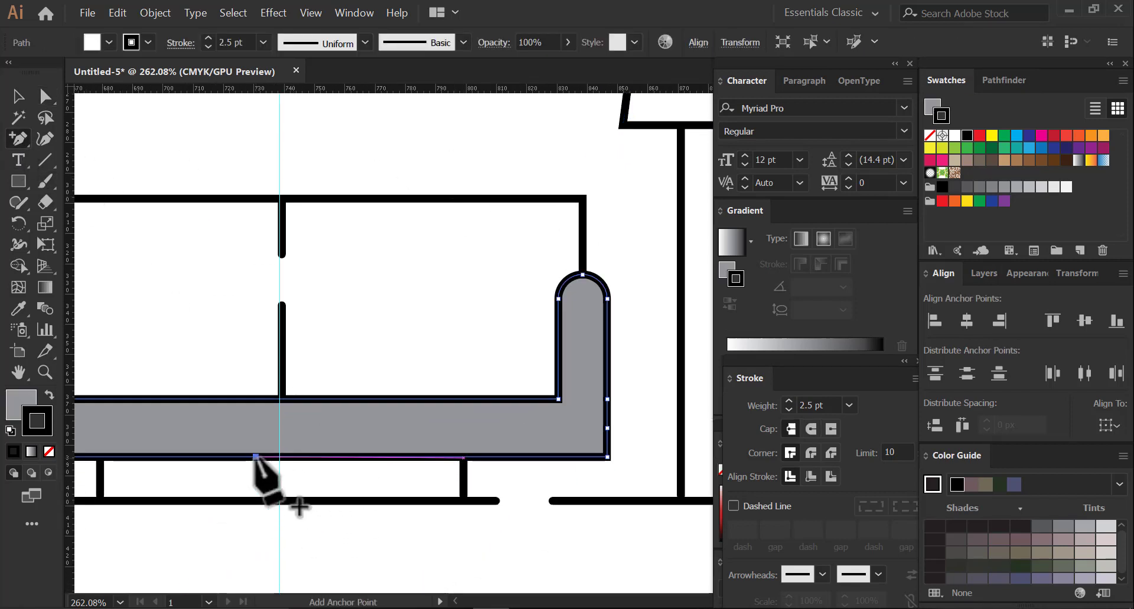
click(282, 458)
click(310, 457)
click(46, 97)
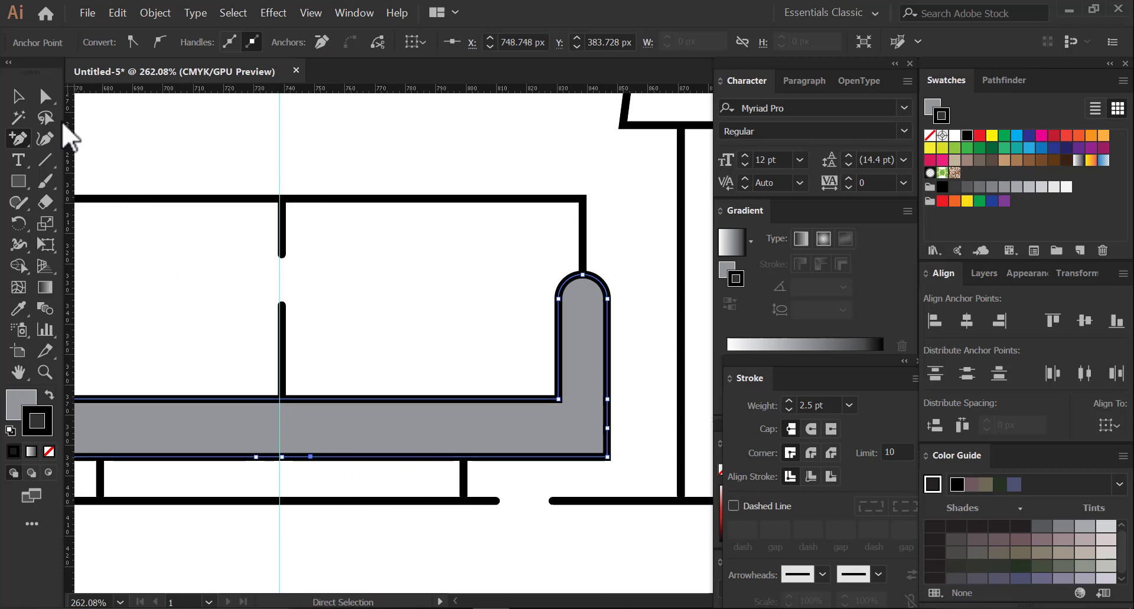
Step: Delete the segment between the added anchor points in the sofa base's bottom outline to leave a small central gap
drag(278, 445, 290, 466)
key(Delete)
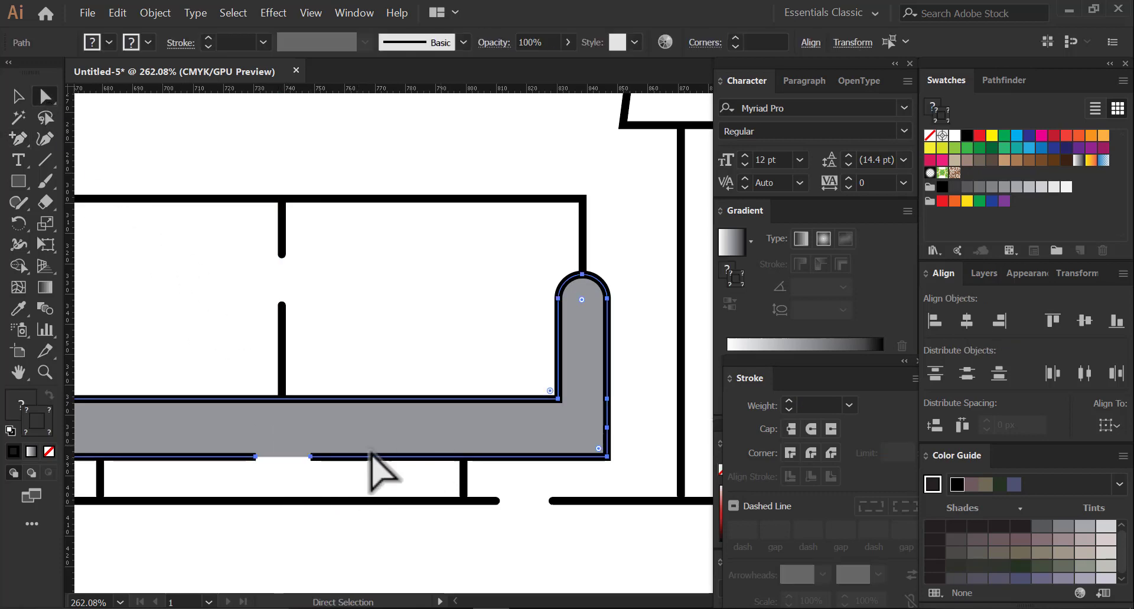
key(z)
drag(537, 404, 398, 420)
drag(224, 387, 251, 387)
Step: Fill the sofa's arm-and-base shape with a lighter grey swatch
click(19, 96)
click(344, 421)
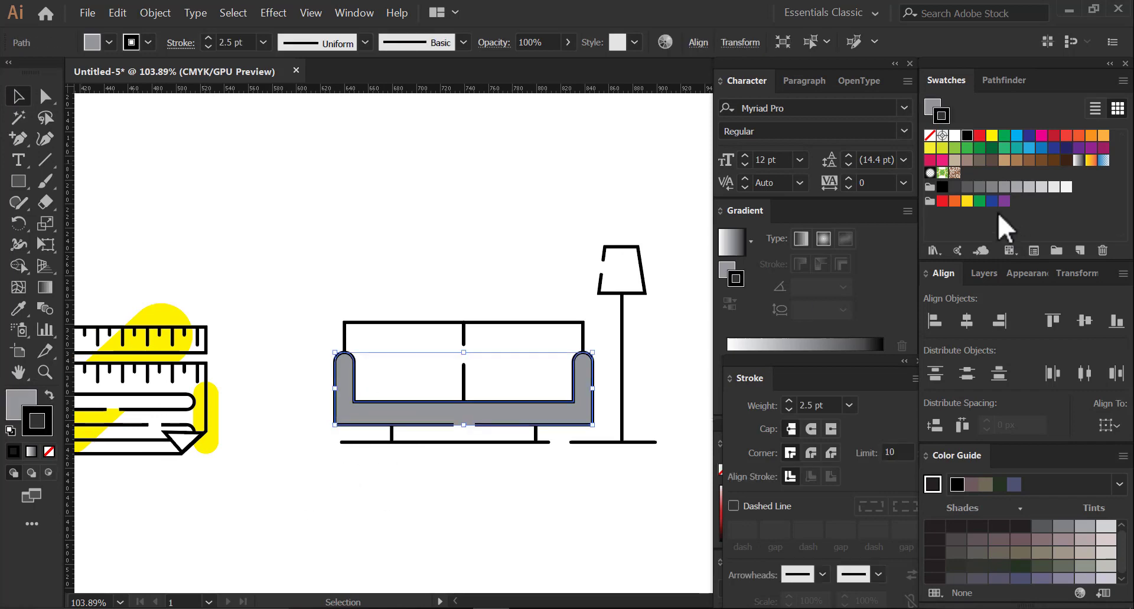
click(1029, 188)
key(ctrl+z)
click(933, 108)
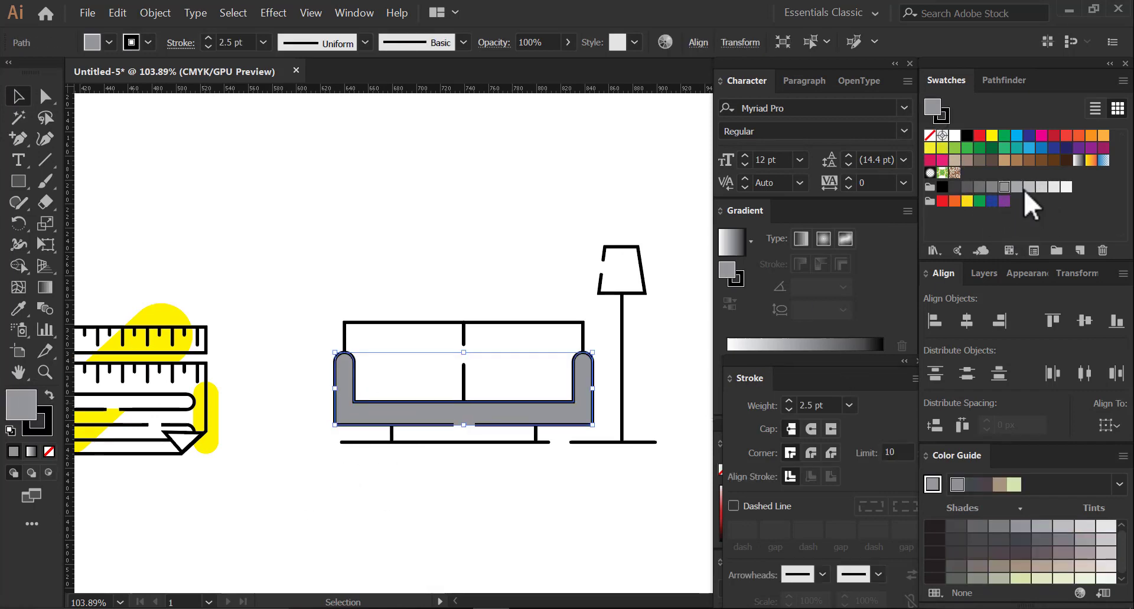
click(1028, 188)
Step: Fill the folded corner of the blueprint sheet with the same light grey as the sofa base
drag(312, 435, 473, 435)
click(340, 435)
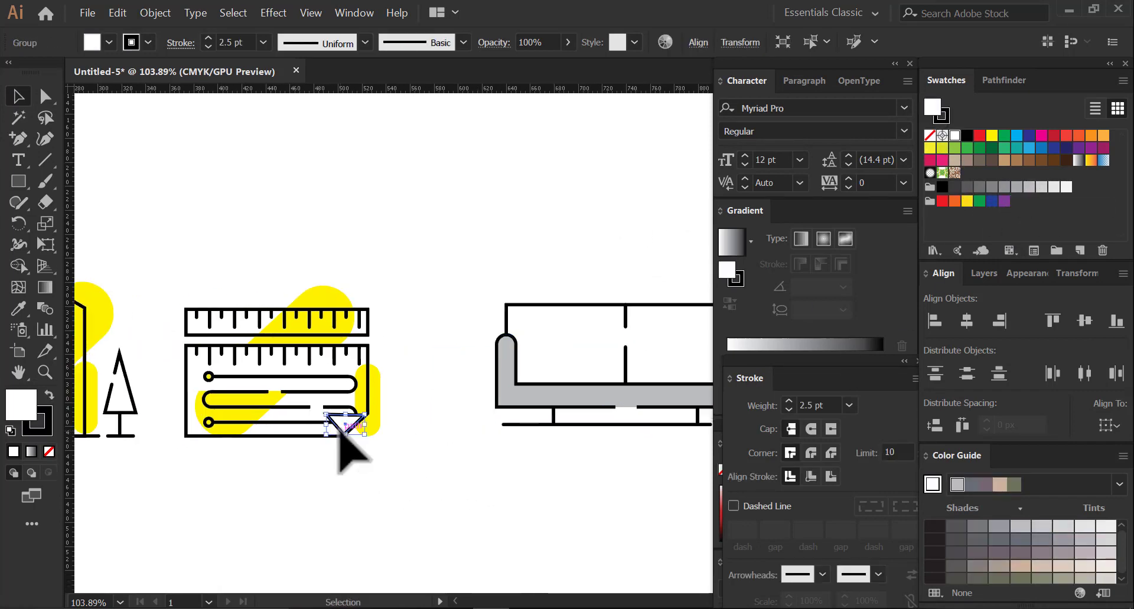
scroll(232, 417, left, 4)
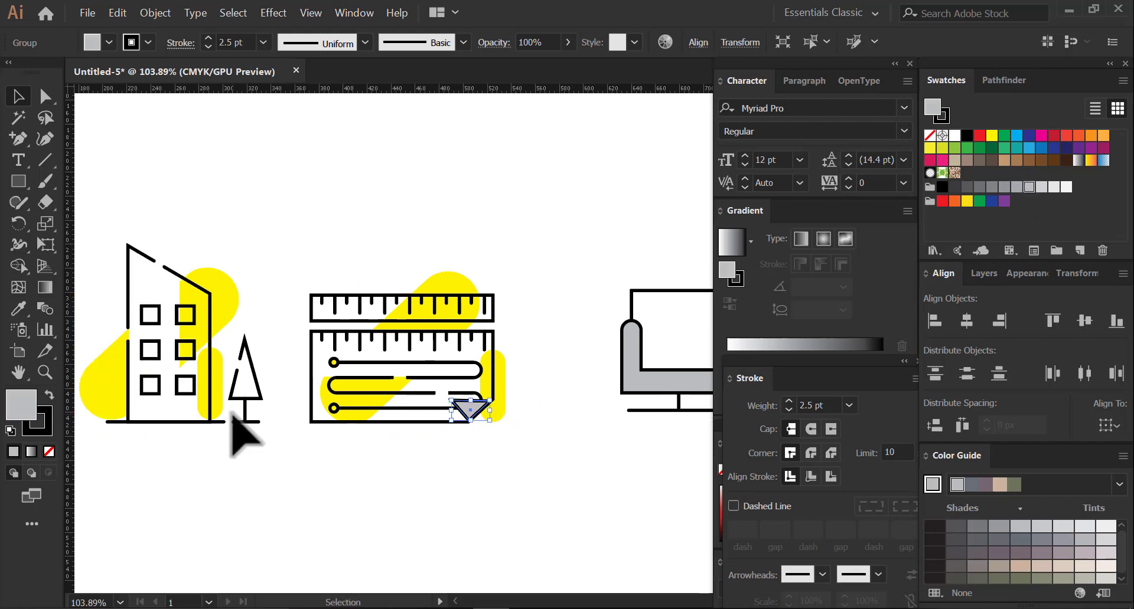
Step: Ungroup the tree beside the building and fill its triangular crown with the same light grey
click(256, 392)
right_click(258, 399)
click(310, 273)
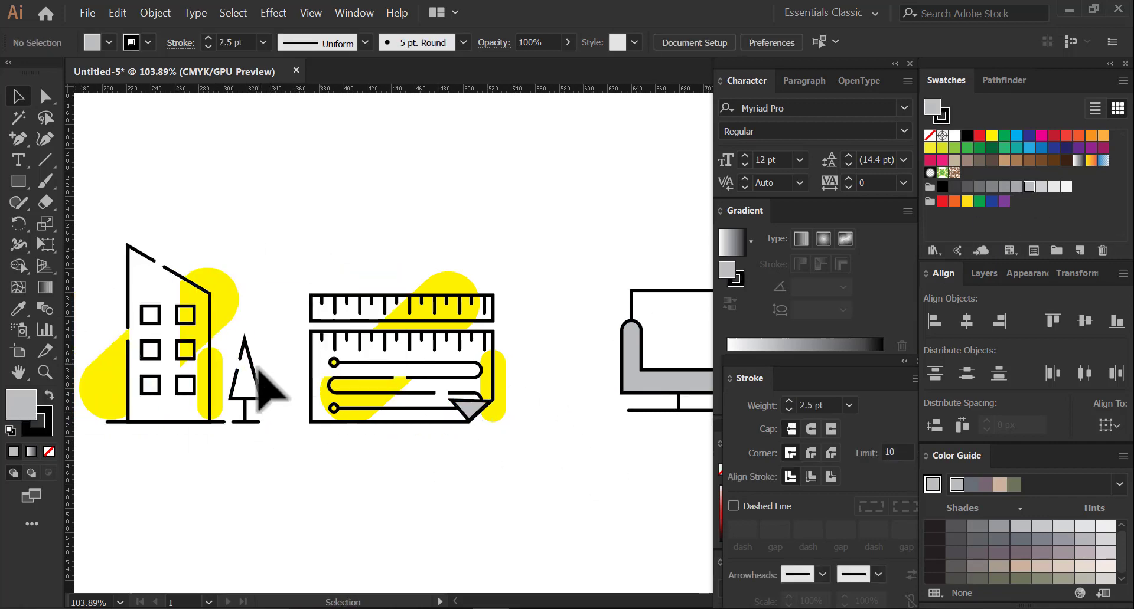
click(254, 384)
right_click(249, 364)
click(289, 478)
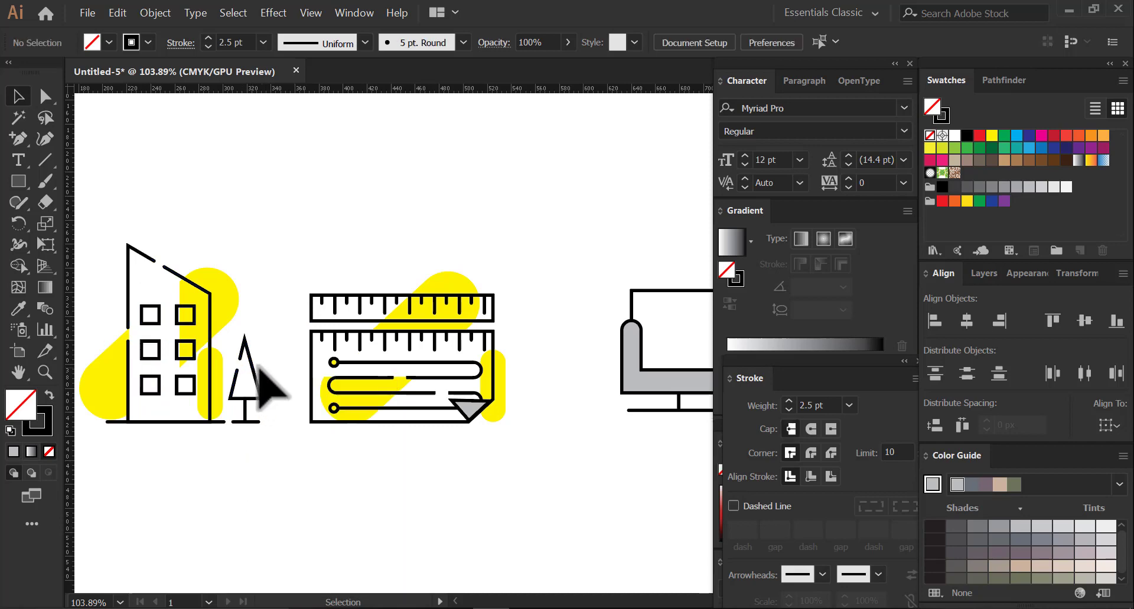
click(1030, 188)
click(481, 544)
Step: Group all the parts of the sofa and floor lamp into one object
key(space)
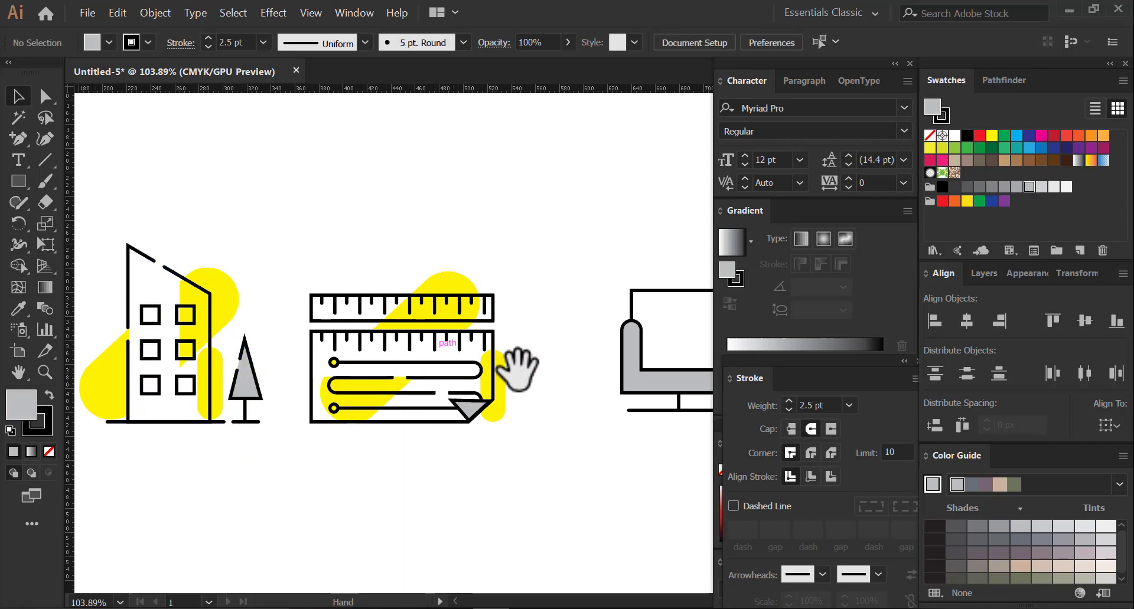
drag(519, 366, 460, 394)
scroll(459, 394, down, 1)
scroll(481, 424, right, 1)
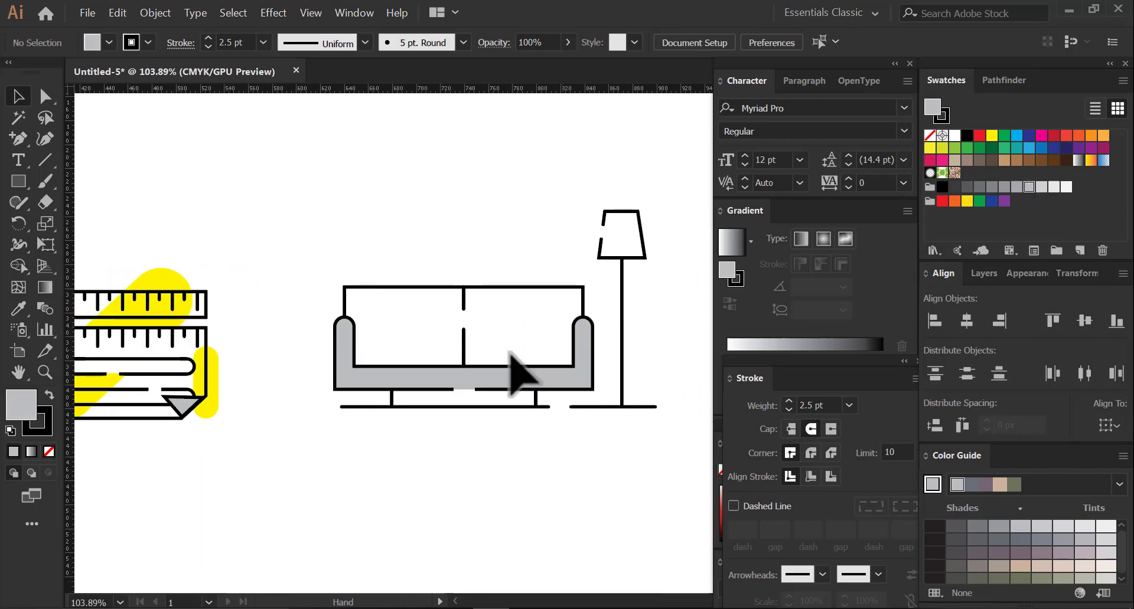
drag(311, 213, 605, 387)
right_click(553, 346)
click(608, 442)
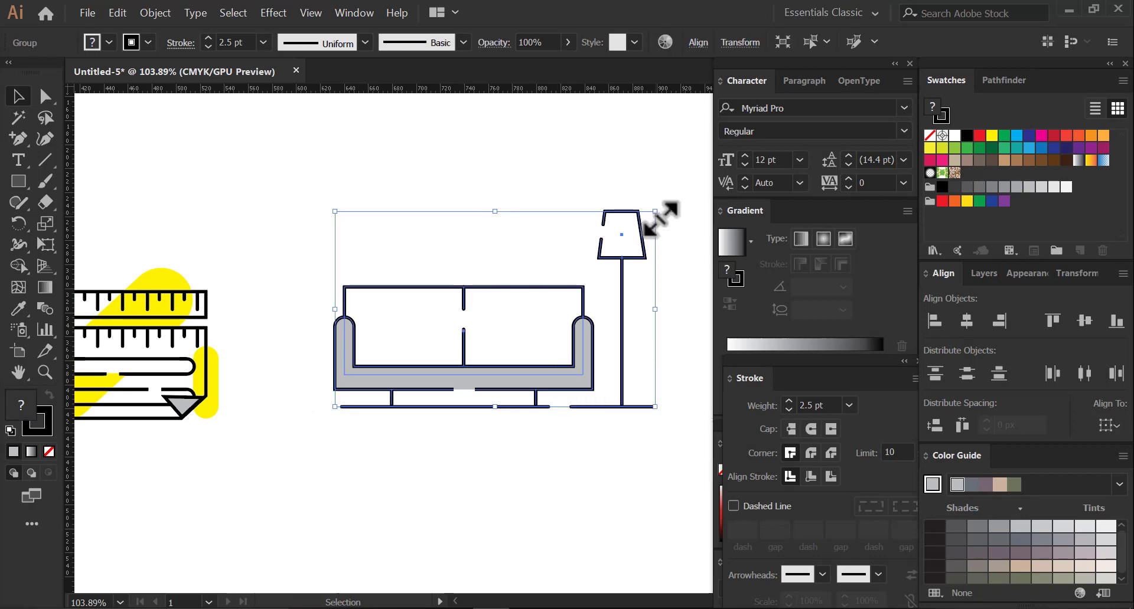
Step: Scale the sofa and lamp group down to match the size of the other icons
drag(654, 213, 645, 258)
key(z)
drag(480, 431, 534, 436)
key(v)
drag(464, 224, 585, 339)
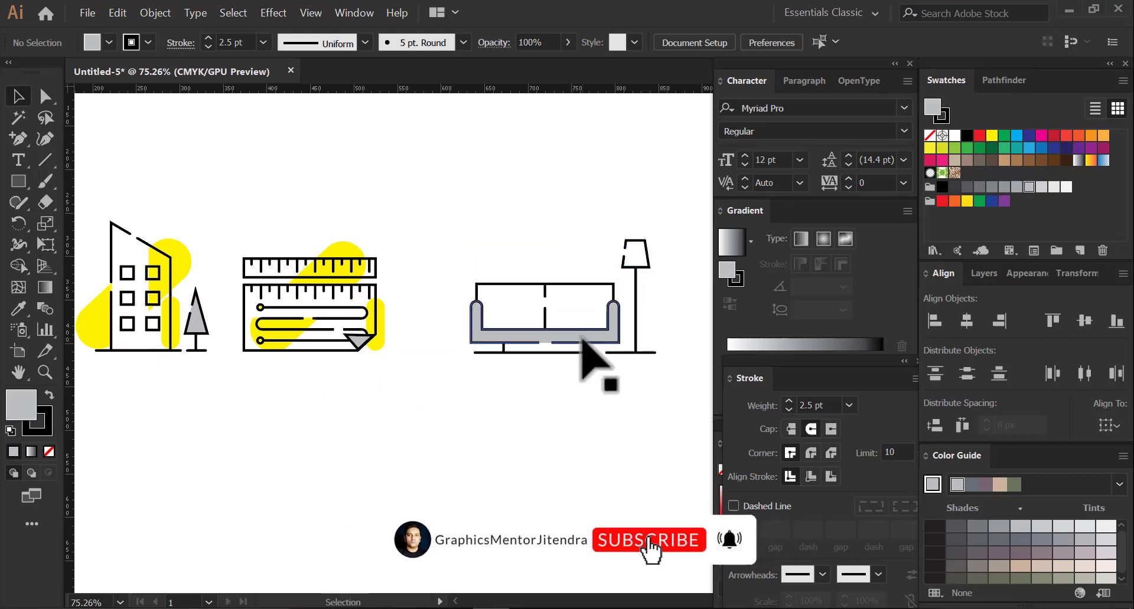
drag(648, 242, 620, 254)
click(612, 335)
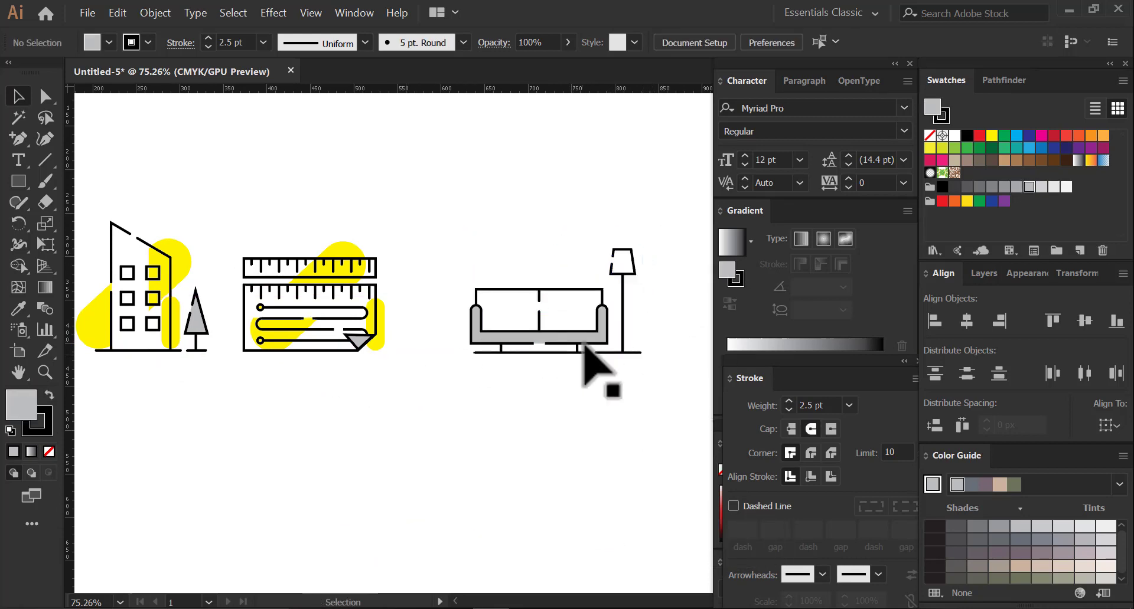
Step: Copy the blueprint icon's diagonal yellow rounded shape and place the copy behind the sofa
drag(332, 259, 514, 353)
click(509, 467)
key(z)
alt+click(520, 349)
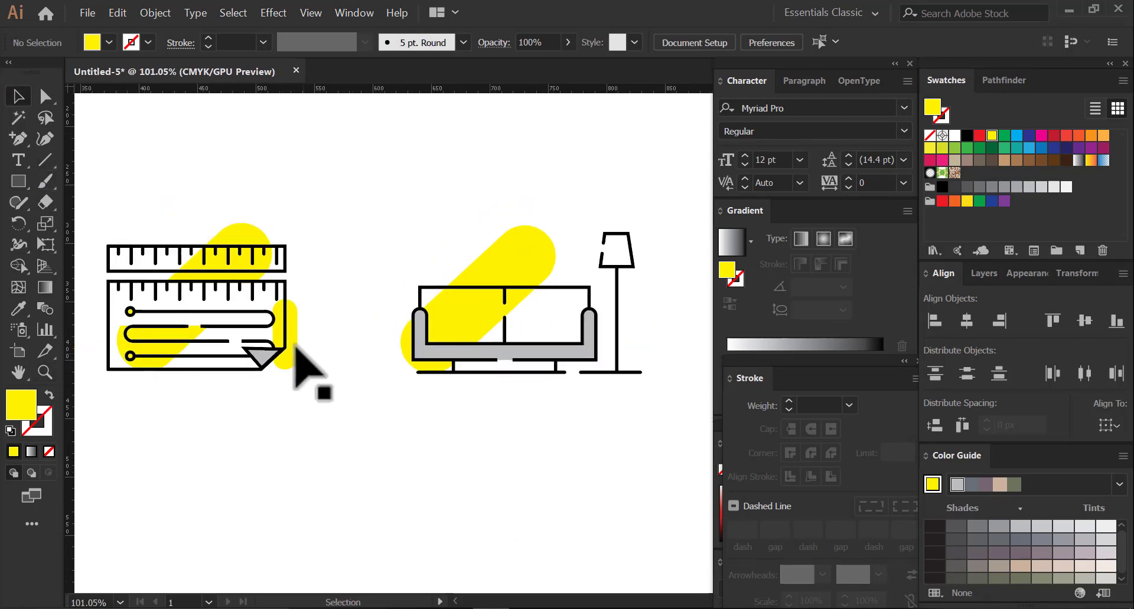
Step: Copy the blueprint icon's small vertical yellow pill and place it behind the sofa's right arm
drag(296, 349, 586, 334)
click(584, 283)
click(602, 416)
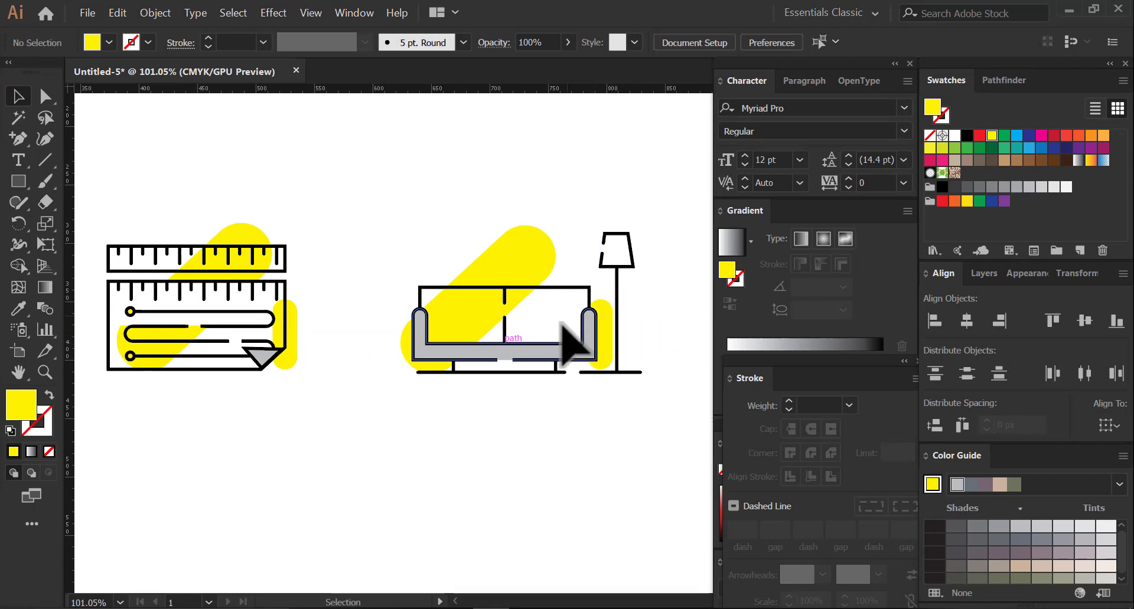
Step: Shift the sofa's diagonal yellow shape to the upper right so its lower end begins inside the left arm
drag(523, 290, 538, 267)
key(z)
drag(535, 309, 640, 463)
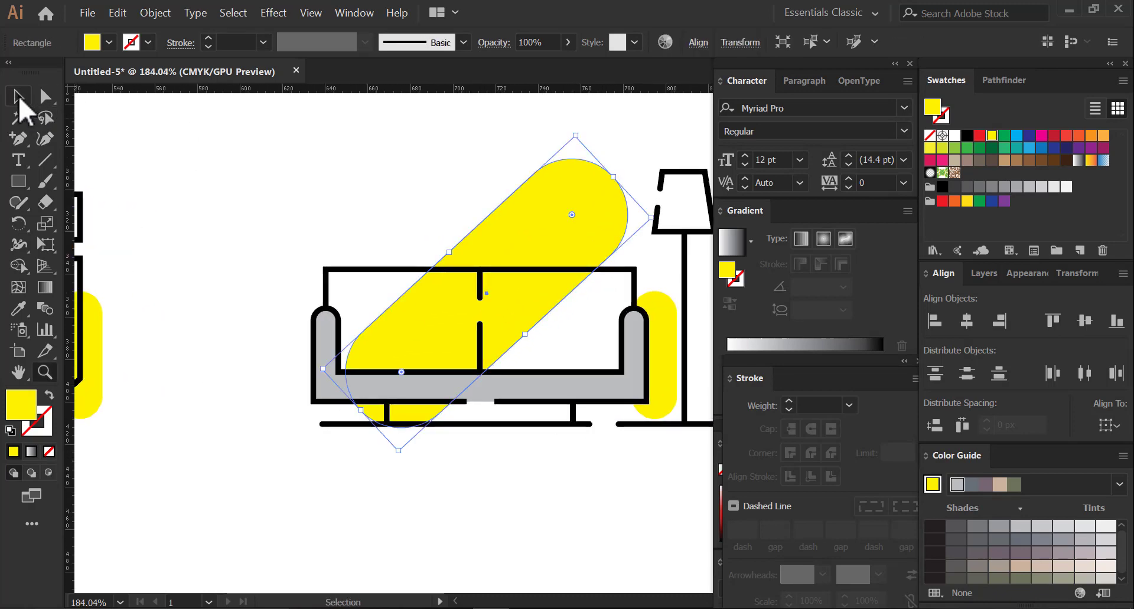
click(215, 240)
Step: Draw a white rectangle without a stroke over the left and centre of the sofa backrest to mask the yellow shape
scroll(215, 241, right, 2)
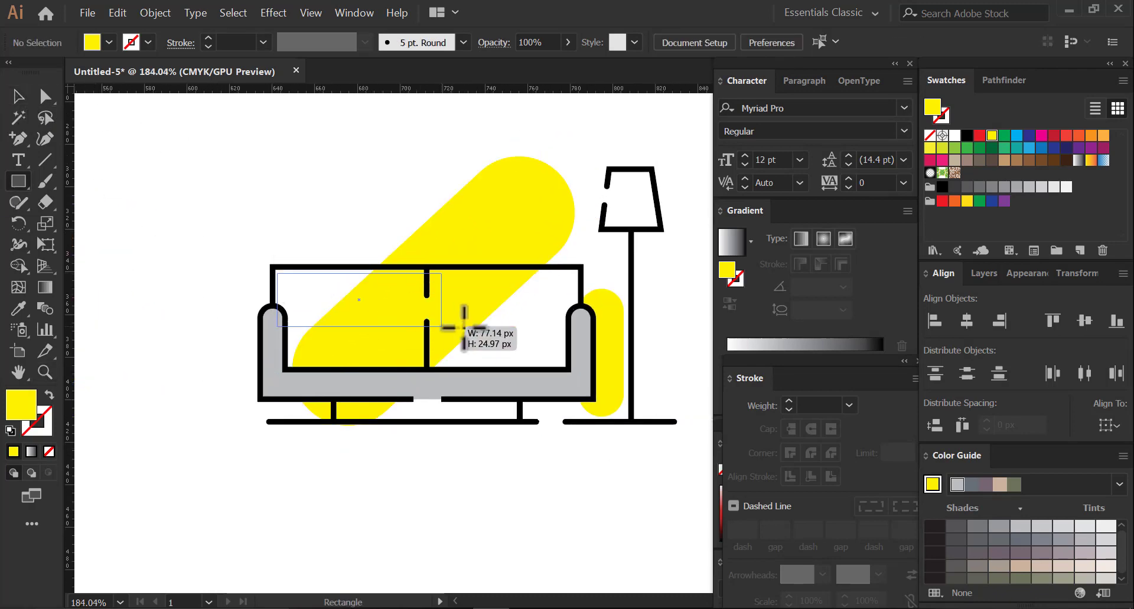
drag(464, 326, 508, 366)
click(1065, 186)
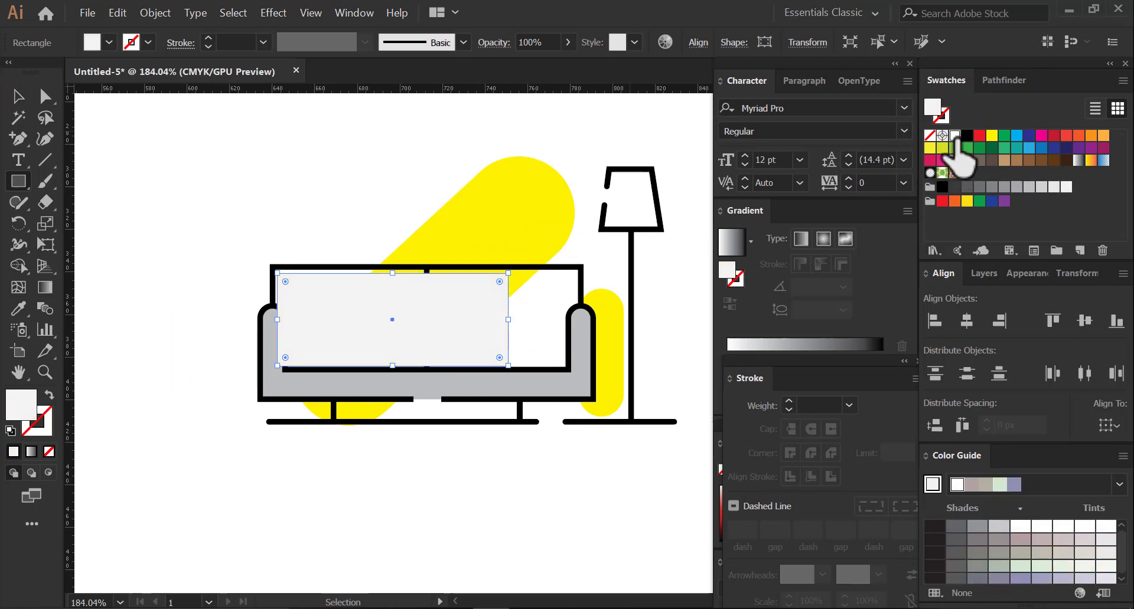
Step: Ungroup the sofa, bring its grey base and the backrest's centre divider to the front, and adjust the white rectangle
click(17, 95)
right_click(299, 383)
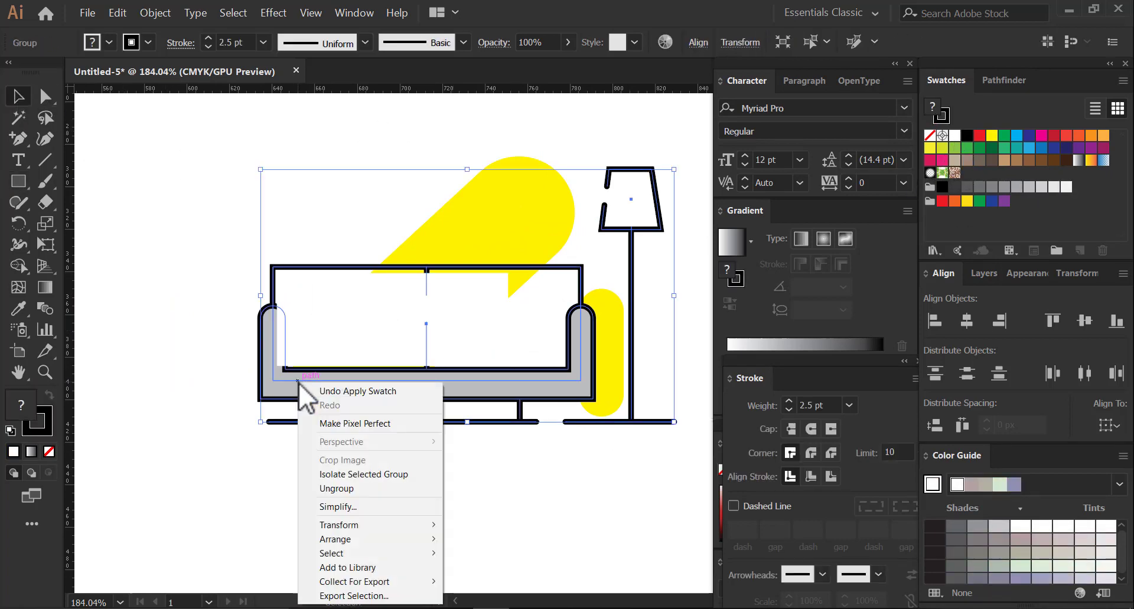
click(354, 488)
right_click(286, 385)
mouse_move(344, 322)
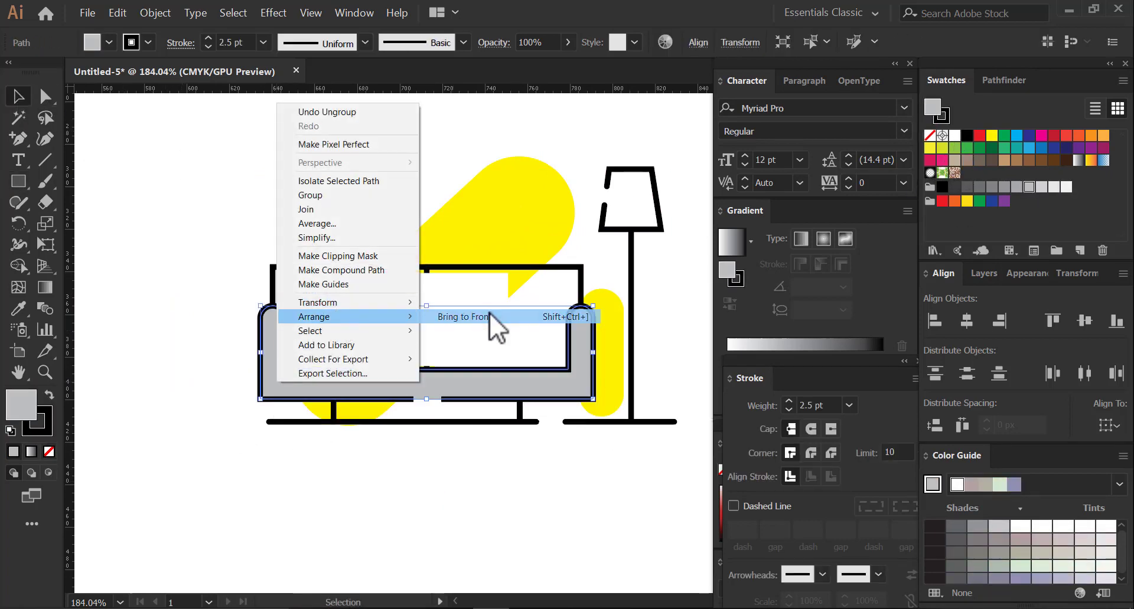
click(489, 324)
click(425, 273)
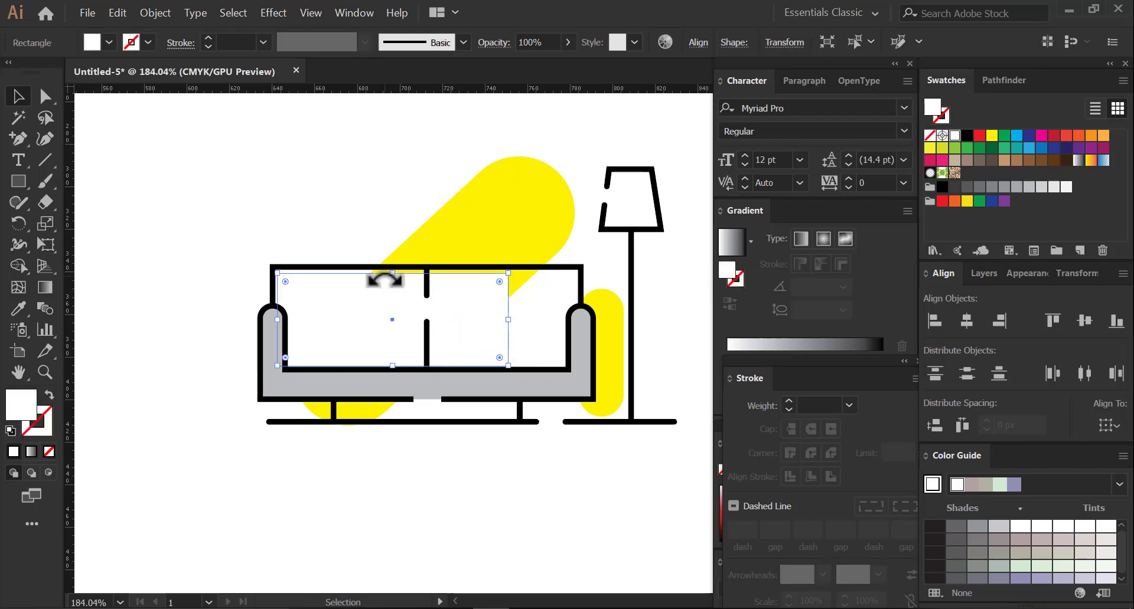
drag(384, 280, 398, 279)
click(291, 235)
Step: Draw an upright white rectangle in the empty area below the finished icons with a 2.5 pt black stroke
key(z)
scroll(519, 295, down, 3)
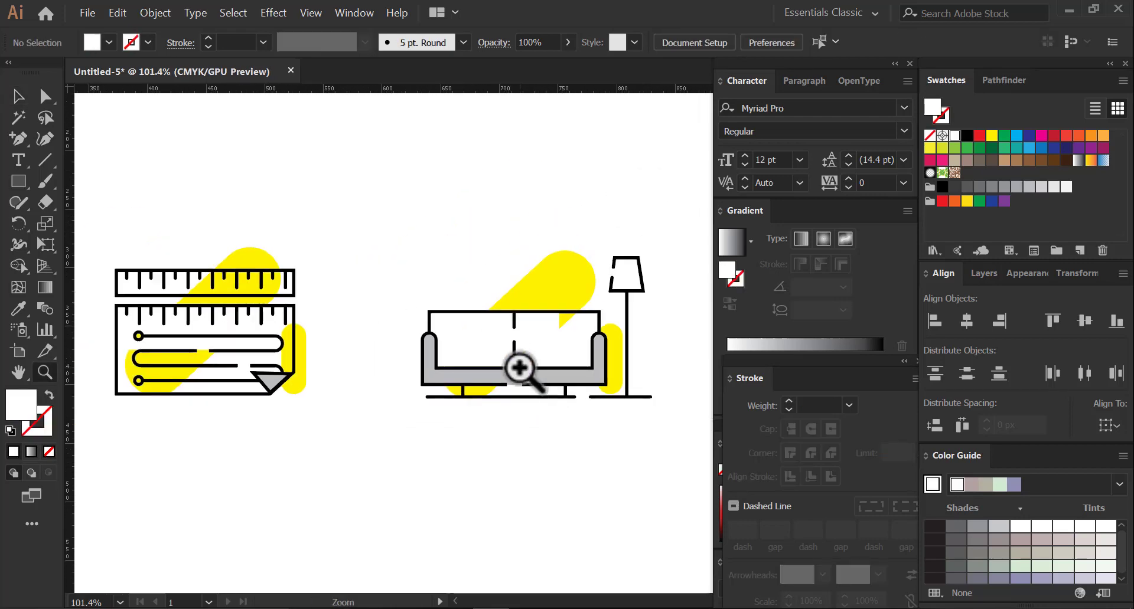
scroll(596, 408, down, 3)
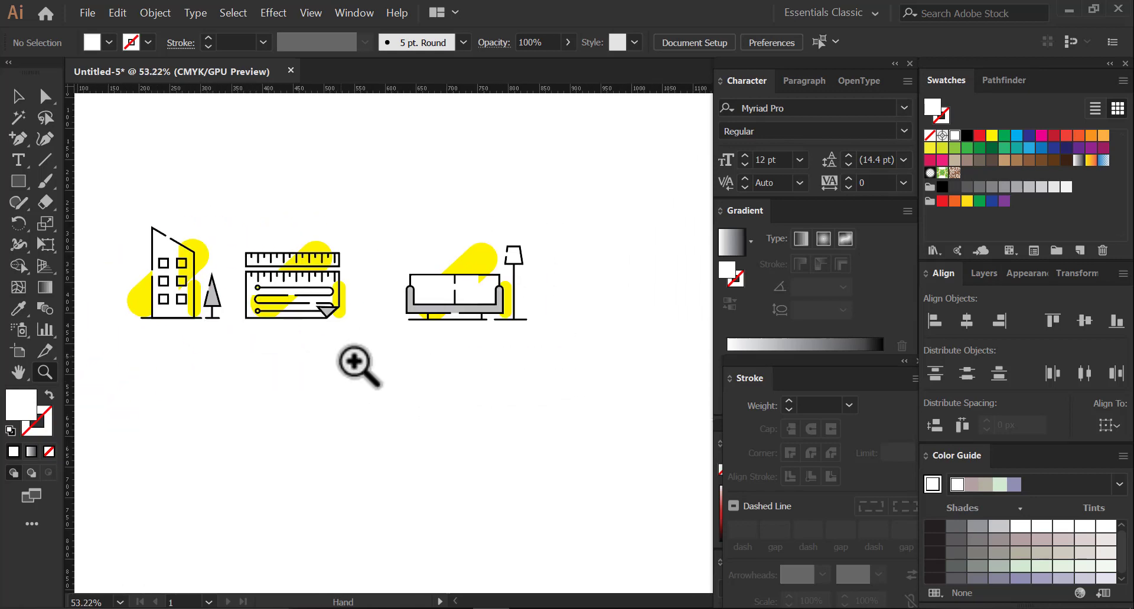
drag(294, 376, 357, 310)
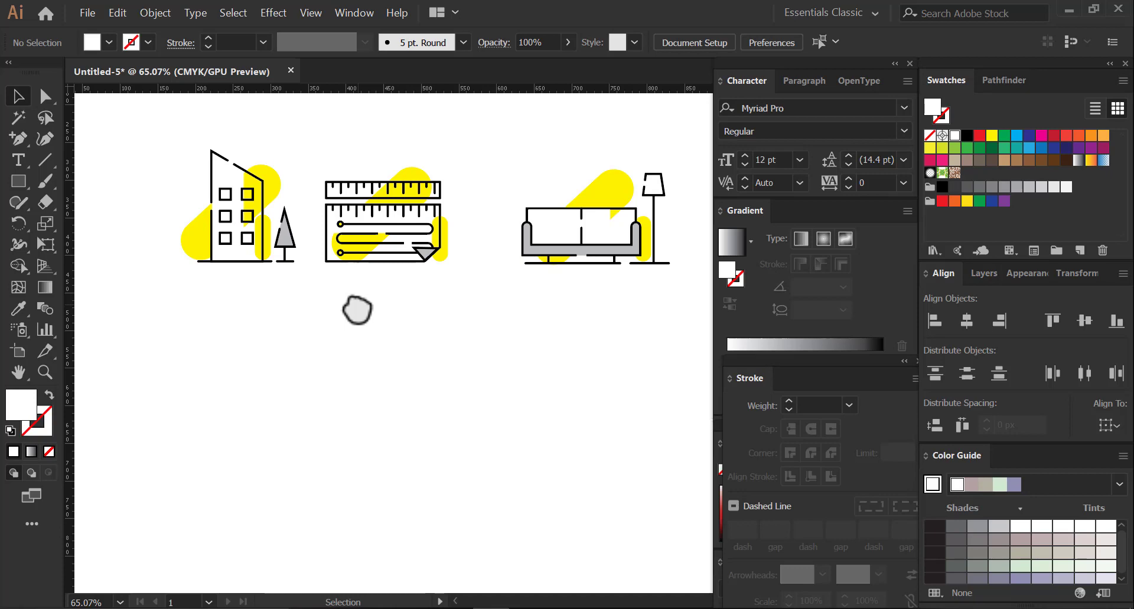
scroll(260, 372, up, 6)
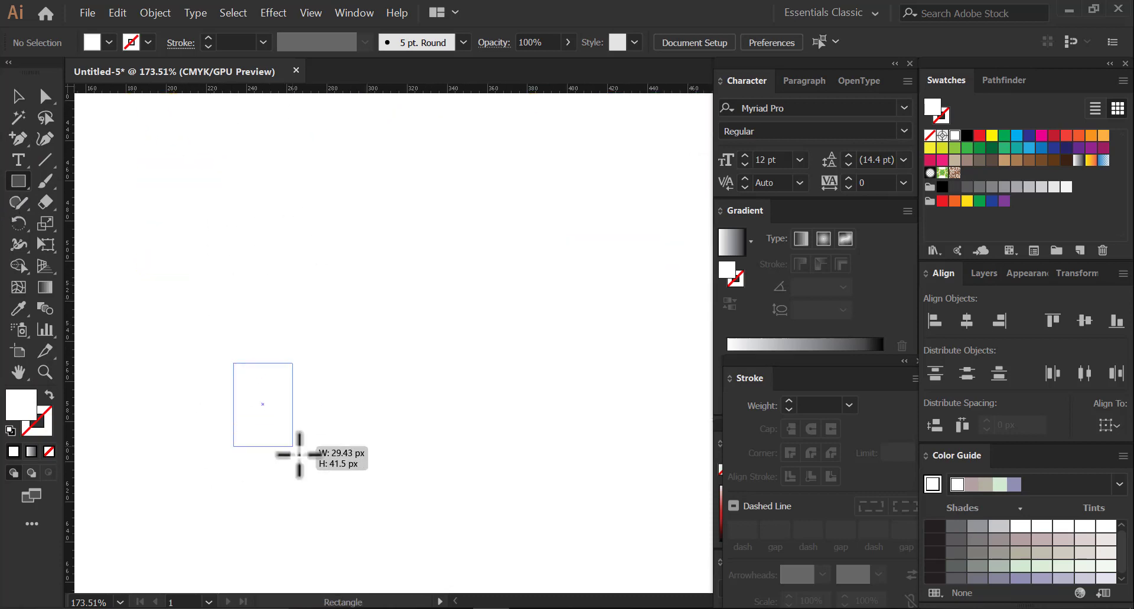
drag(299, 454, 329, 491)
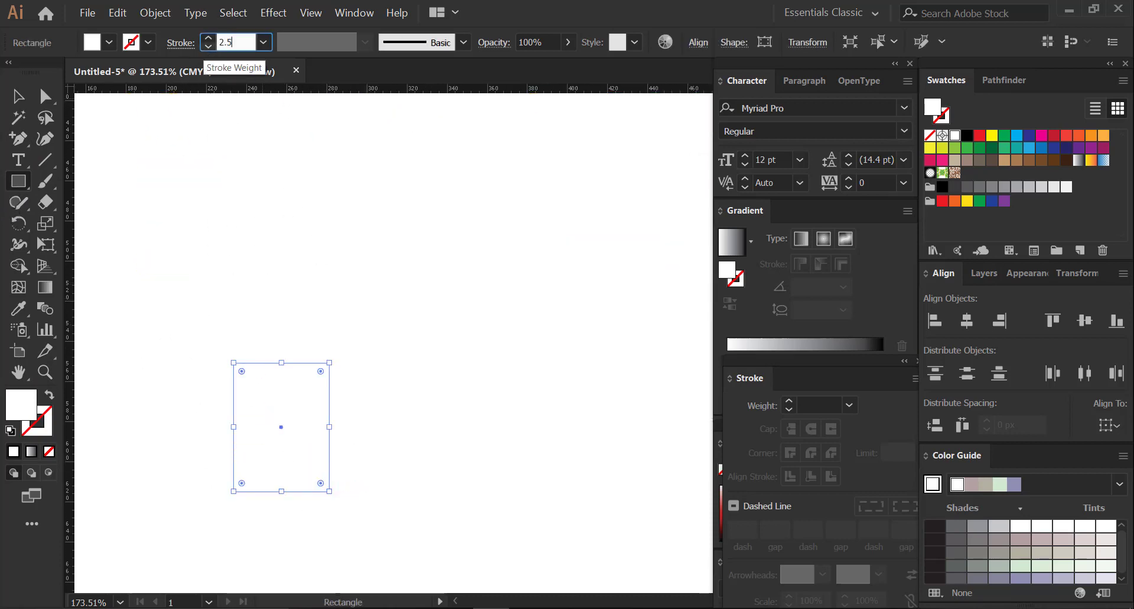
key(Return)
Step: Duplicate the rectangle into three adjoining panels, with a wider middle and narrower right one, plus a small rectangle inside the right panel
drag(329, 440, 425, 456)
click(516, 460)
drag(516, 460, 401, 467)
drag(327, 419, 373, 429)
drag(517, 420, 466, 423)
drag(453, 375, 438, 416)
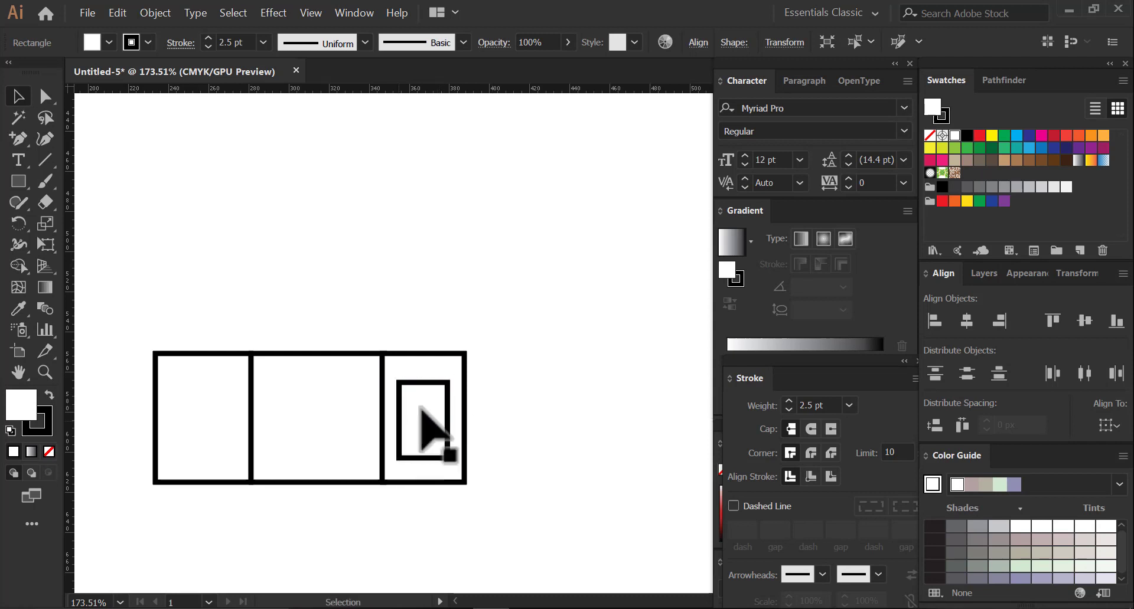
key(ctrl+shift+a)
Step: Draw a short horizontal handle line near the top of the left panel and give it round caps
drag(302, 412, 349, 400)
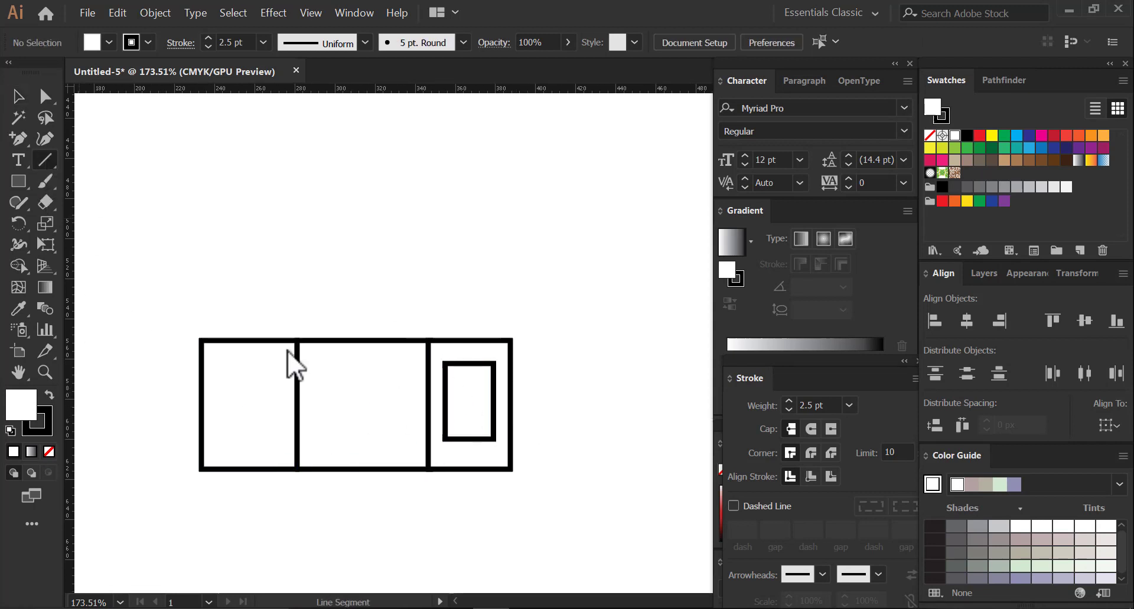
drag(219, 363, 274, 363)
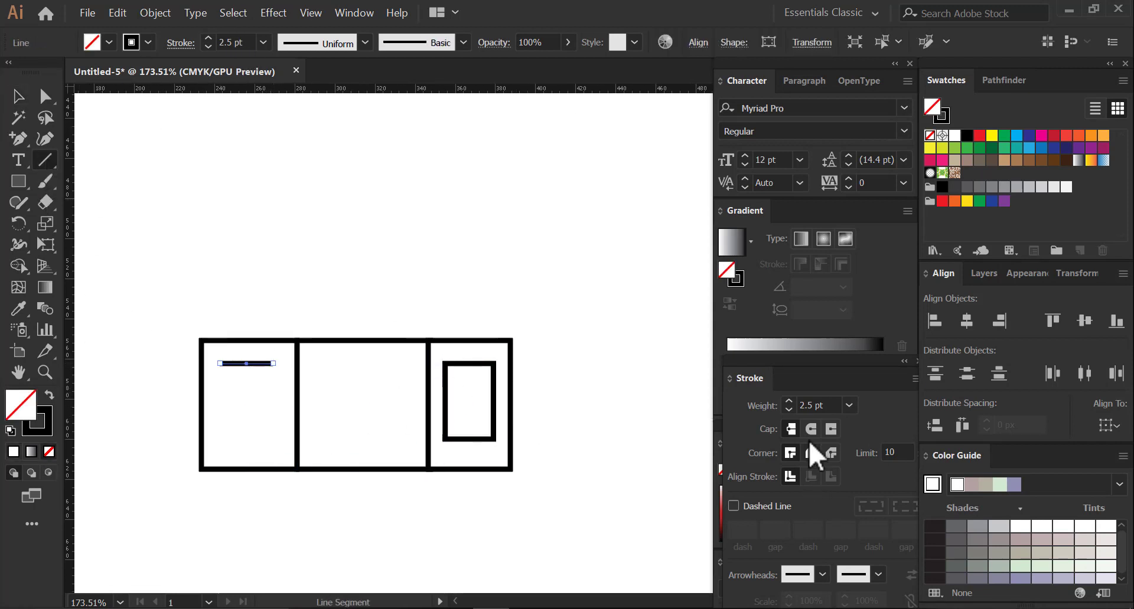
key(z)
drag(313, 424, 354, 392)
key(v)
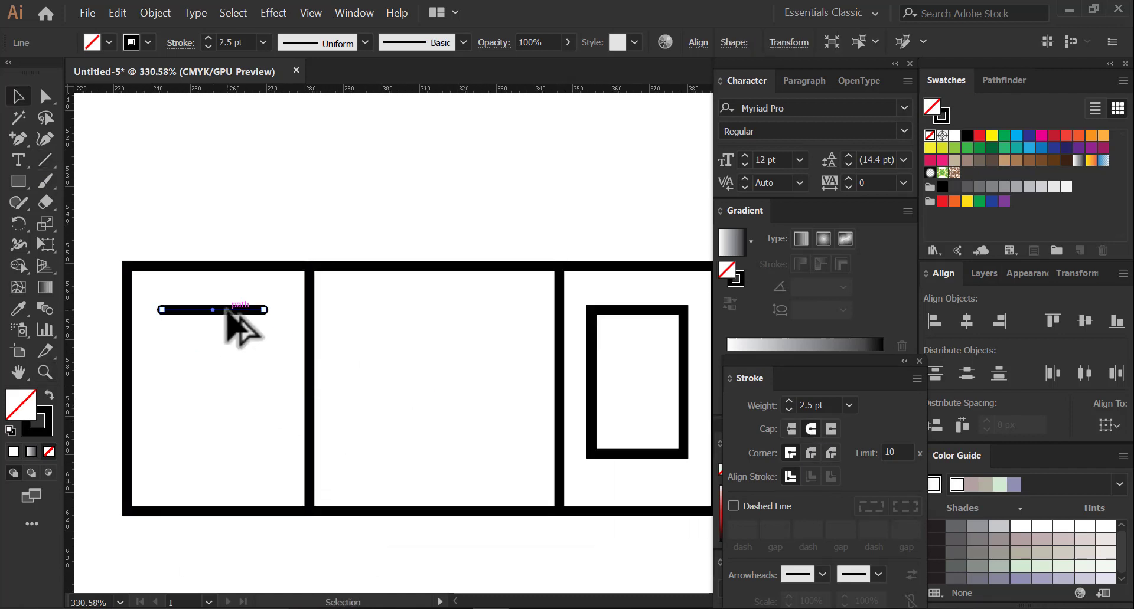
Step: Copy the handle line into the middle panel, lengthen it, and centre it there
drag(227, 309, 493, 309)
key(a)
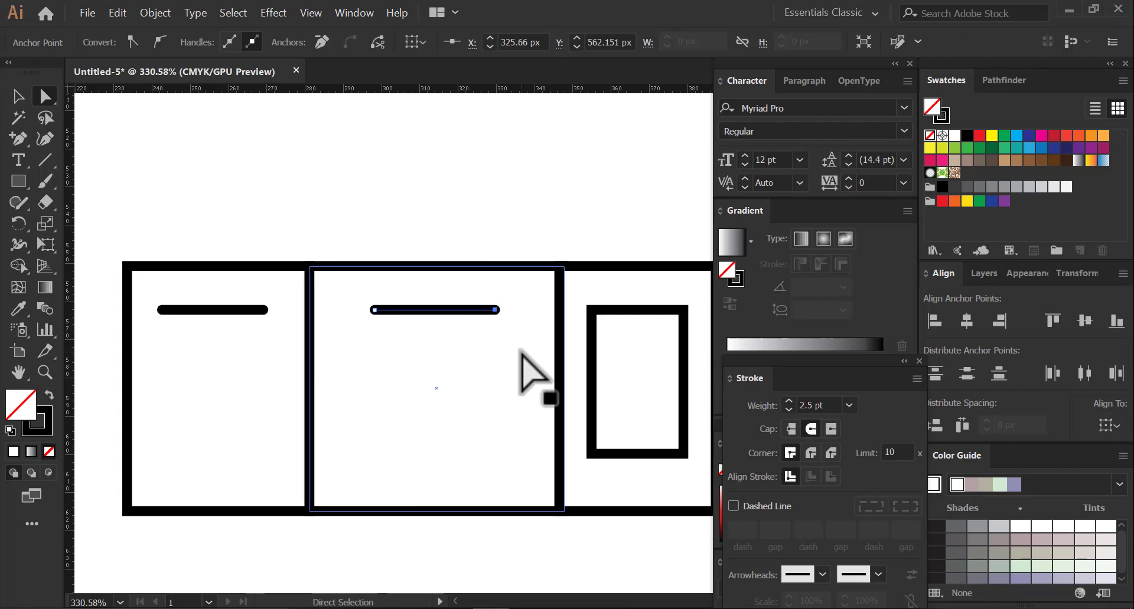
click(18, 95)
shift+click(425, 266)
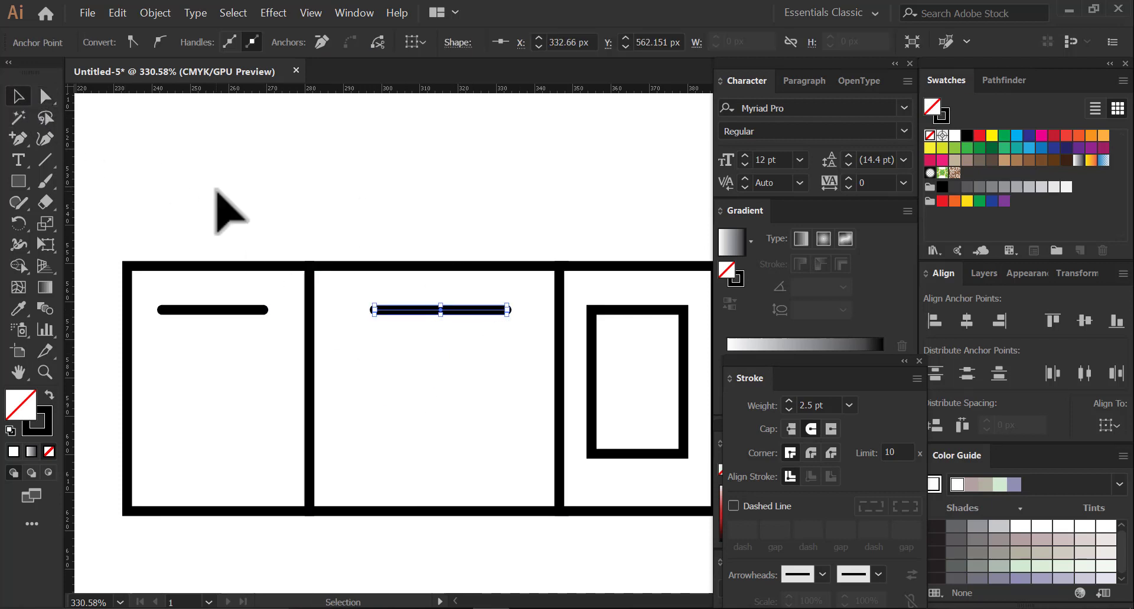
drag(470, 311, 464, 311)
Step: Shorten the small rectangle inside the right panel and nudge it down to leave room above it
drag(482, 405, 299, 398)
click(488, 342)
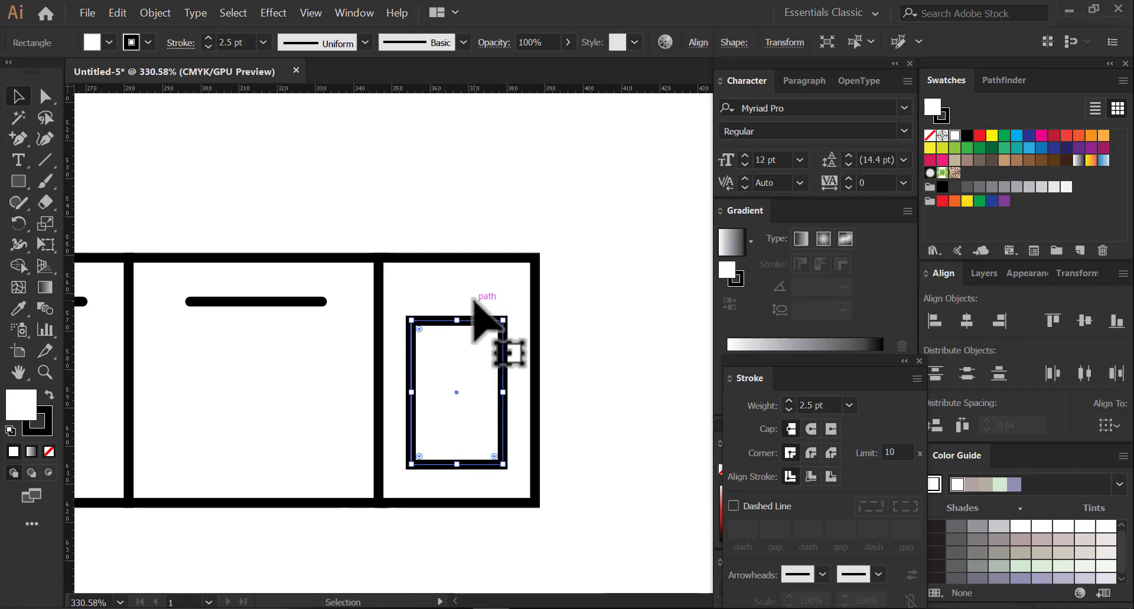
key(Up)
key(Up)
click(519, 417)
click(506, 417)
key(Down)
key(Down)
key(Down)
key(Down)
key(Down)
key(Down)
key(Down)
key(Down)
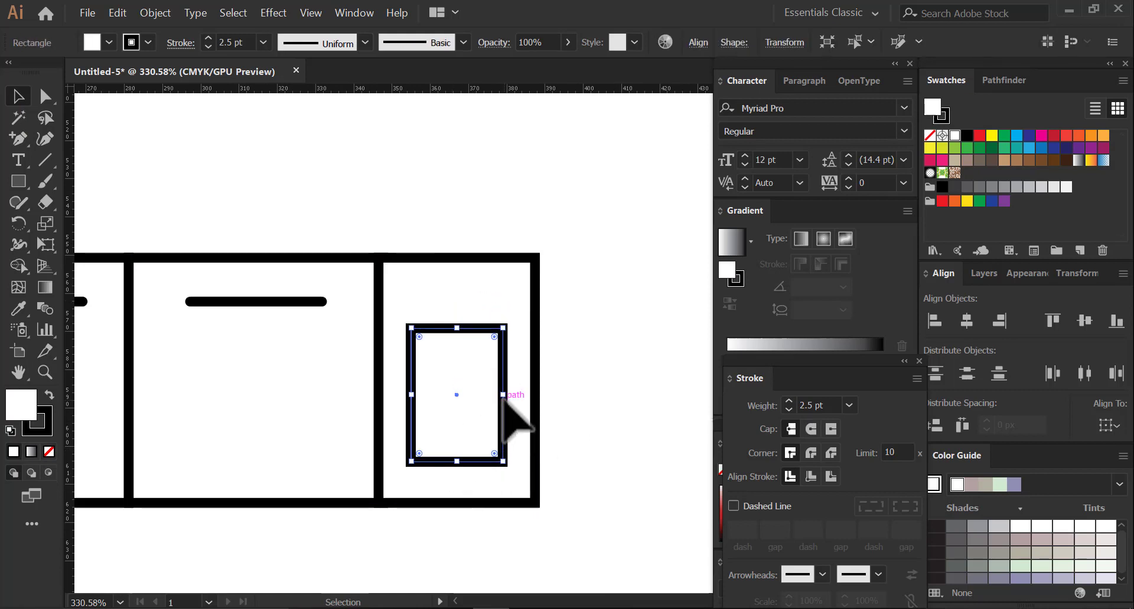
key(ctrl+shift+a)
Step: Draw a small circular knob above the inner rectangle in the right panel, level with the handle lines
click(20, 183)
click(98, 224)
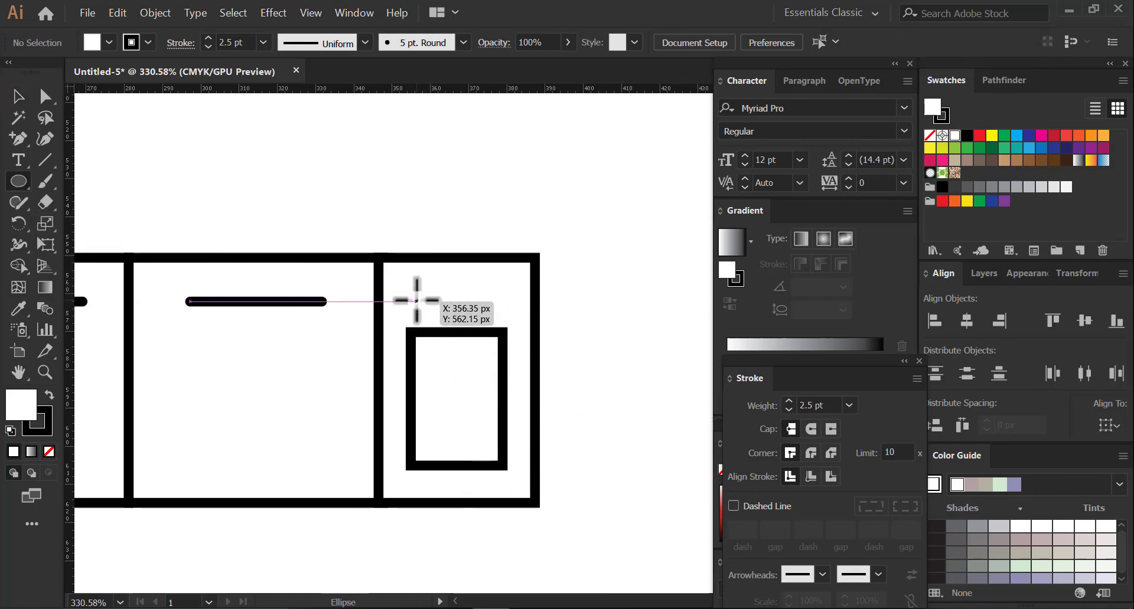
drag(417, 301, 423, 307)
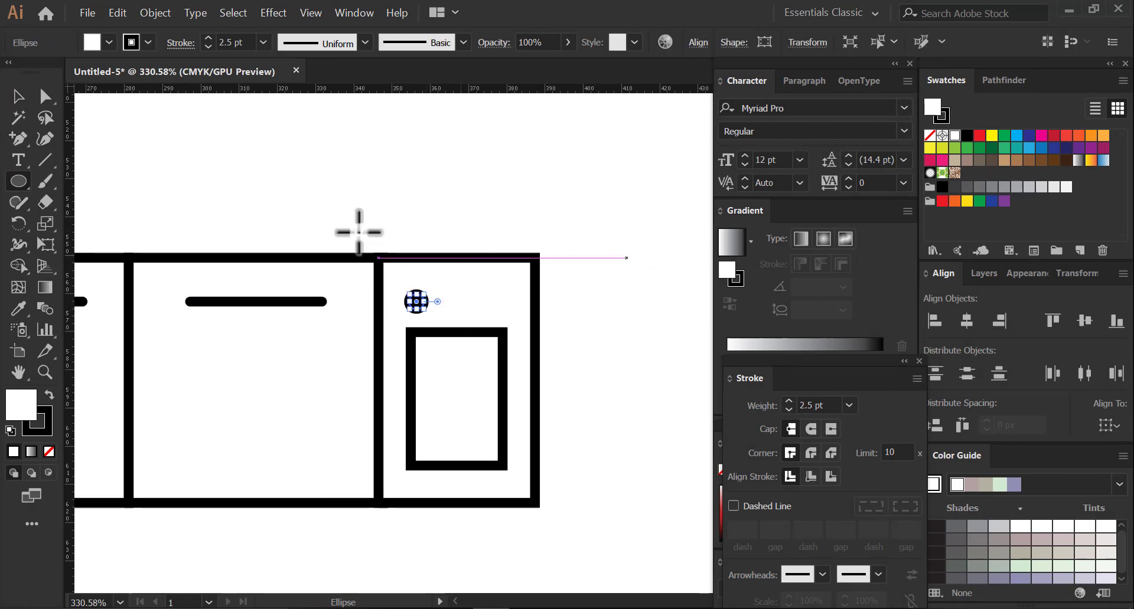
Step: Remove the outline of the circular knob in the right panel and fill it with black
click(149, 42)
click(13, 83)
click(966, 135)
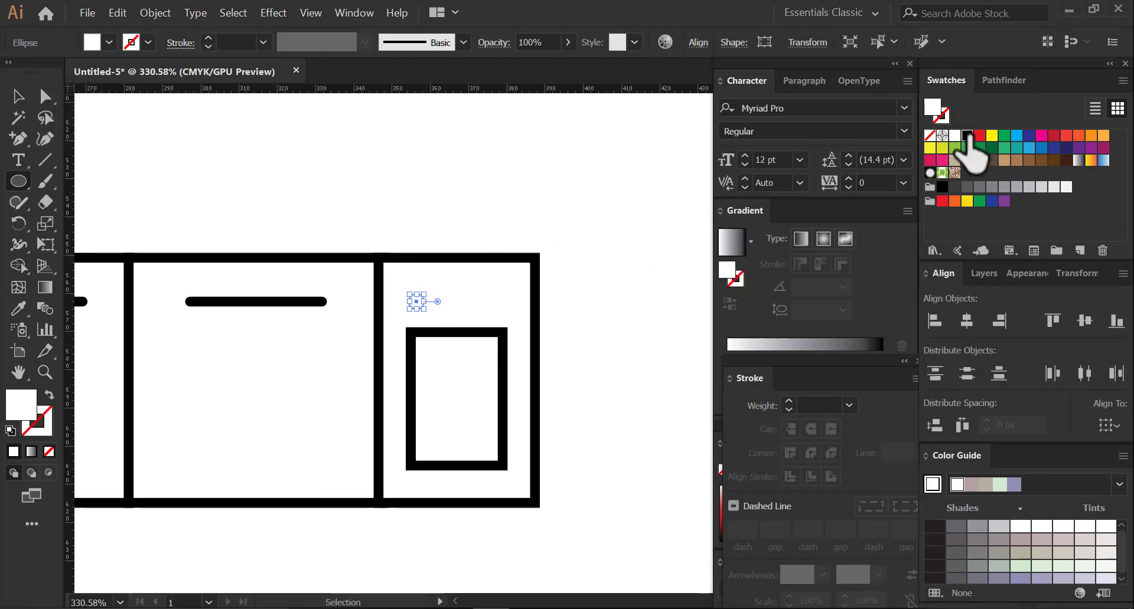
click(168, 268)
click(94, 125)
key(z)
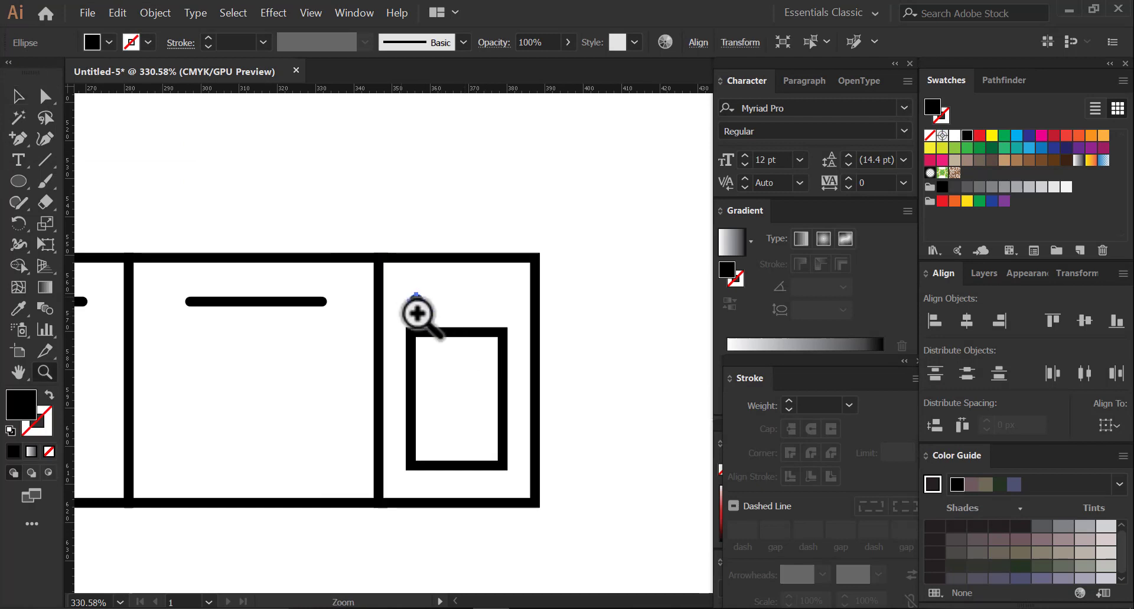
Step: Duplicate the black knob twice to form an evenly spaced horizontal row of three, and group the three knobs
drag(420, 317, 447, 405)
key(v)
drag(343, 300, 422, 300)
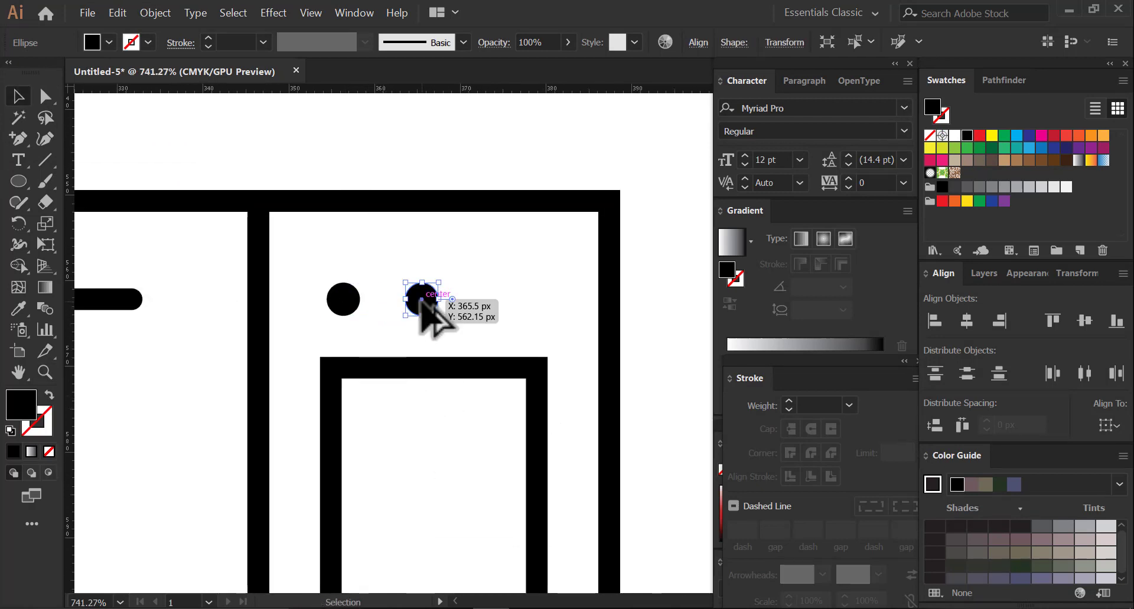
shift+click(421, 300)
right_click(413, 297)
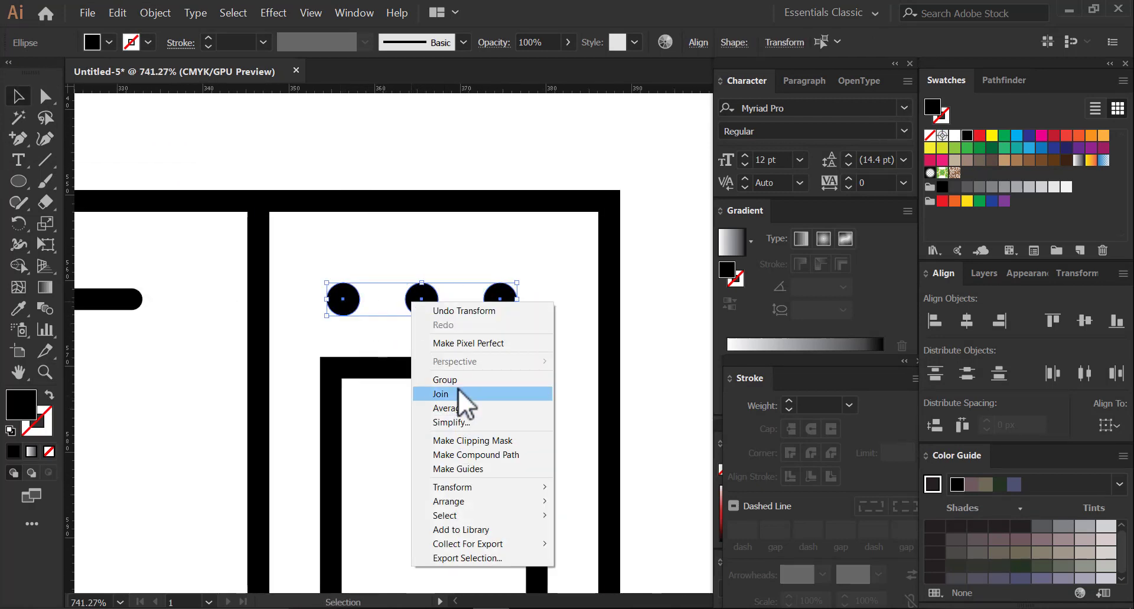
click(458, 388)
Step: Move the knob group to the right and centre it horizontally with the inner rectangle and right panel
drag(498, 298, 513, 302)
key(z)
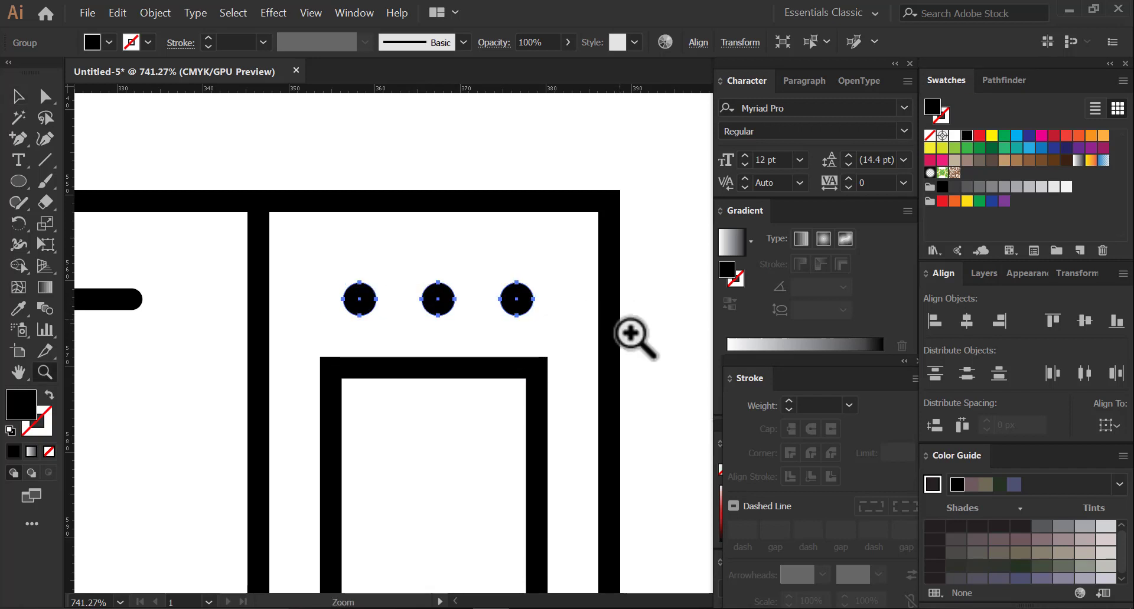
drag(633, 337, 493, 347)
mouse_move(579, 319)
mouse_down()
mouse_move(514, 317)
mouse_move(587, 418)
mouse_move(575, 322)
mouse_move(590, 319)
mouse_up()
drag(532, 223, 578, 414)
click(968, 323)
click(588, 252)
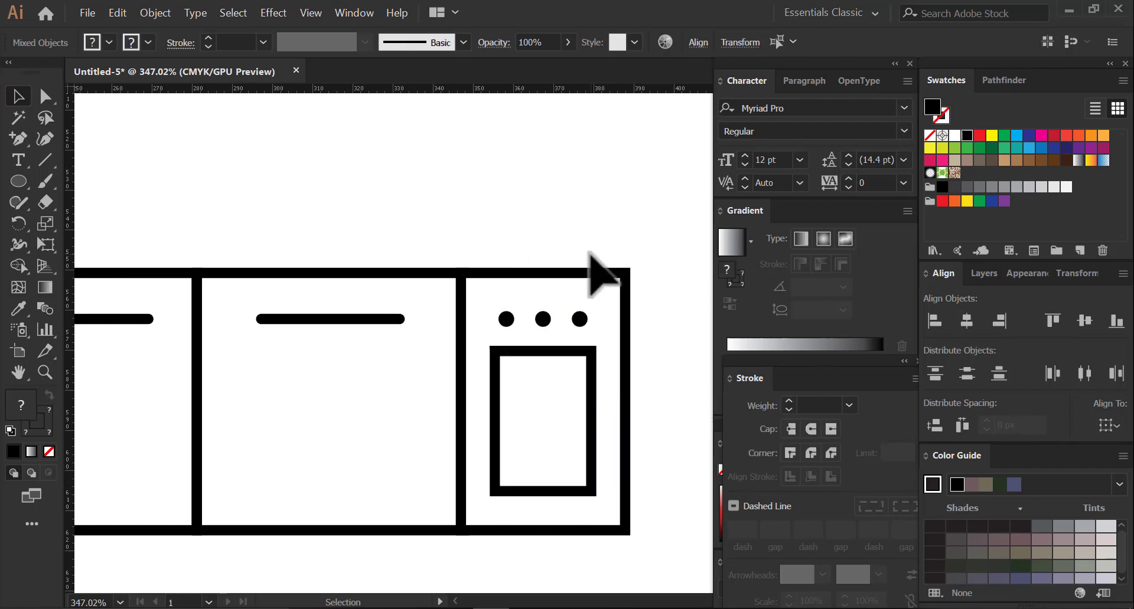
Step: Copy the left base panel and stack the copy directly above the original, sharing its top edge
key(z)
alt+click(594, 393)
drag(529, 487, 523, 438)
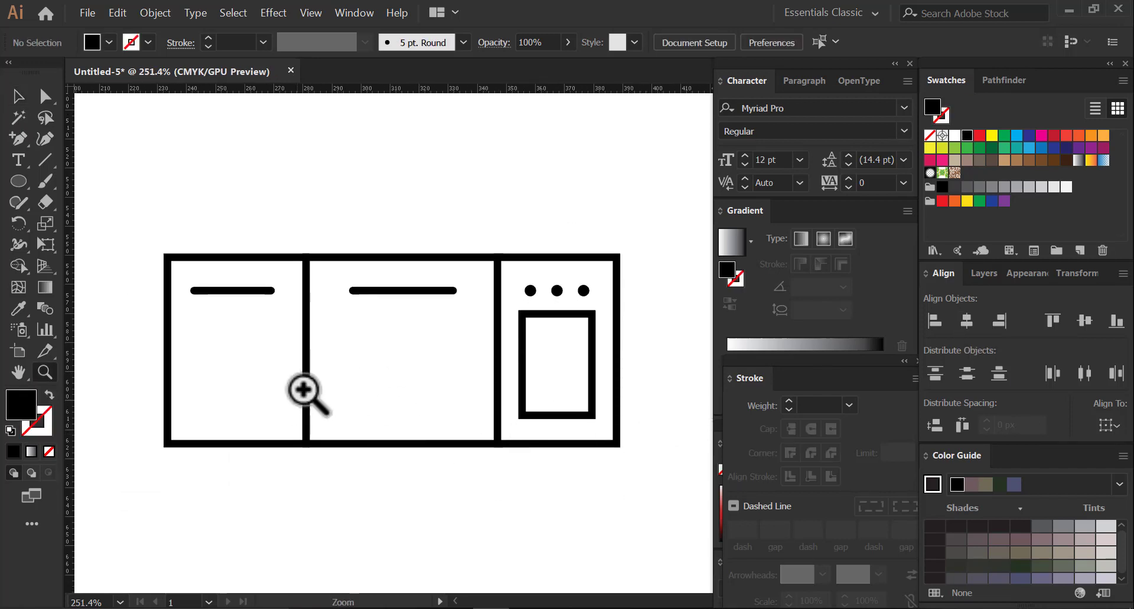
drag(304, 390, 301, 342)
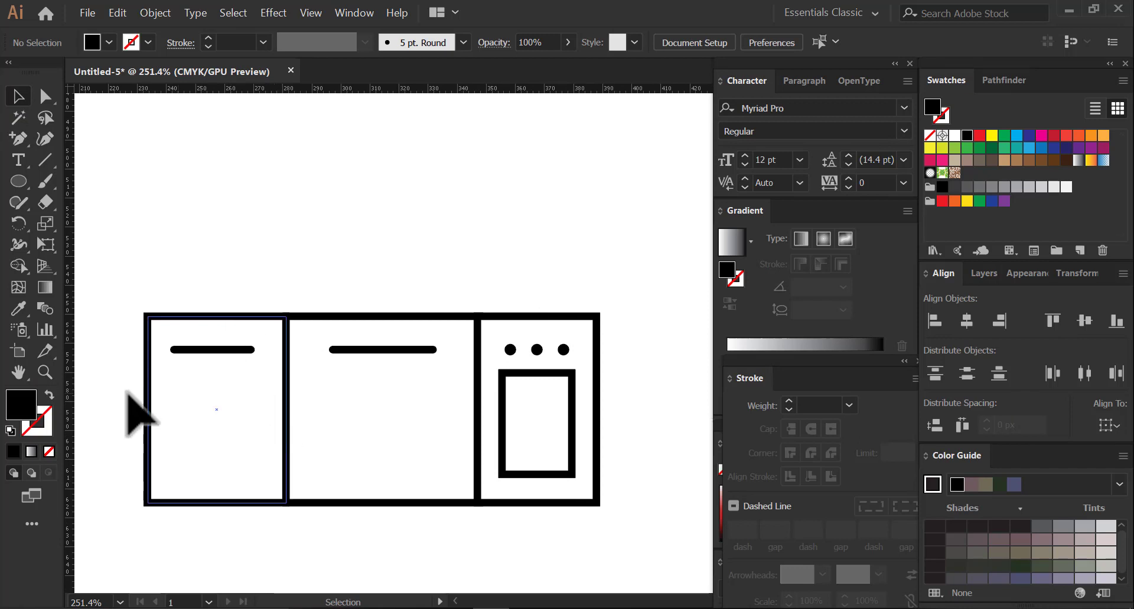
key(v)
drag(148, 390, 152, 210)
key(ctrl+shift+a)
key(z)
drag(253, 325, 400, 331)
key(ctrl+shift+a)
click(404, 331)
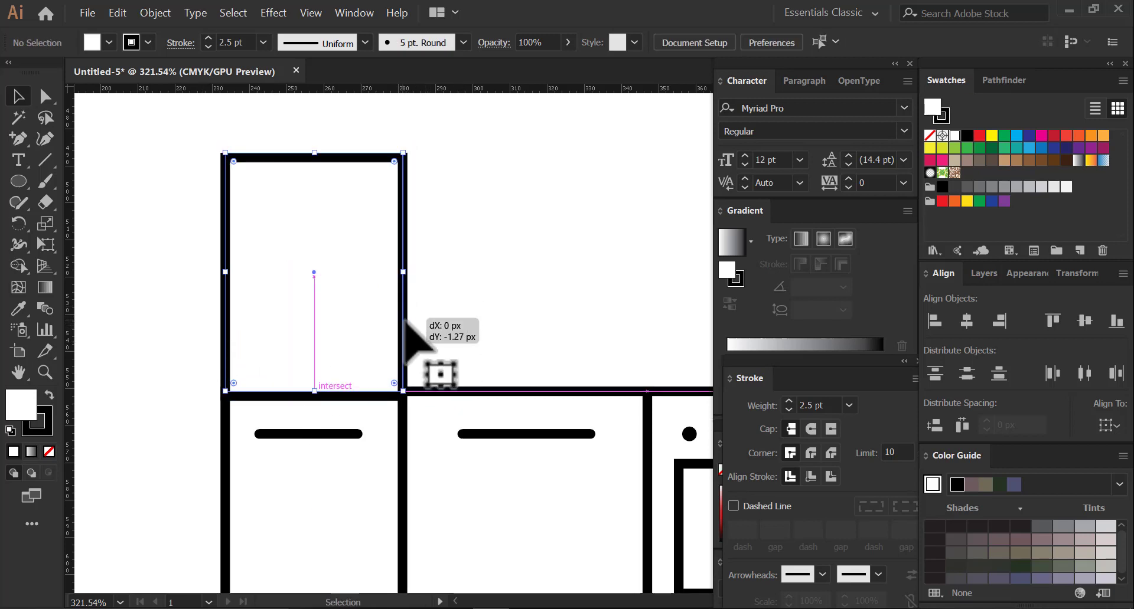
key(ctrl+shift+a)
Step: Stretch the stacked upper panel upward to make a taller cabinet
drag(369, 266, 294, 347)
click(244, 245)
drag(244, 245, 260, 144)
key(ctrl+shift+a)
Step: Copy the tall upper panel to the right so that the two share a side edge
drag(395, 287, 339, 209)
scroll(410, 400, down, 3)
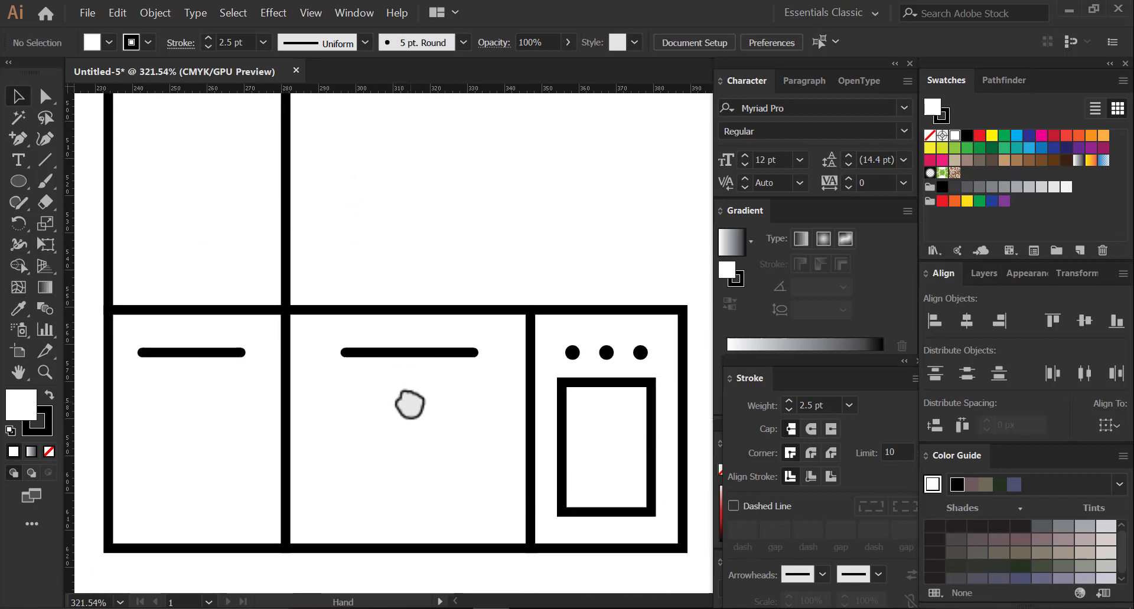
scroll(329, 385, up, 6)
click(383, 360)
drag(382, 360, 481, 298)
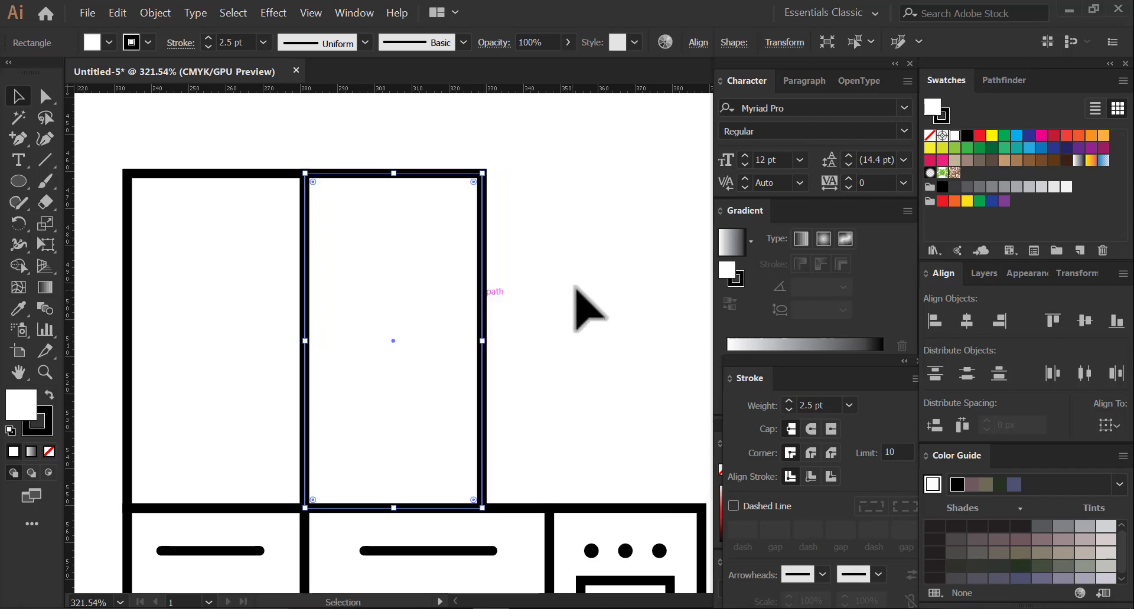
key(ctrl+shift+a)
Step: Raise the copied panel's bottom edge to make a short wall cabinet, and duplicate it to the right
click(483, 344)
drag(392, 505, 508, 285)
drag(555, 271, 440, 224)
drag(487, 265, 586, 329)
key(ctrl+shift+a)
drag(499, 348, 513, 294)
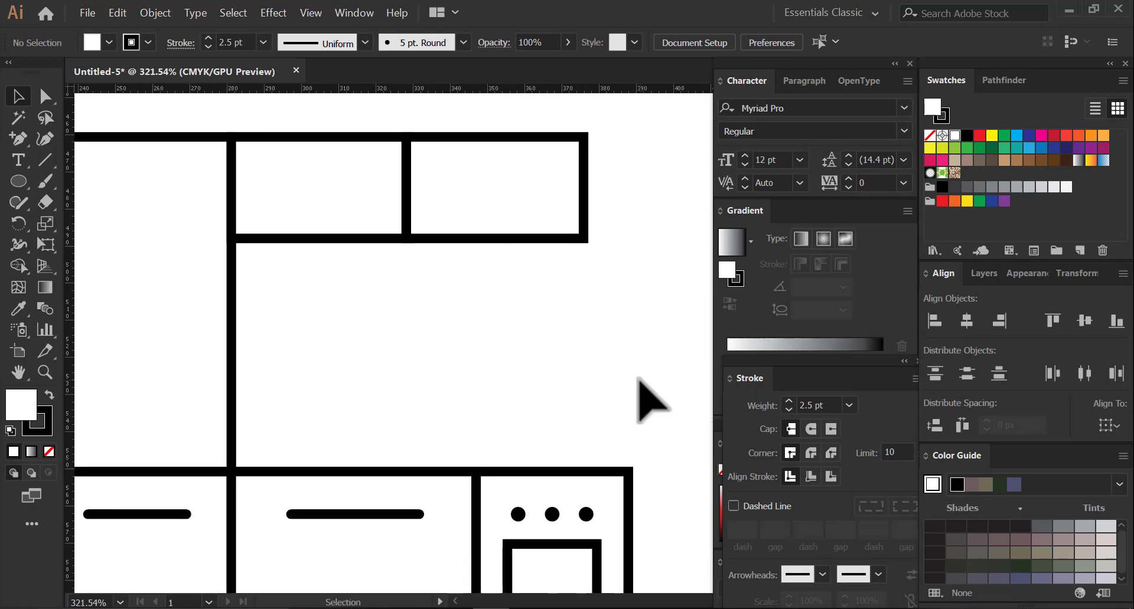
Step: Move the handle line from the left base panel into the lower part of the first wall cabinet
drag(485, 371, 512, 368)
drag(186, 512, 359, 209)
click(431, 316)
click(391, 235)
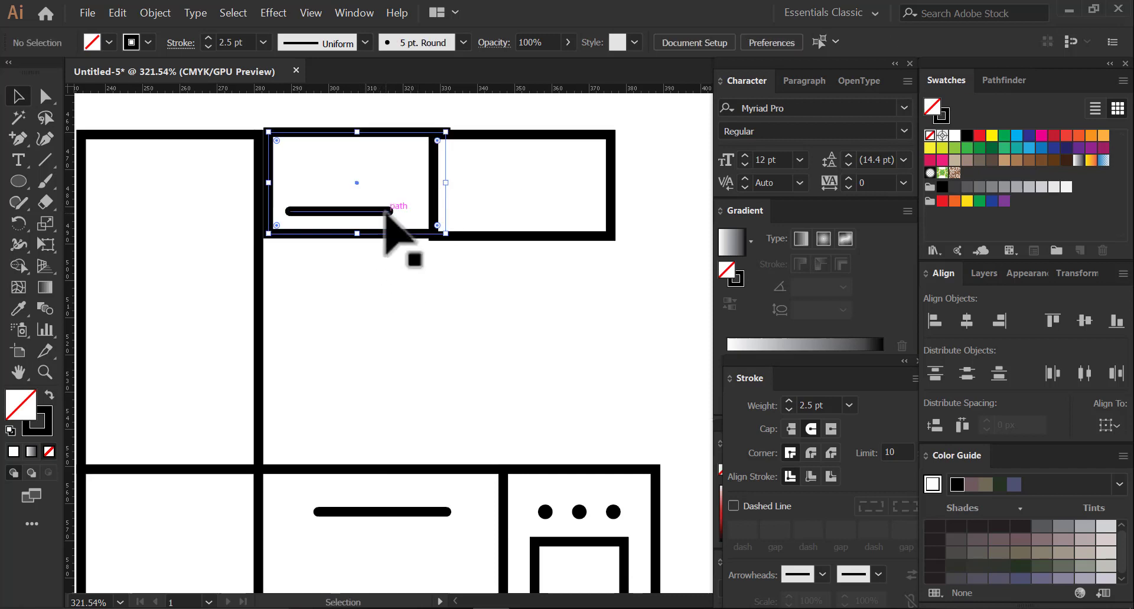
click(377, 216)
scroll(392, 278, up, 5)
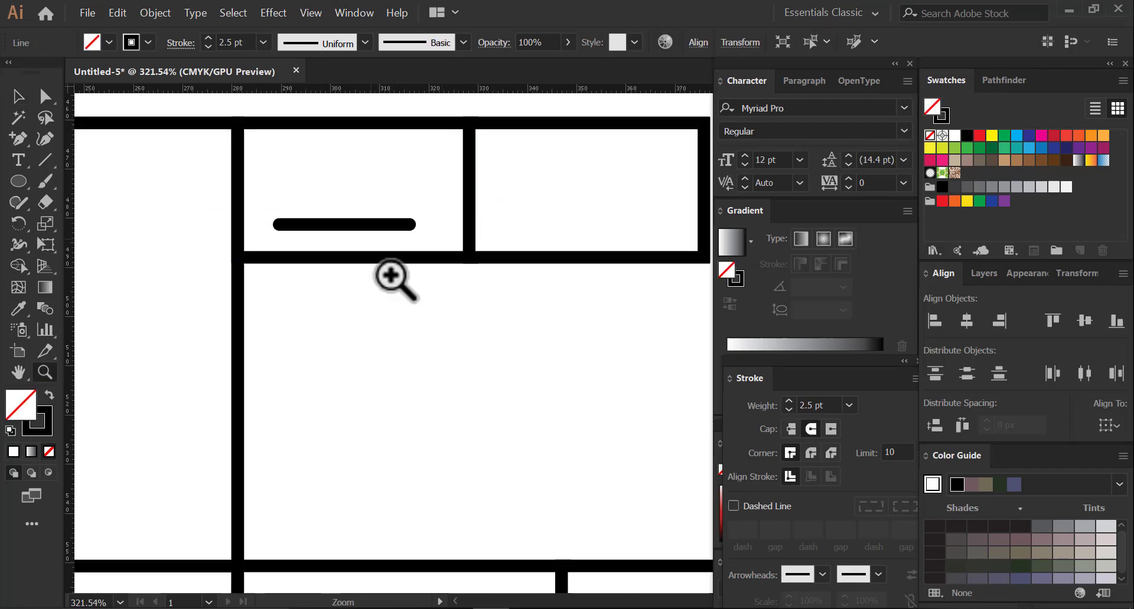
drag(427, 315, 448, 301)
scroll(417, 343, right, 3)
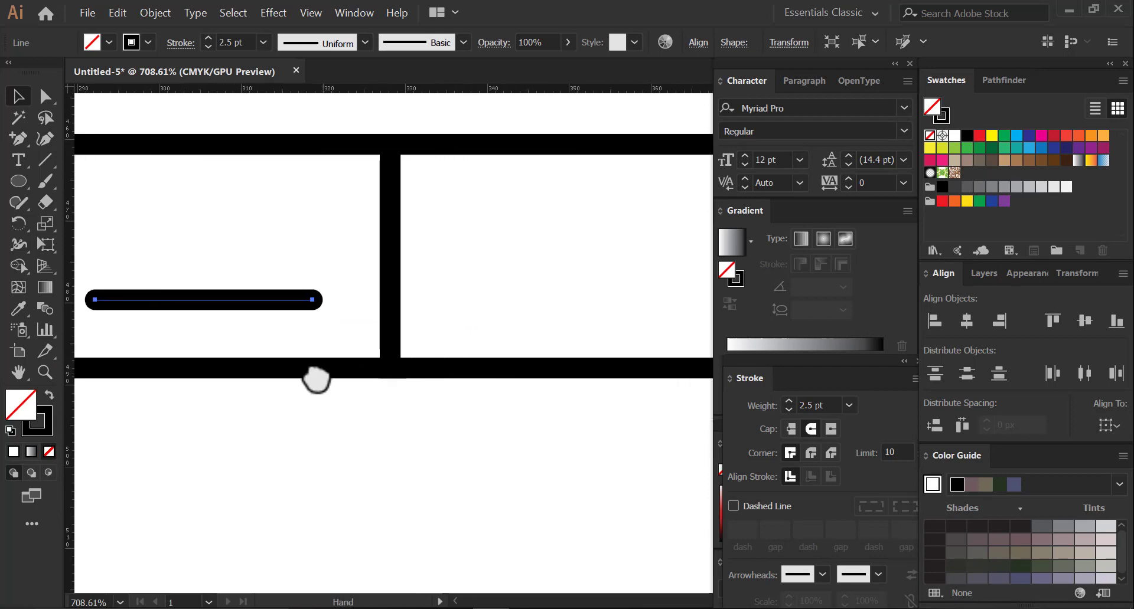
Step: Copy the handle line into the second wall cabinet at the same height
drag(271, 299, 660, 301)
key(ctrl+space)
scroll(656, 349, down, 3)
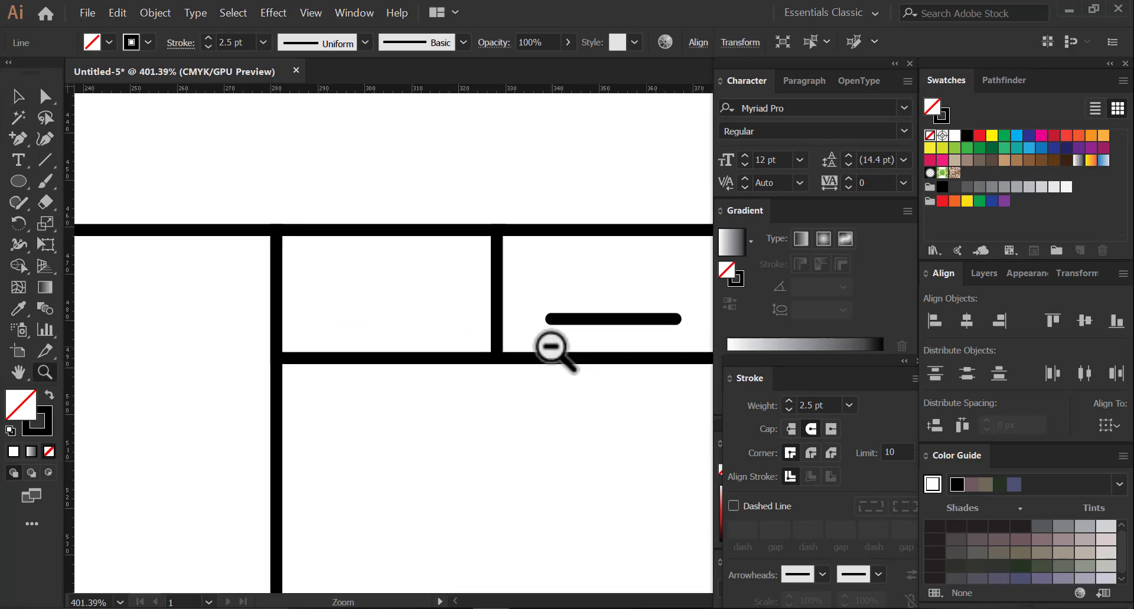
mouse_move(512, 319)
mouse_down()
mouse_move(289, 322)
mouse_move(532, 329)
mouse_up()
click(585, 331)
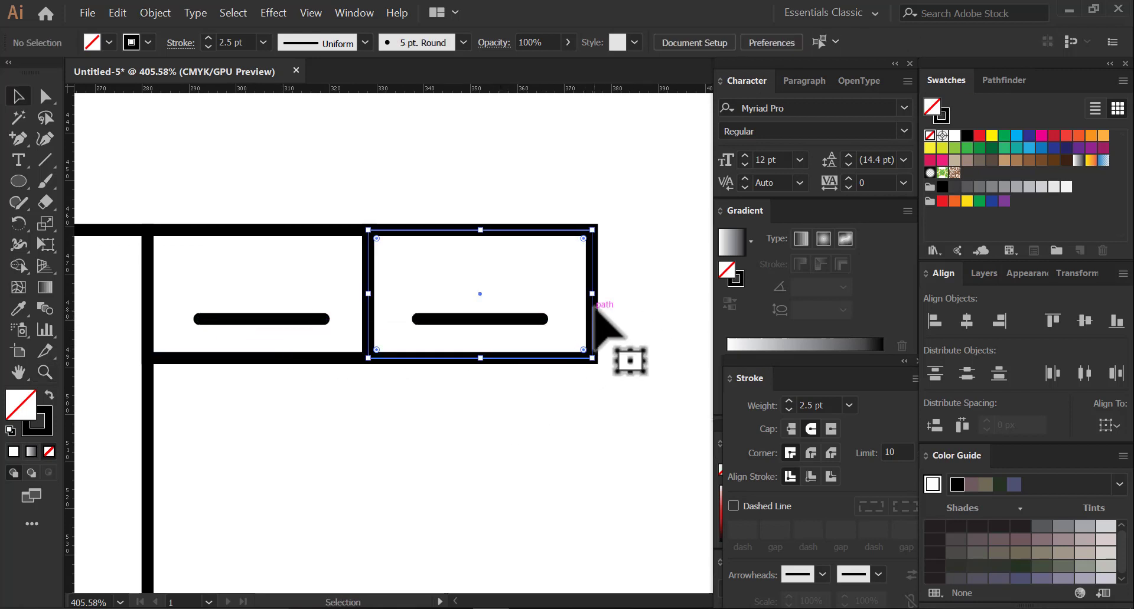
Step: Narrow the second wall cabinet from its right side and shorten its handle line to fit inside
drag(592, 293, 542, 322)
click(538, 320)
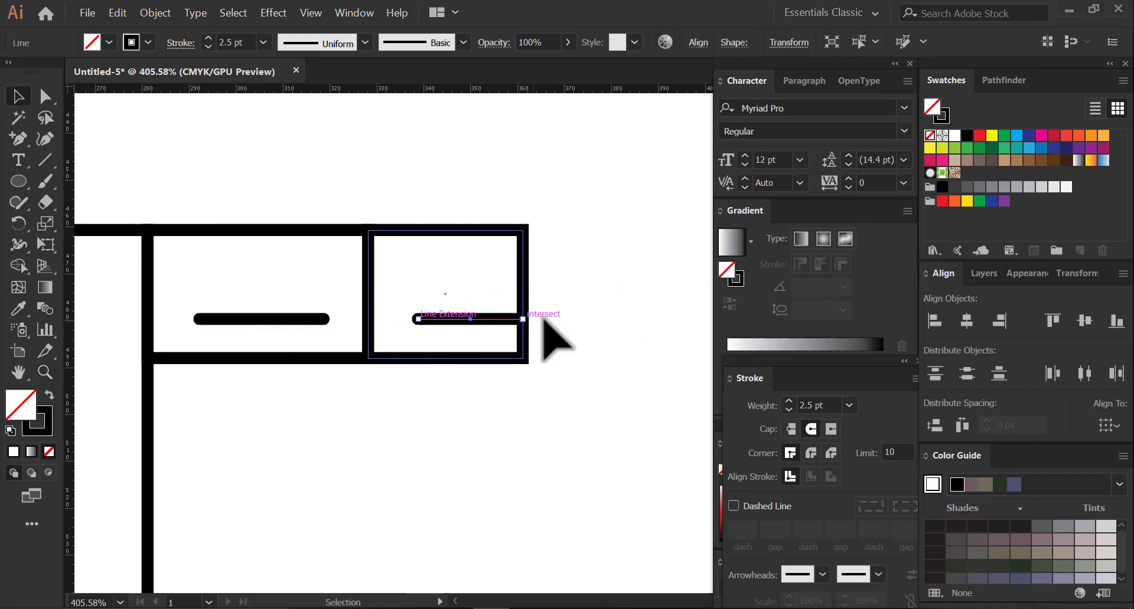
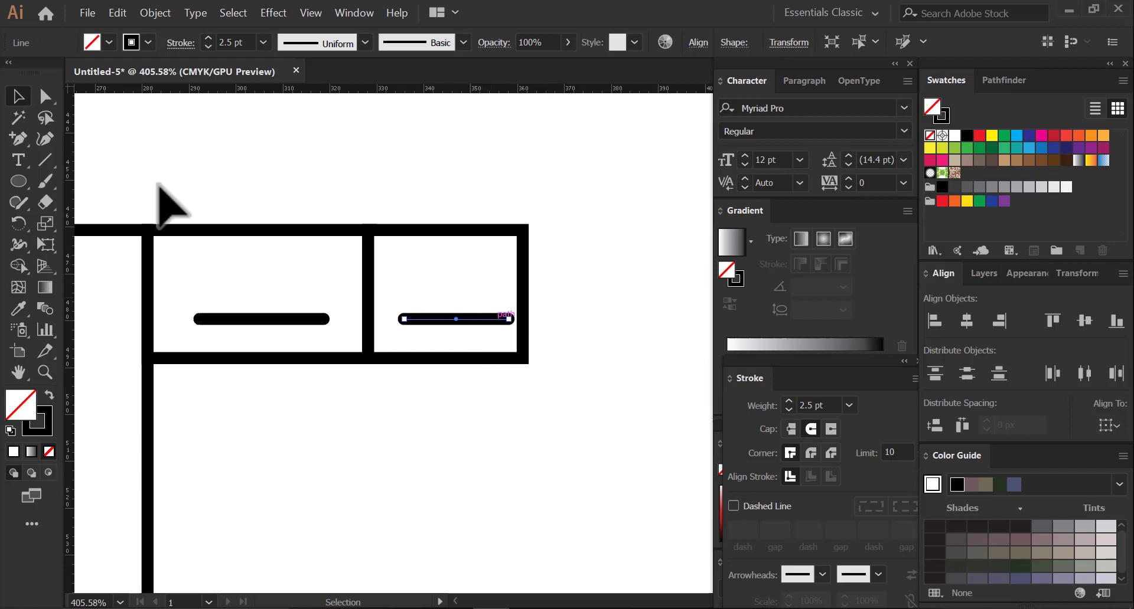
click(40, 90)
click(509, 319)
key(Left)
key(Left)
key(Left)
key(Left)
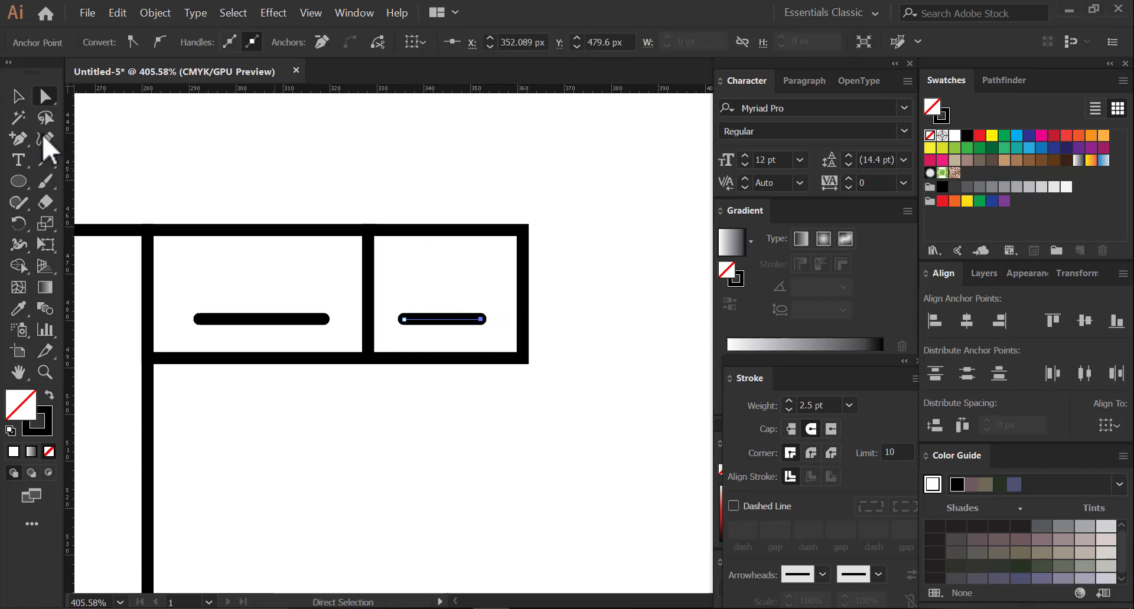
key(v)
click(582, 264)
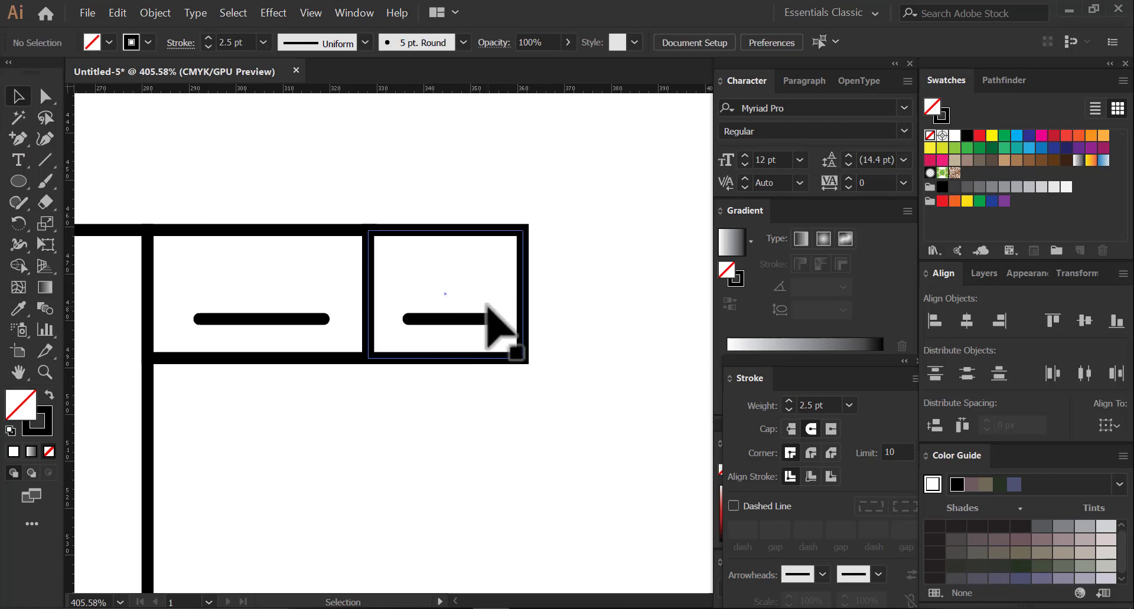
Step: Cut a small gap in the left edge of the tall cabinet and give the open ends round caps
key(z)
drag(541, 341, 451, 354)
key(space)
drag(489, 460, 445, 326)
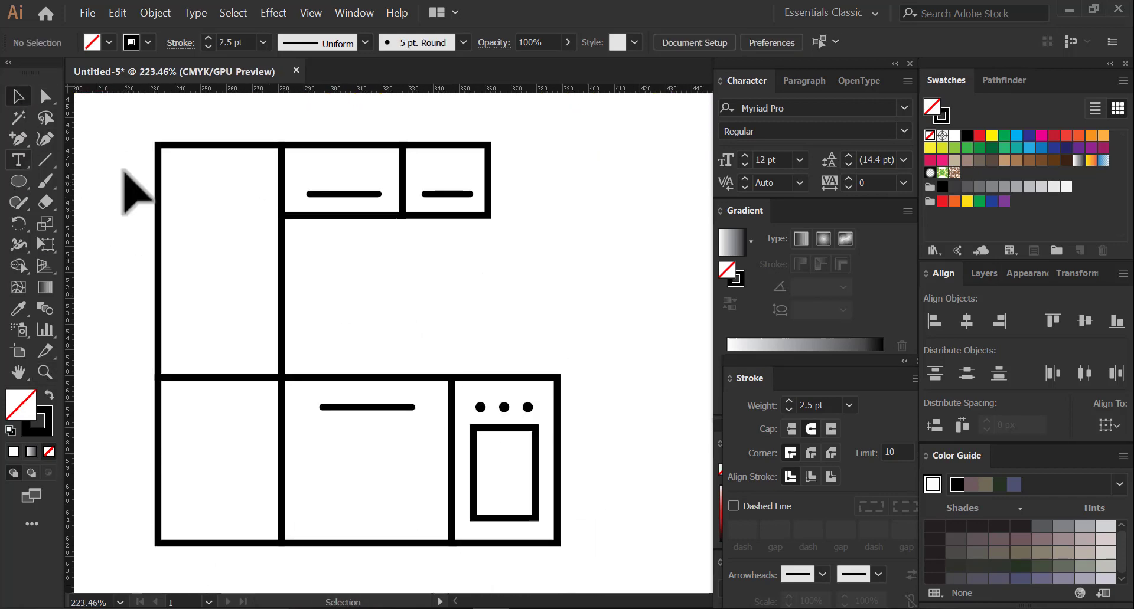
click(152, 204)
click(157, 248)
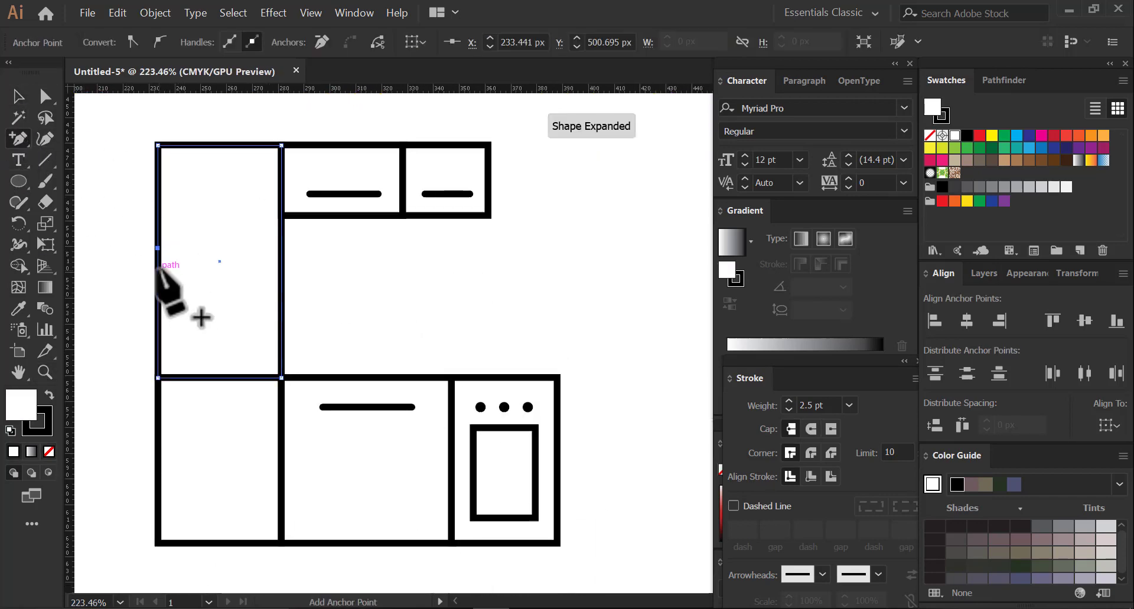
click(157, 281)
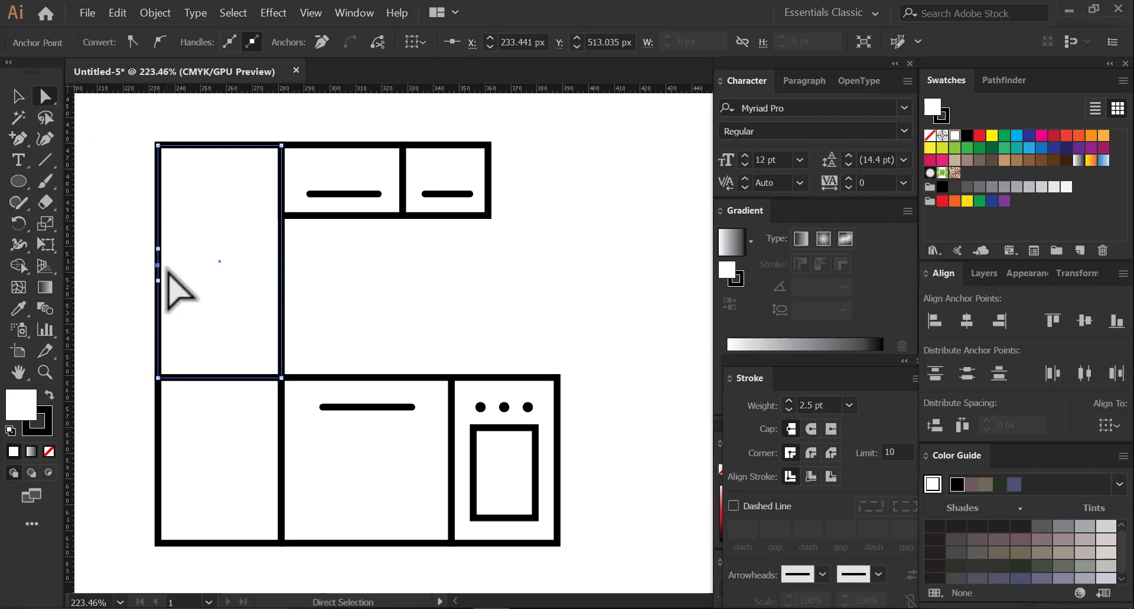
key(Delete)
key(v)
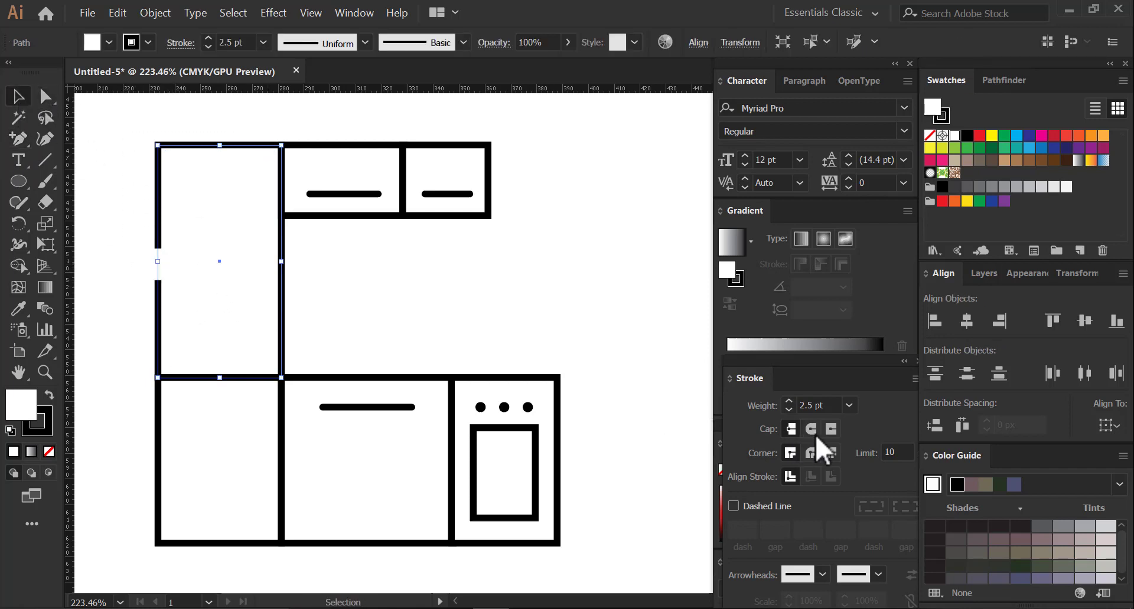
click(612, 304)
Step: Cut a small gap in the bottom edge of the middle base panel and give the open ends round caps
drag(473, 470, 469, 387)
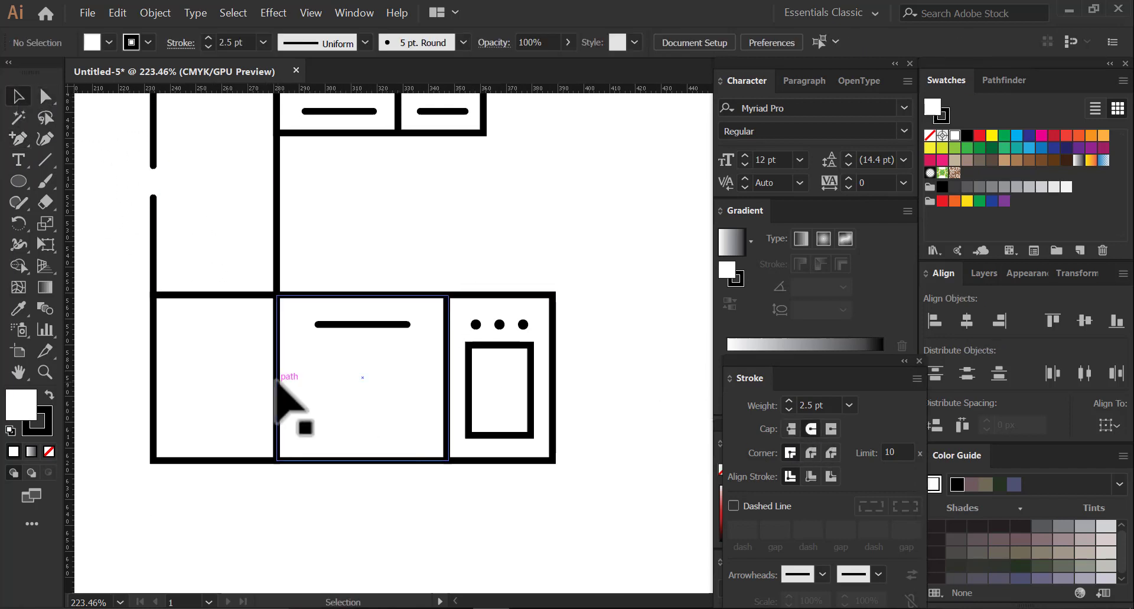
click(345, 458)
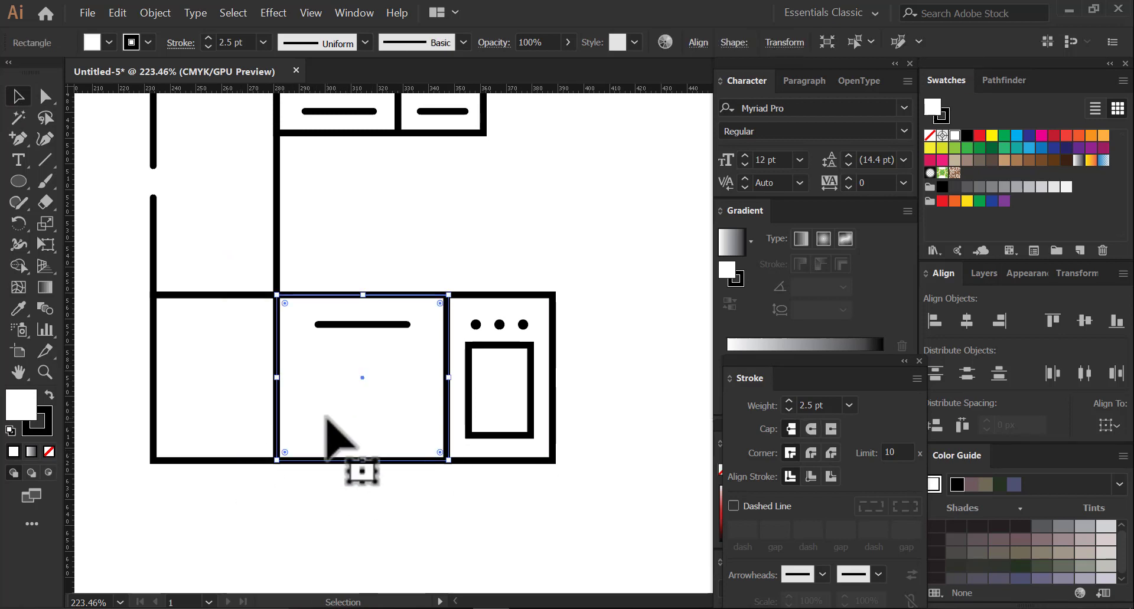
scroll(450, 455, down, 1)
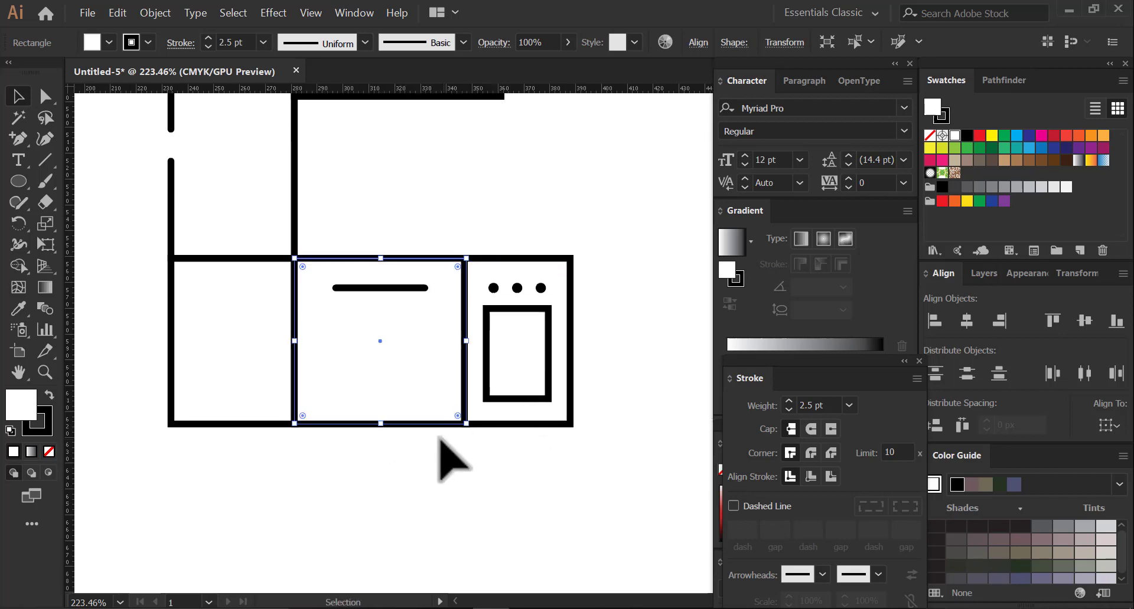
key(z)
click(469, 493)
click(374, 445)
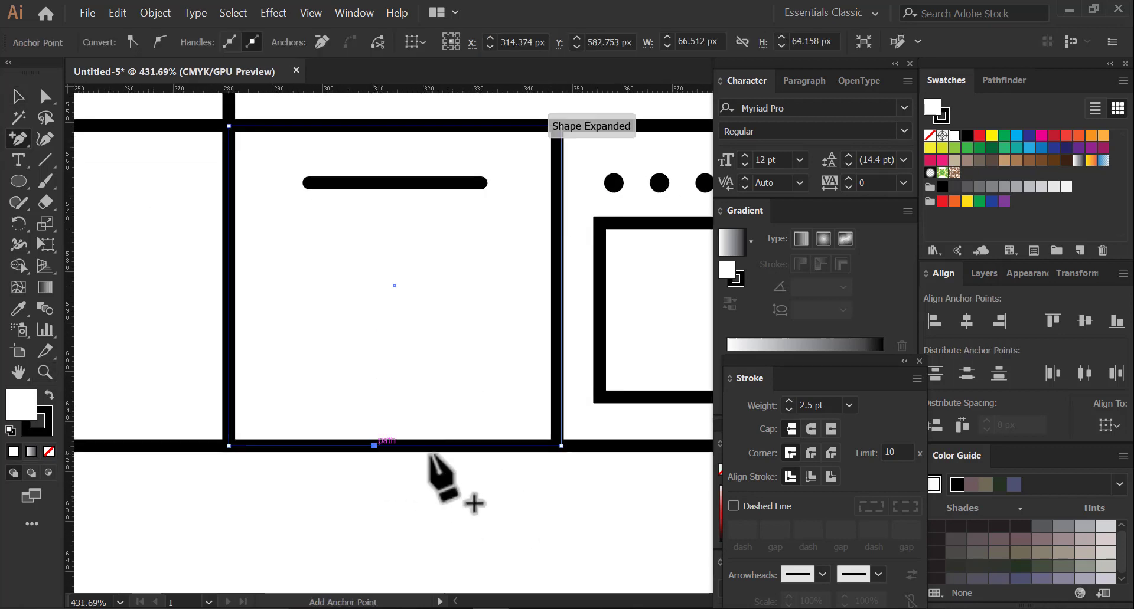
click(407, 446)
click(447, 446)
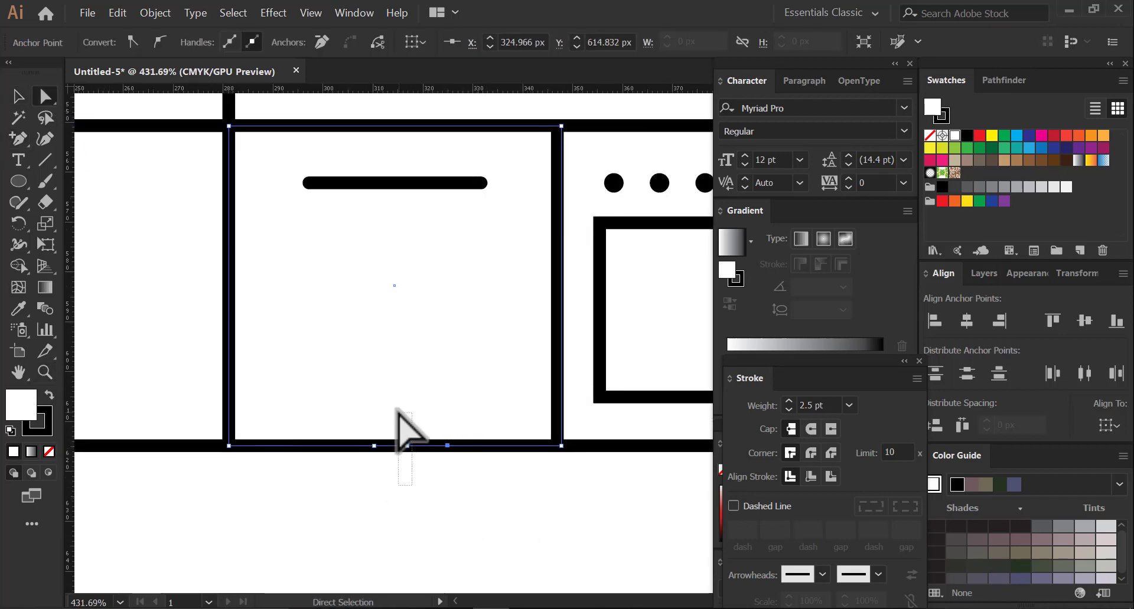
key(Delete)
key(v)
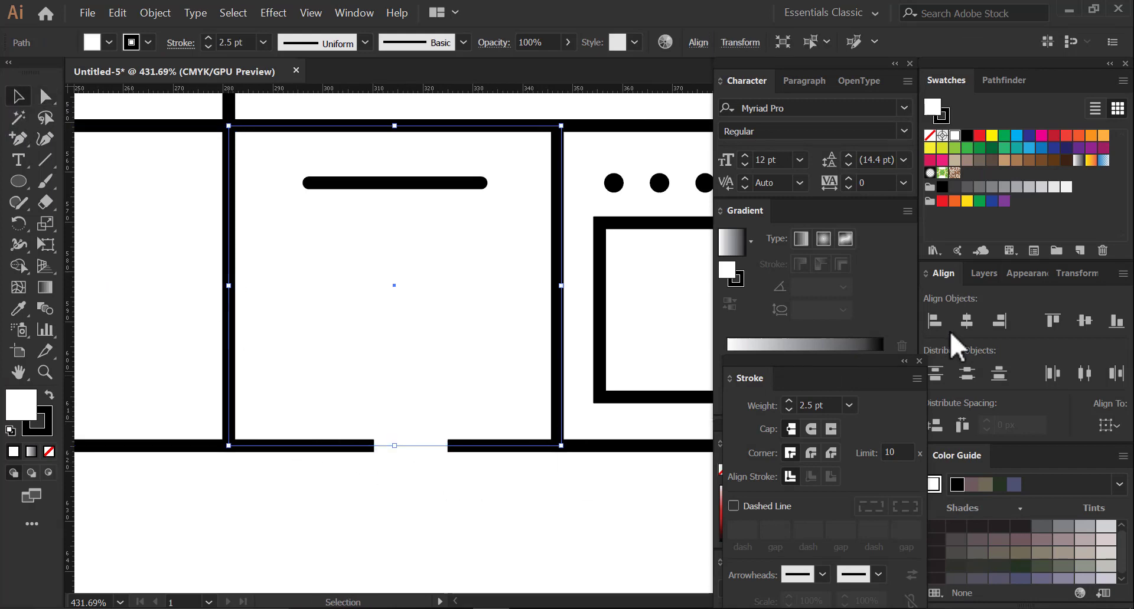
click(503, 527)
Step: Cut a gap in the lower part of the right edge of the oven's inner rectangle, reaching down to its corner
key(z)
alt+click(584, 460)
drag(575, 428, 328, 424)
click(378, 417)
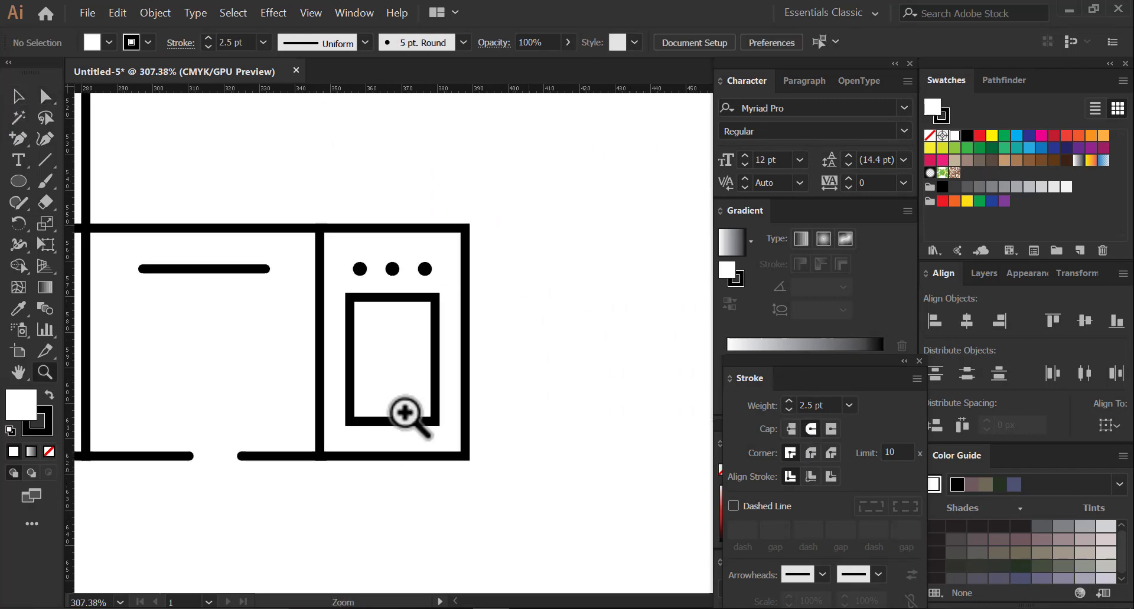
key(v)
click(491, 391)
key(plus)
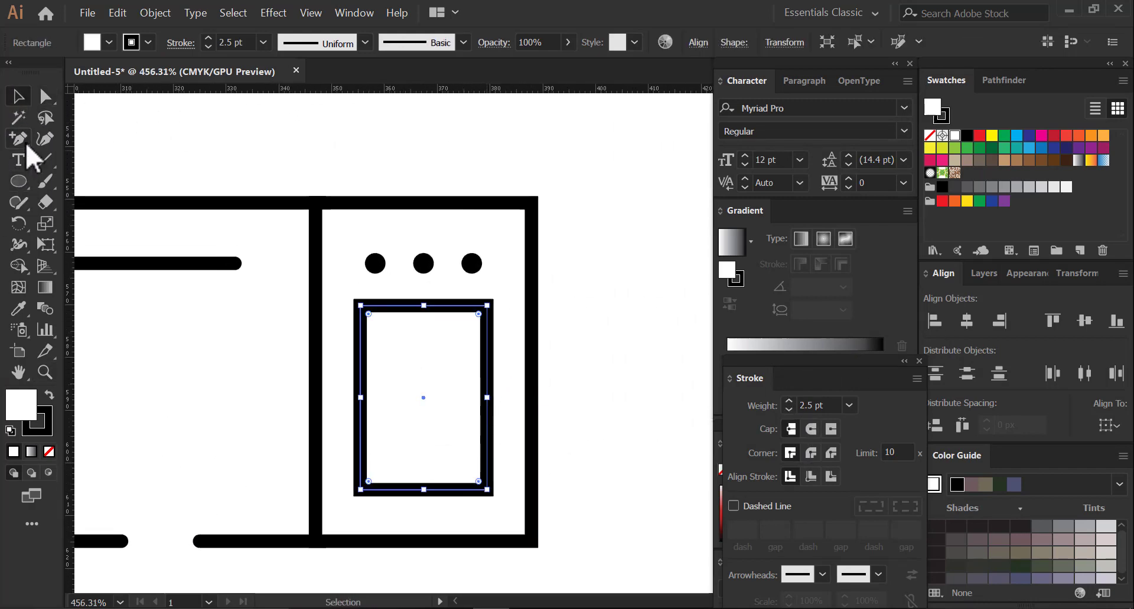
click(487, 425)
click(487, 458)
click(486, 490)
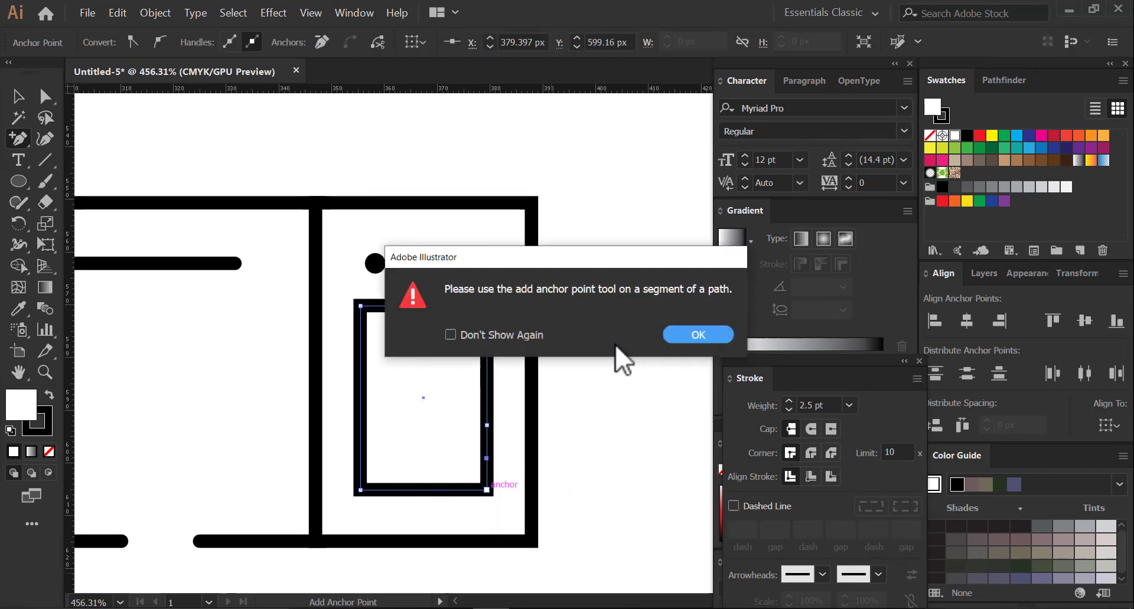
key(Return)
key(a)
click(486, 458)
key(Delete)
ctrl+alt+click(611, 461)
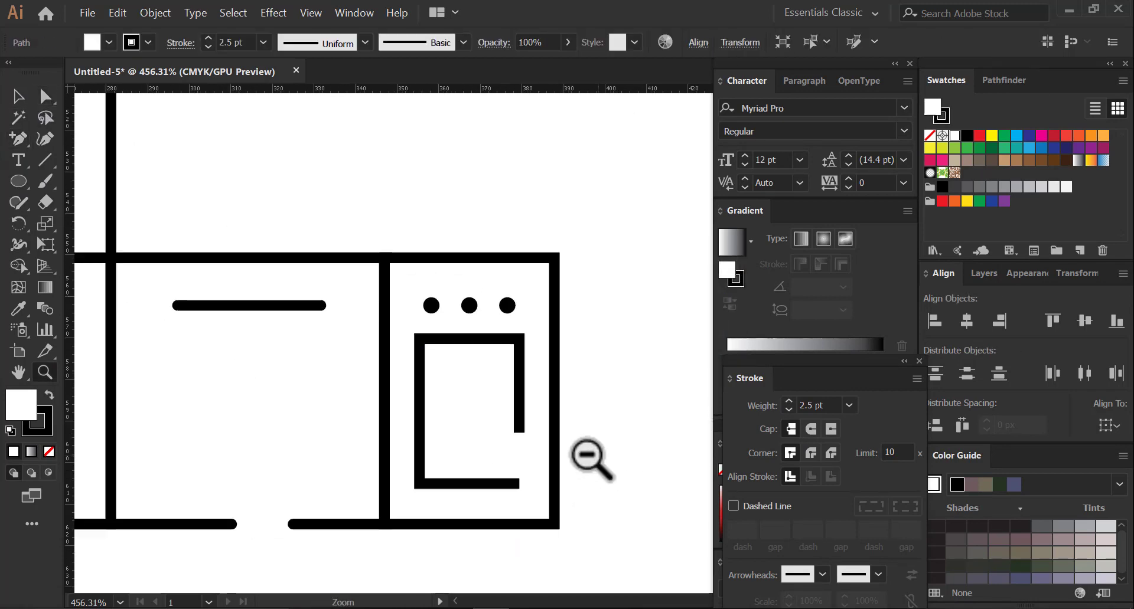
Step: Give the open ends of the oven's inner rectangle round caps
click(654, 426)
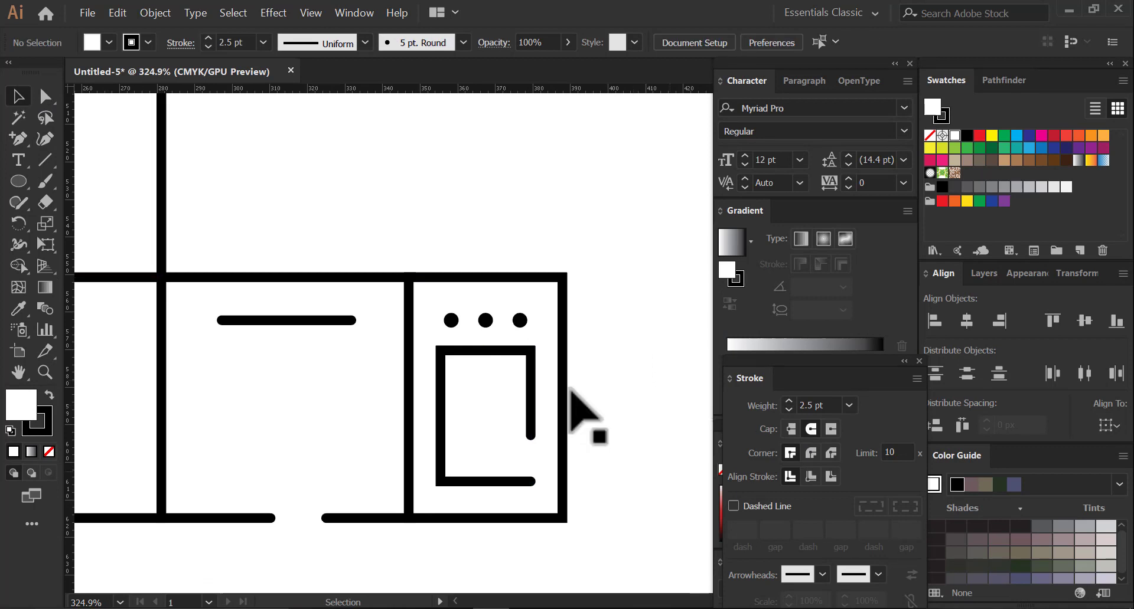
drag(583, 417, 443, 445)
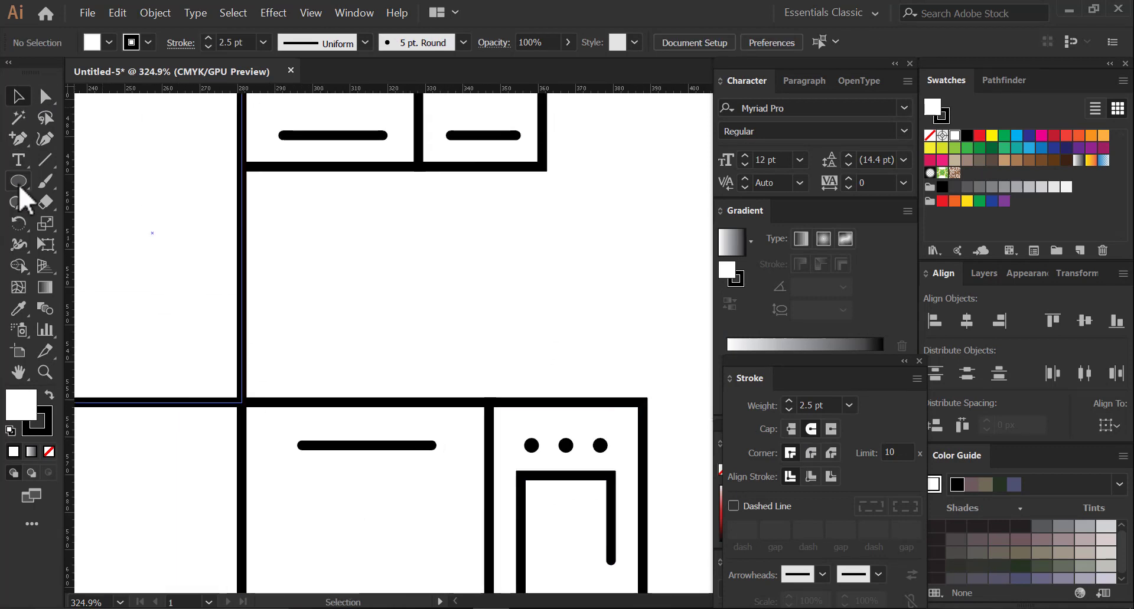
Step: Draw a tall rounded rectangle about 15 px wide above the counter and remove its bottom edge, leaving an open arch
drag(19, 181, 93, 201)
drag(345, 268, 367, 326)
drag(393, 376, 403, 409)
drag(398, 319, 466, 277)
click(45, 96)
drag(402, 364, 404, 364)
key(Delete)
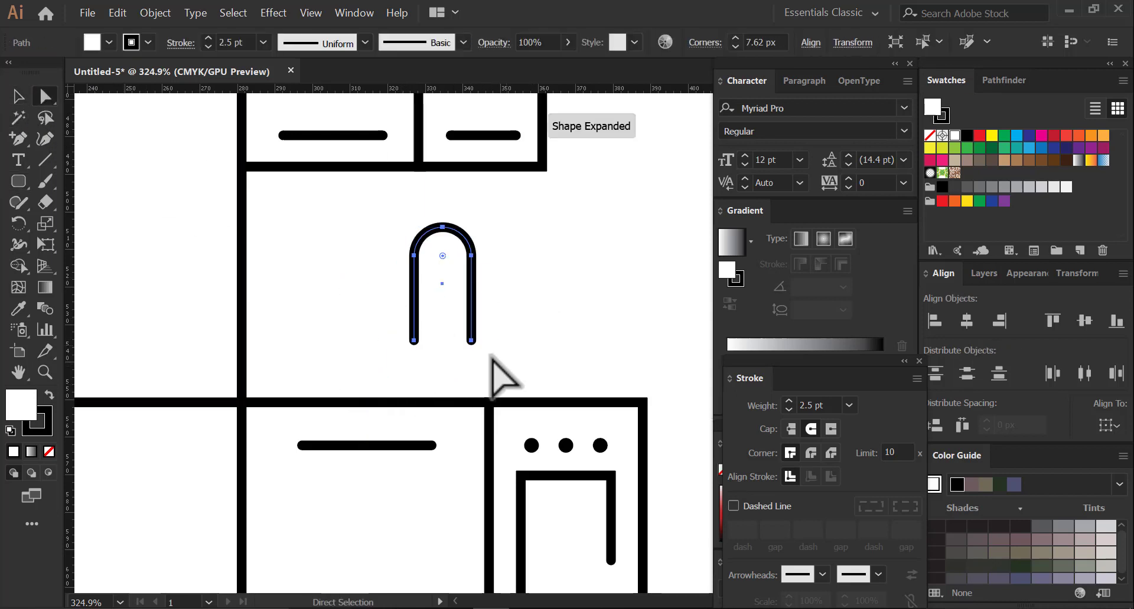
key(ctrl+z)
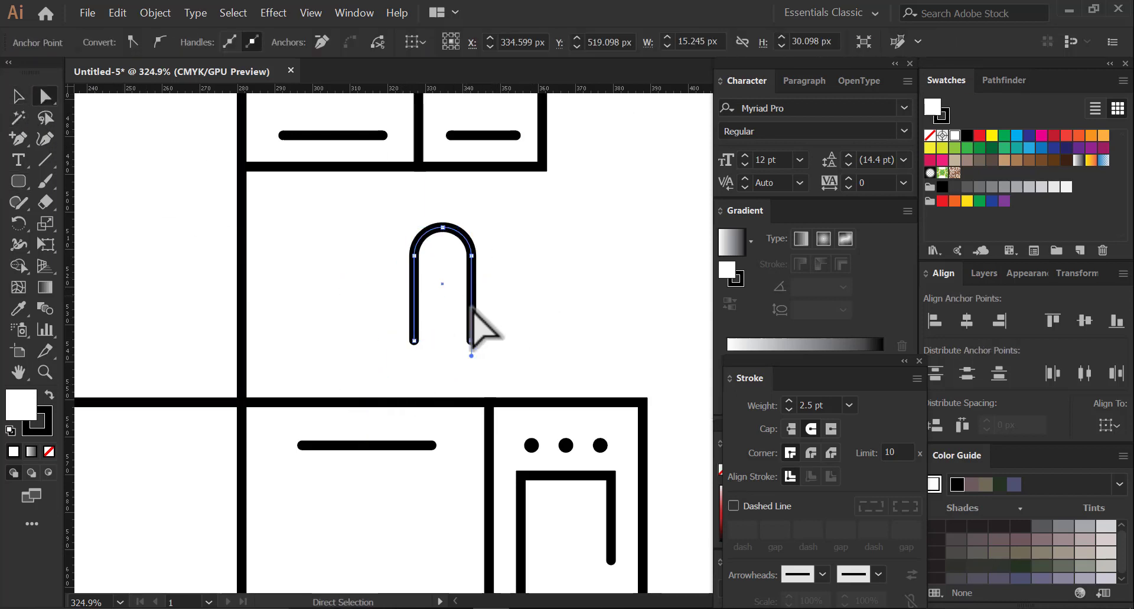
Step: Remove the arch's right leg and stand the resulting hook on the counter as a small faucet above the middle base panel
click(472, 310)
key(Delete)
click(18, 97)
drag(416, 300, 367, 356)
click(632, 308)
click(411, 307)
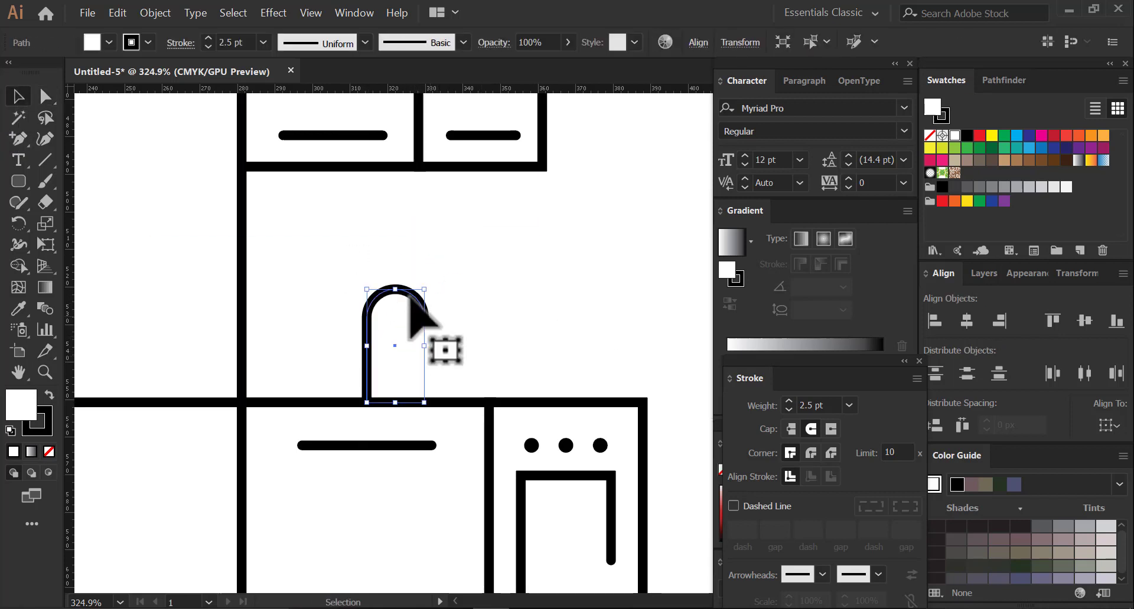
drag(412, 313, 402, 343)
click(434, 363)
Step: Draw a small rectangle on the counter above the oven and shrink it into a compact pot shape
drag(481, 316, 488, 294)
drag(18, 181, 96, 184)
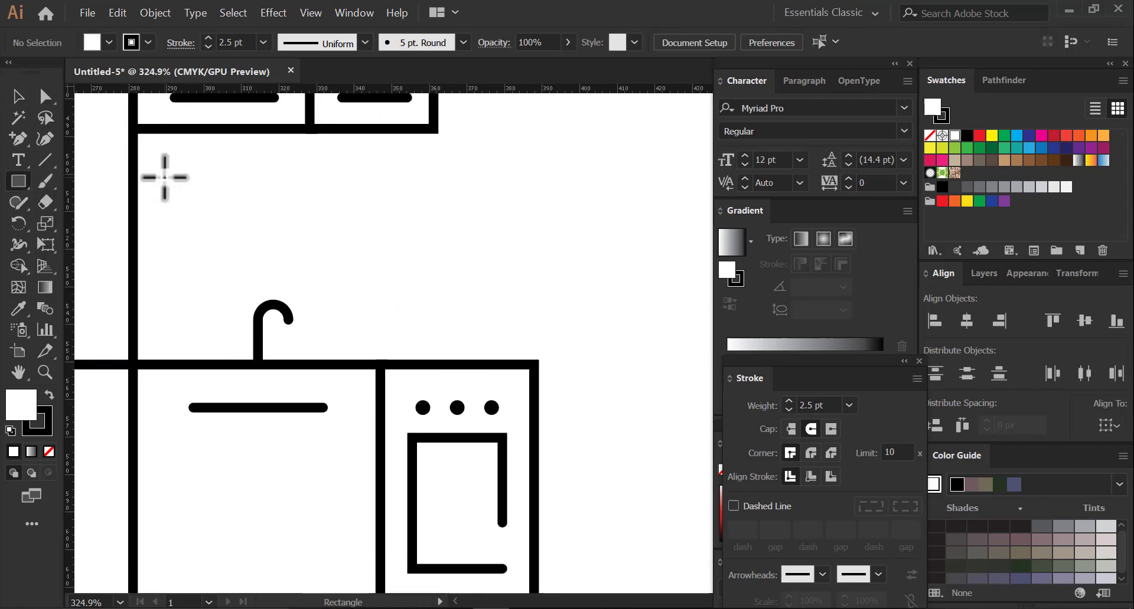
drag(424, 324, 480, 364)
key(v)
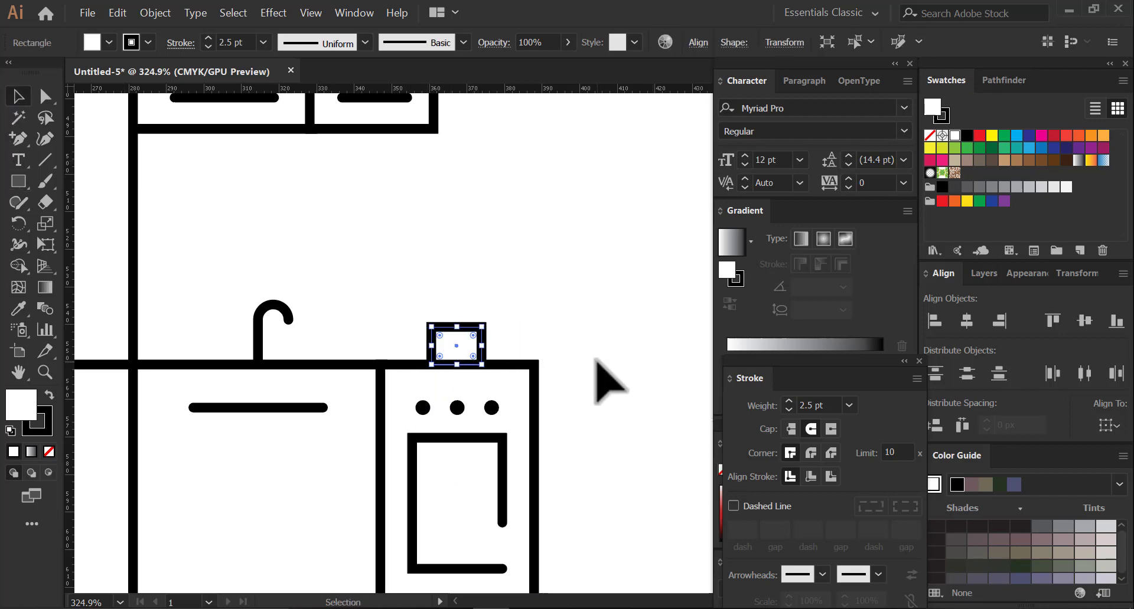
key(ctrl+space)
click(481, 372)
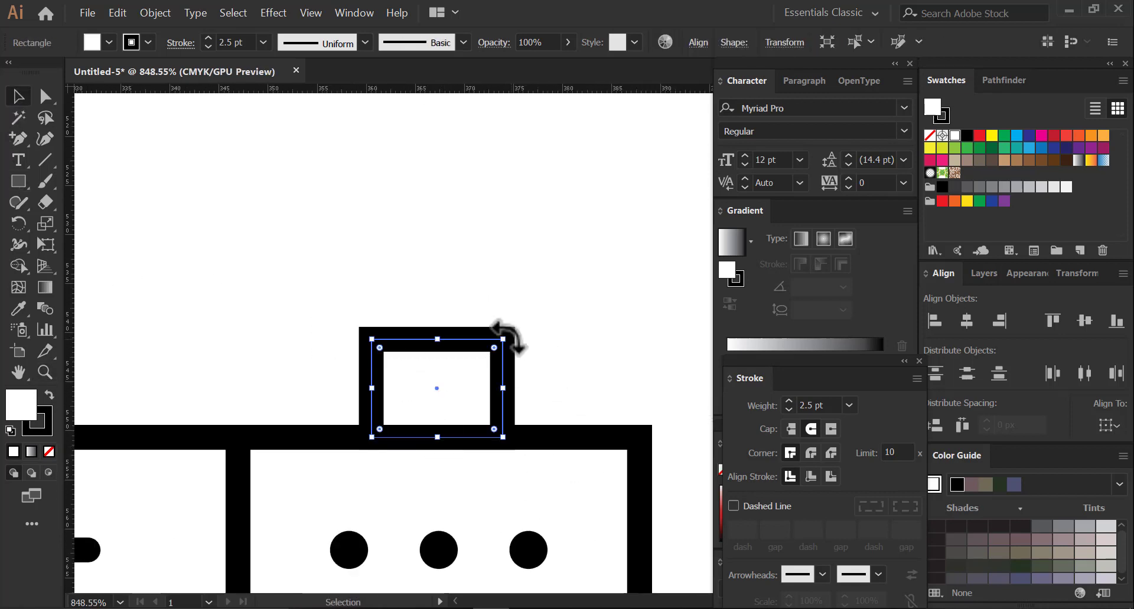
drag(503, 437, 479, 406)
click(561, 366)
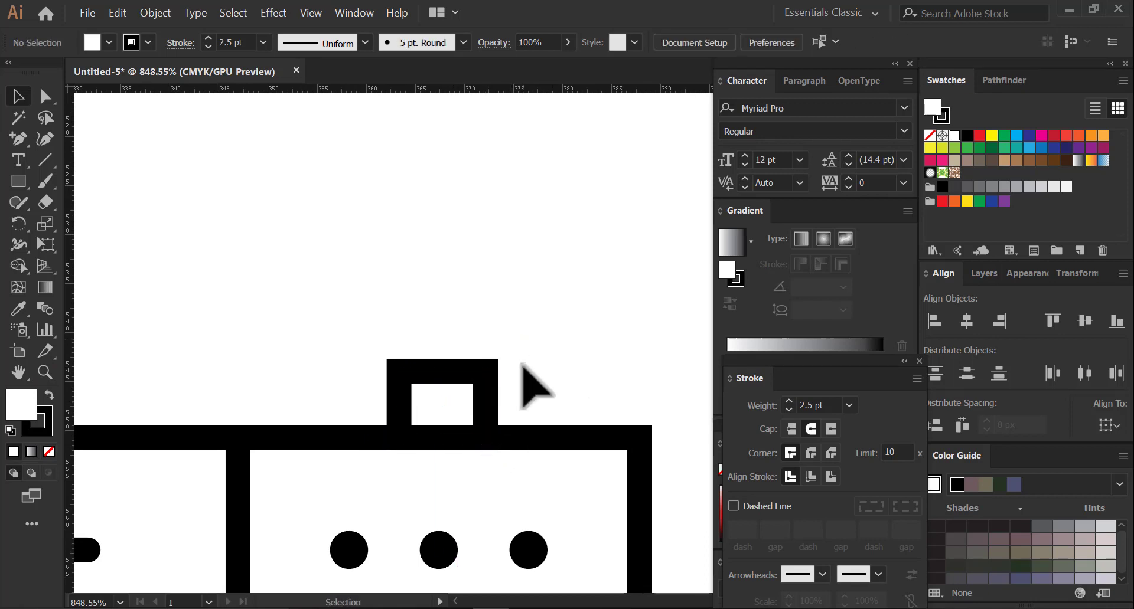
Step: Add a short horizontal handle line along the pot's top edge, extending past its left side
key(backslash)
drag(417, 371, 305, 371)
key(v)
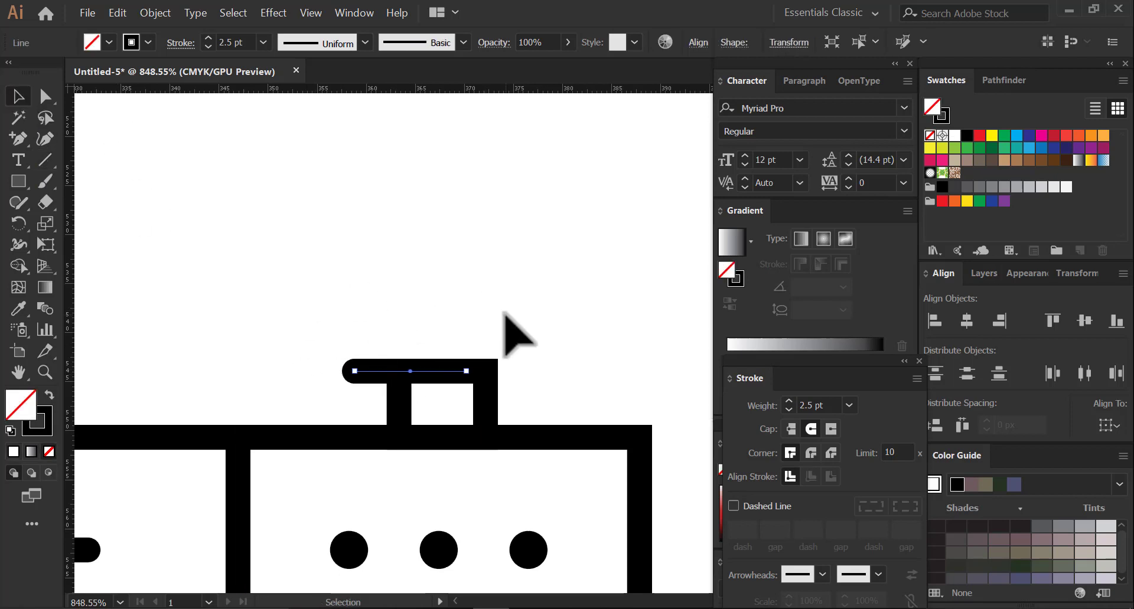
key(z)
click(546, 336)
alt+click(336, 342)
scroll(543, 411, down, 1)
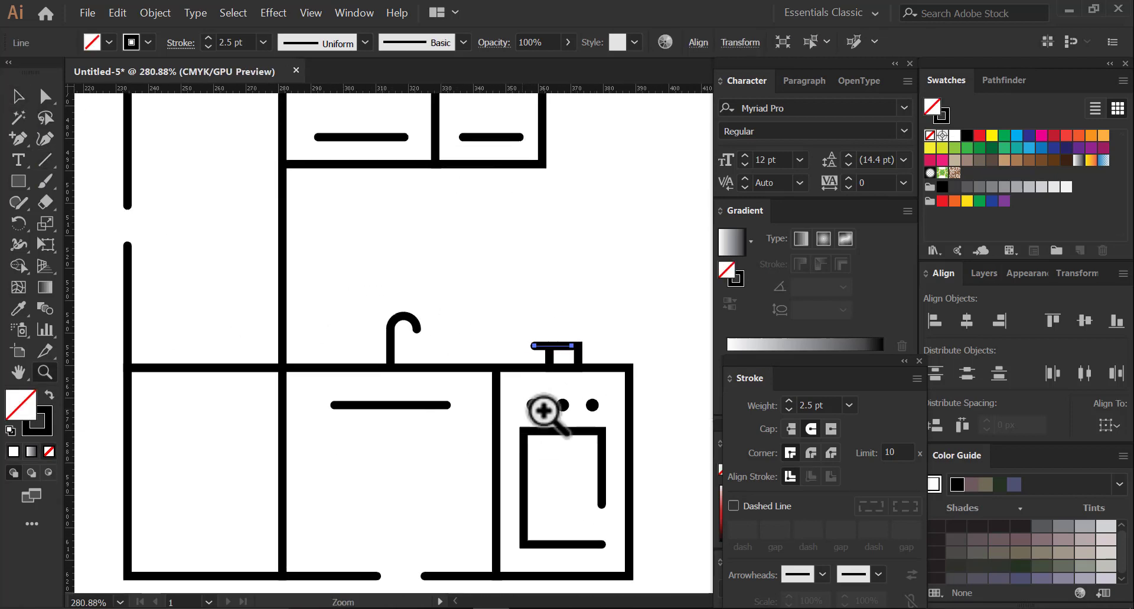
alt+click(543, 412)
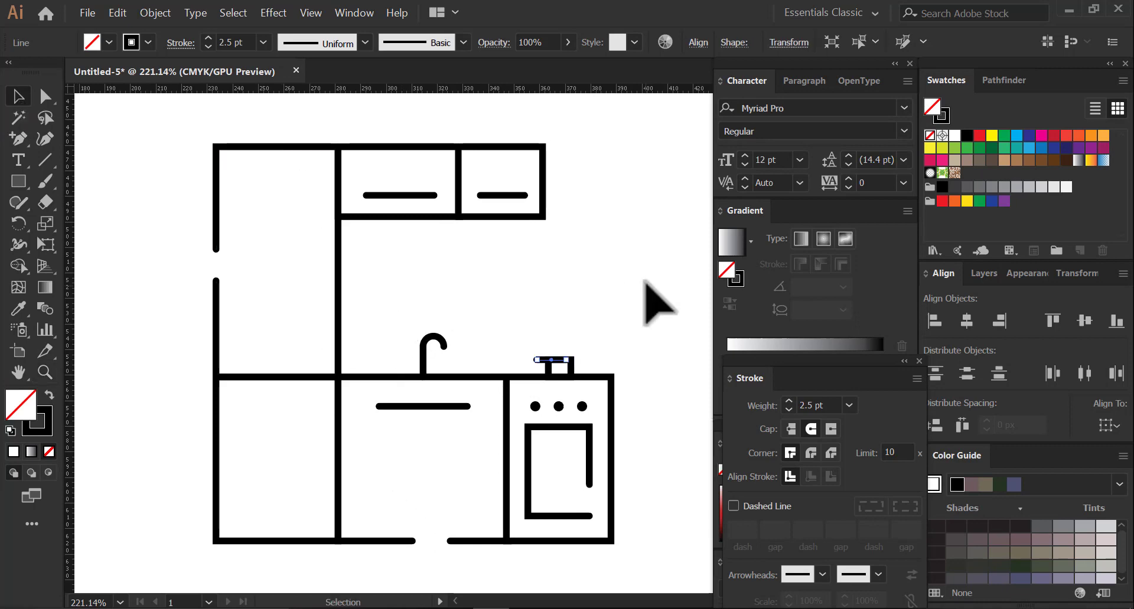
click(642, 281)
Step: Add anchor points at the two guides on the second wall cabinet's left edge and delete the segment between them
click(444, 161)
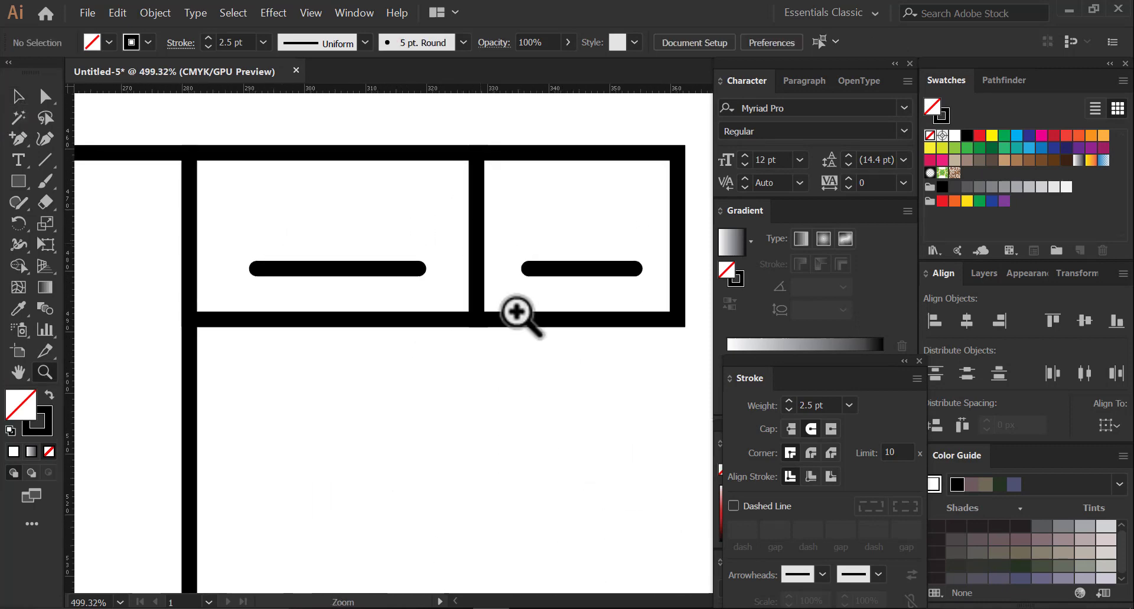
click(485, 215)
key(v)
click(487, 127)
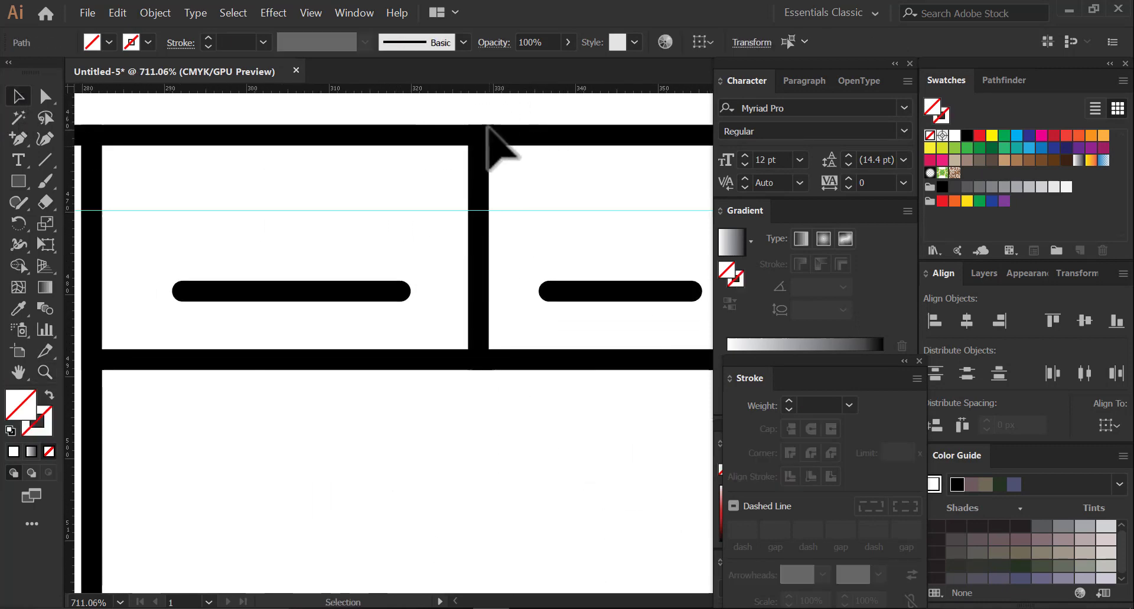
click(479, 286)
click(19, 138)
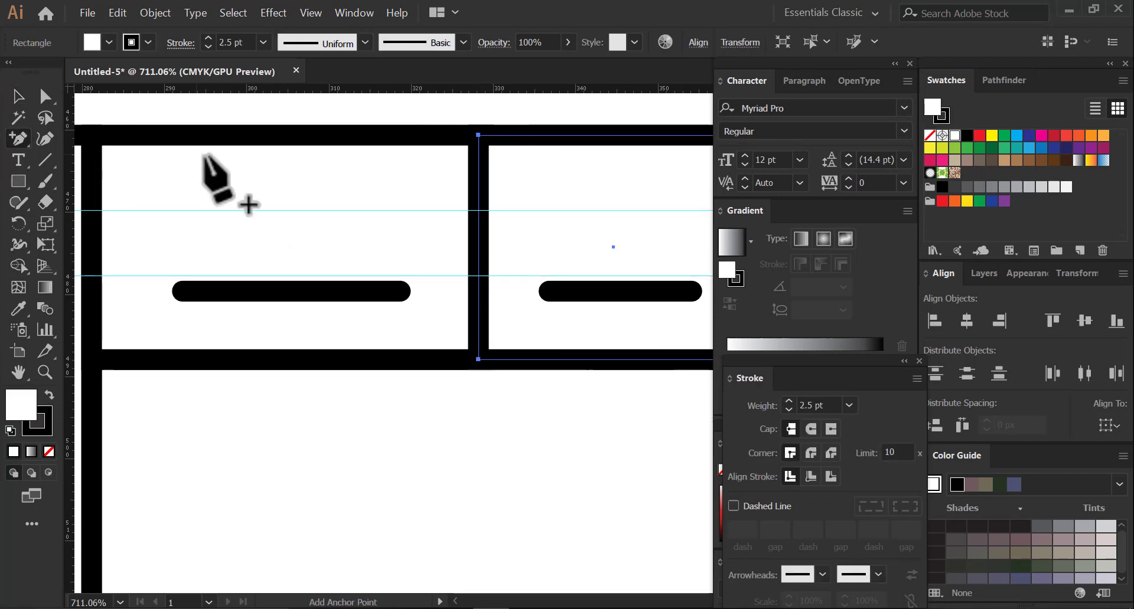
click(479, 210)
click(478, 244)
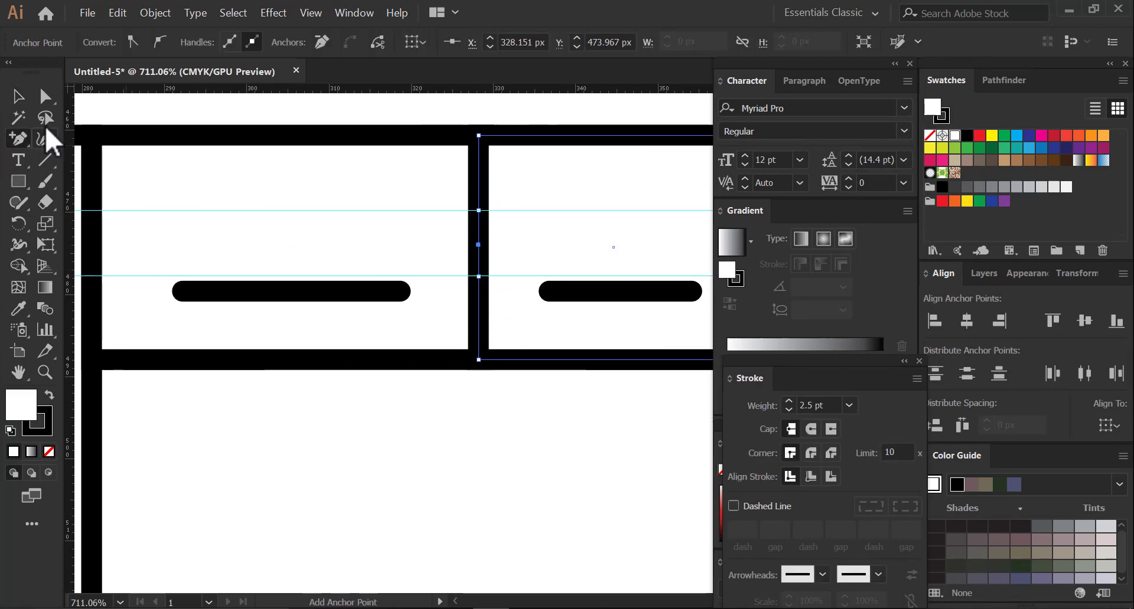
click(481, 245)
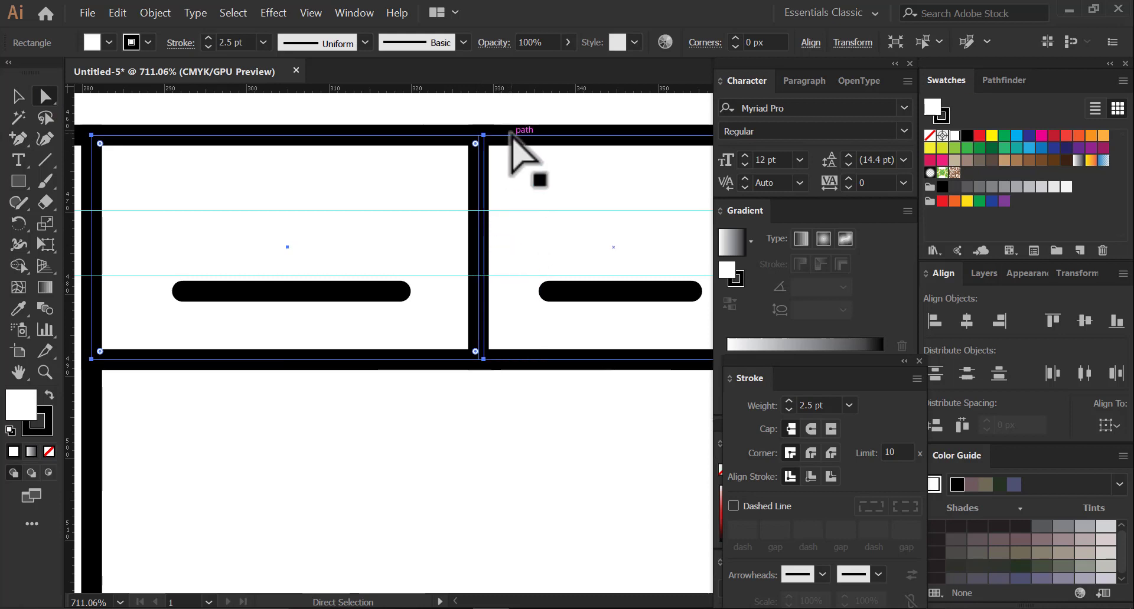
click(513, 138)
key(Delete)
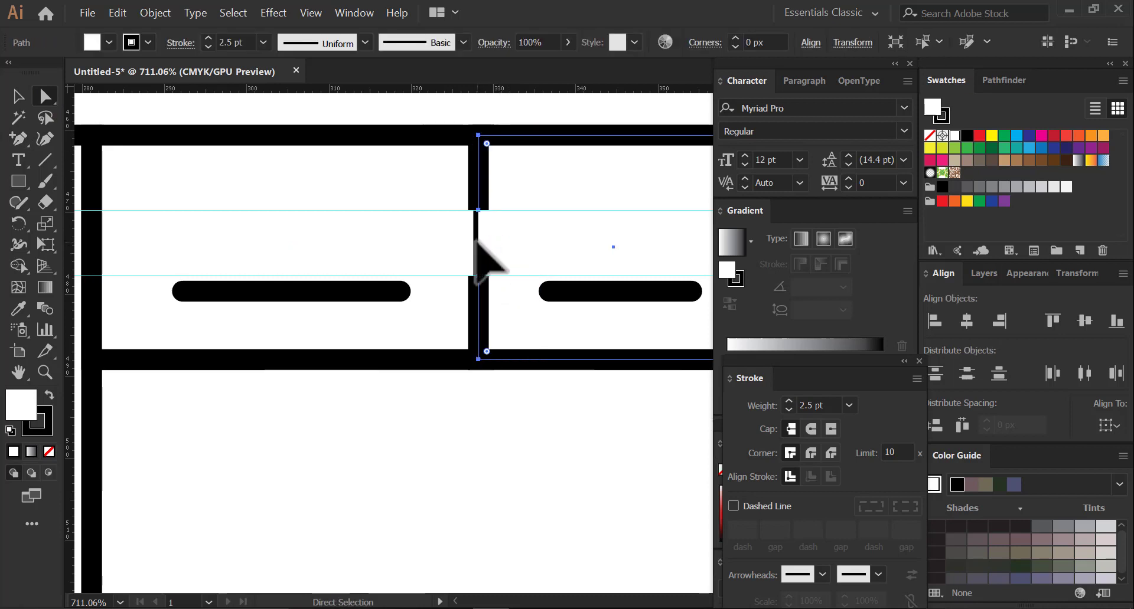
Step: Shift the second wall cabinet aside and cut a matching gap between the guides in the first cabinet's right edge
key(v)
click(478, 241)
click(512, 236)
shift+click(466, 241)
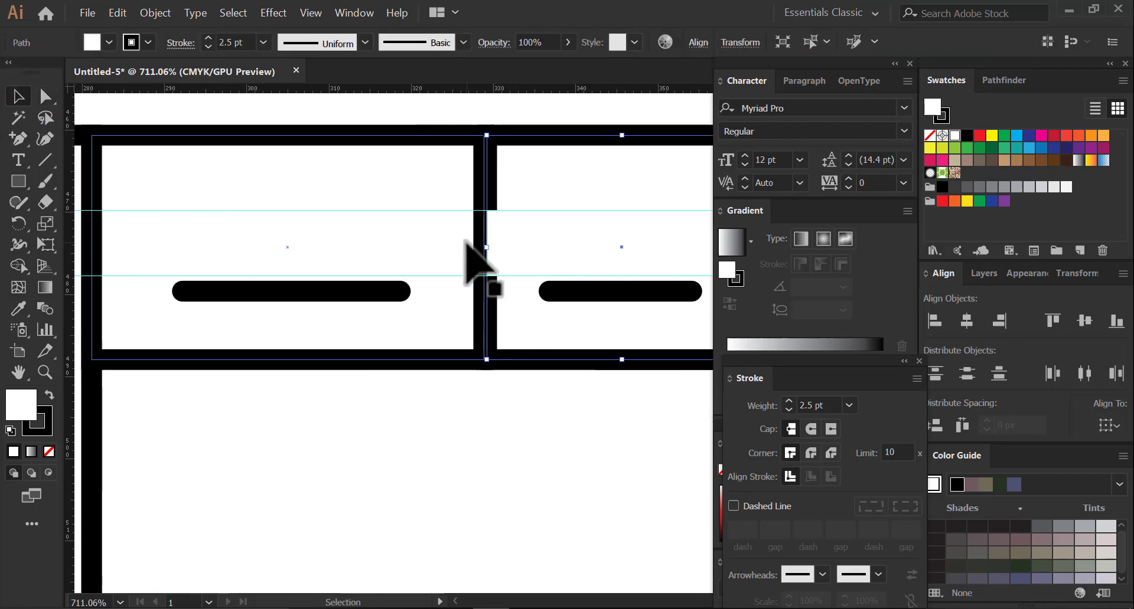
drag(490, 260, 506, 260)
click(483, 253)
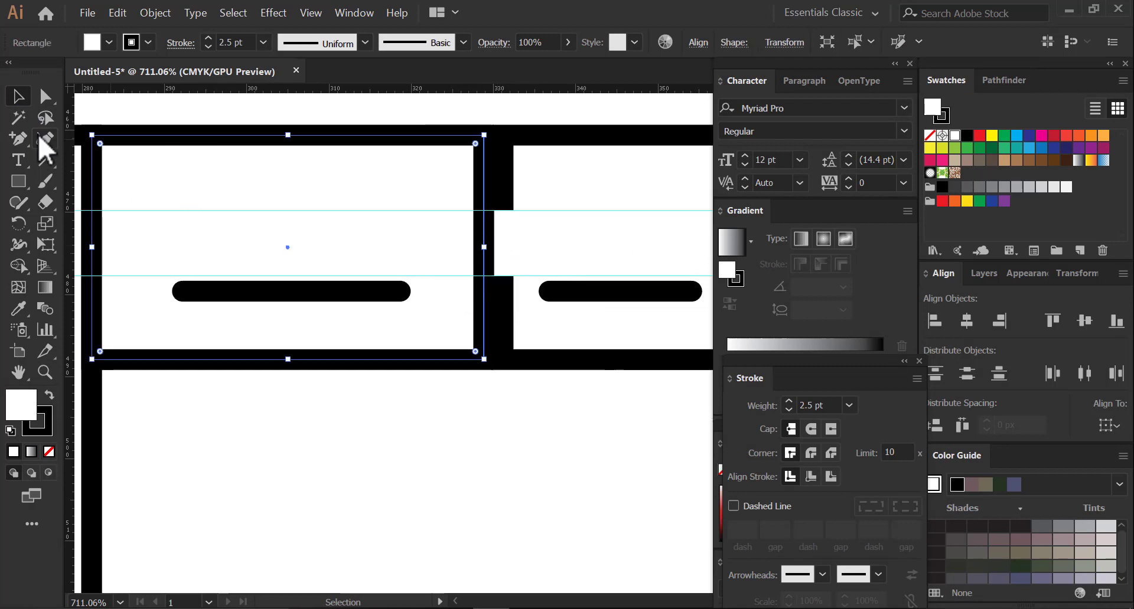
key(plus)
click(484, 211)
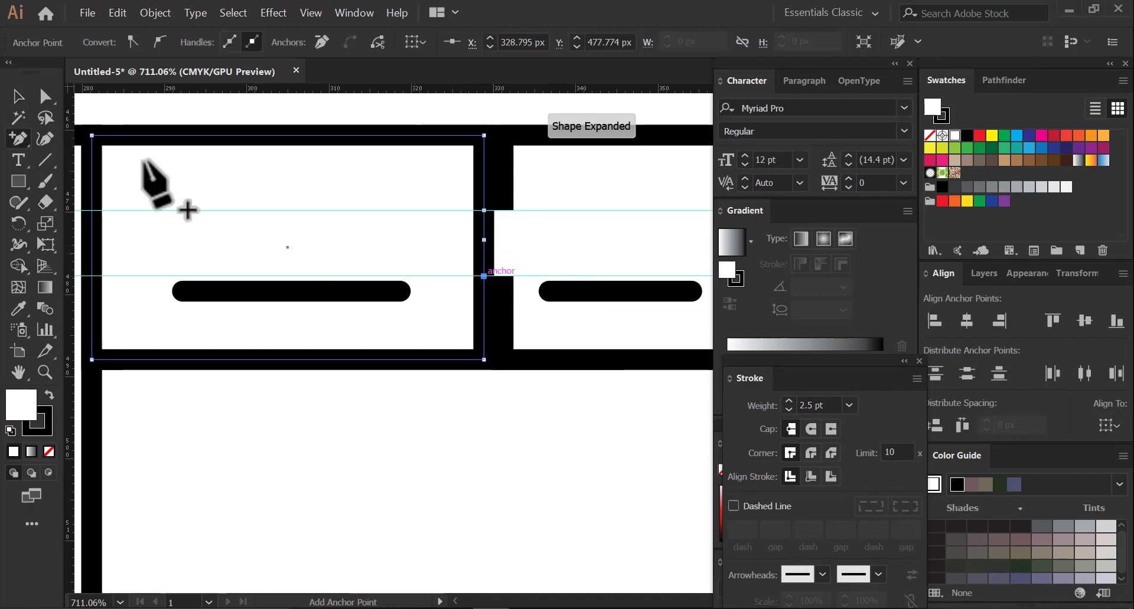
key(a)
click(493, 261)
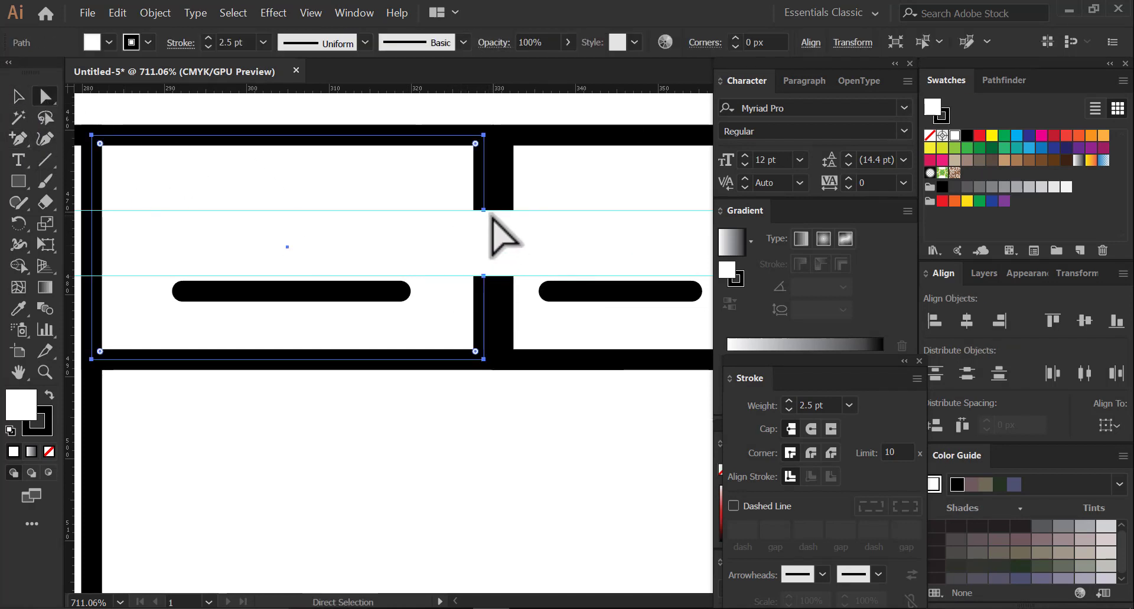
Step: Move the second wall cabinet back against the first and give the open ends of both cabinets round caps
click(18, 95)
click(534, 156)
key(Left)
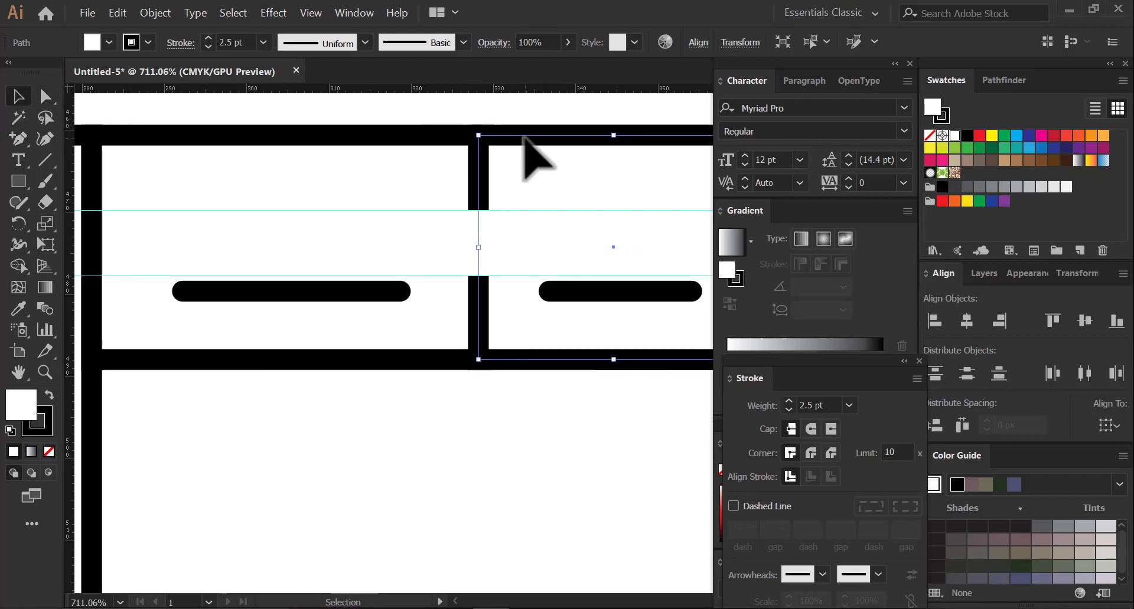
key(z)
scroll(525, 178, down, 5)
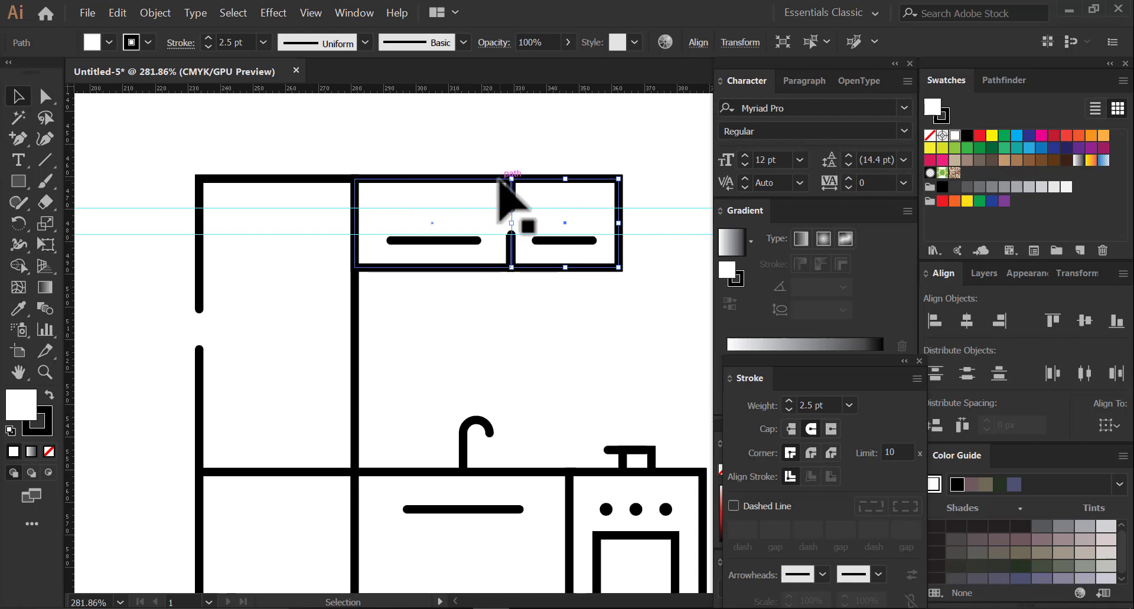
click(508, 204)
click(649, 291)
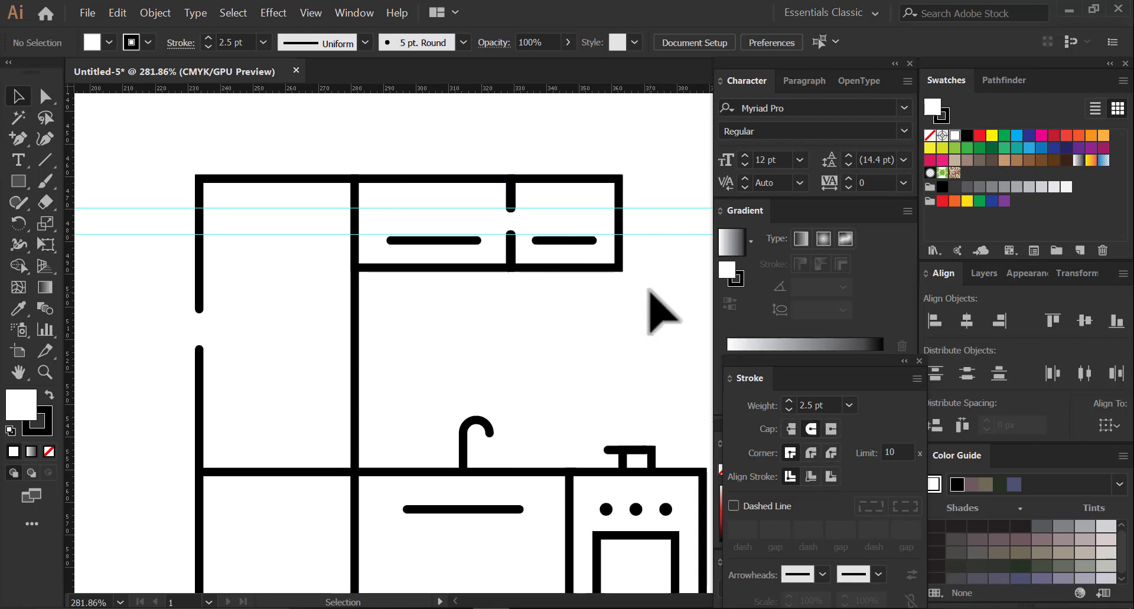
Step: Clear the two horizontal guides from the artboard
scroll(552, 275, down, 5)
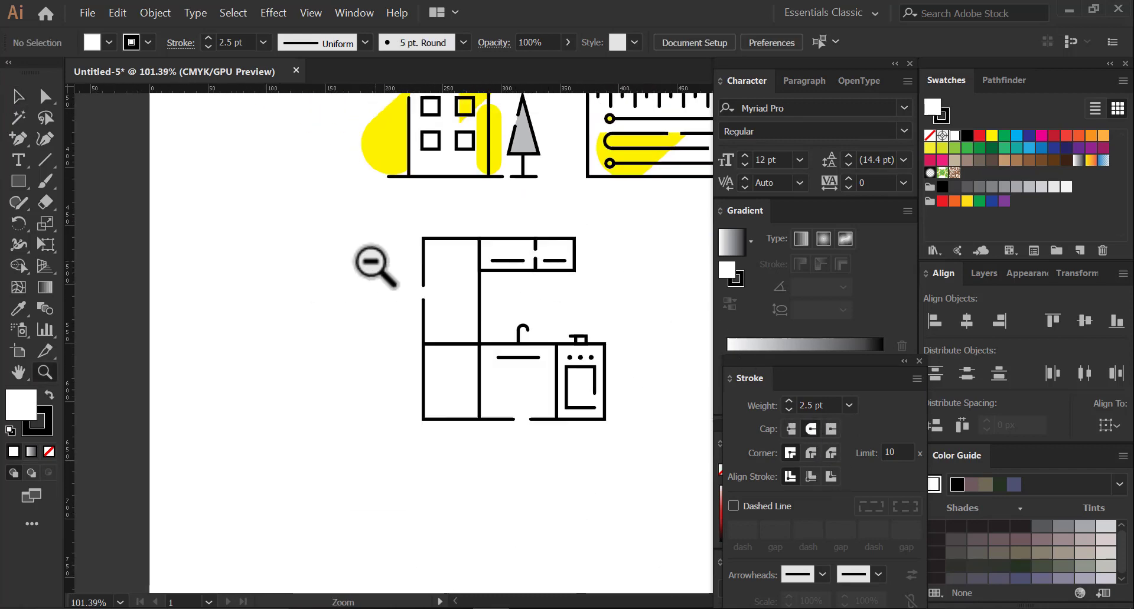
scroll(313, 373, up, 2)
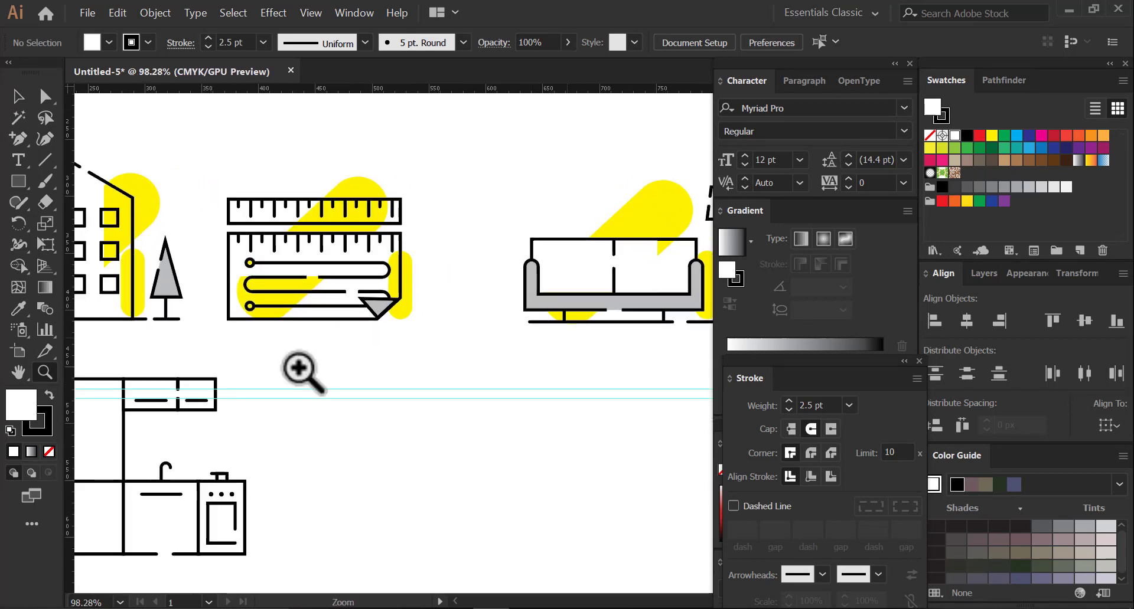
drag(409, 423, 407, 422)
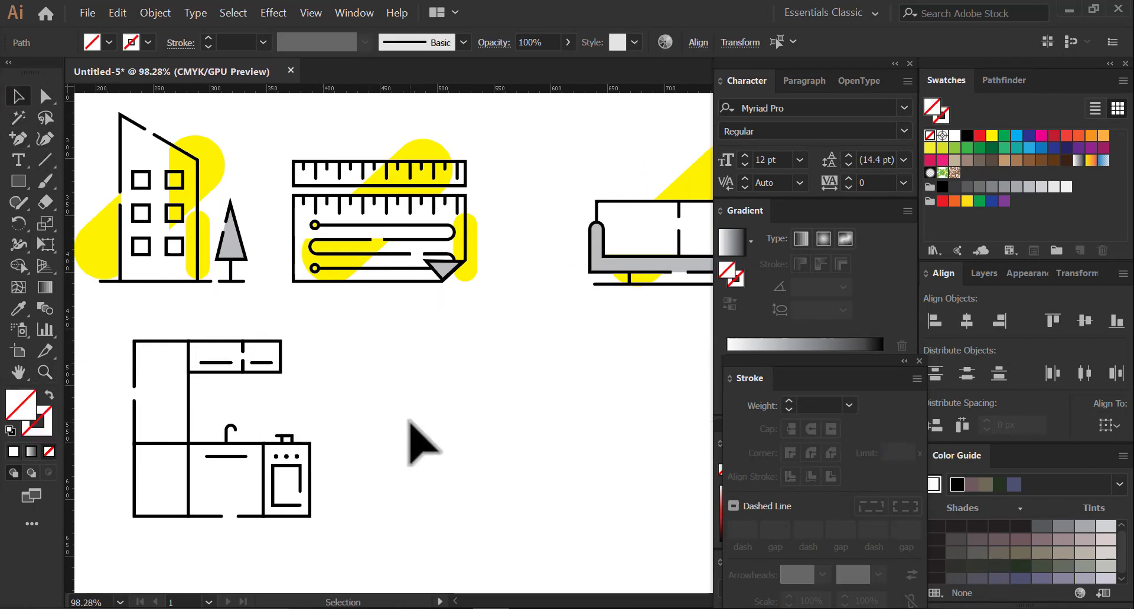
Step: Copy the building icon's diagonal yellow shape and upright rounded yellow bar onto the kitchen icon, placed behind its outlines
drag(377, 367, 385, 373)
drag(224, 177, 257, 370)
drag(225, 236, 334, 440)
drag(206, 430, 462, 442)
key(v)
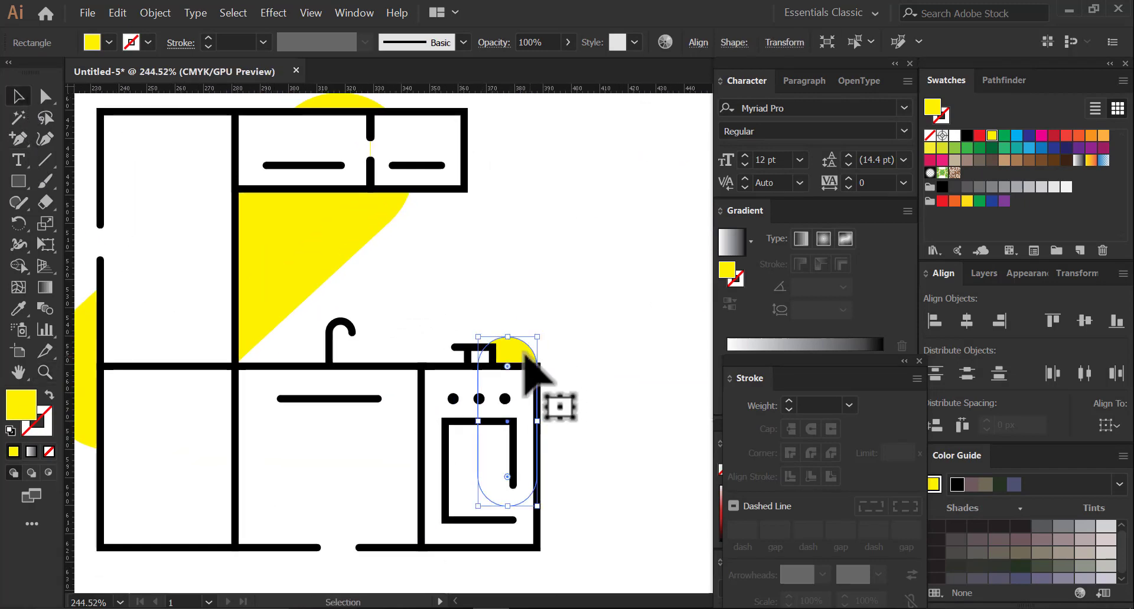
Step: Place the rounded yellow bar inside the oven's right side and arrange it above the oven body but behind the knobs and door
drag(531, 373, 535, 390)
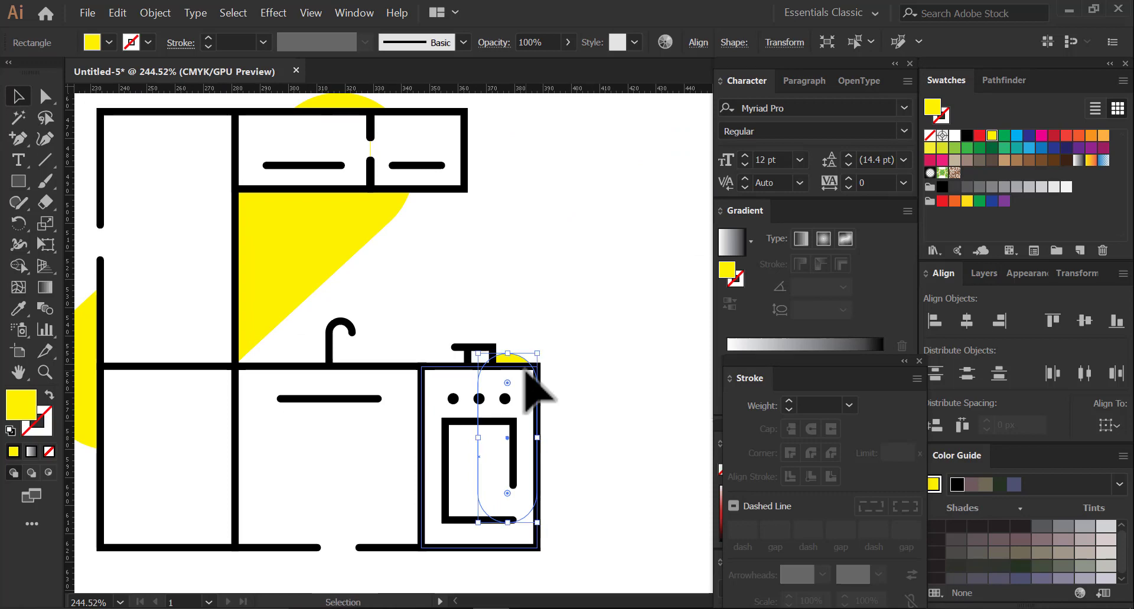
right_click(518, 357)
mouse_move(590, 292)
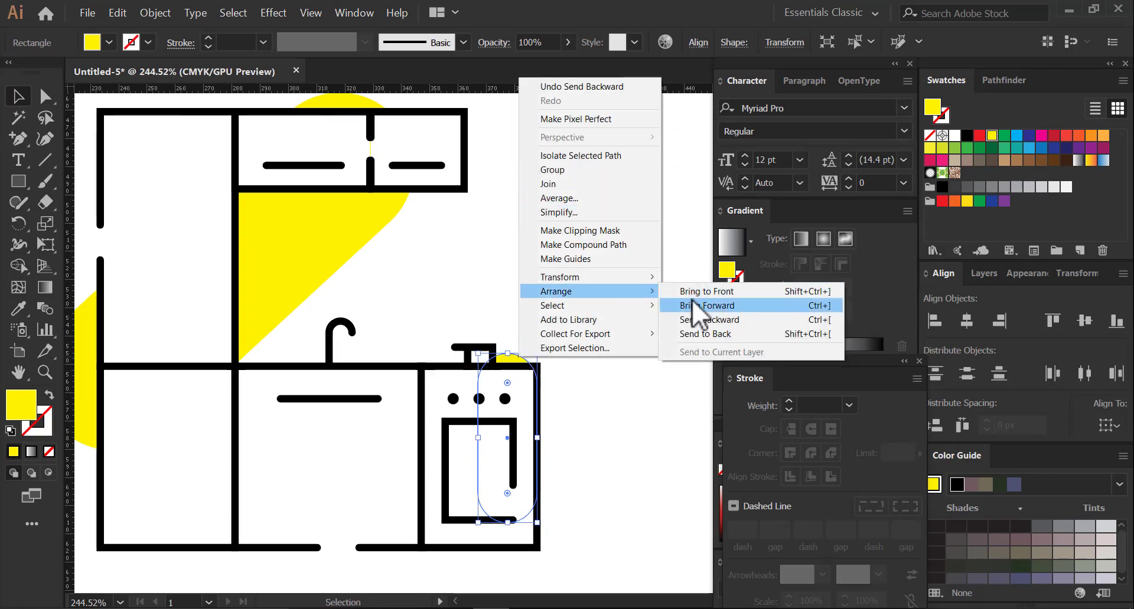
click(691, 307)
drag(516, 488, 514, 506)
right_click(507, 494)
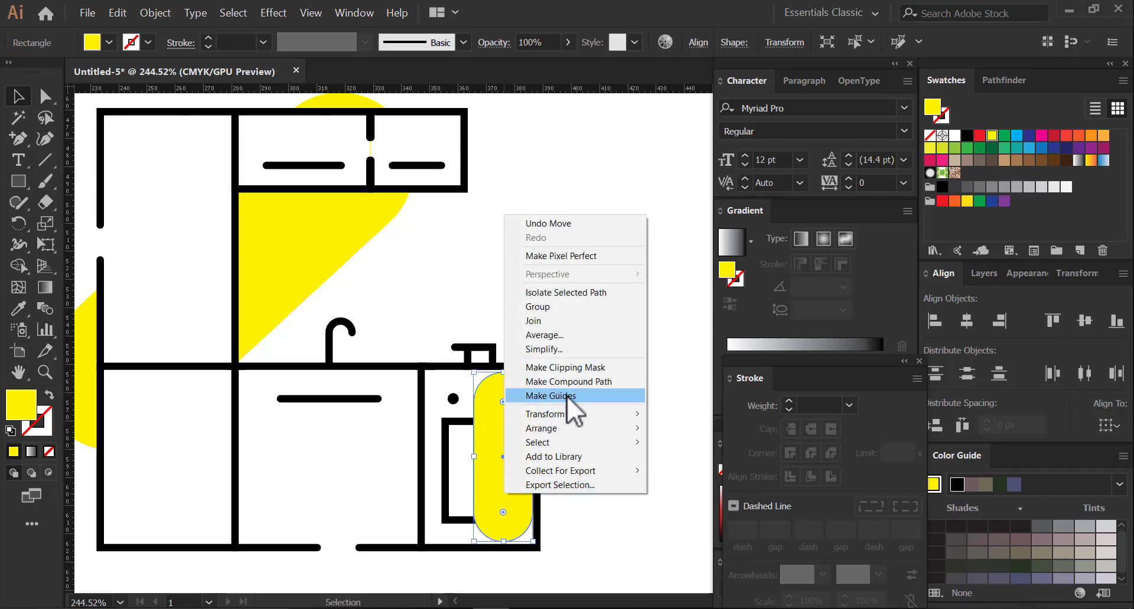
mouse_move(590, 428)
click(807, 456)
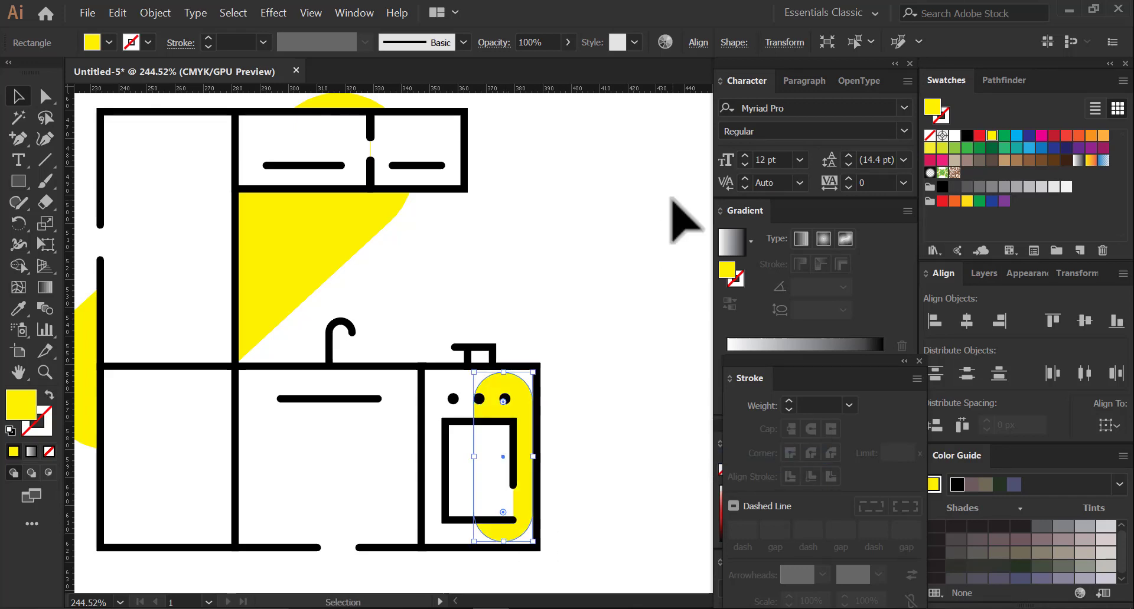
Step: Set the fill of the oven's inner door rectangle to None
click(621, 227)
click(512, 481)
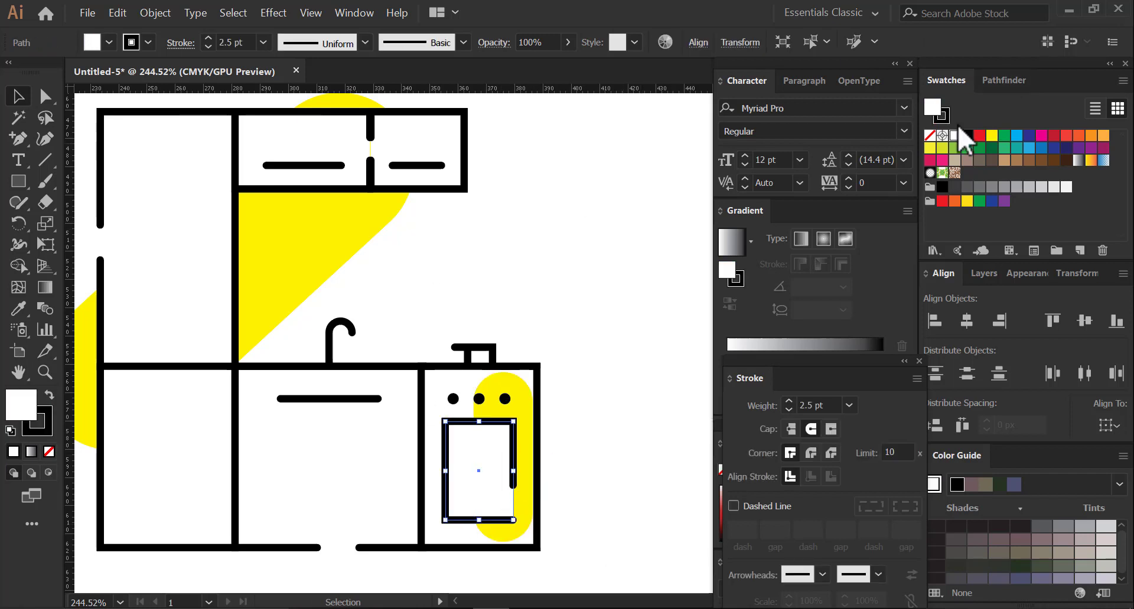
click(929, 135)
Step: Lengthen the diagonal yellow shape behind the kitchen icon so its upper end extends past the wall cabinets' outer edge
mouse_move(457, 419)
mouse_down()
mouse_move(481, 392)
mouse_move(291, 384)
mouse_move(267, 402)
mouse_move(281, 417)
mouse_up()
click(397, 374)
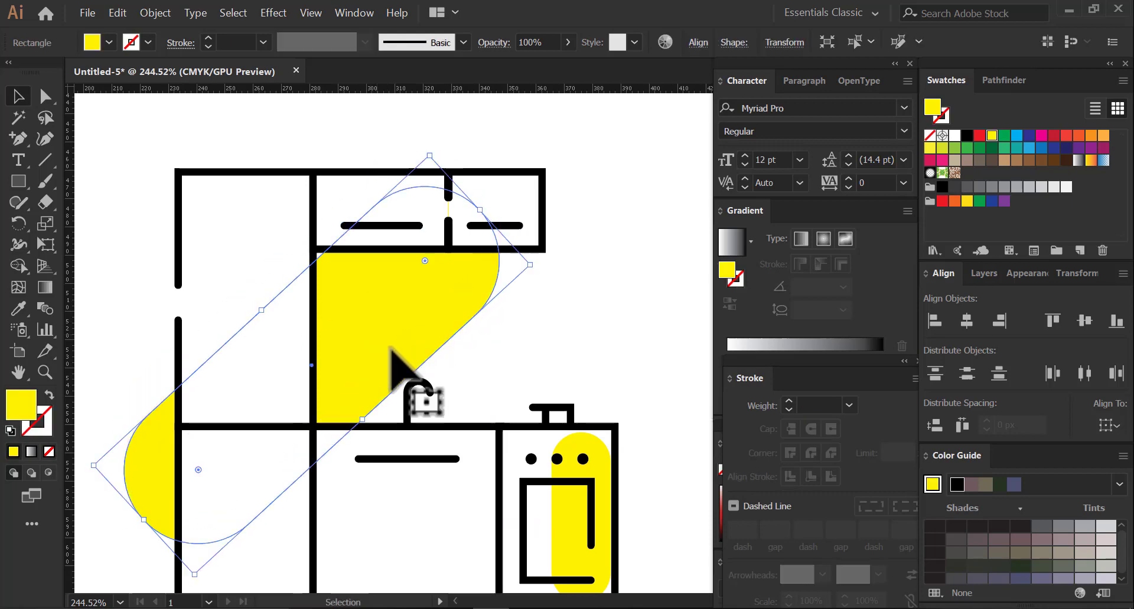
drag(481, 224, 554, 167)
scroll(488, 245, down, 3)
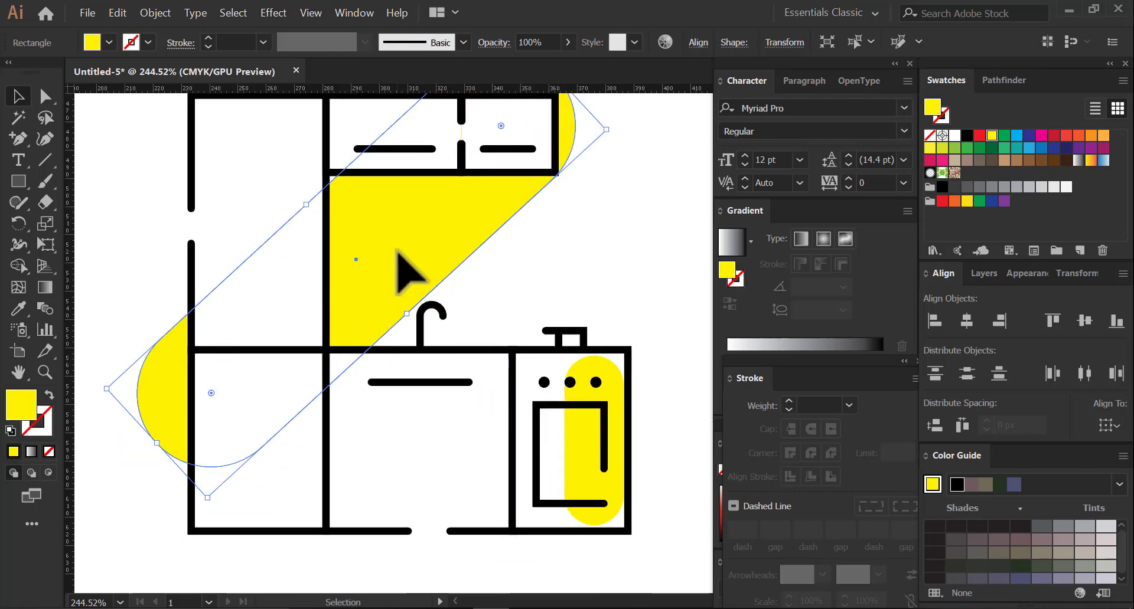
Step: Set the fill of the kitchen's lower-left cabinet and the tall cabinet above it to None
click(271, 476)
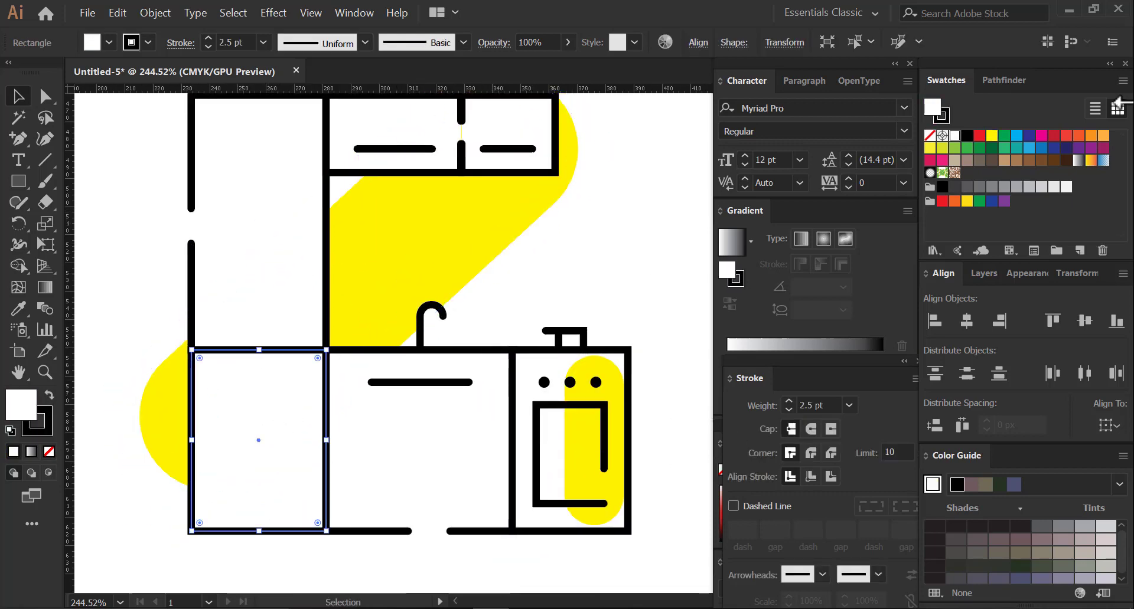
click(930, 136)
click(236, 272)
click(930, 136)
key(ctrl+shift+a)
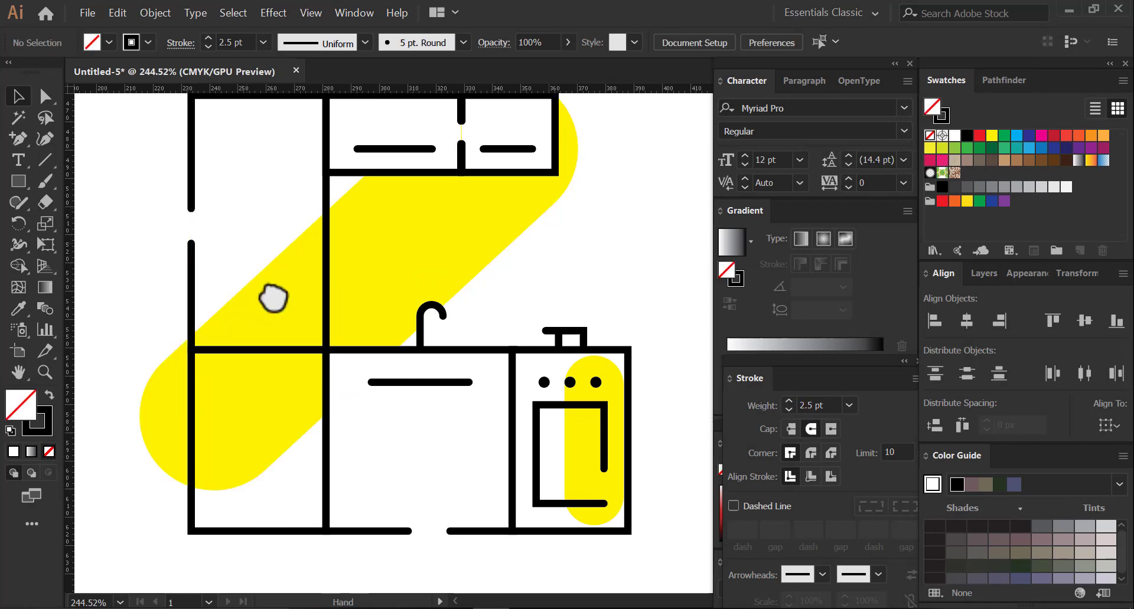
Step: Draw a white rectangle without a stroke over the inner side of the tall cabinet to mask the yellow shape
drag(273, 298, 303, 351)
drag(272, 160, 353, 397)
click(954, 135)
key(x)
click(930, 136)
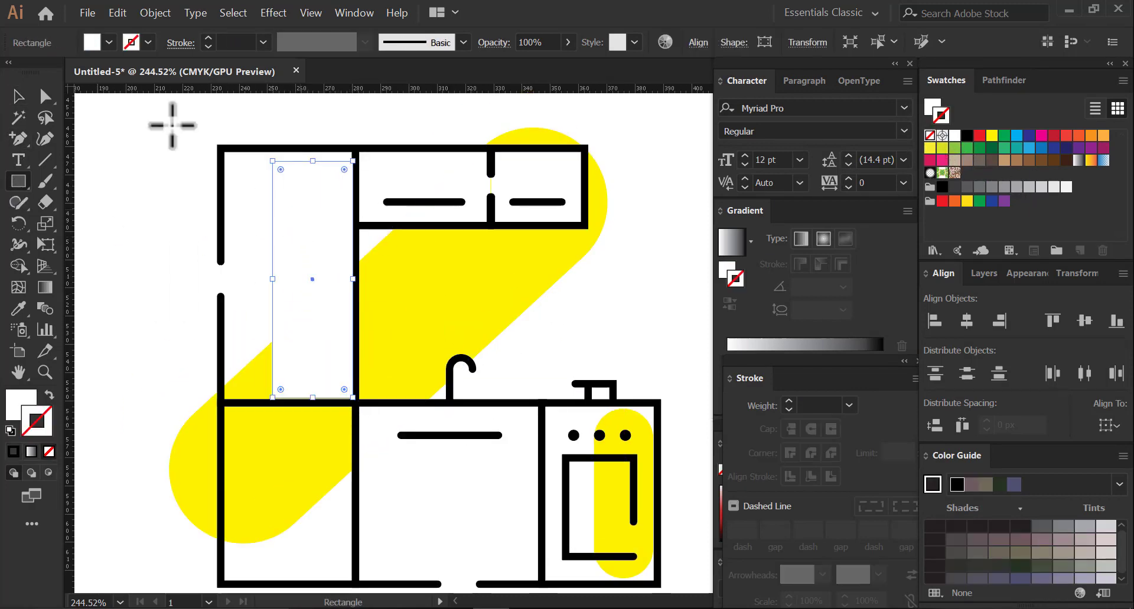
key(v)
Step: Try masking the yellow shape below the wall cabinets with a shortened copy of the white rectangle
drag(425, 374, 402, 301)
drag(296, 253, 384, 314)
drag(377, 391, 385, 284)
click(573, 253)
key(z)
drag(605, 276, 472, 300)
drag(473, 300, 506, 300)
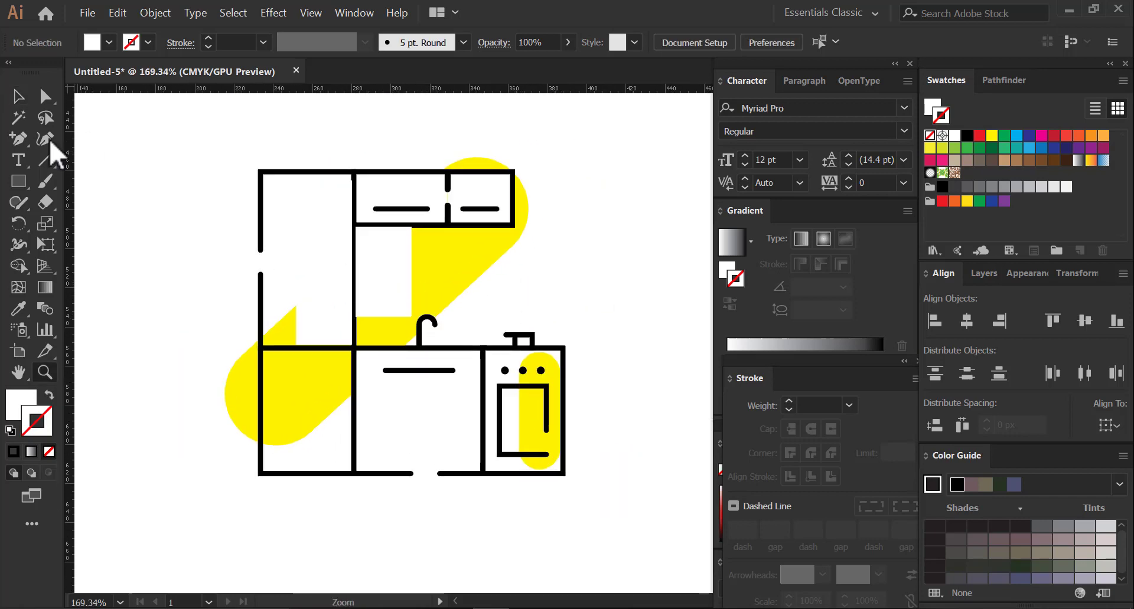
Step: Shorten the tall cabinet's white rectangle from below and delete its copy under the wall cabinets
click(301, 287)
drag(324, 345, 338, 290)
click(403, 267)
key(Delete)
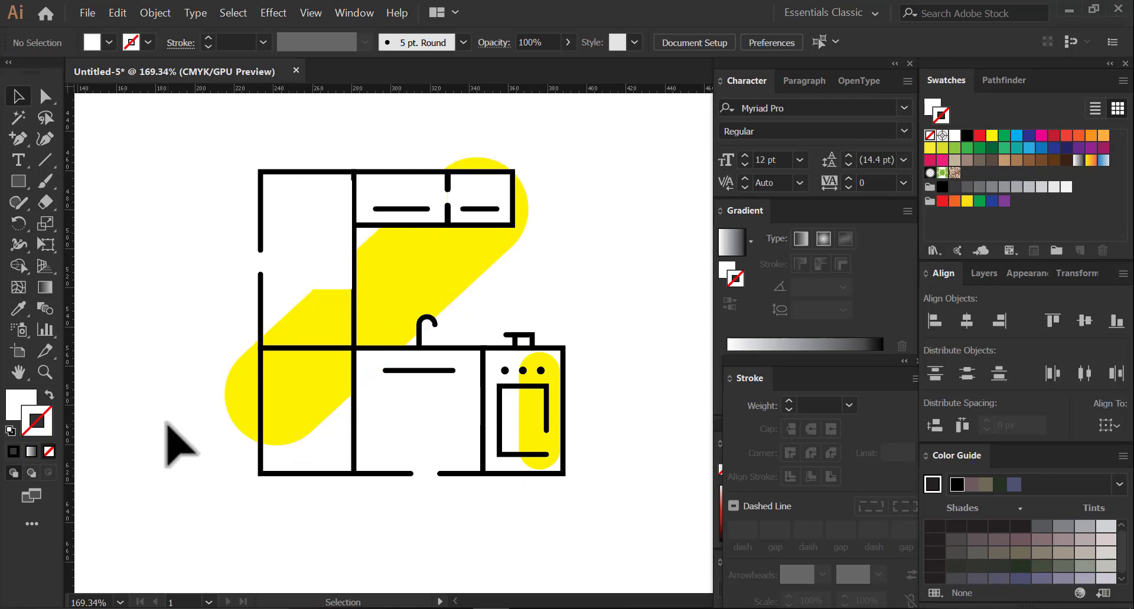
Step: Set the stroke colour of the lower-left cabinet rectangle to white
click(302, 473)
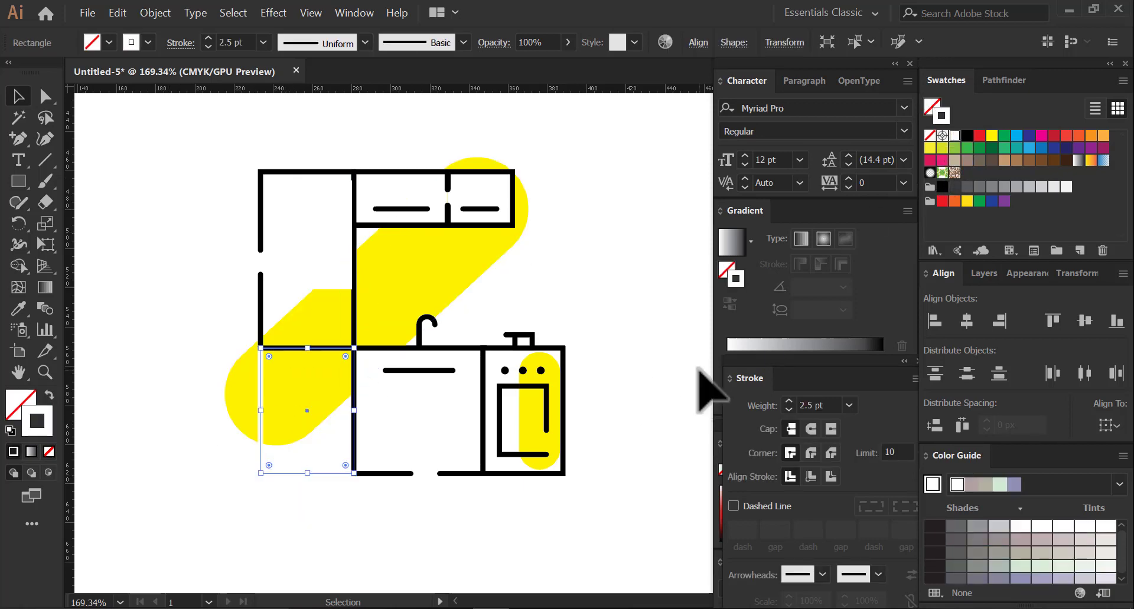
click(954, 136)
click(647, 324)
Step: Draw a white circle about 31 px wide in the empty area beside the kitchen icon, with a 2.5 pt black stroke
drag(647, 324, 356, 277)
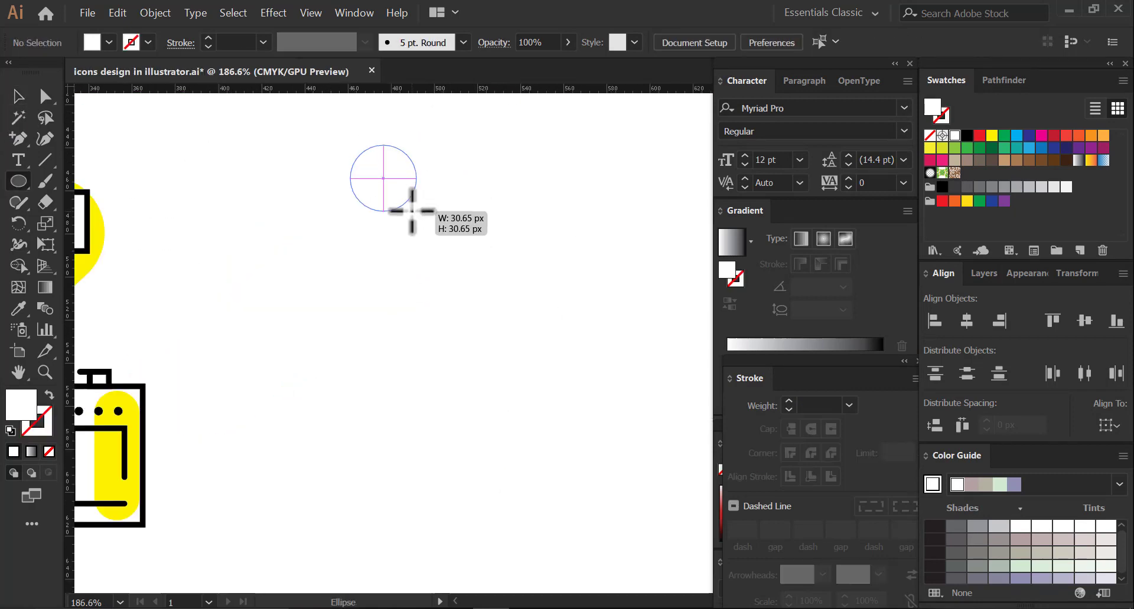
drag(413, 209, 417, 211)
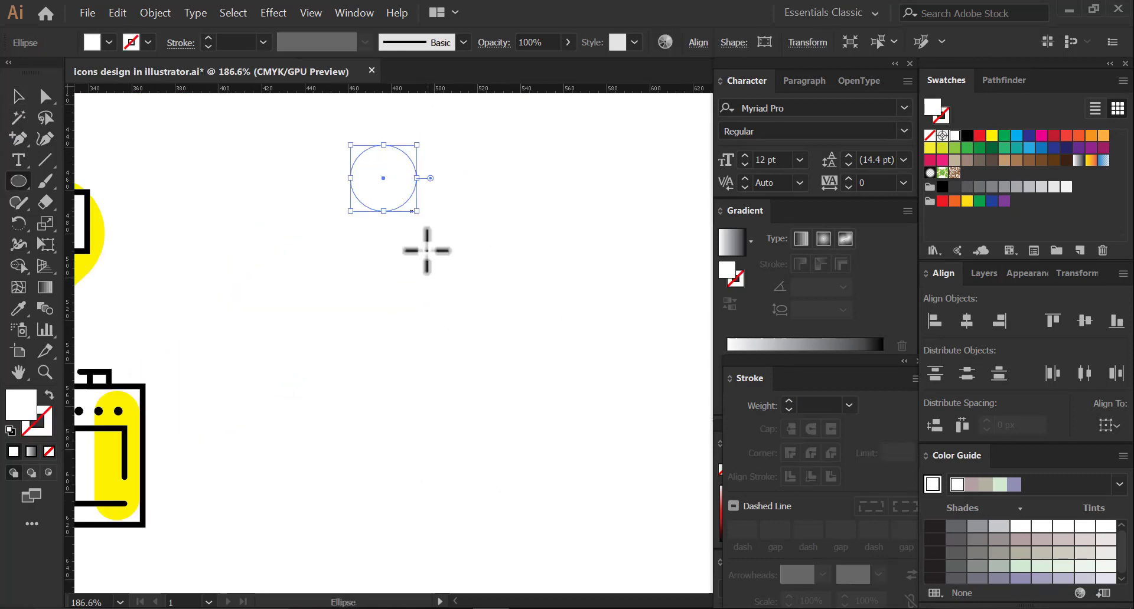
text(2.5)
key(Return)
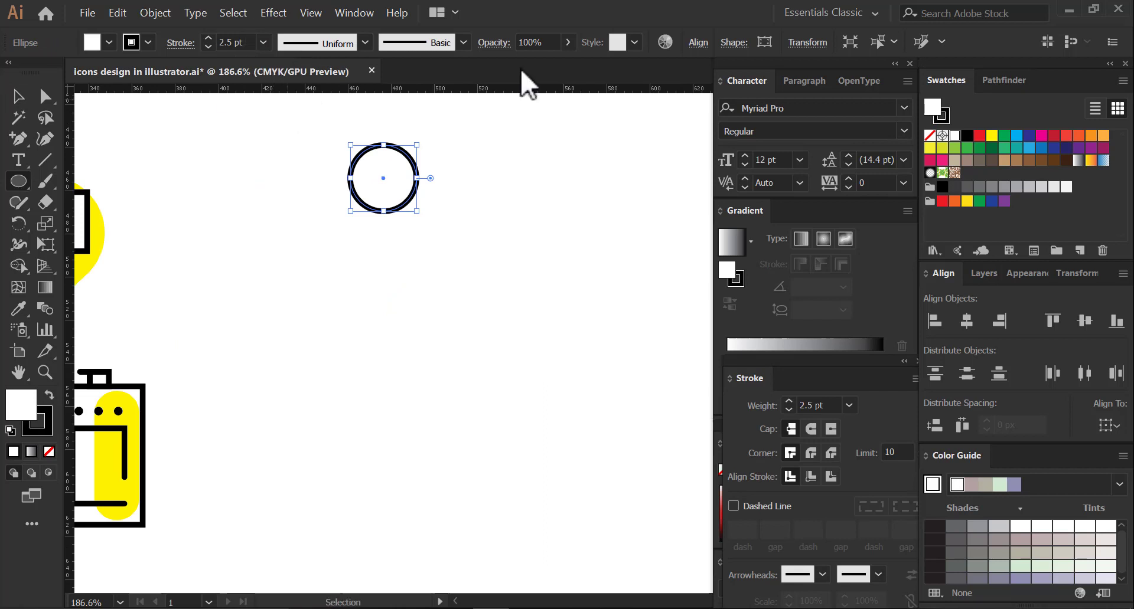
Step: Draw a tall narrow rounded rectangle below the head circle and tilt it so its lower end leans left
drag(392, 338, 380, 278)
drag(18, 182, 94, 202)
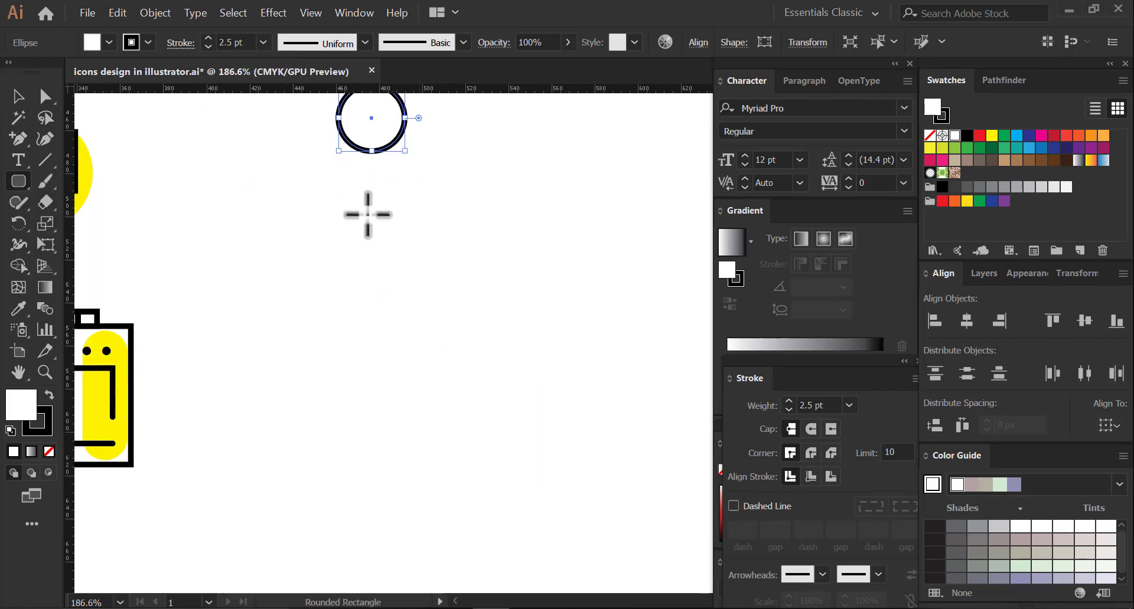
mouse_move(338, 202)
mouse_down()
mouse_move(385, 443)
mouse_move(381, 482)
mouse_up()
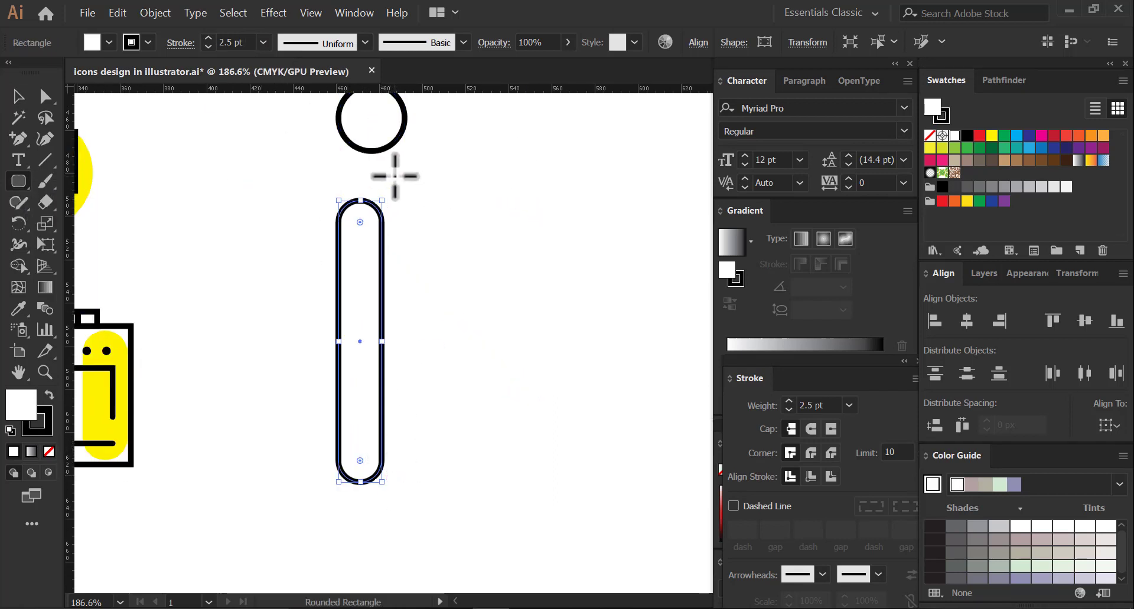
click(17, 102)
mouse_move(392, 228)
mouse_down()
mouse_move(410, 222)
mouse_move(404, 231)
mouse_up()
mouse_move(386, 267)
mouse_down()
mouse_move(387, 252)
mouse_move(379, 261)
mouse_up()
click(430, 271)
Step: Place a copy of the tilted rounded bar in the empty space to its right
click(373, 322)
click(398, 312)
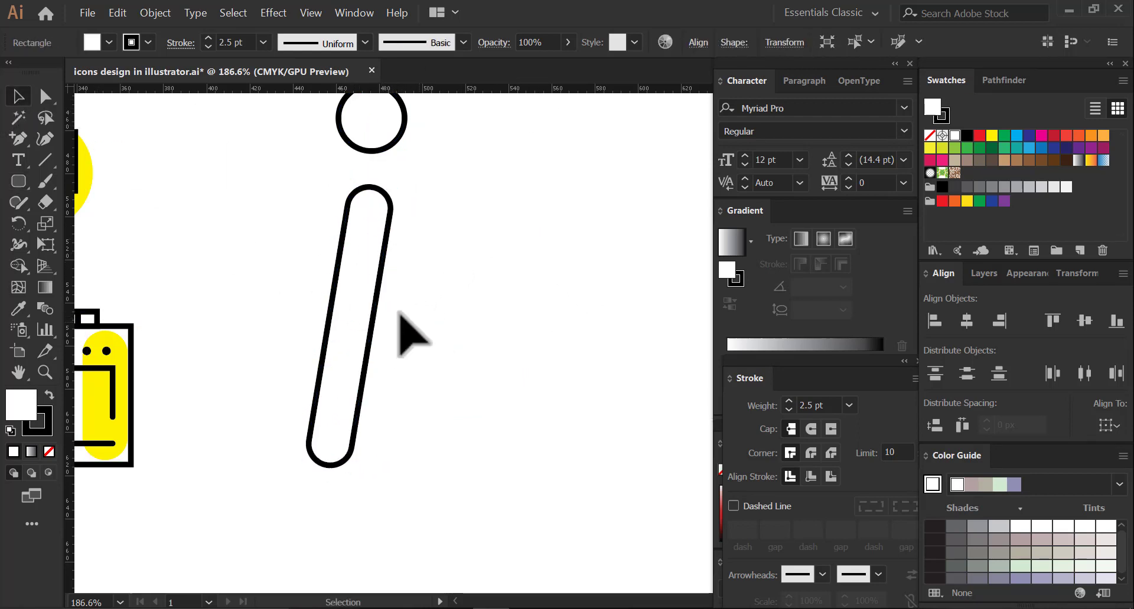
click(374, 334)
drag(387, 309, 446, 301)
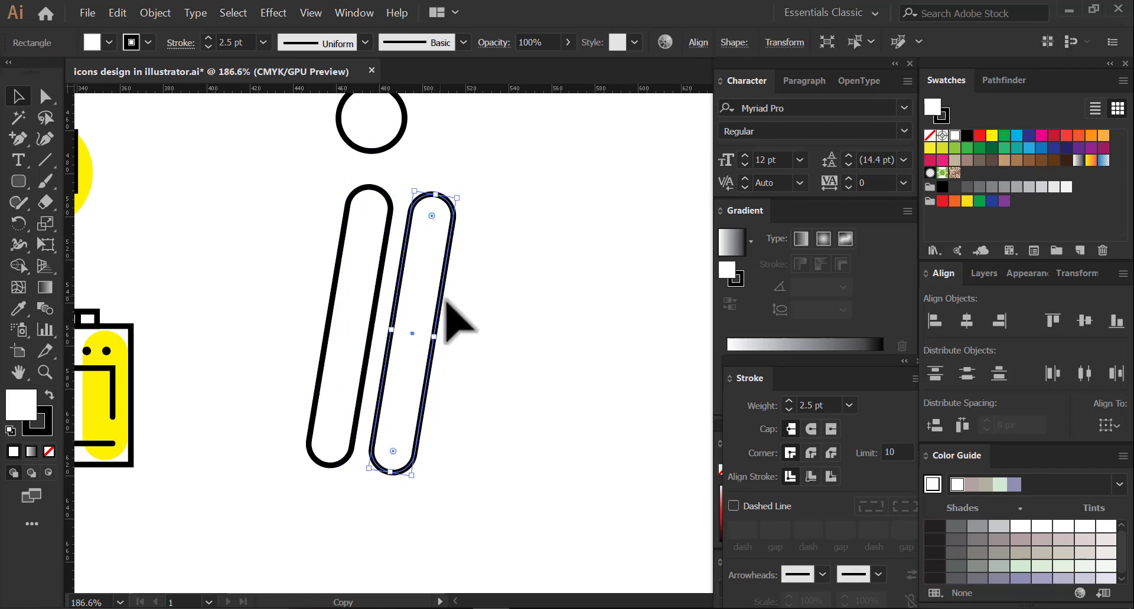
drag(429, 378, 527, 358)
click(45, 96)
drag(476, 148, 587, 248)
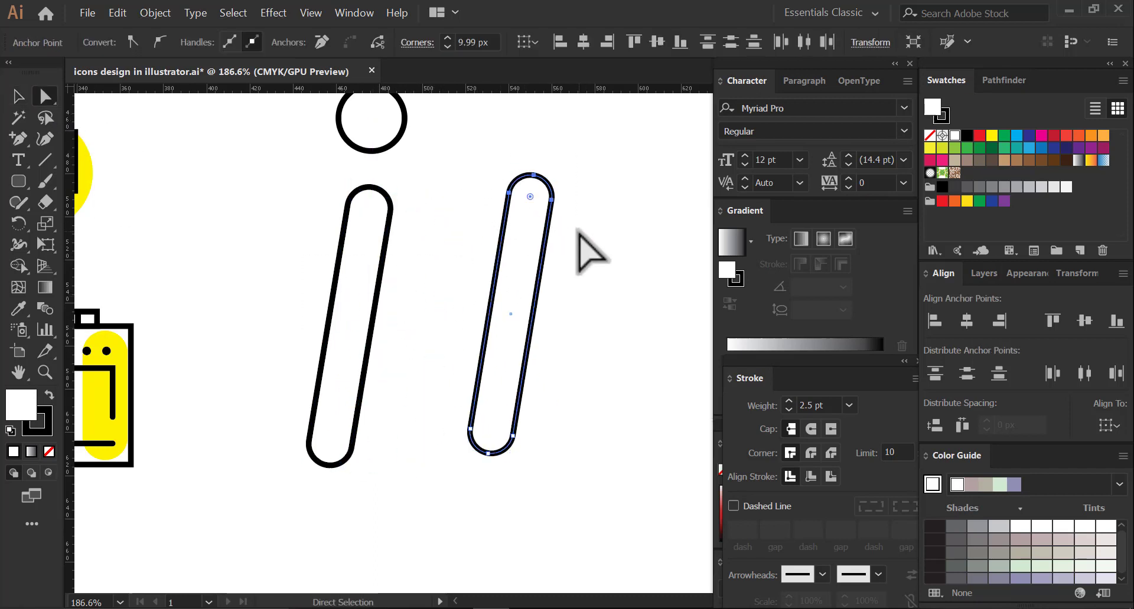
key(Delete)
key(ctrl+z)
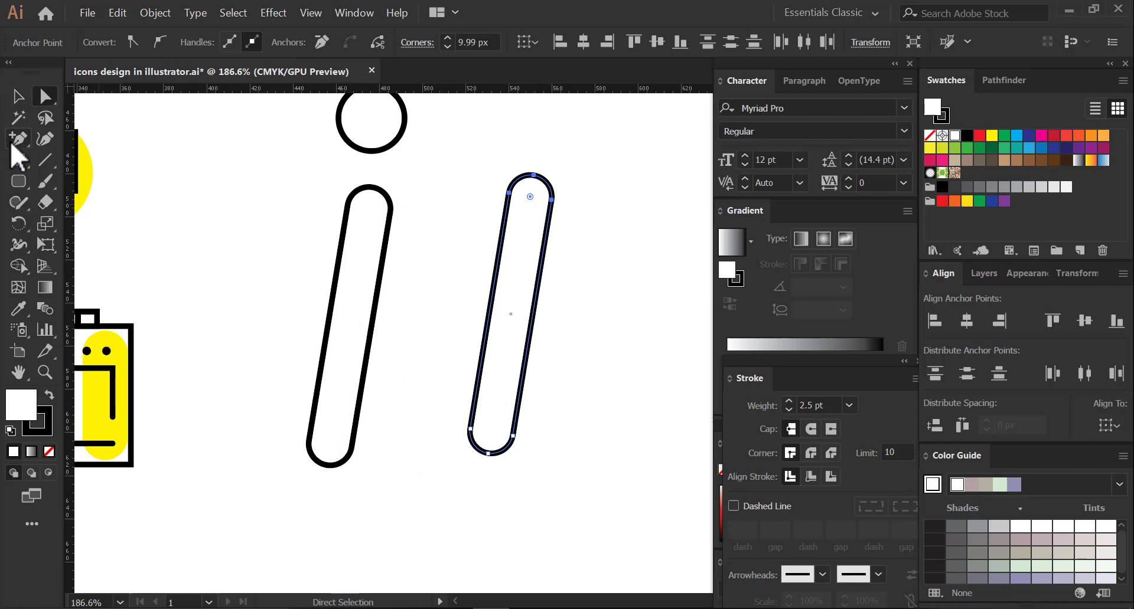
Step: Cut the copied bar at added mid-side anchor points, remove its upper part and angle the remainder beside the body as the back leg
click(16, 141)
click(478, 371)
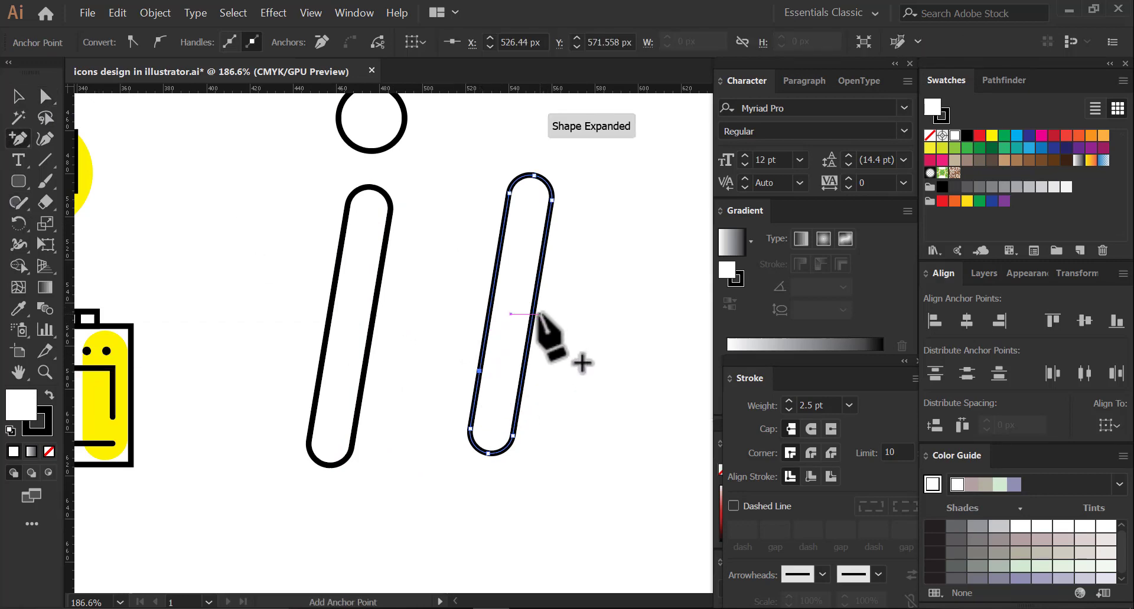
click(529, 326)
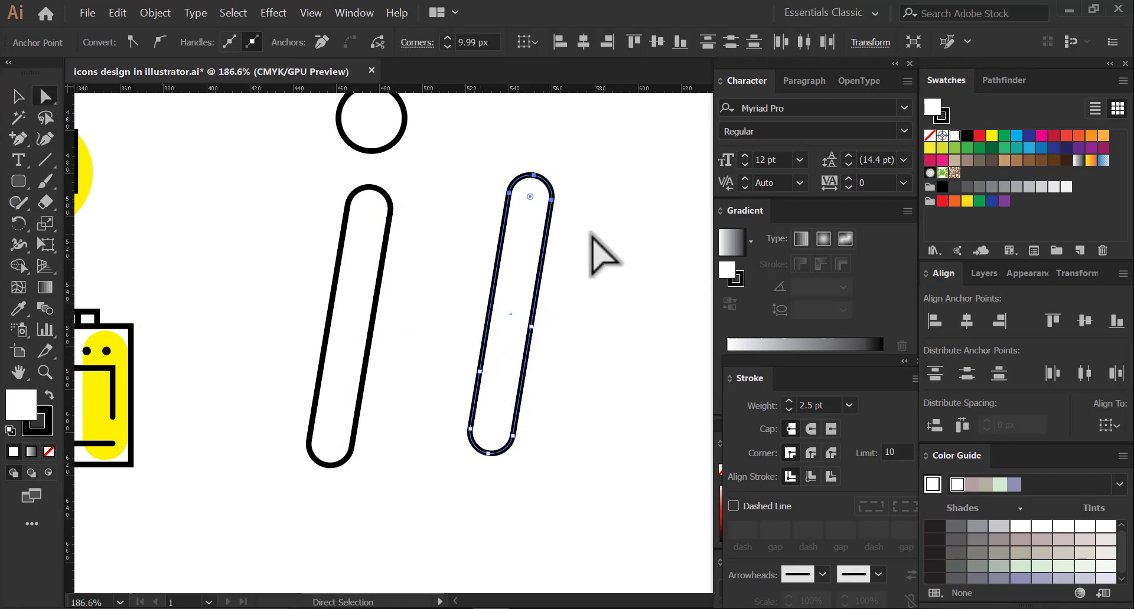
key(Delete)
drag(538, 455, 423, 412)
click(572, 498)
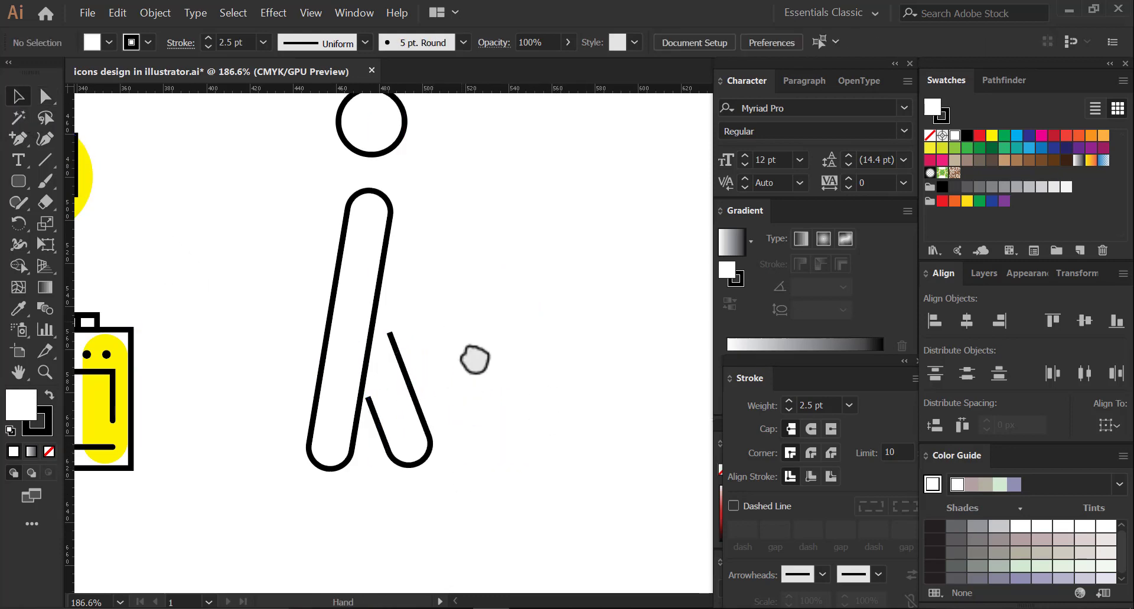
Step: Copy the body bar, shorten it and rotate it into an arm slanting down to the left from the shoulder
drag(374, 278, 414, 349)
drag(426, 304, 473, 298)
drag(435, 523, 537, 261)
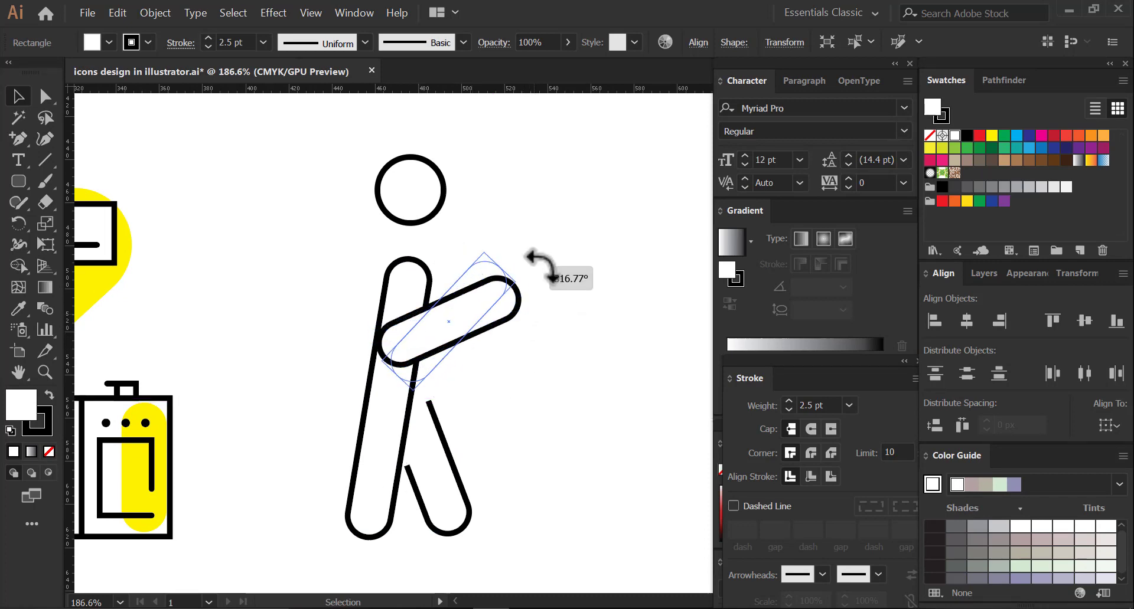
click(549, 254)
drag(476, 319, 408, 290)
click(472, 322)
Step: Align the arm's rounded upper end exactly with the rounded top of the body bar
key(z)
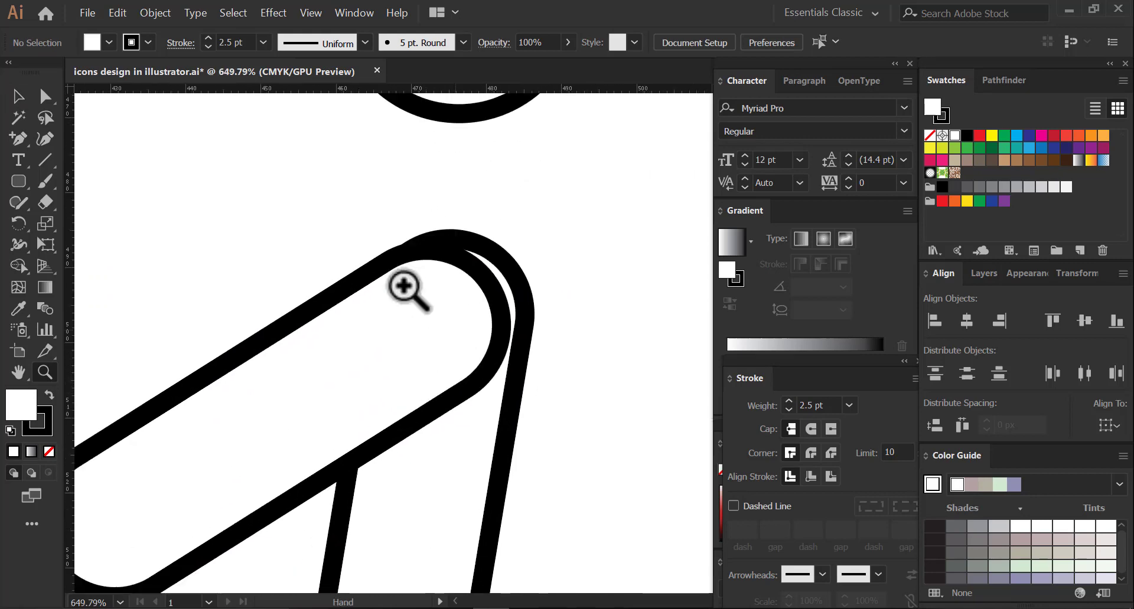
drag(361, 328, 345, 296)
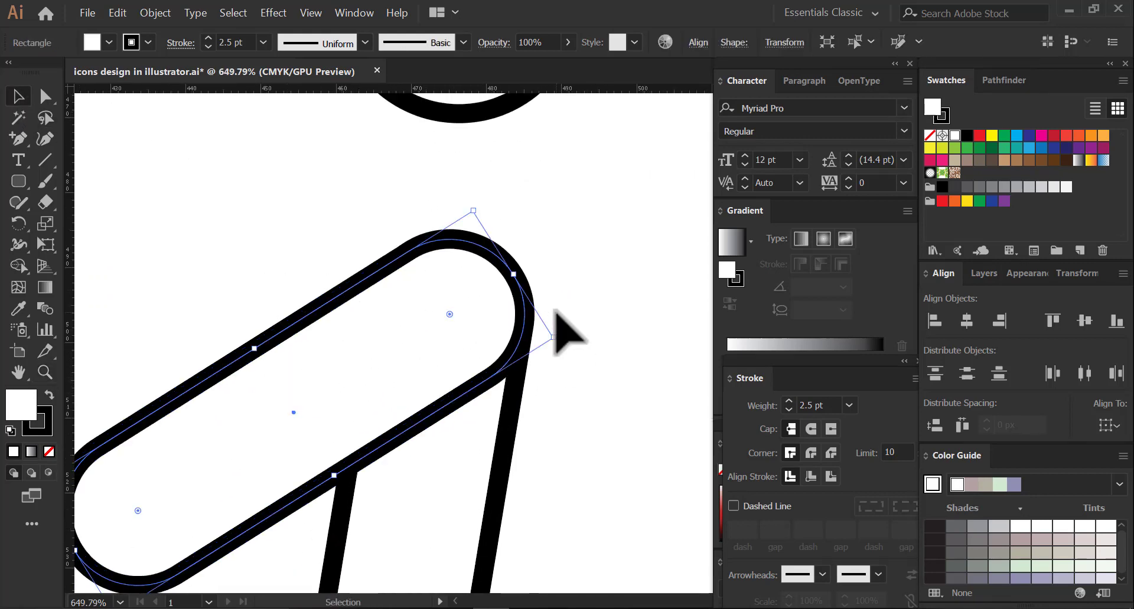
key(z)
key(space)
drag(569, 305, 365, 291)
click(18, 97)
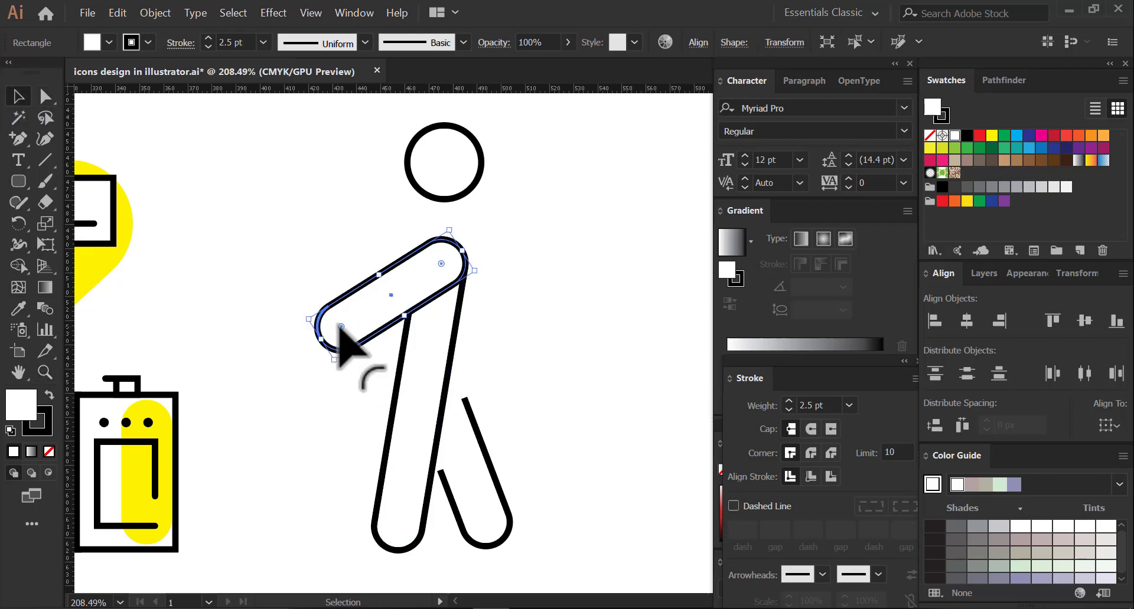
Step: Create a reflected copy of the arm and place it on the figure's other side, overlapping at the shoulder
drag(341, 327, 328, 343)
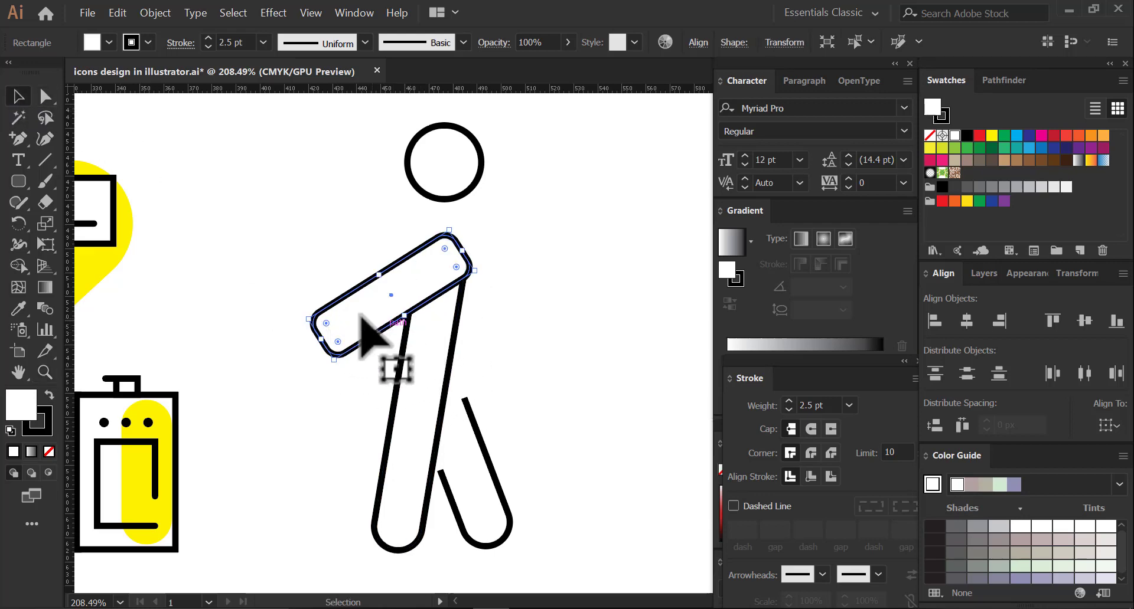
key(ctrl+z)
right_click(385, 299)
mouse_move(509, 496)
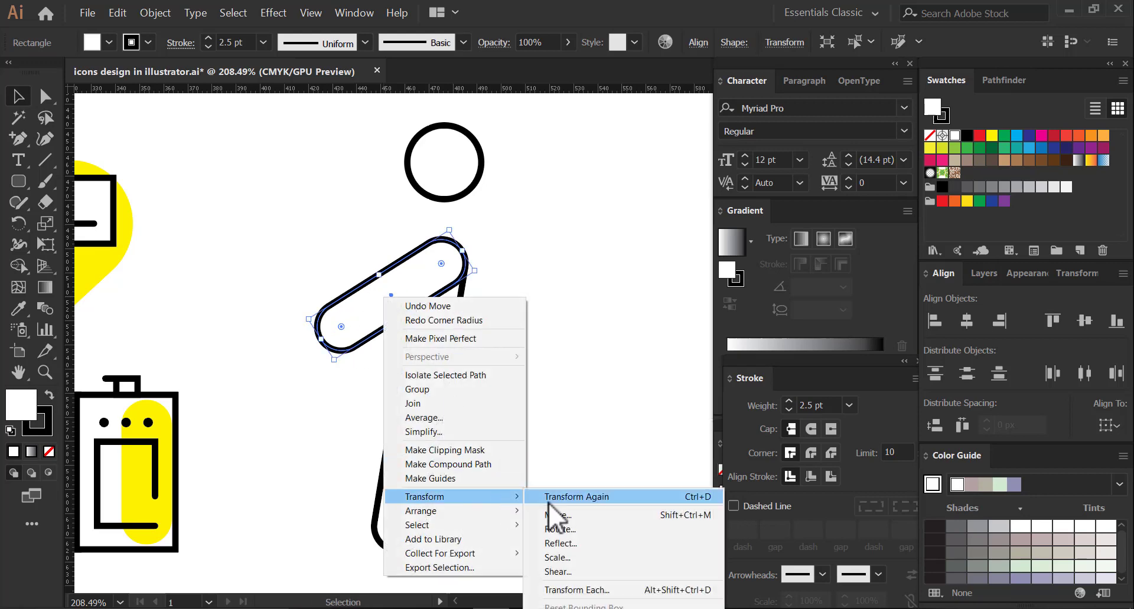
click(561, 541)
click(54, 284)
drag(342, 284, 475, 278)
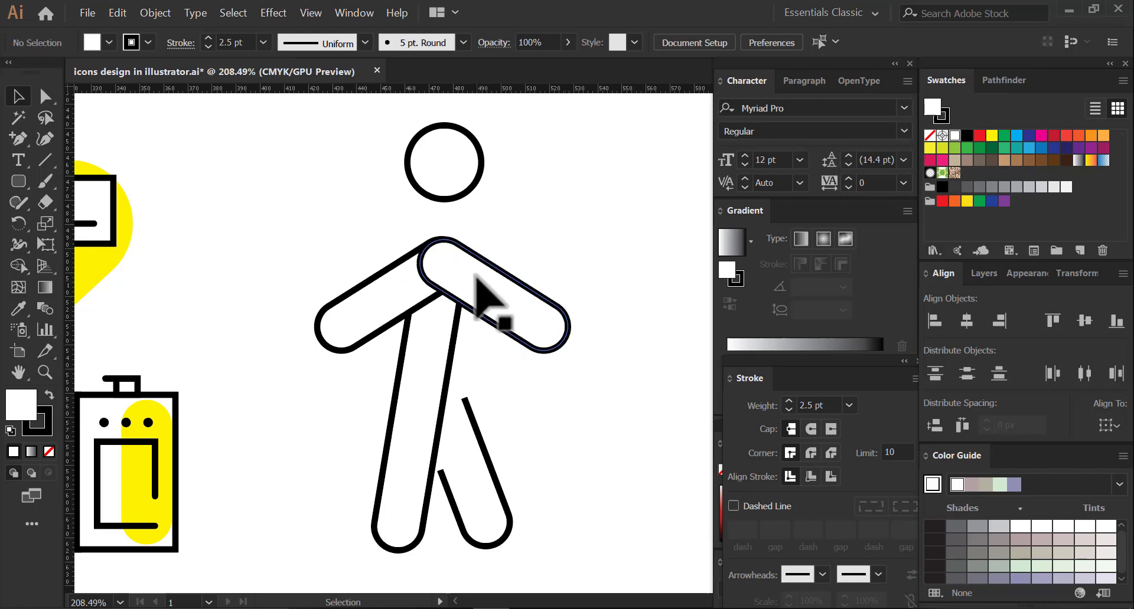
Step: Unite the two arms and the body bar into a single outline with Pathfinder
drag(447, 328, 384, 316)
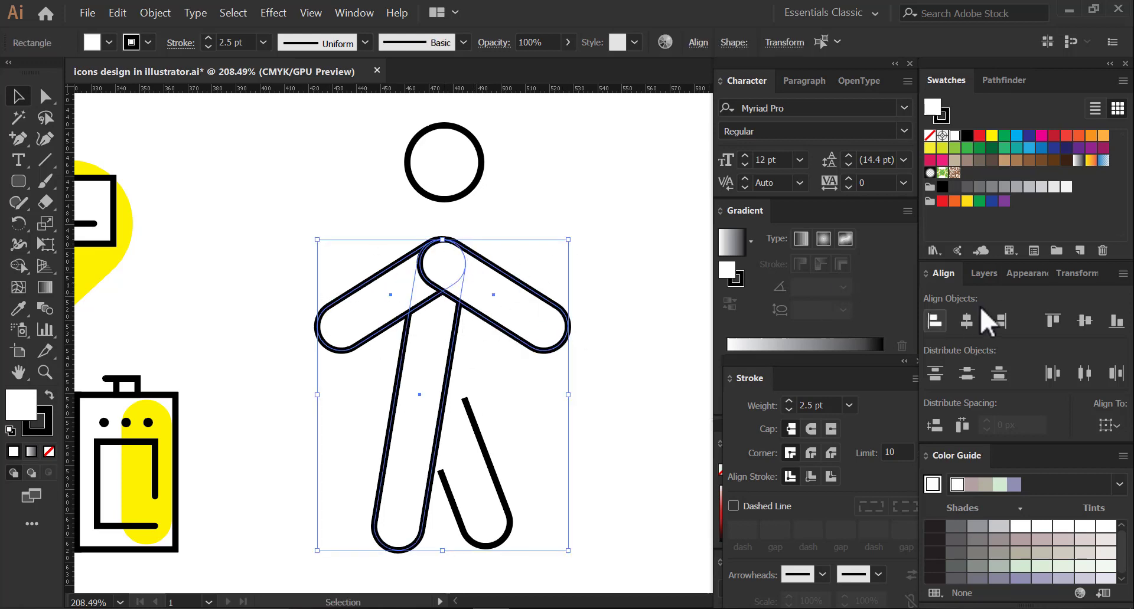
click(644, 232)
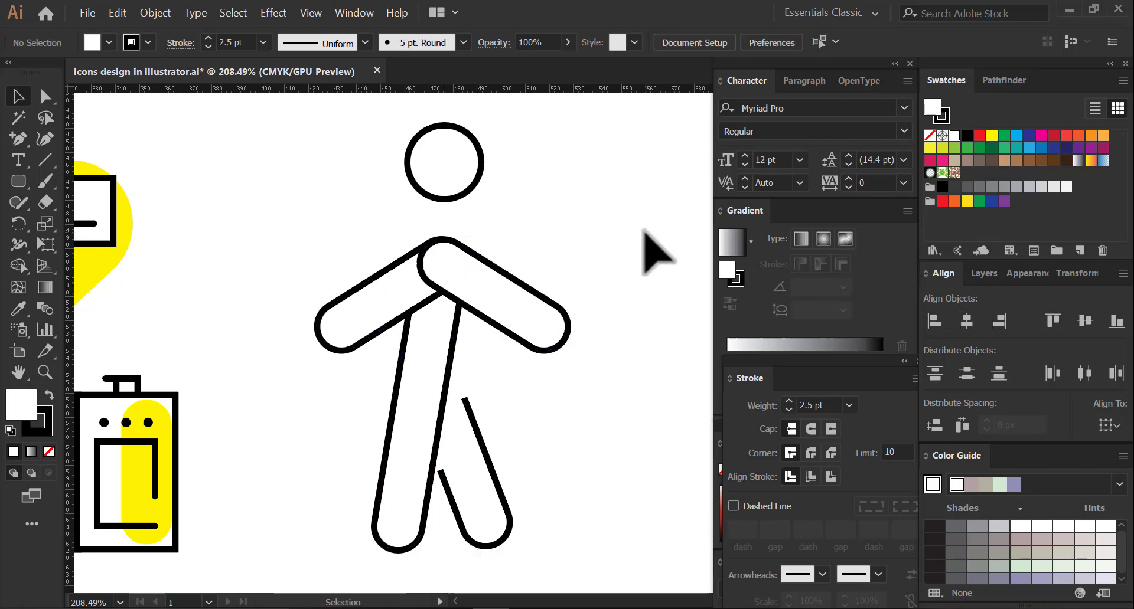
drag(334, 283, 527, 308)
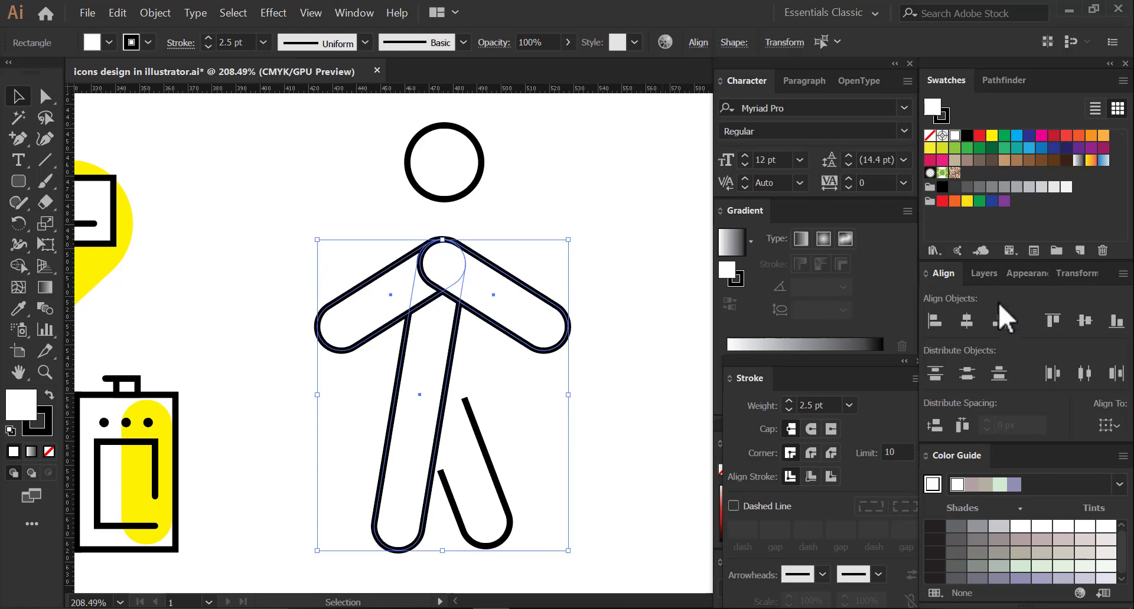
key(ctrl+shift+F9)
click(625, 271)
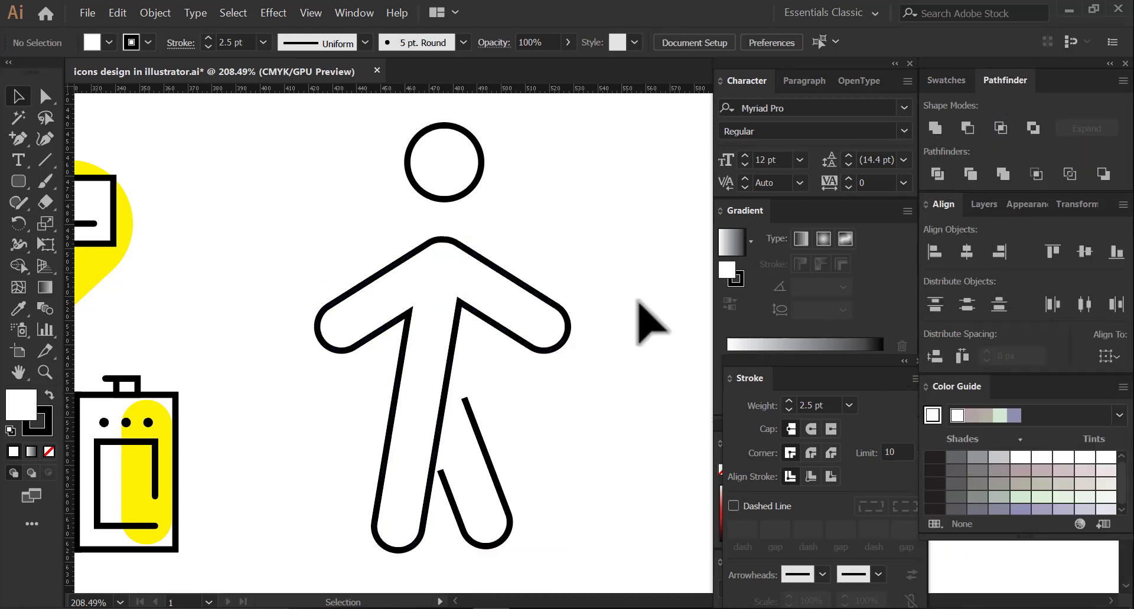
Step: Cut a short gap in the upper edge of each arm by adding anchor points and deleting the segments between them
click(492, 267)
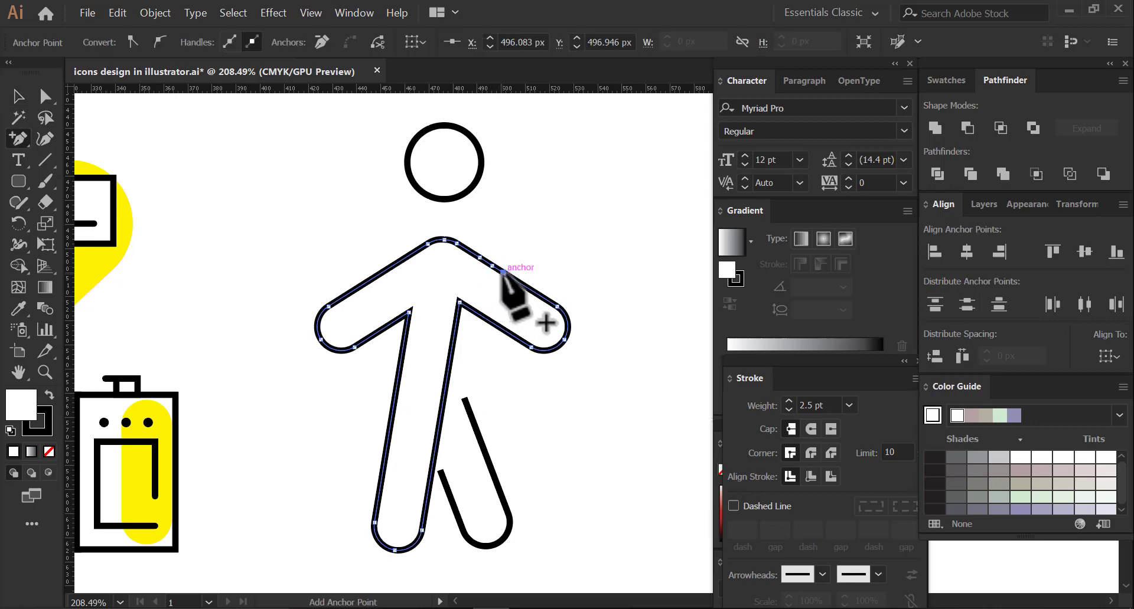
click(492, 265)
key(Delete)
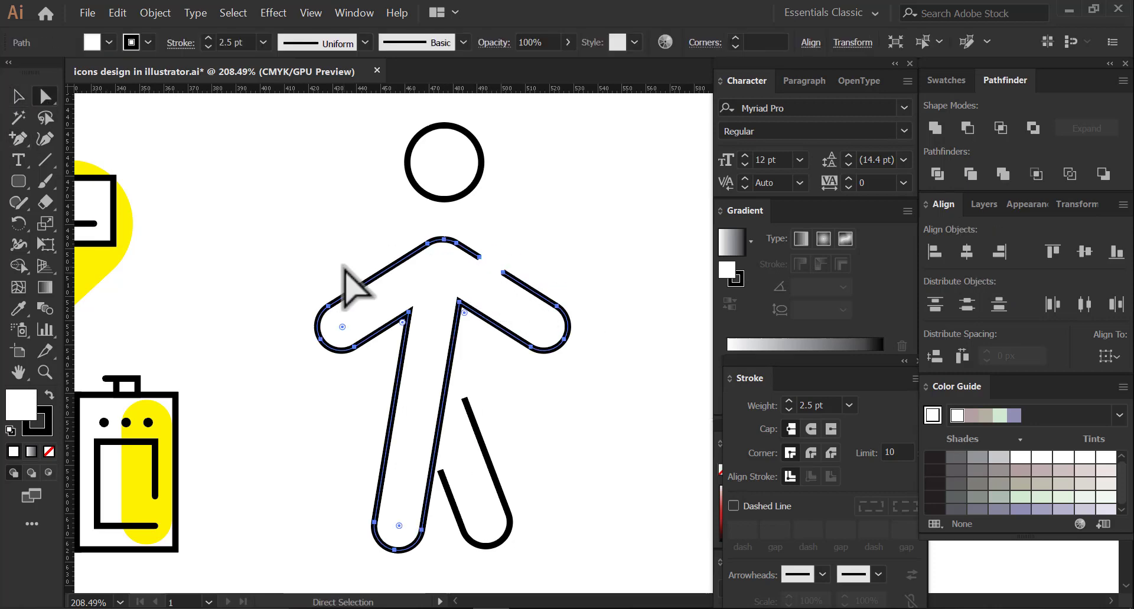
click(378, 275)
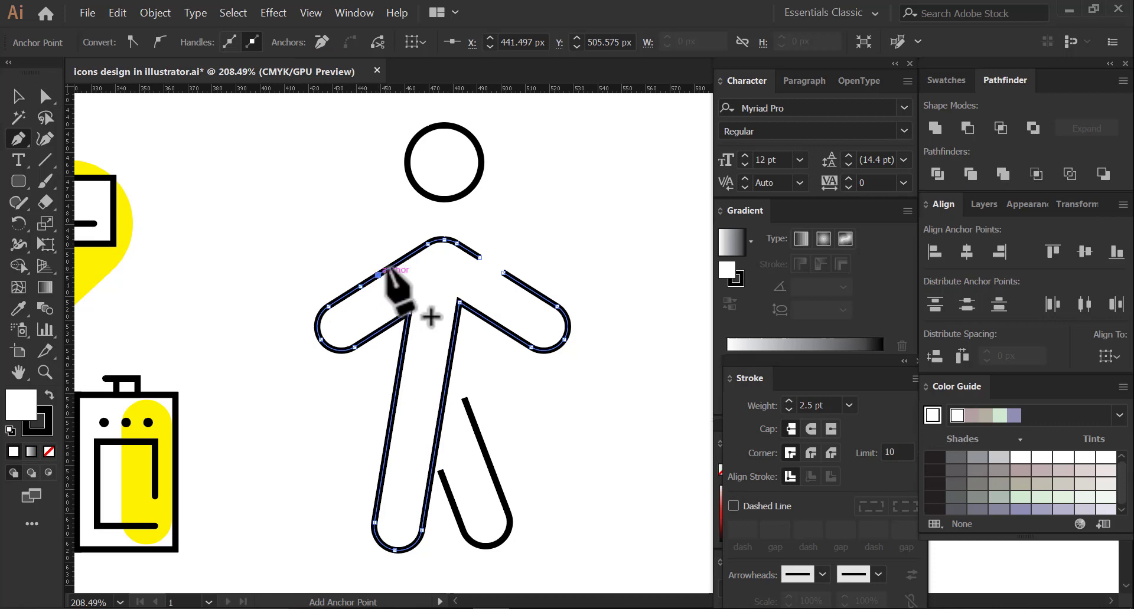
key(a)
key(Delete)
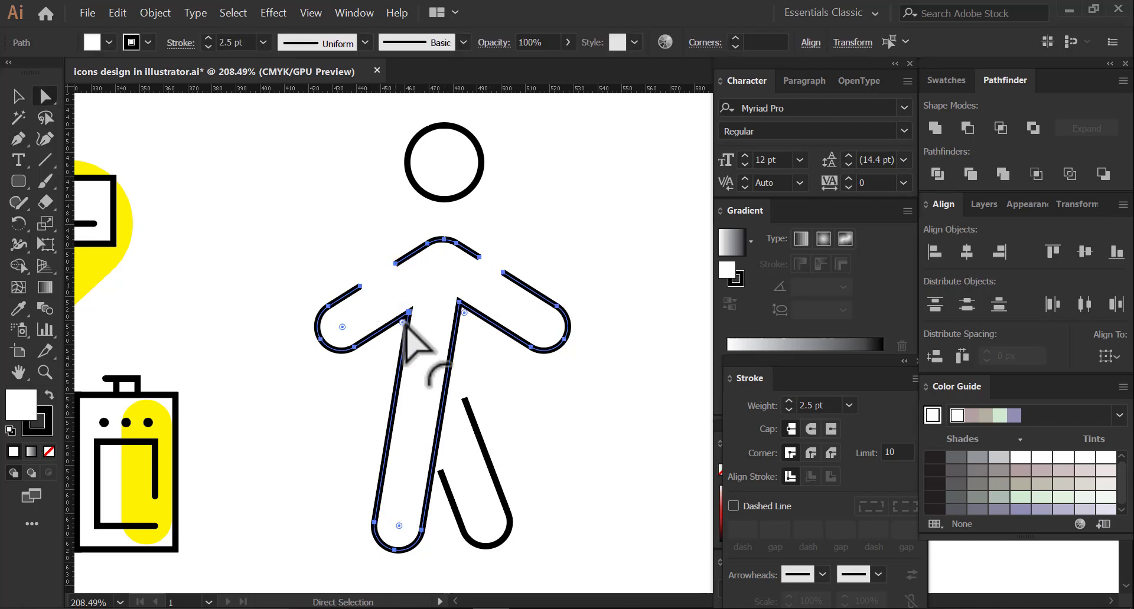
Step: Copy the kitchen icon's large yellow diagonal rounded bar onto the walking figure and send it behind the outlines
click(18, 96)
click(303, 202)
drag(161, 255, 656, 268)
click(174, 269)
right_click(171, 272)
click(231, 380)
click(168, 331)
drag(602, 349, 470, 344)
drag(240, 151, 508, 526)
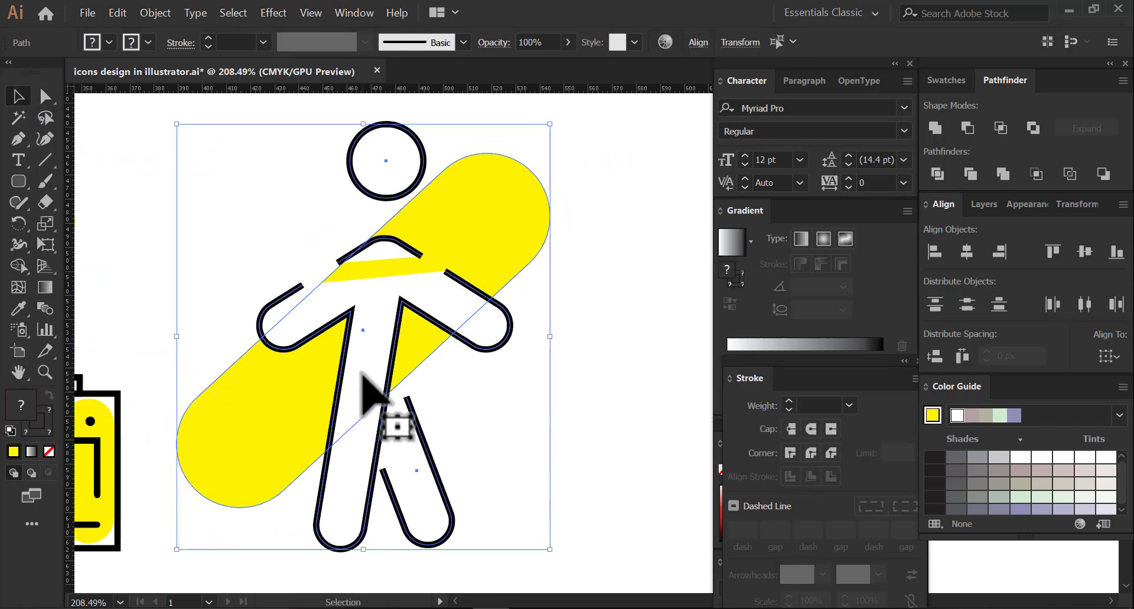
Step: Shorten the yellow diagonal bar behind the walking figure and lower it so its upper end sits behind the shoulder
drag(362, 373, 407, 378)
click(597, 386)
click(534, 277)
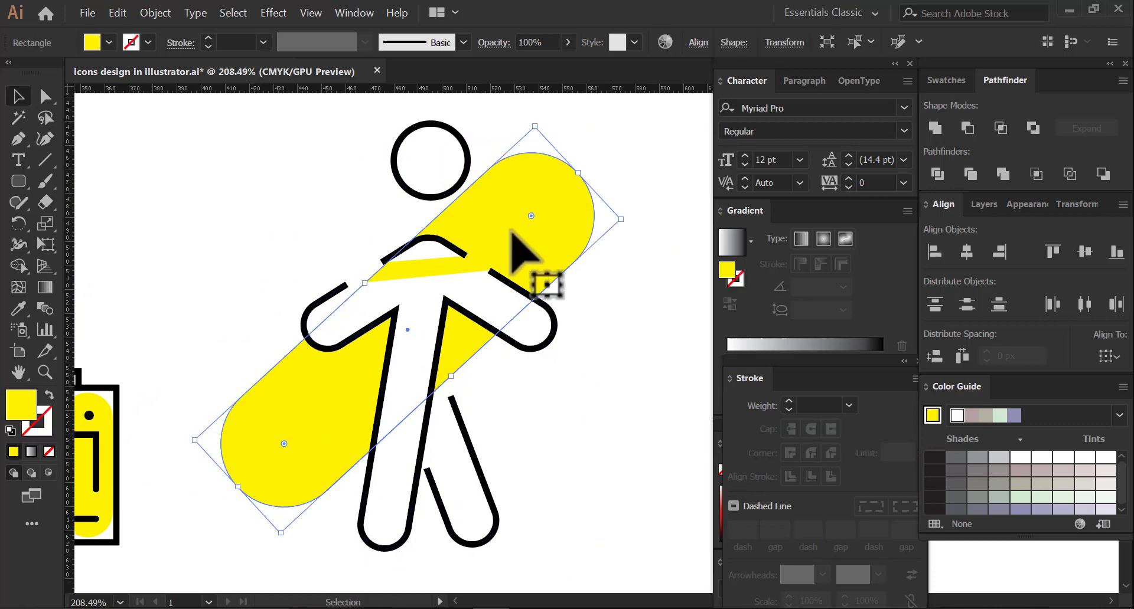
drag(629, 223, 576, 291)
key(ctrl+z)
drag(587, 215, 546, 272)
click(561, 316)
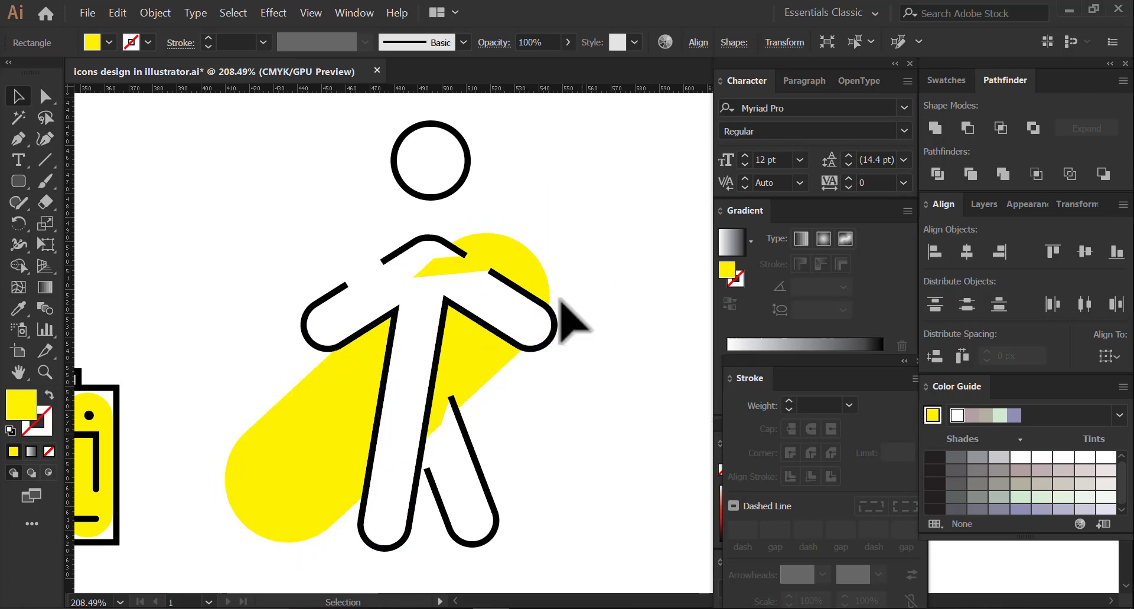
Step: Draw a closed five-point patch over the figure's chest and shoulder gap with the Pen tool and fill it white
key(z)
drag(561, 316, 455, 321)
drag(413, 313, 567, 463)
alt+click(508, 271)
drag(632, 341, 509, 298)
click(31, 142)
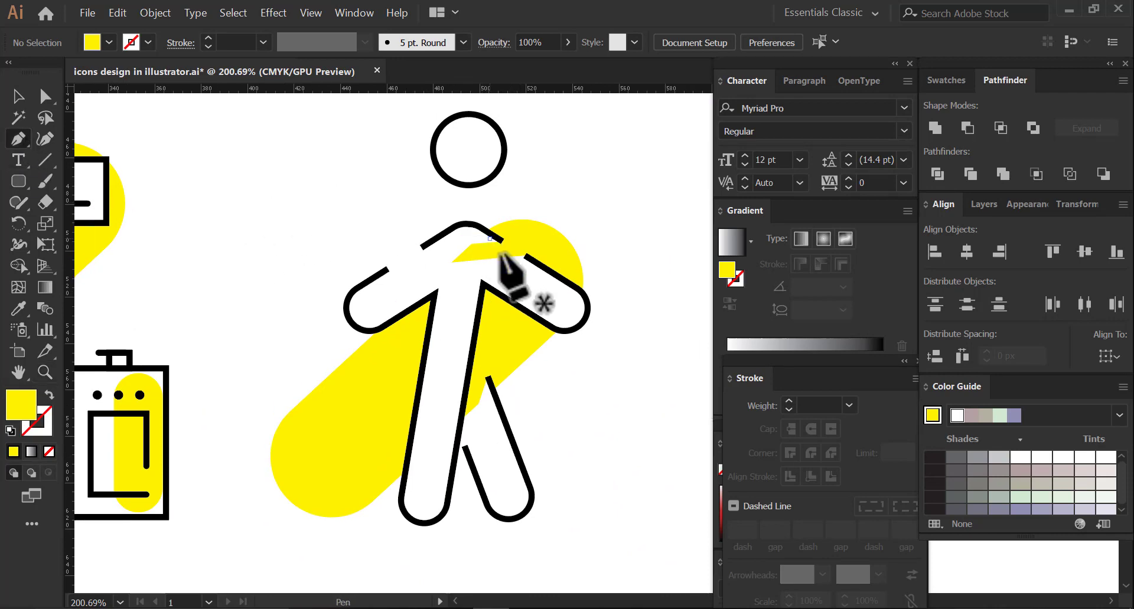
click(489, 238)
click(530, 262)
click(502, 284)
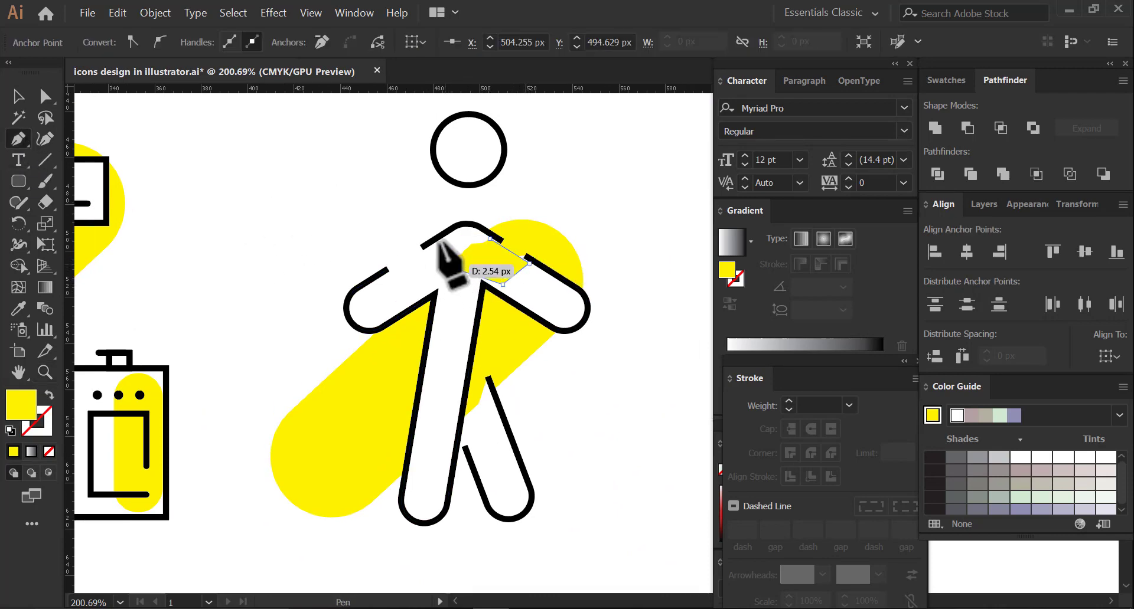
click(450, 268)
click(440, 242)
click(489, 239)
click(946, 80)
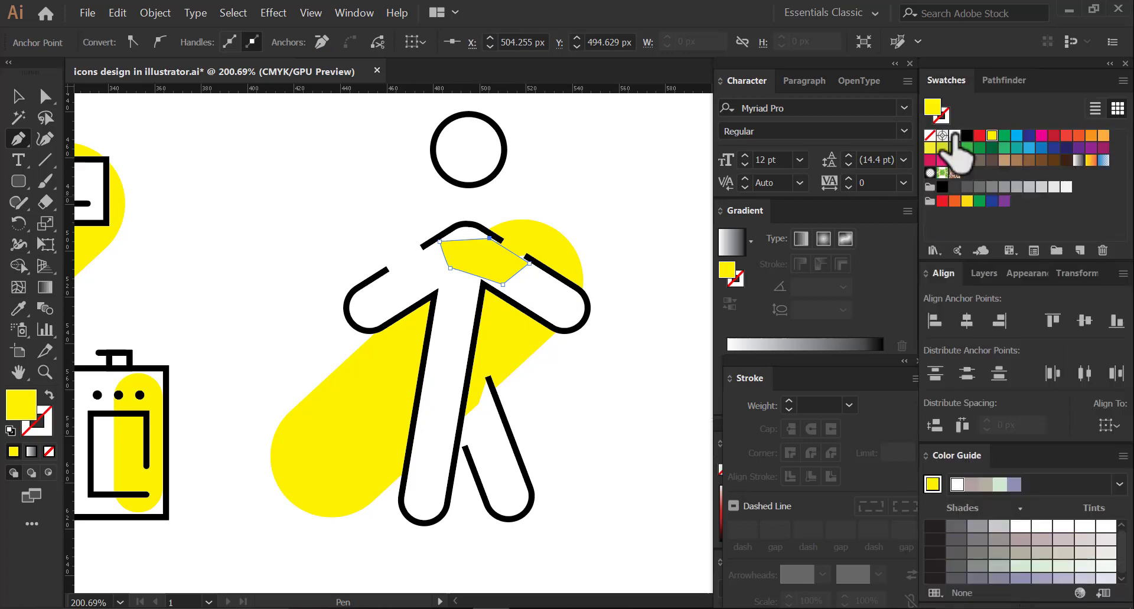
click(955, 135)
Step: Move the white patch's two anchor points beside the shoulder gap so its edge meets the black strokes
click(19, 96)
click(232, 190)
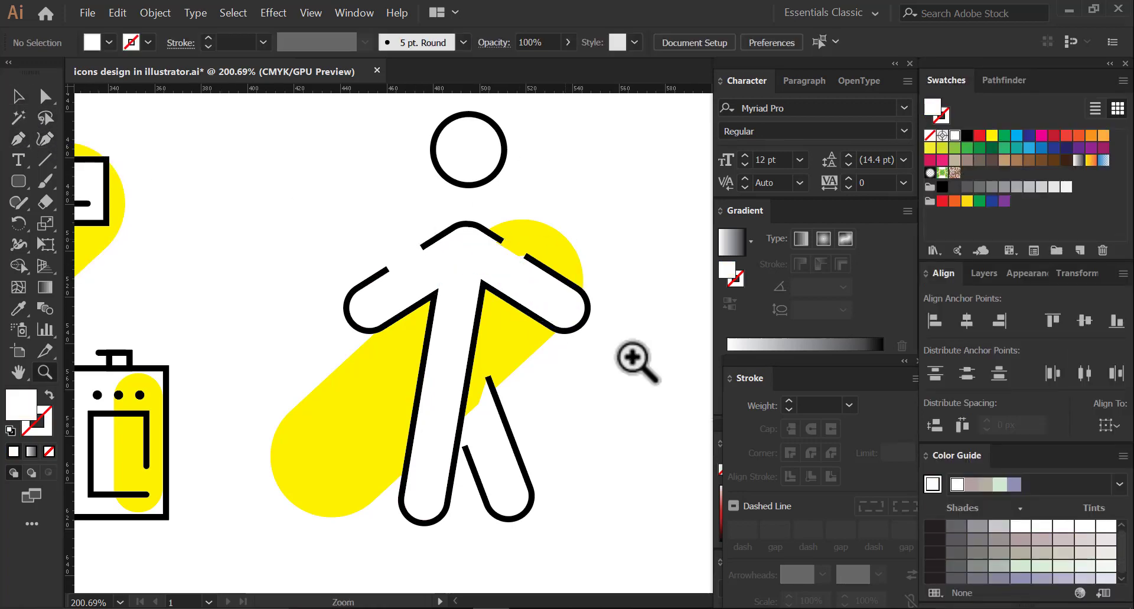
scroll(514, 248, up, 6)
click(46, 96)
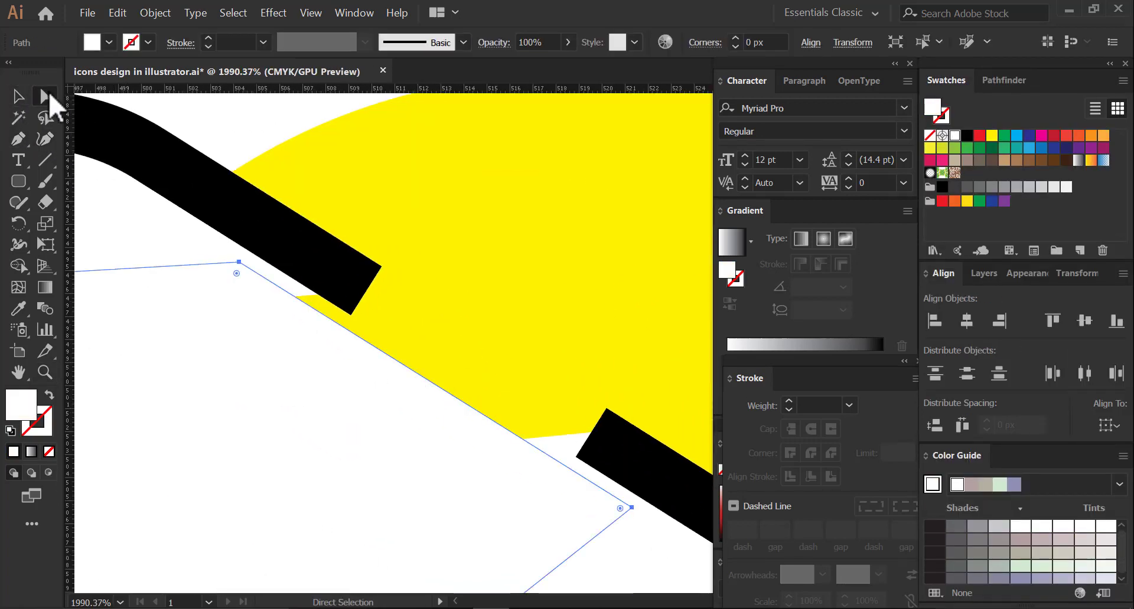
drag(238, 262, 260, 260)
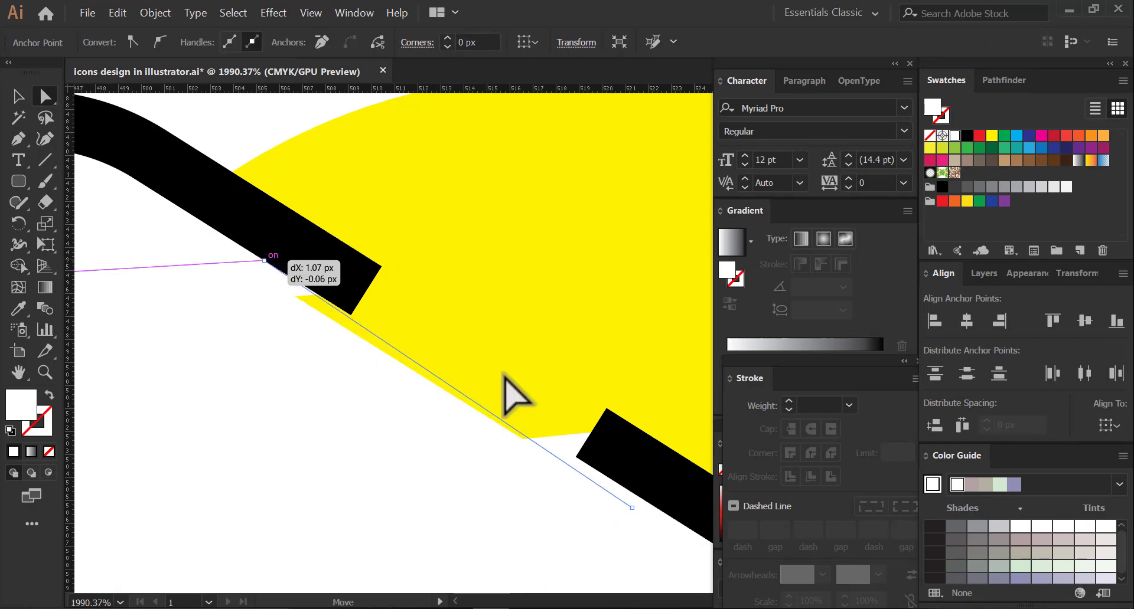
click(523, 298)
scroll(496, 383, down, 1)
drag(584, 440, 625, 417)
scroll(468, 291, down, 7)
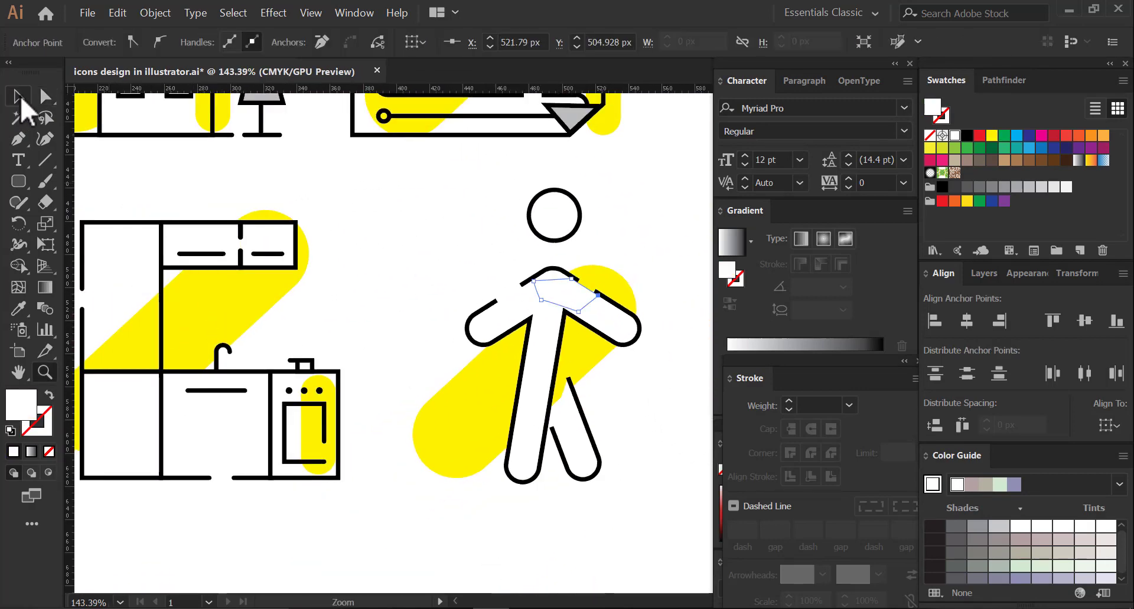
Step: Copy the small vertical yellow rounded bar from the oven and place it beside the walking figure's rear leg
click(20, 98)
drag(455, 271, 421, 248)
drag(301, 446, 585, 464)
click(620, 479)
key(z)
drag(645, 435, 512, 456)
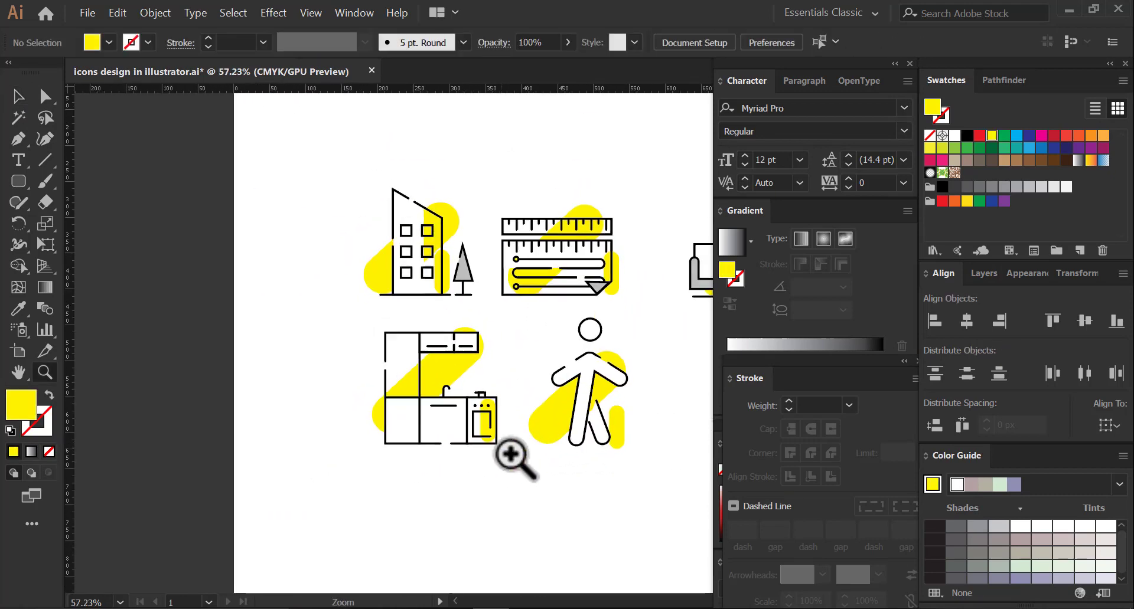
Step: Group all parts of the walking figure icon and scale it down to match the kitchen icon beside it
key(ctrl+plus)
drag(488, 492, 369, 328)
right_click(404, 411)
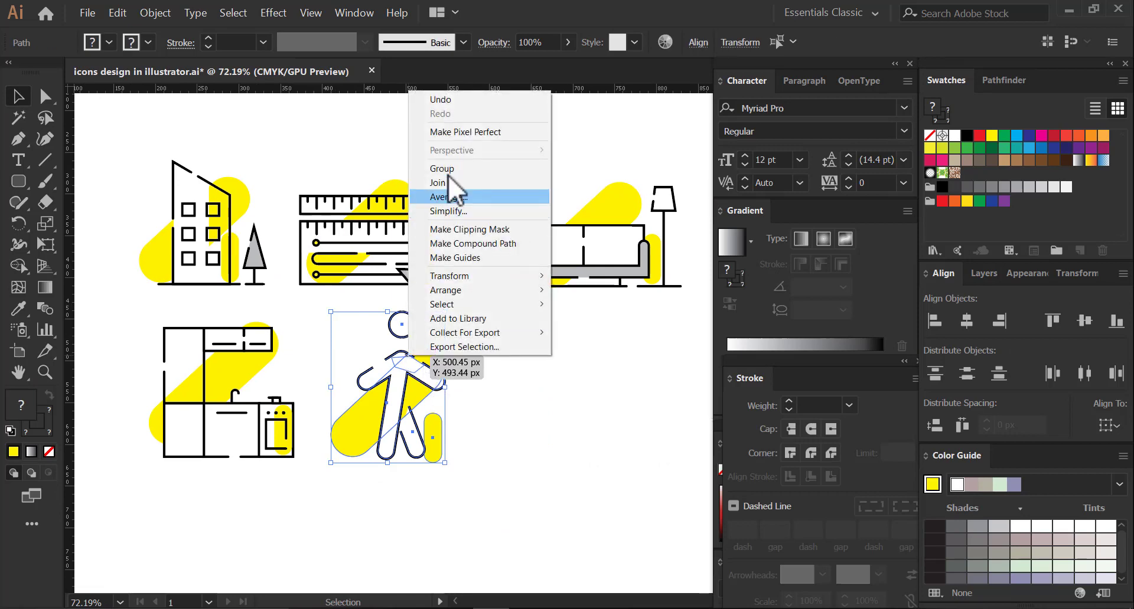
click(454, 169)
drag(443, 311, 438, 341)
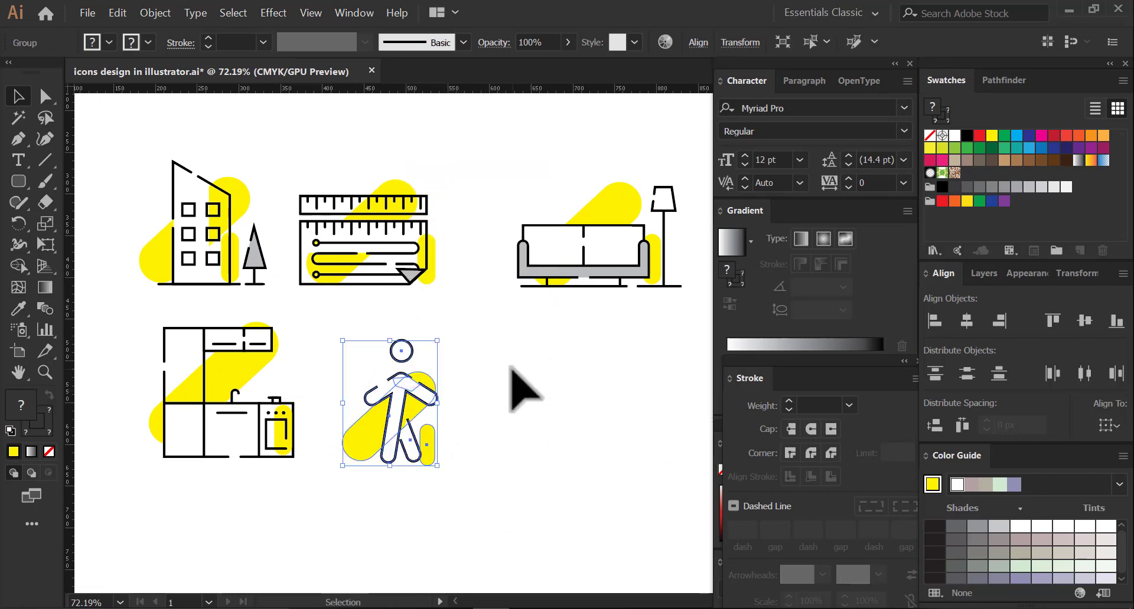
click(462, 381)
click(441, 464)
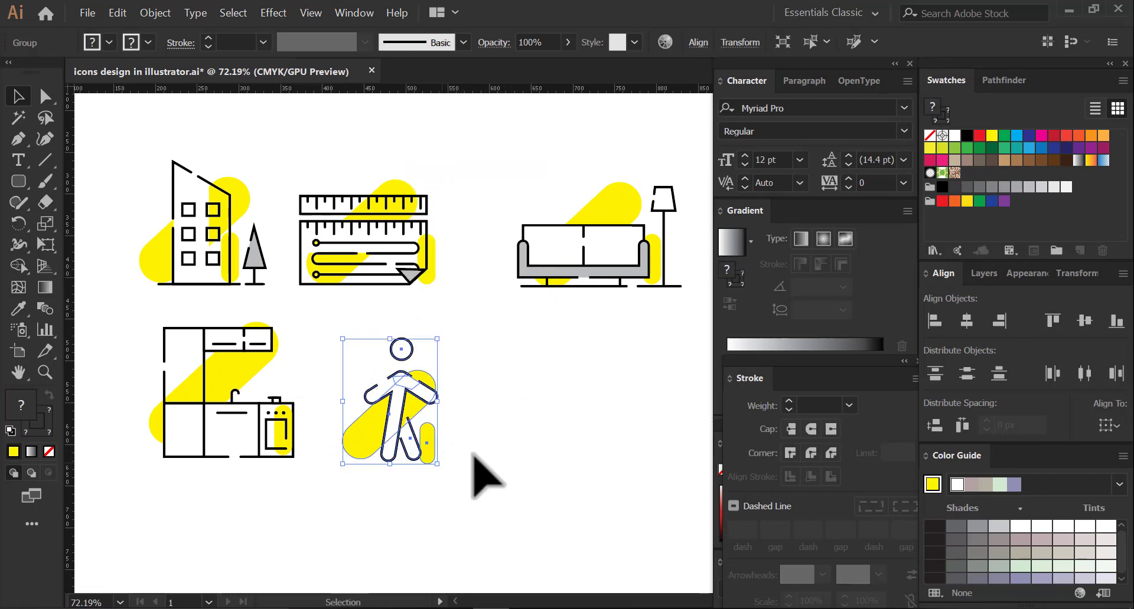
click(476, 463)
drag(425, 450, 515, 426)
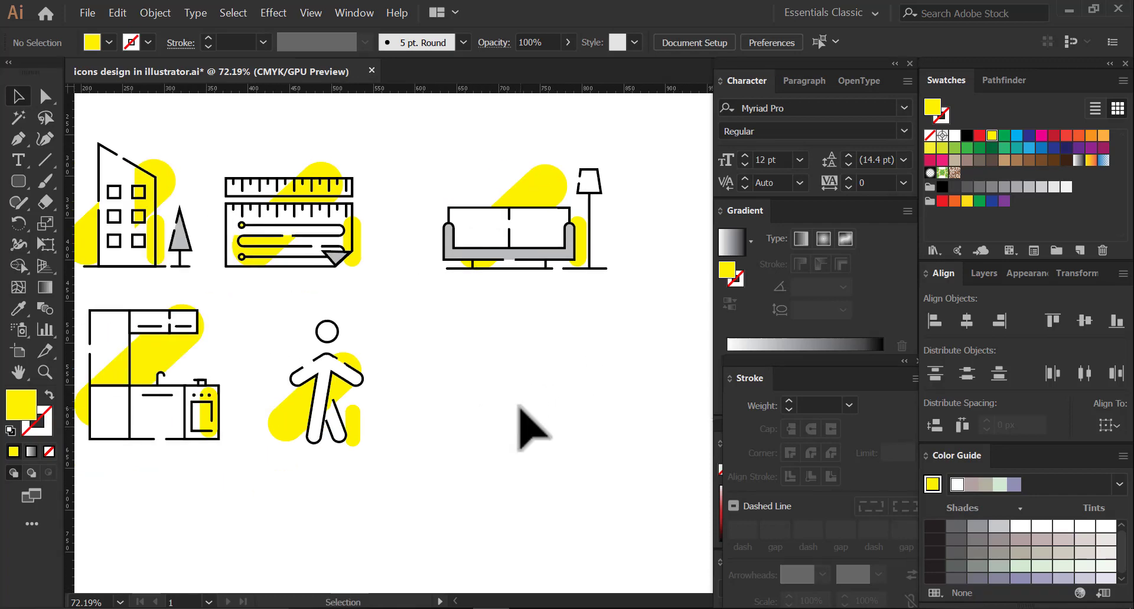
Step: Draw a wide, low rectangle beside the walking figure with a white fill and a 2.5 pt black stroke
key(z)
drag(286, 375, 380, 423)
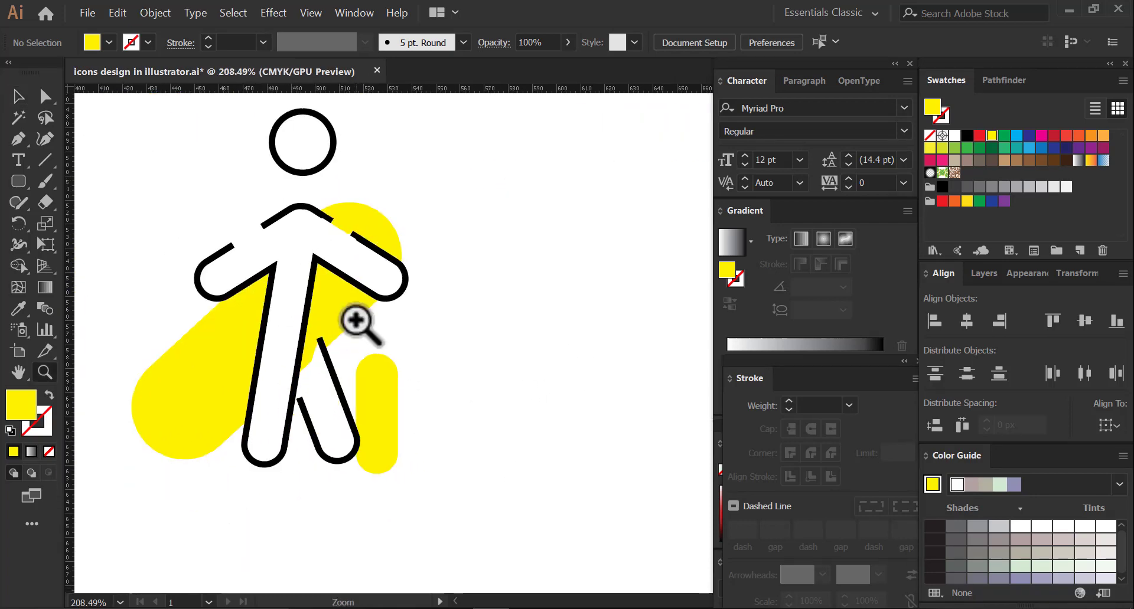
drag(367, 373, 346, 318)
drag(18, 181, 76, 180)
drag(538, 426, 611, 432)
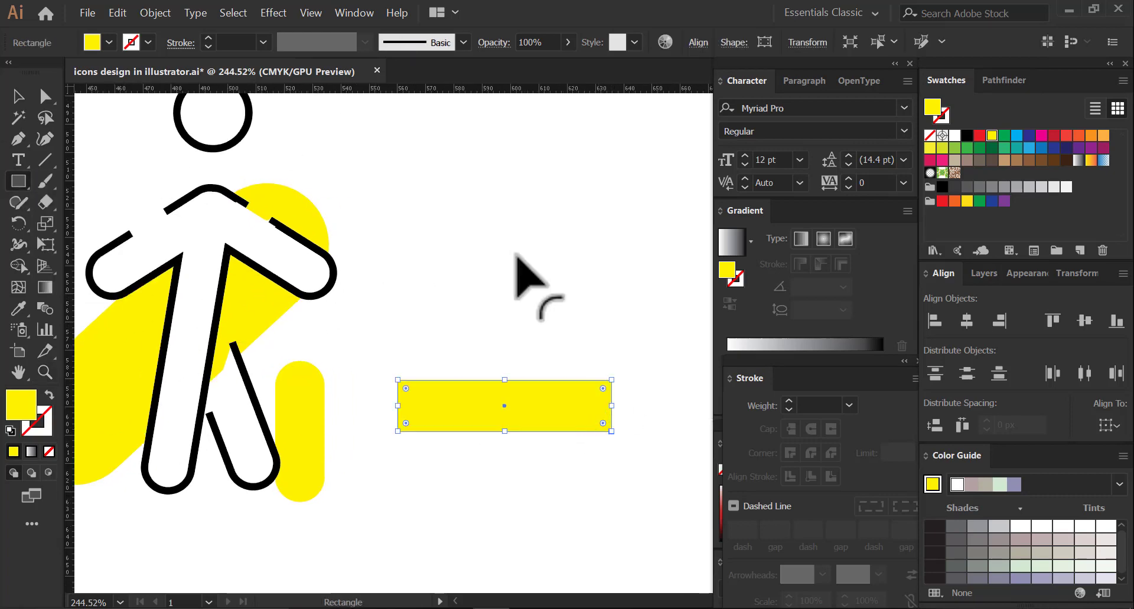
key(Return)
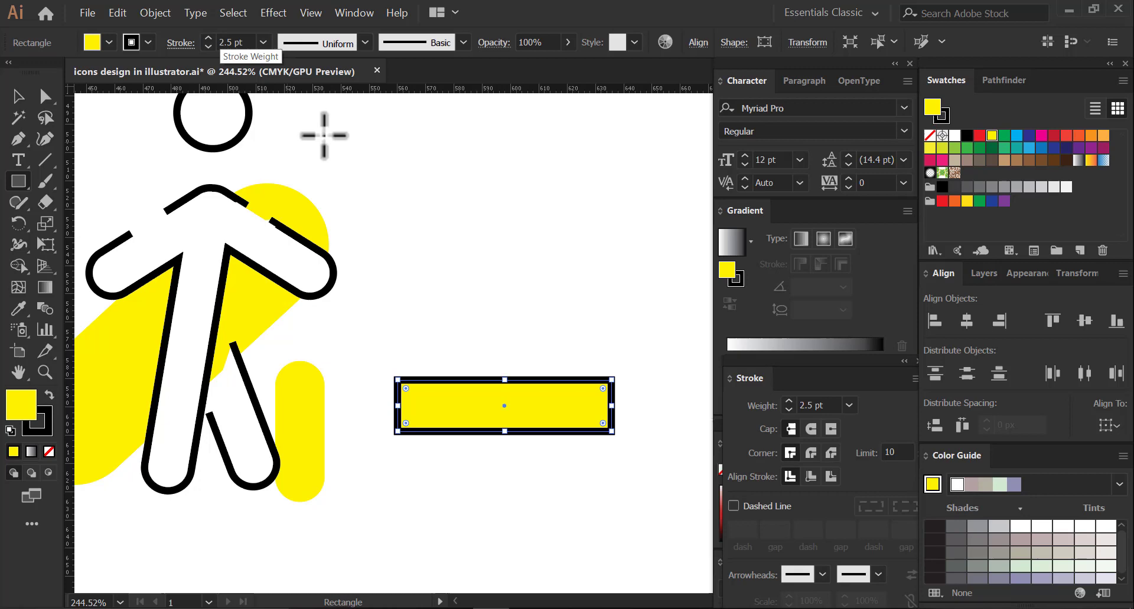
click(953, 137)
Step: Stack copies of the rectangle edge to edge above it and remove the surplus top one to leave three drawers
key(v)
drag(496, 387, 493, 331)
key(ctrl+d)
key(ctrl+d)
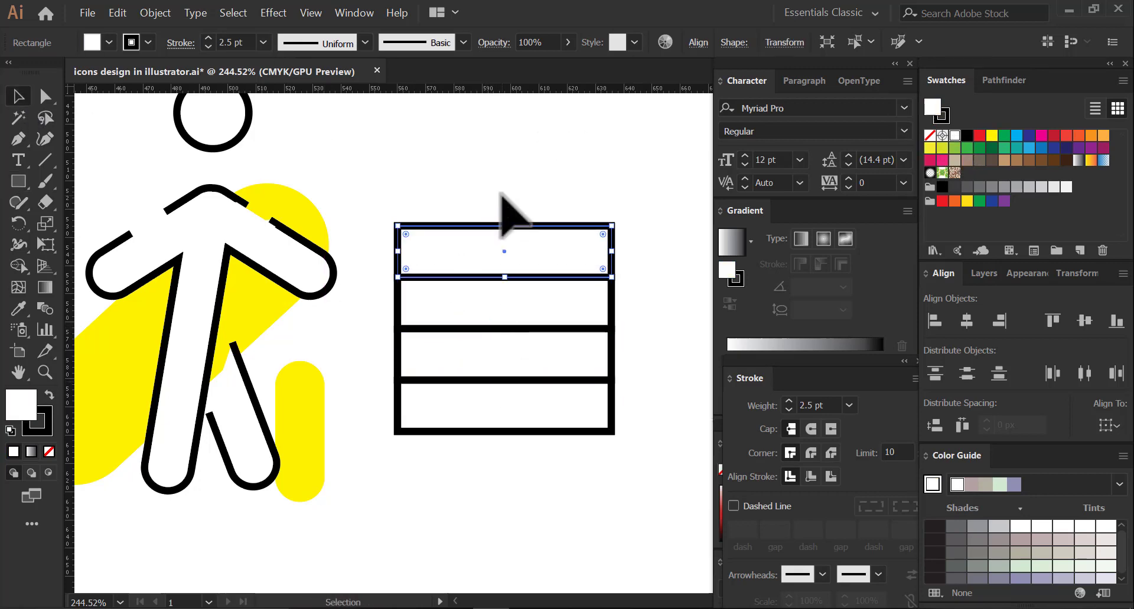
key(Delete)
key(ctrl+a)
Step: Draw a small circle in the middle of the top drawer with a black fill and no stroke
drag(18, 181, 112, 230)
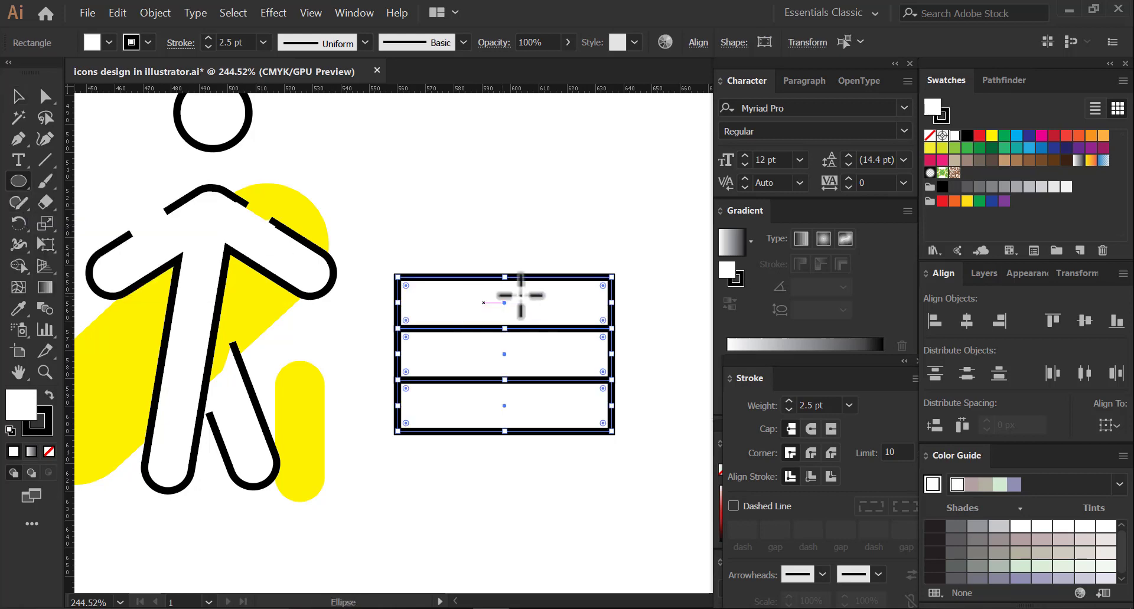
drag(504, 306, 515, 317)
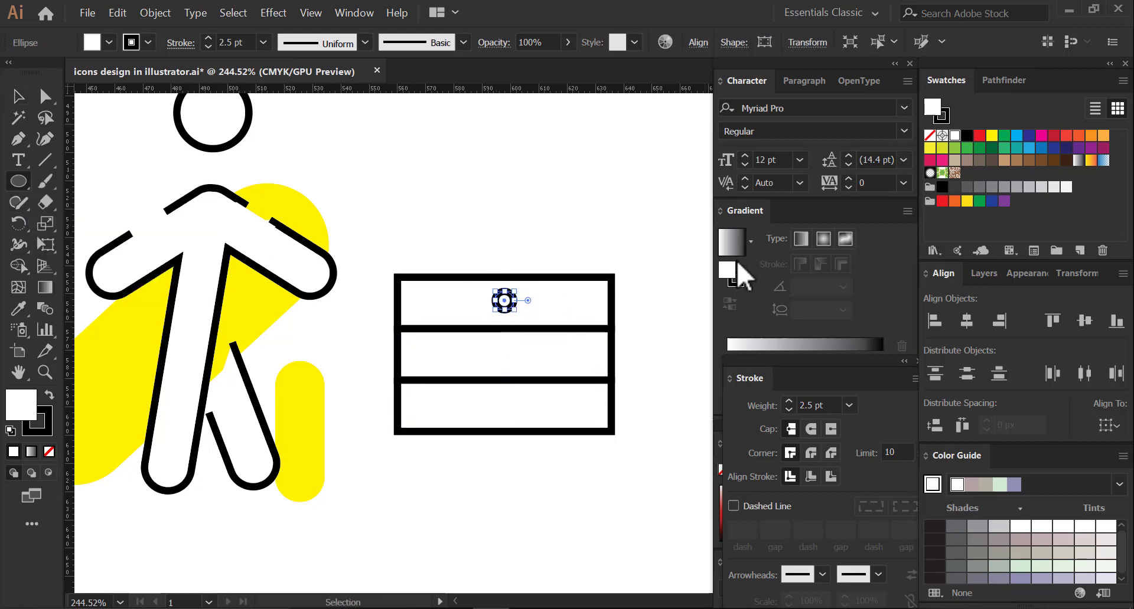
click(965, 136)
click(930, 136)
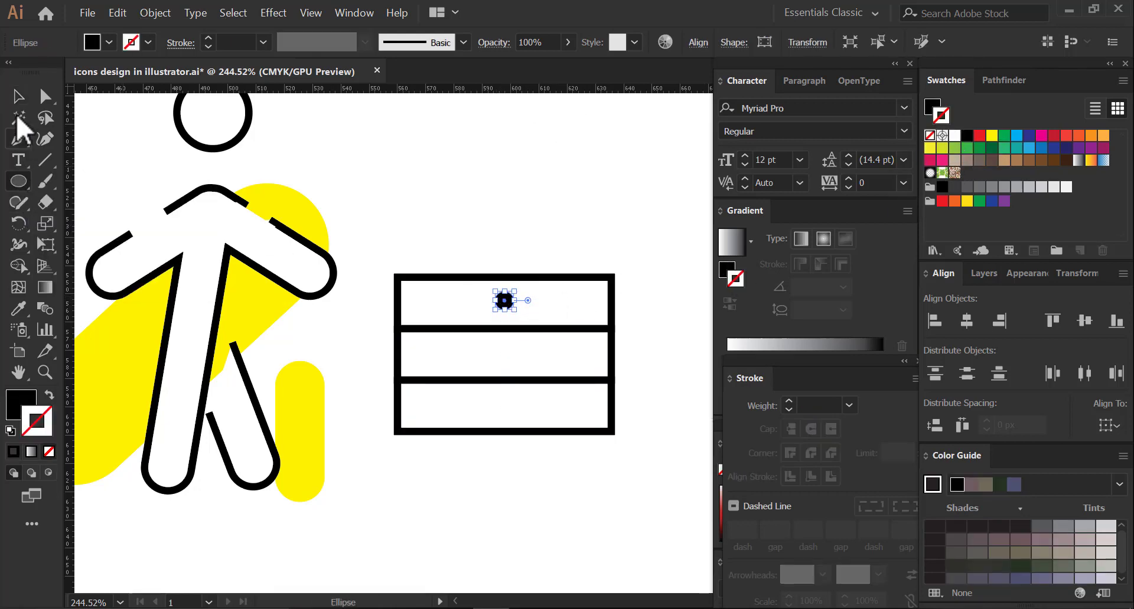
Step: Scale the black drawer knob down slightly, keeping it in the middle of the top drawer
key(z)
click(558, 381)
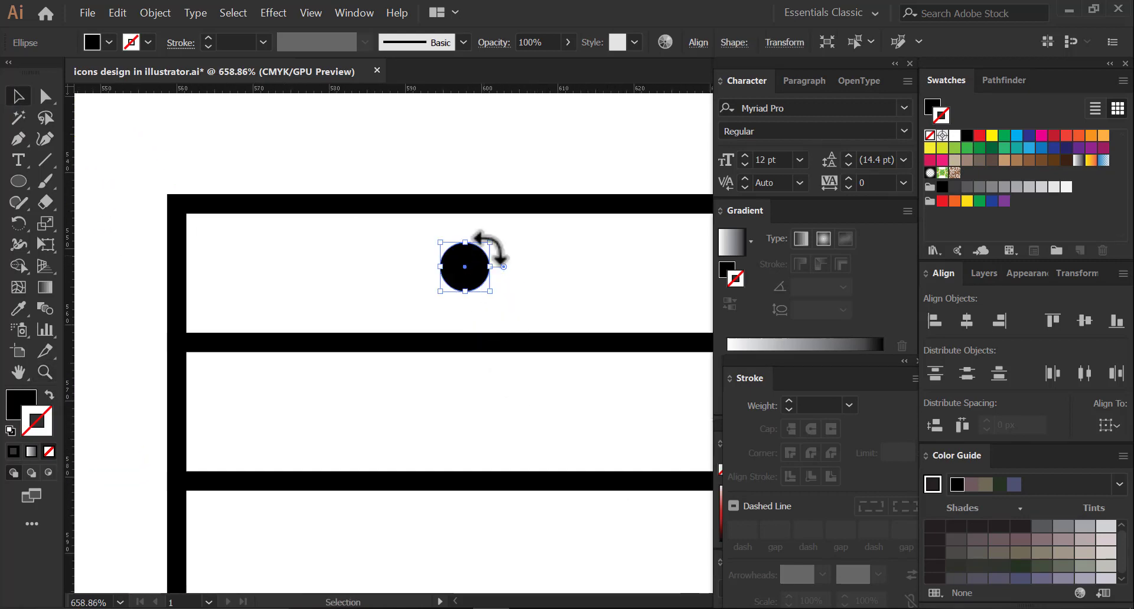
drag(489, 242, 481, 249)
alt+click(458, 299)
key(ctrl+shift+a)
key(v)
click(512, 289)
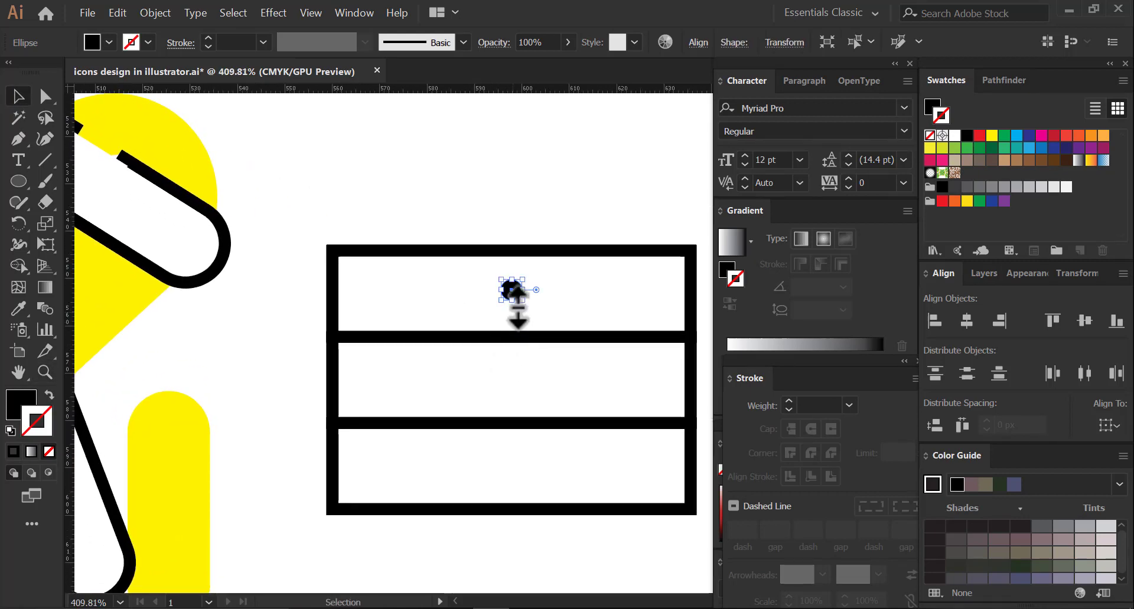
Step: Copy the knob into the middle and bottom drawers and adjust the copies' height within their drawers
scroll(519, 304, up, 2)
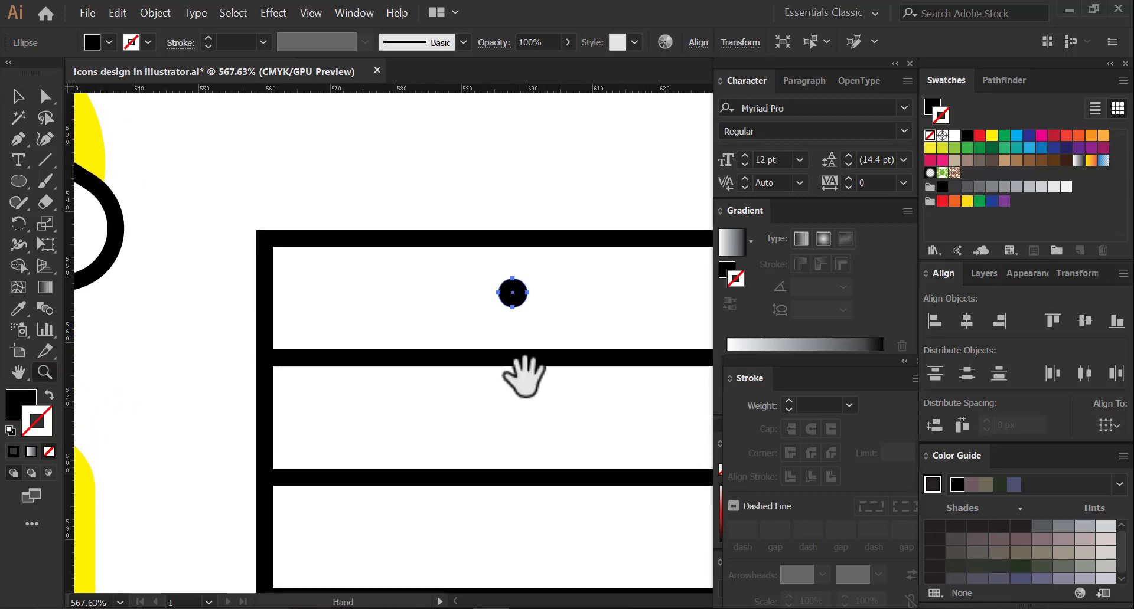
drag(519, 375, 490, 289)
drag(483, 235, 483, 359)
key(ctrl+d)
key(z)
alt+click(517, 455)
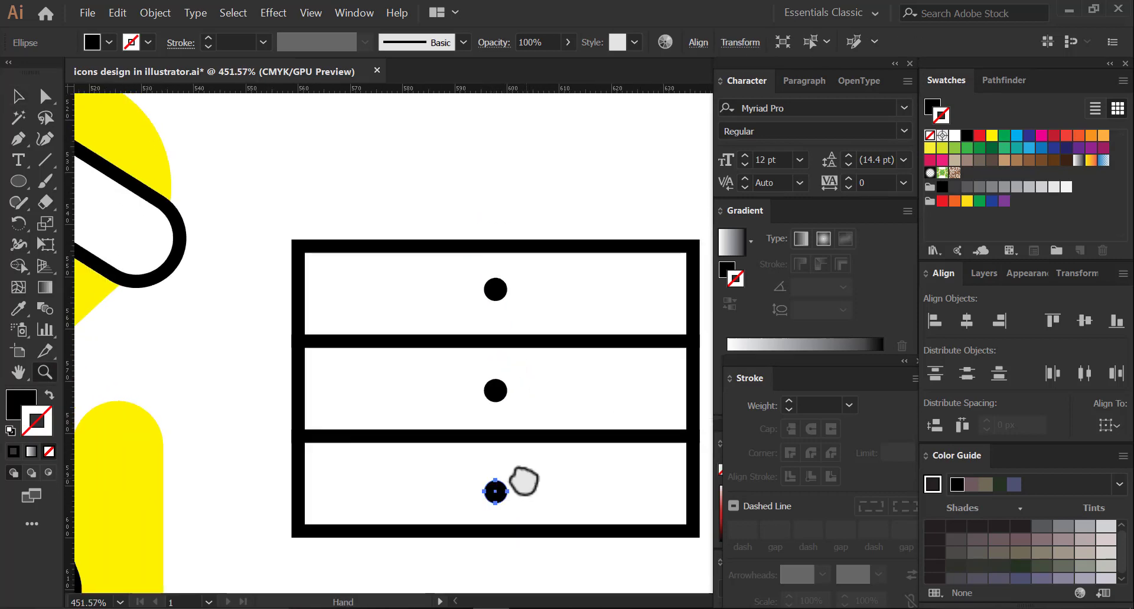
click(19, 96)
mouse_move(461, 432)
mouse_down()
mouse_move(459, 372)
mouse_move(462, 450)
mouse_up()
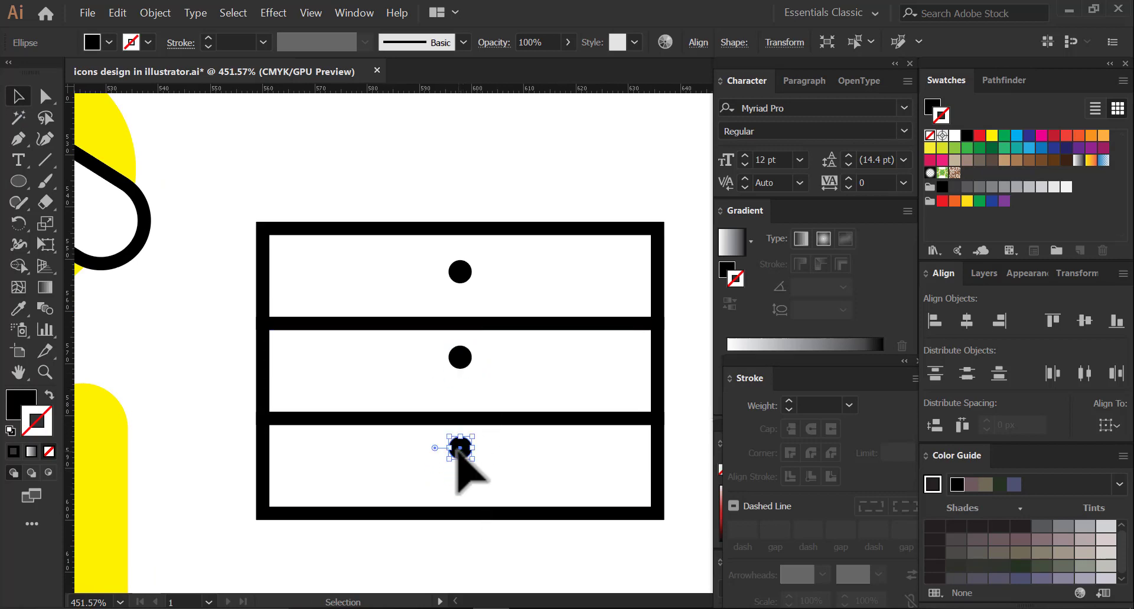
click(491, 209)
Step: Draw a short vertical leg line under the cabinet's bottom edge with a 2.5 pt black stroke and round caps
key(z)
alt+click(592, 441)
drag(503, 544, 506, 458)
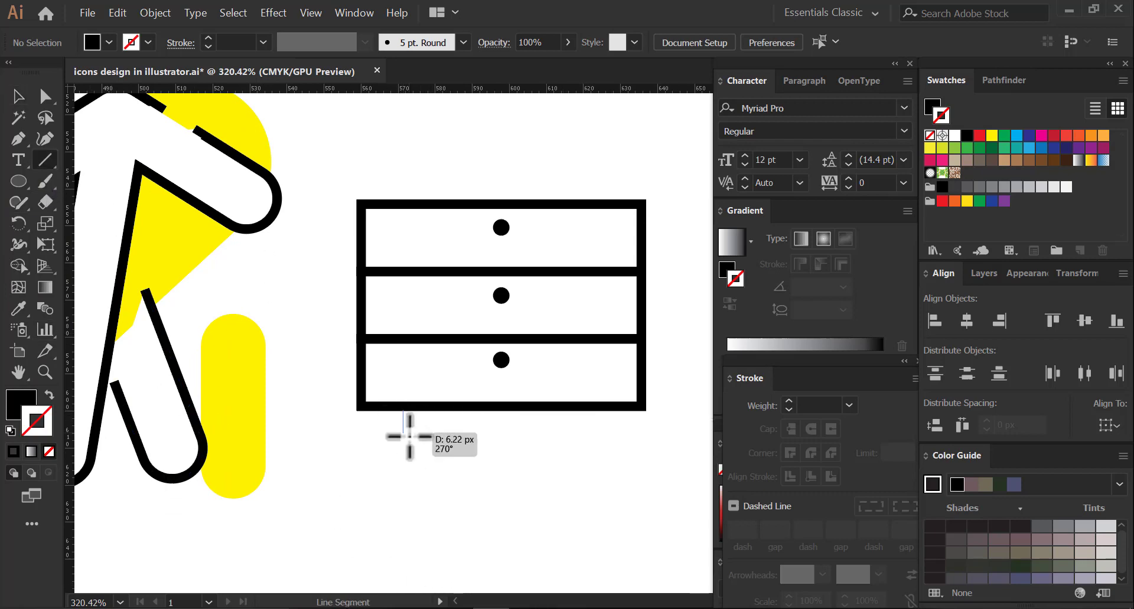
drag(429, 446, 429, 446)
text(2)
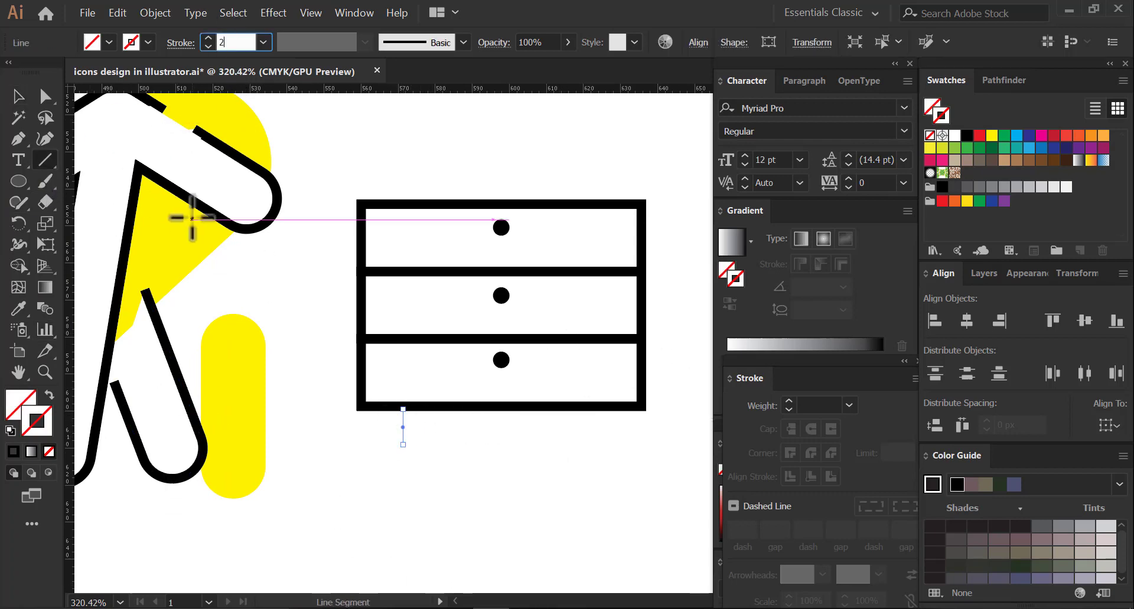
text(.5)
key(Return)
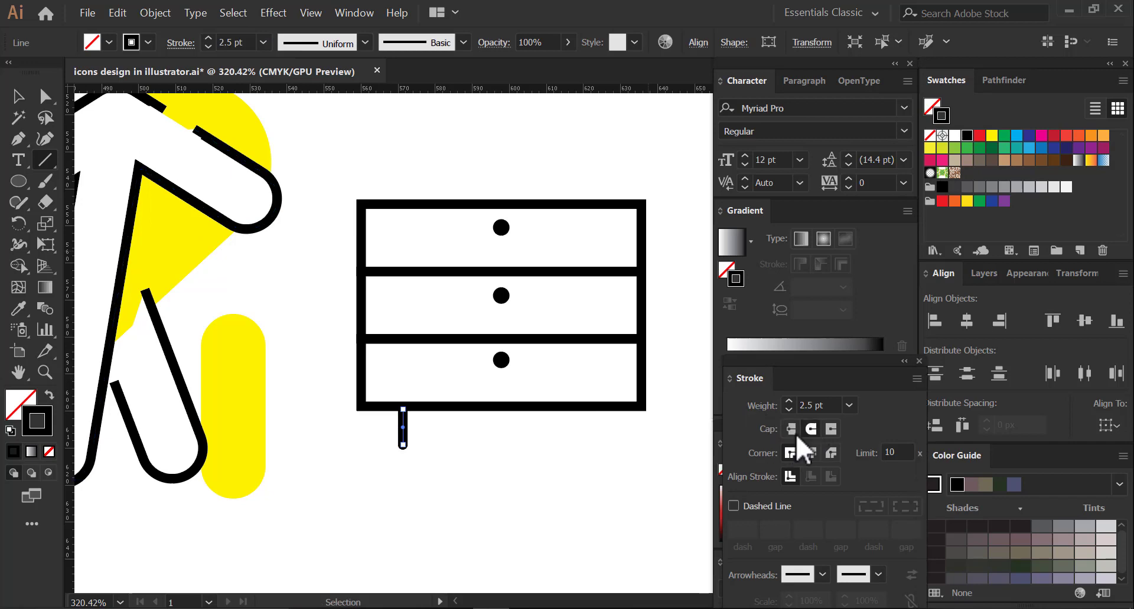
key(v)
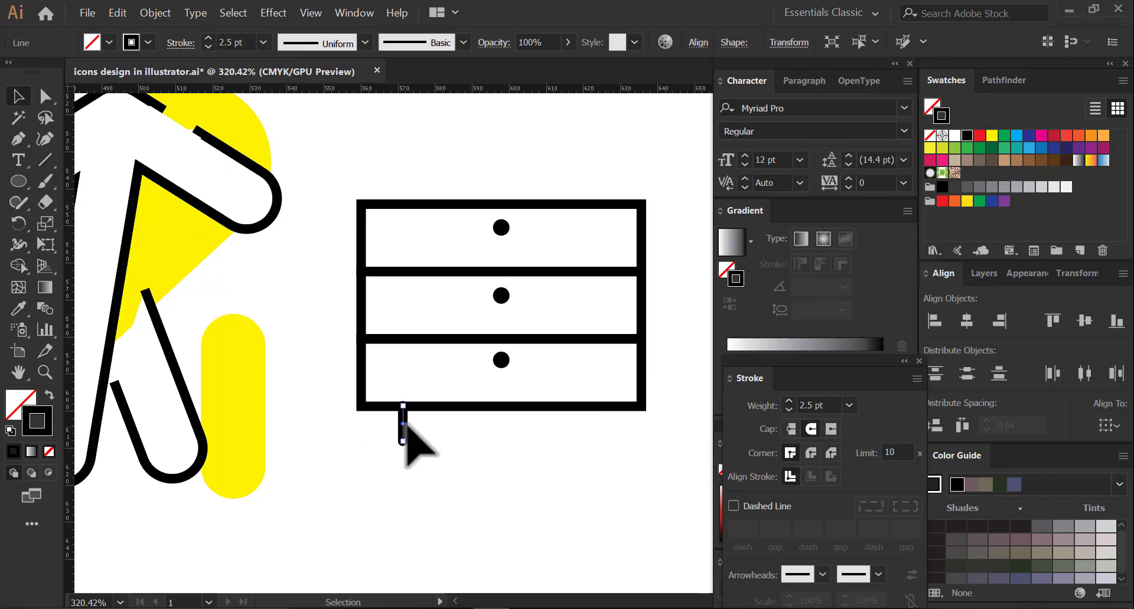
Step: Copy the leg to the cabinet's other end and centre the pair of legs horizontally under the drawers
drag(403, 429, 588, 432)
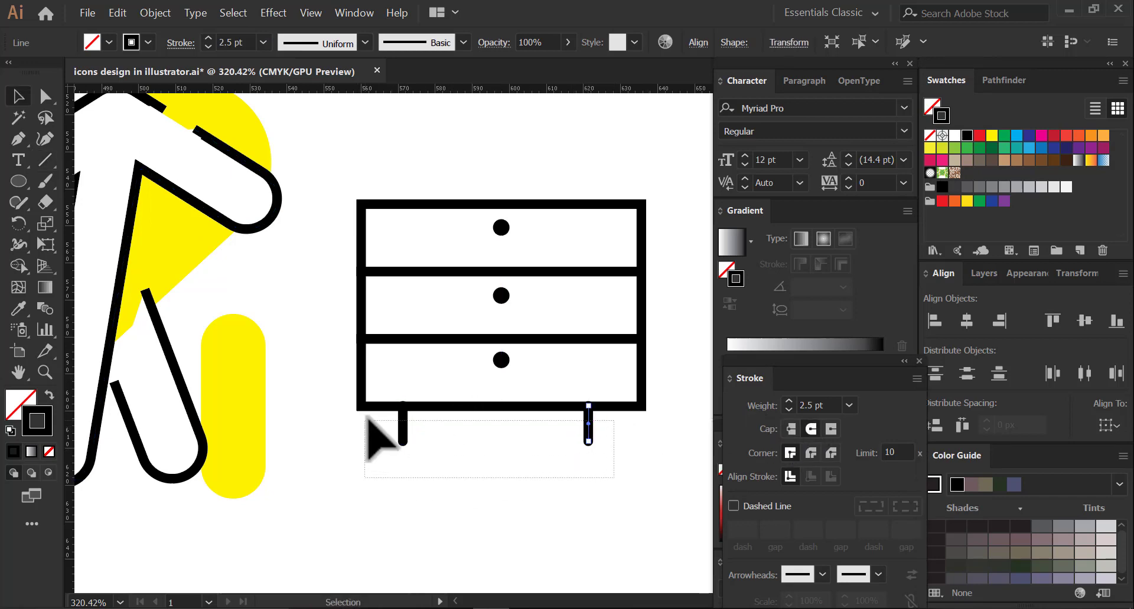
right_click(421, 430)
click(448, 238)
drag(625, 467, 417, 172)
click(966, 322)
click(622, 511)
drag(513, 410, 500, 412)
drag(600, 475, 503, 430)
click(546, 470)
Step: Group the drawers, knobs and legs into one cabinet object and shift it slightly downward
drag(467, 324, 499, 267)
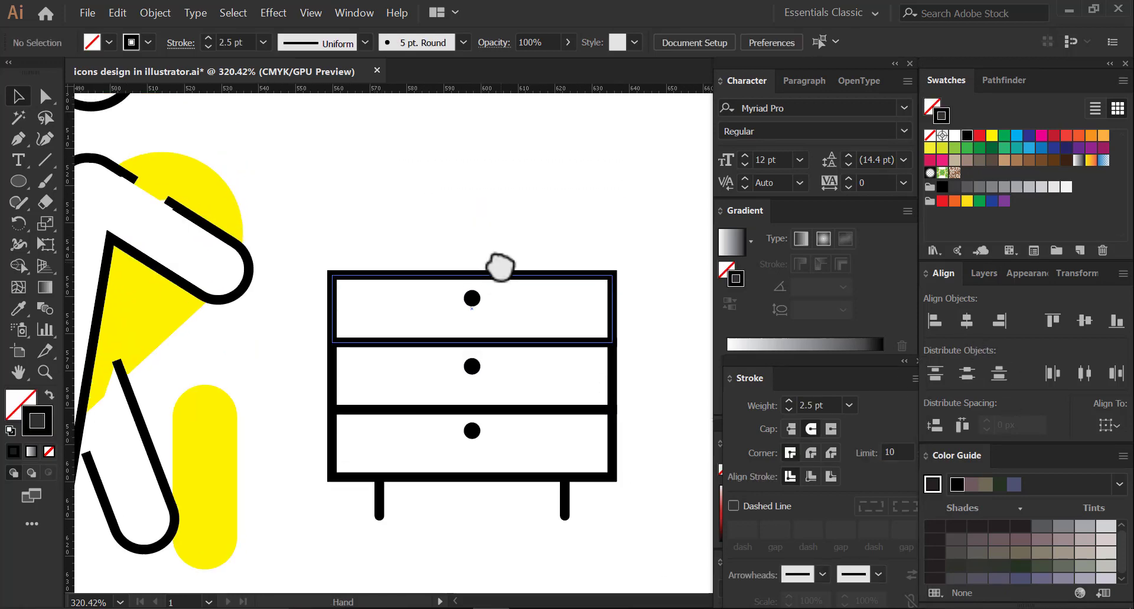
drag(467, 306, 468, 258)
drag(344, 192, 633, 499)
right_click(511, 385)
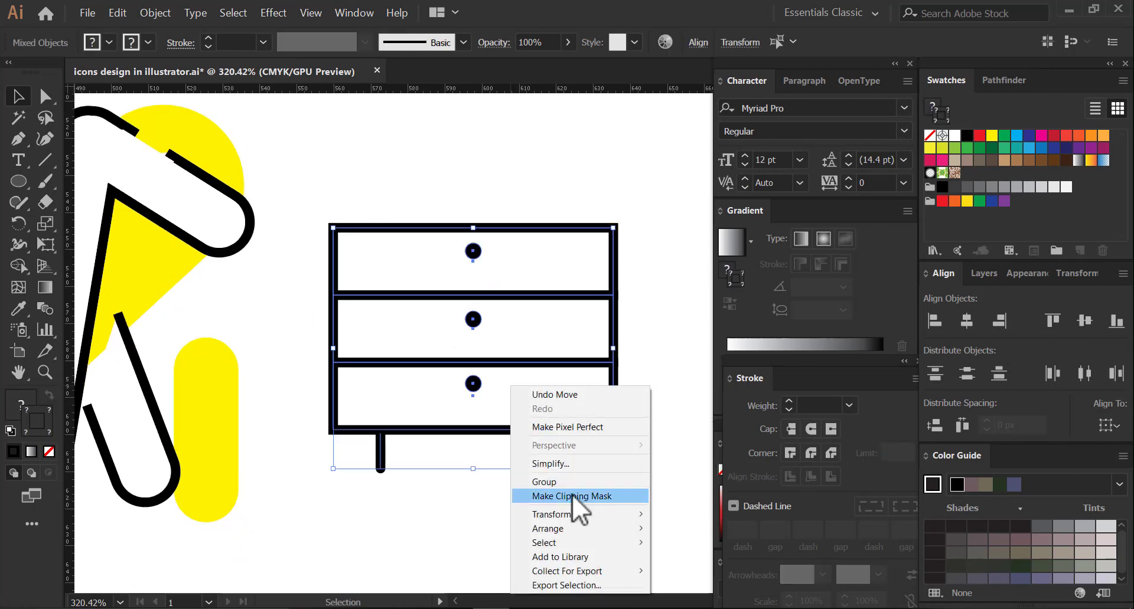
click(561, 482)
drag(381, 566, 450, 530)
drag(470, 390, 479, 425)
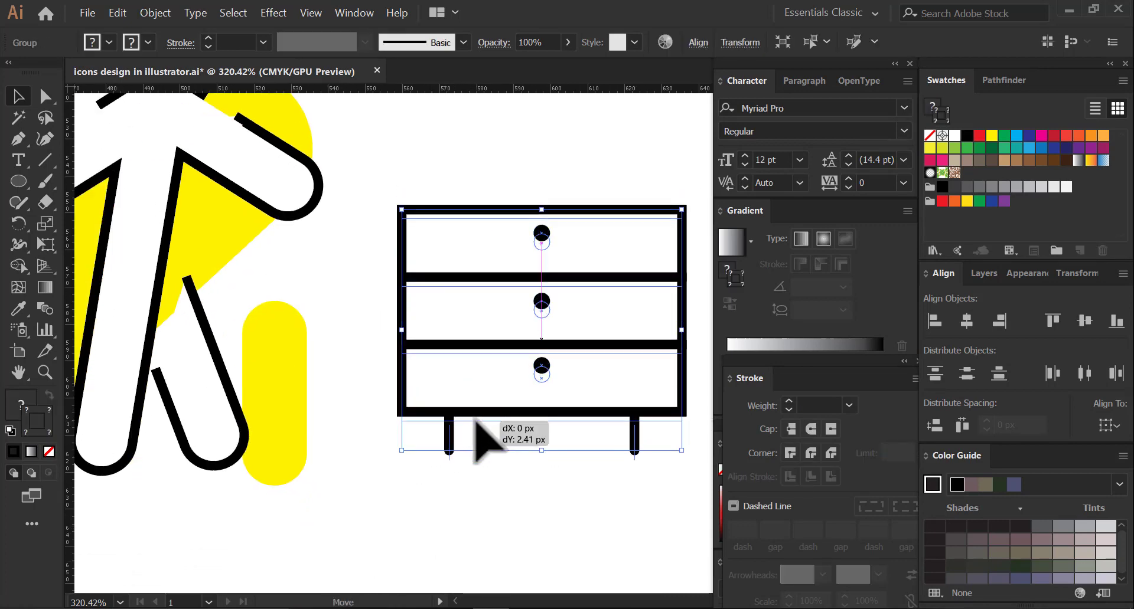
Step: Scale the cabinet group down slightly around its centre, keeping its proportions
click(480, 431)
key(z)
alt+click(395, 476)
click(526, 451)
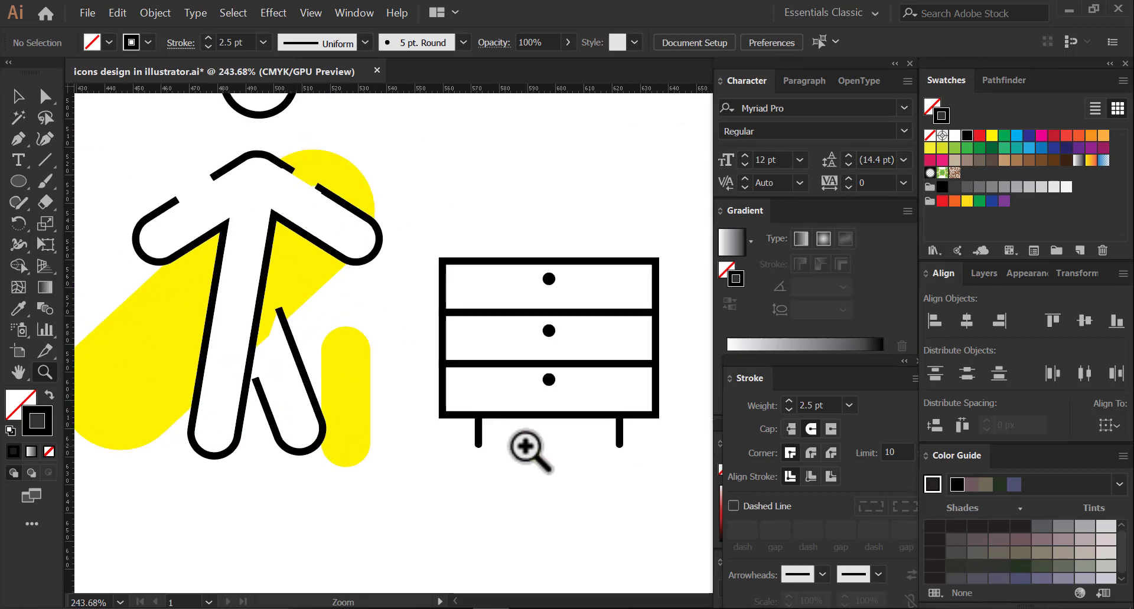
click(460, 430)
drag(460, 431, 432, 443)
click(560, 283)
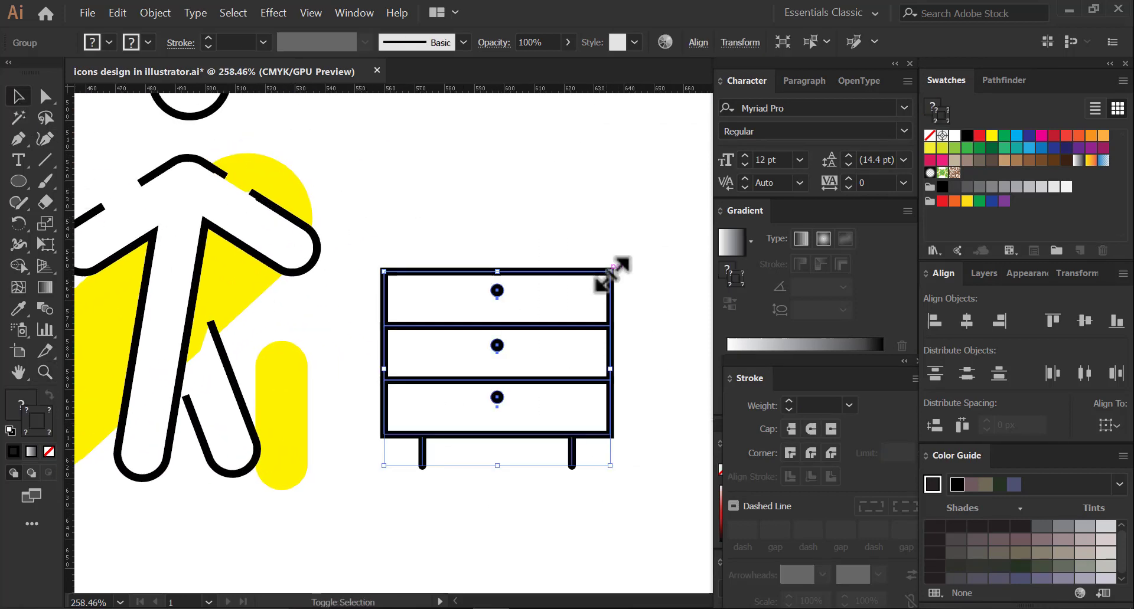
drag(613, 269, 598, 300)
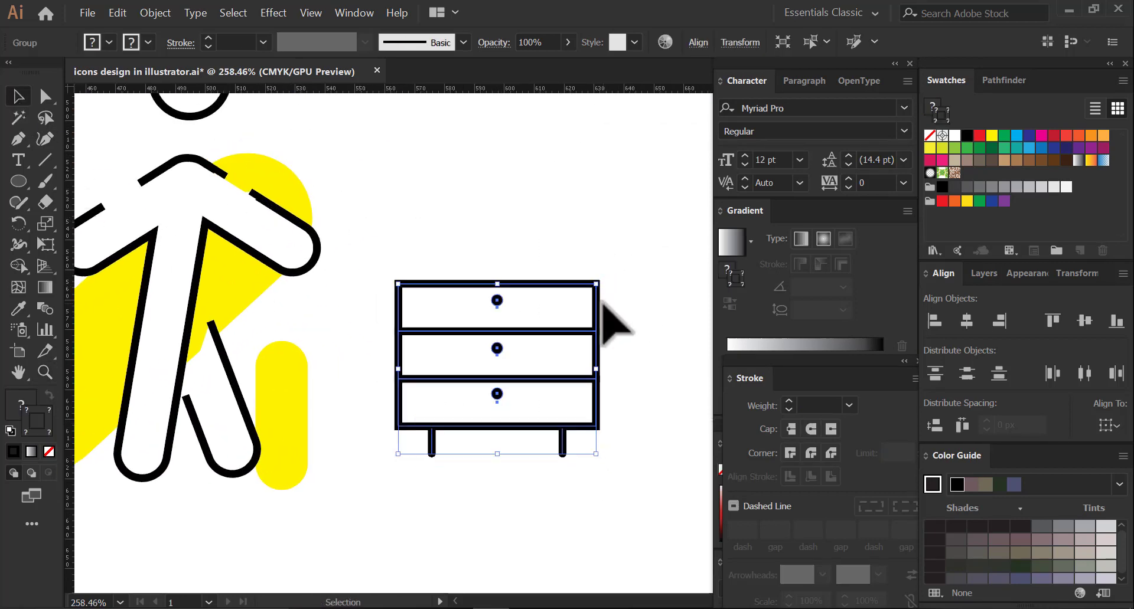
click(600, 248)
Step: Ungroup the drawer cabinet into separate drawers, knobs and legs
drag(438, 238, 418, 351)
drag(454, 416, 442, 367)
right_click(418, 369)
click(466, 448)
Step: Cut a small gap near the left end of the cabinet's top edge by deleting an added anchor point, and give the path round caps
key(z)
click(387, 330)
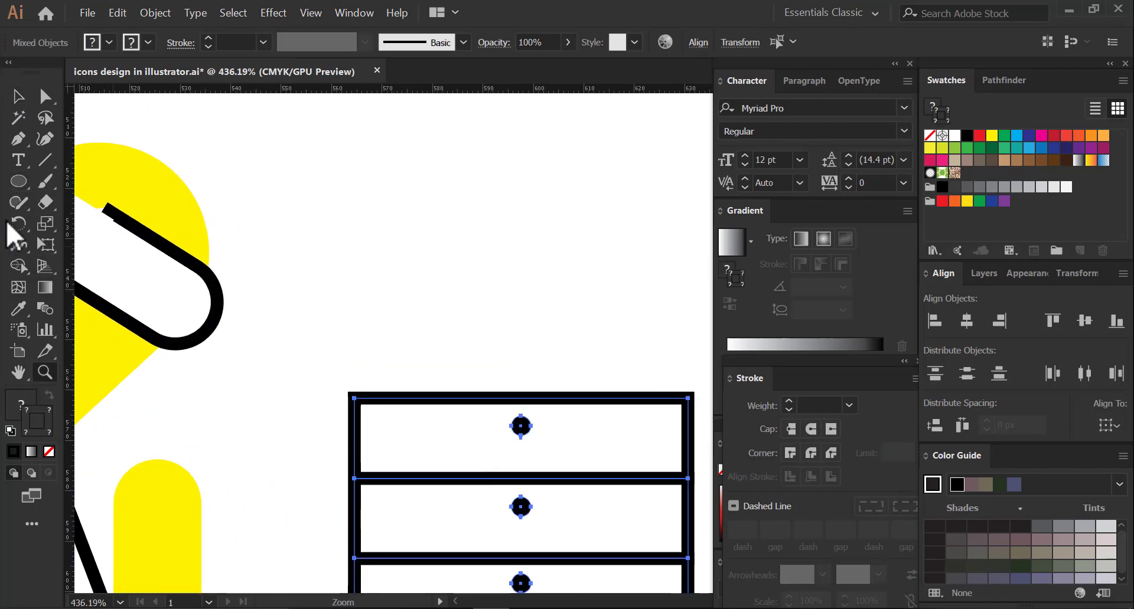
key(p)
click(401, 399)
click(419, 398)
click(442, 399)
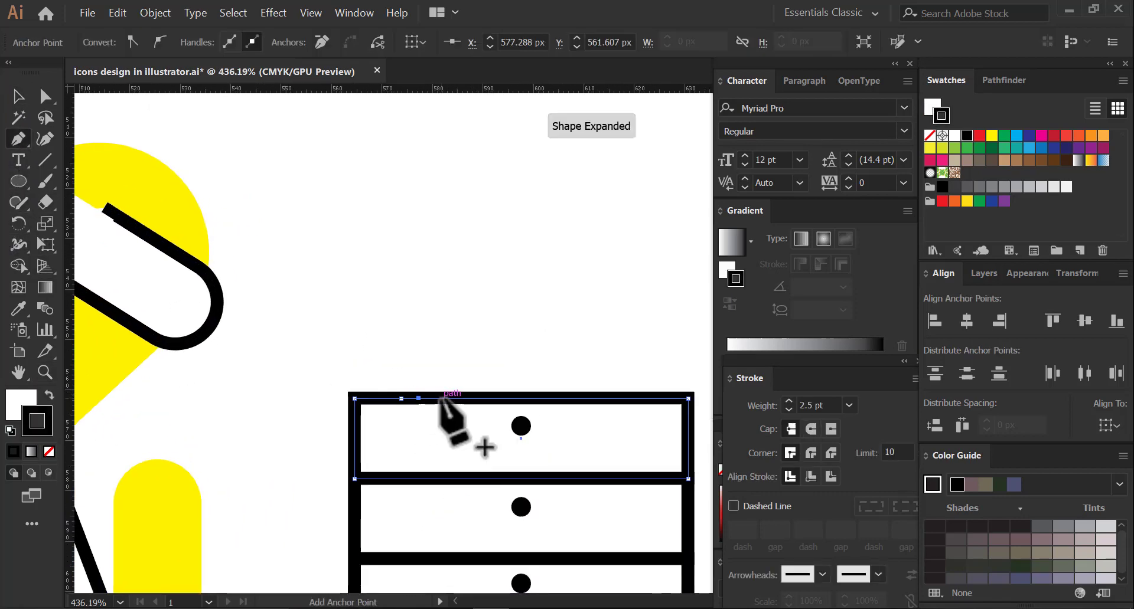
click(46, 96)
key(Delete)
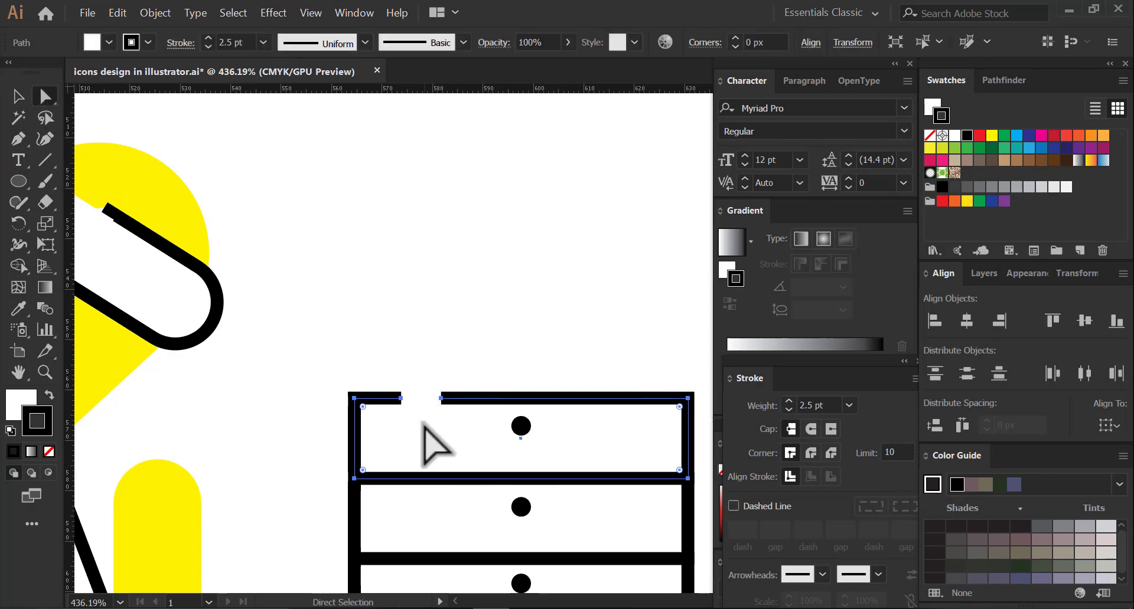
key(z)
key(v)
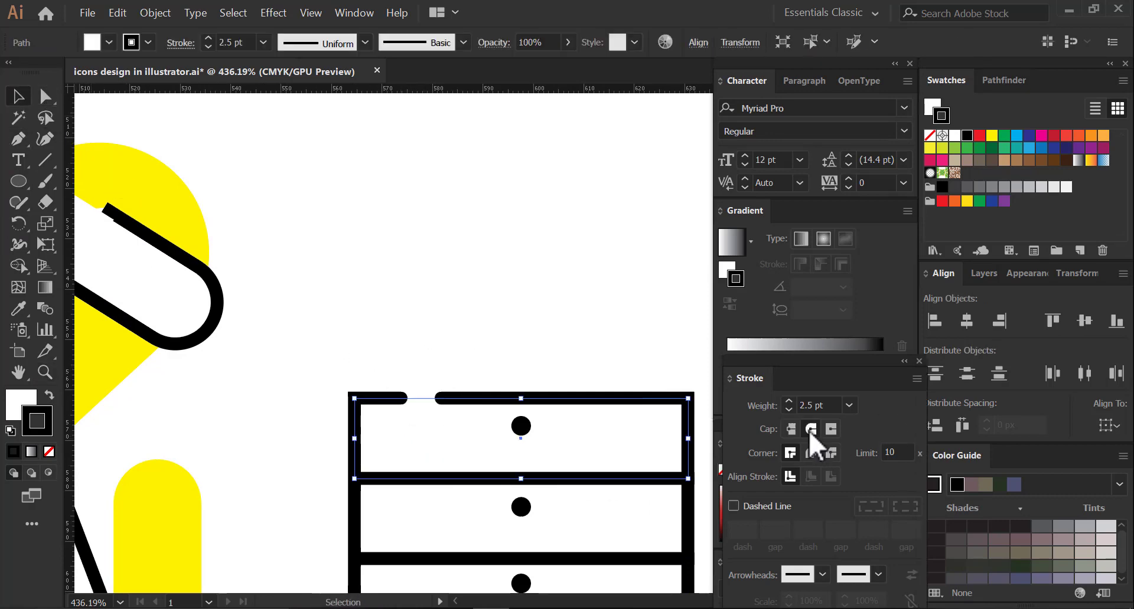
Step: Draw horizontal ground lines under the cabinet's legs and the walking person's feet with a 2.5 pt black stroke
key(z)
drag(552, 443, 450, 387)
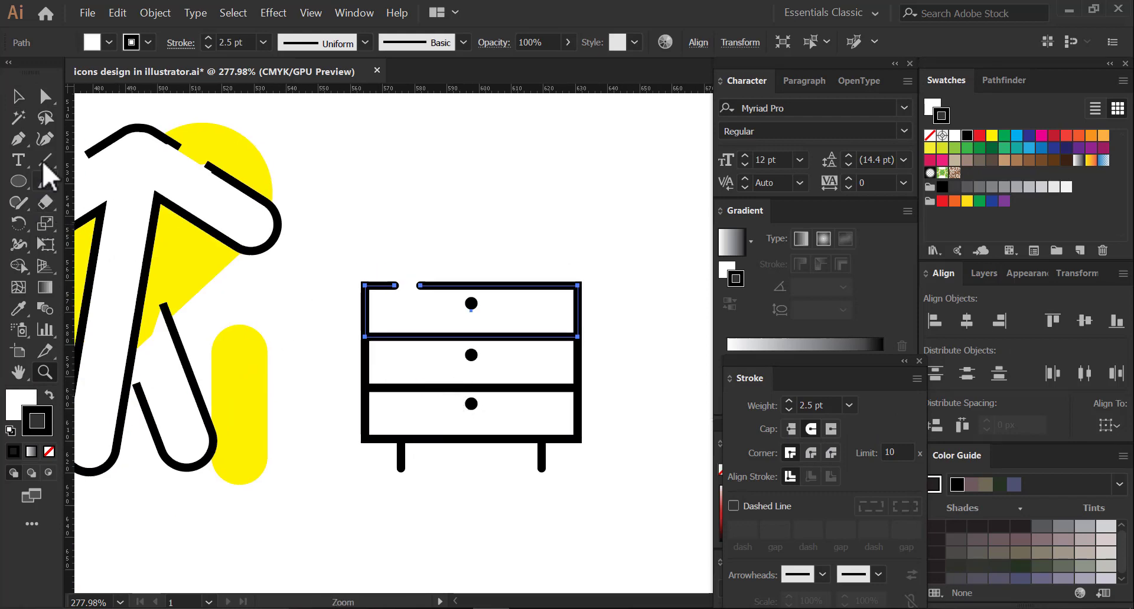
mouse_move(335, 472)
mouse_down()
mouse_move(622, 472)
mouse_move(503, 472)
mouse_up()
drag(292, 478, 110, 490)
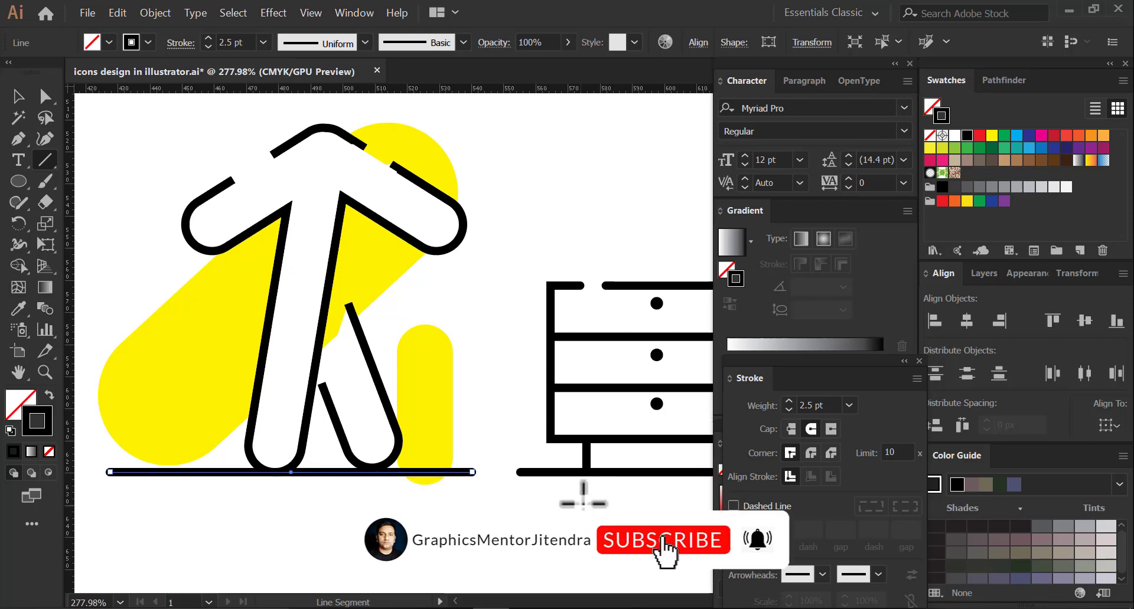
Step: Draw a small upright picture-frame rectangle above the cabinet, shrink it and align it with the cabinet's right edge
key(z)
drag(529, 444, 532, 480)
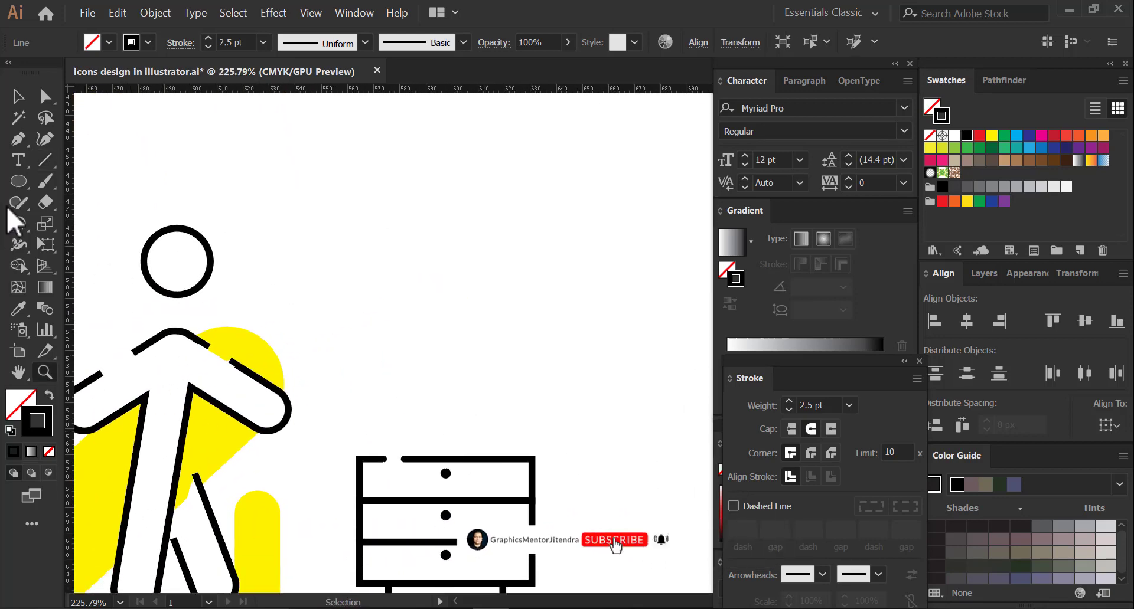
drag(18, 181, 101, 181)
mouse_move(404, 248)
mouse_down()
mouse_move(498, 342)
mouse_move(452, 354)
mouse_move(473, 384)
mouse_up()
key(z)
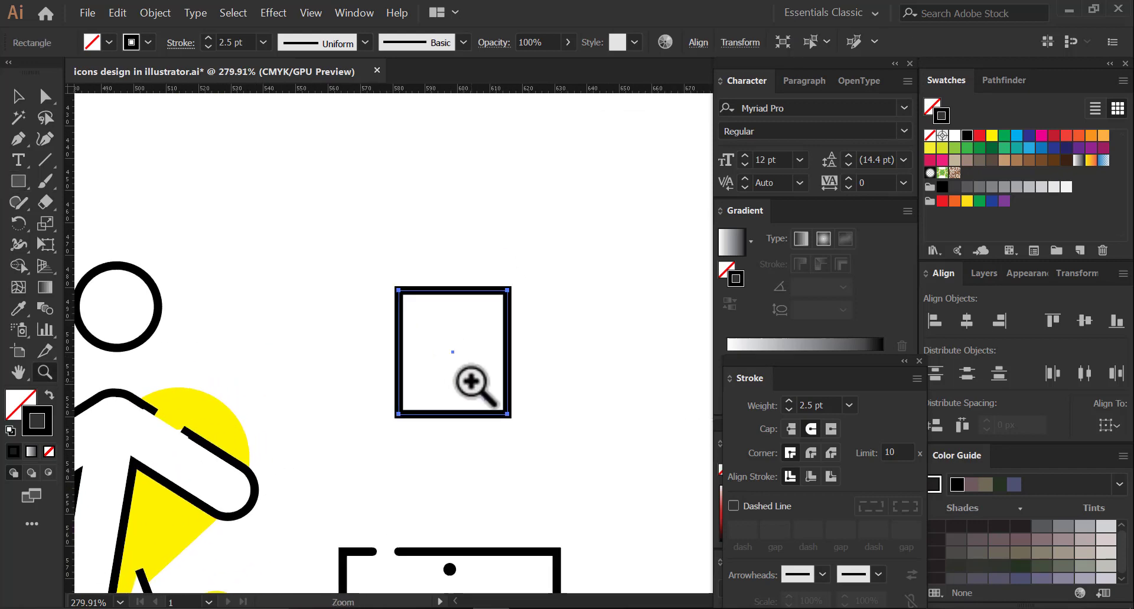
key(v)
drag(511, 285, 485, 317)
drag(480, 369, 561, 347)
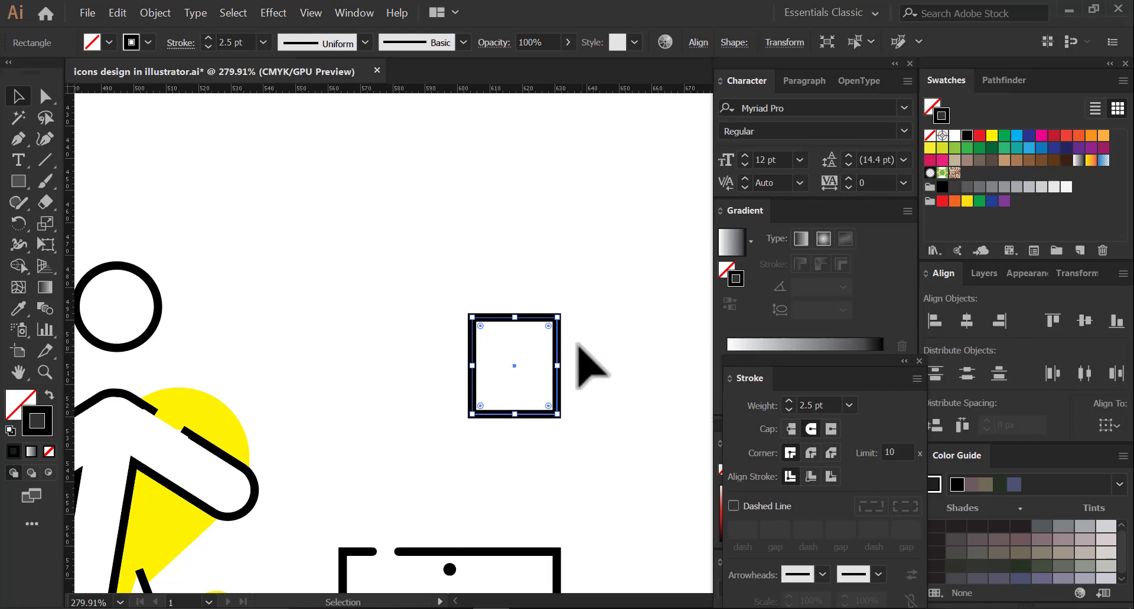
Step: Draw a closed triangular hanger on the frame's top edge with its apex centred above the frame
key(z)
drag(519, 314, 607, 461)
drag(521, 296, 550, 395)
click(18, 142)
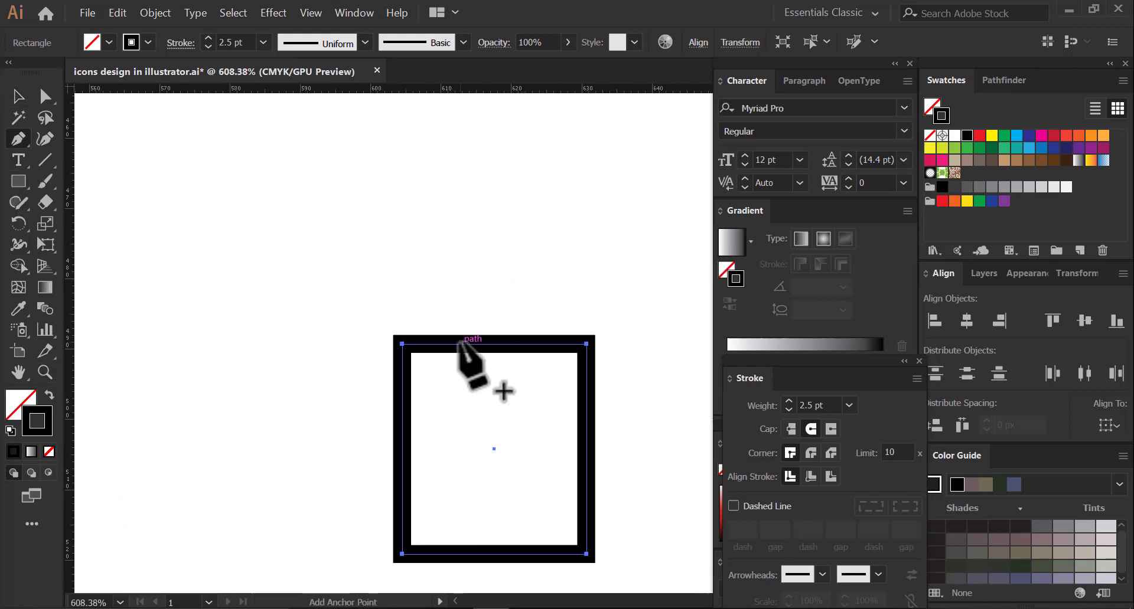
click(494, 239)
click(444, 343)
click(539, 343)
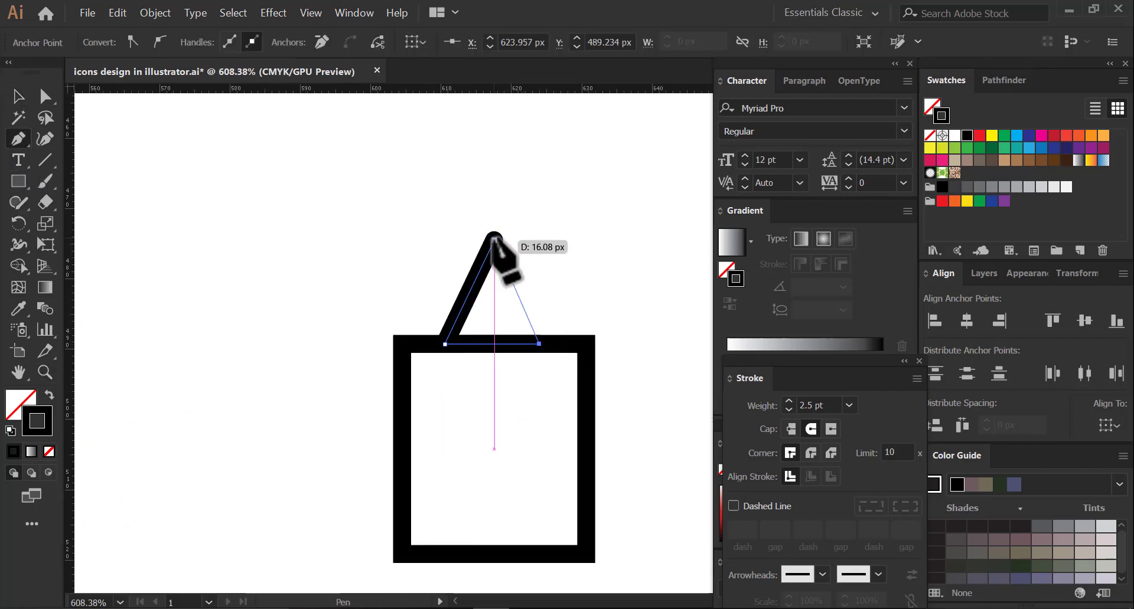
click(494, 239)
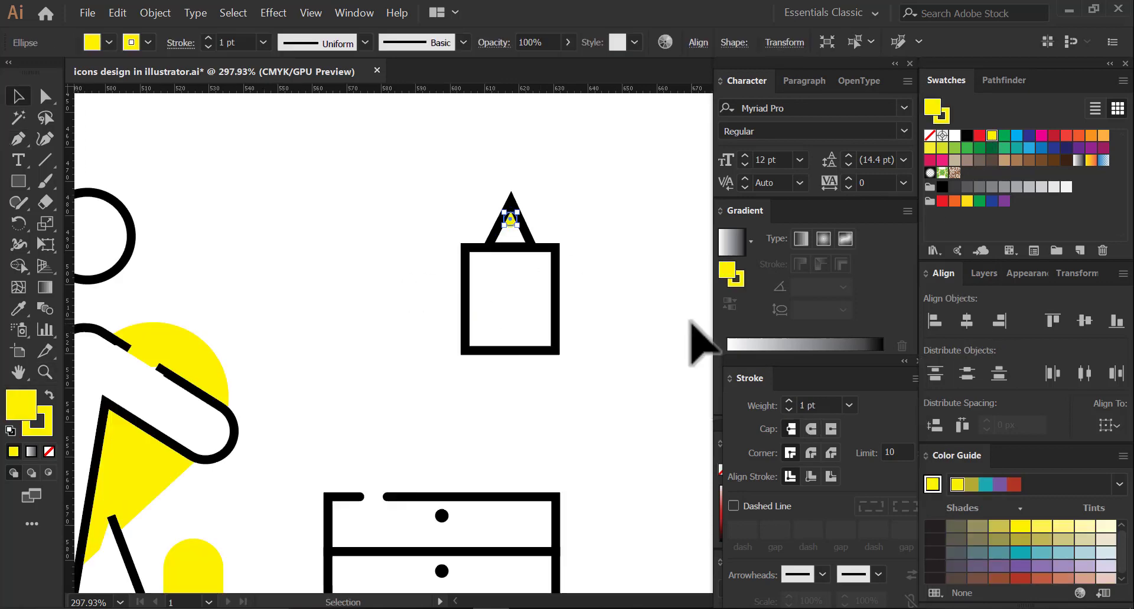
Step: Bring the small yellow circle inside the hanger triangle to the front
right_click(510, 221)
mouse_move(642, 437)
click(684, 437)
click(627, 353)
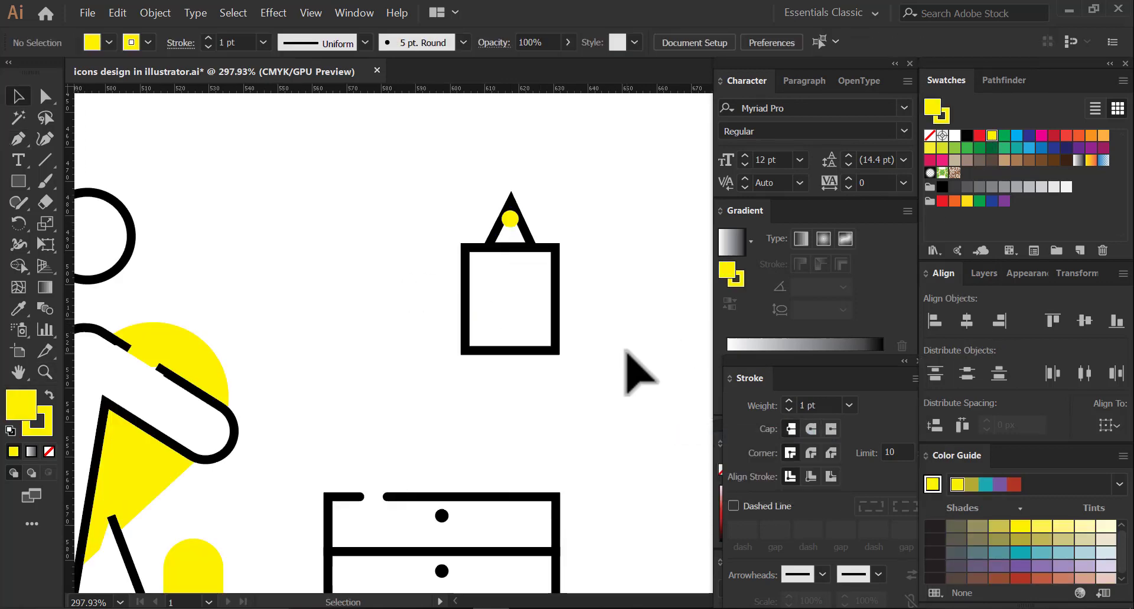
Step: Move the small yellow pill from beside the walker's leg to behind the right end of the cabinet, rising above its top edge
drag(629, 354, 442, 346)
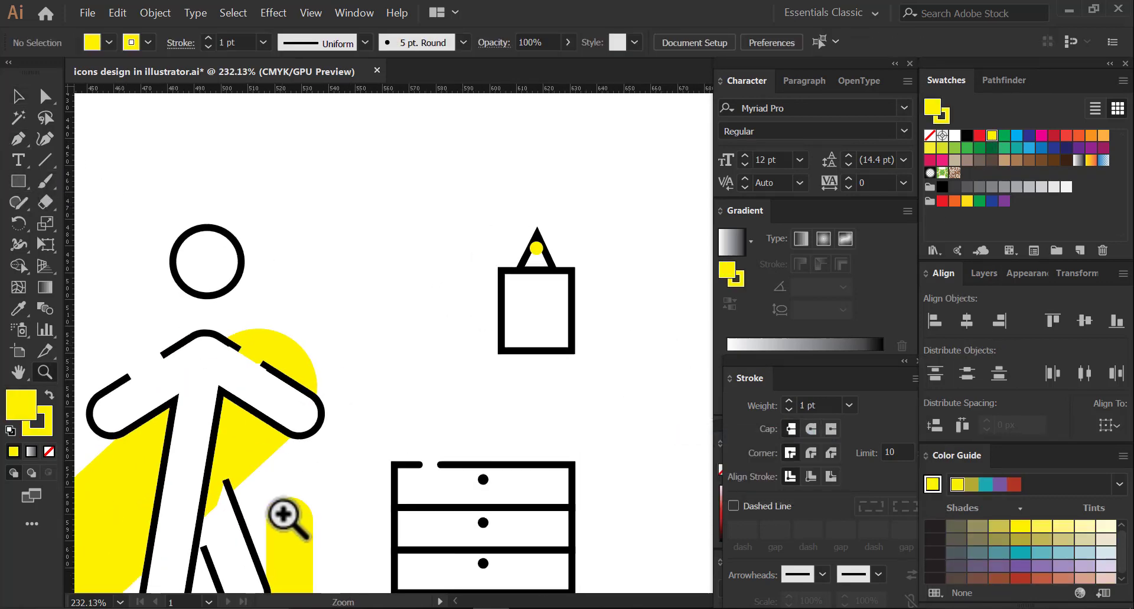
key(v)
click(295, 532)
right_click(364, 298)
click(357, 402)
drag(299, 567, 560, 468)
click(629, 435)
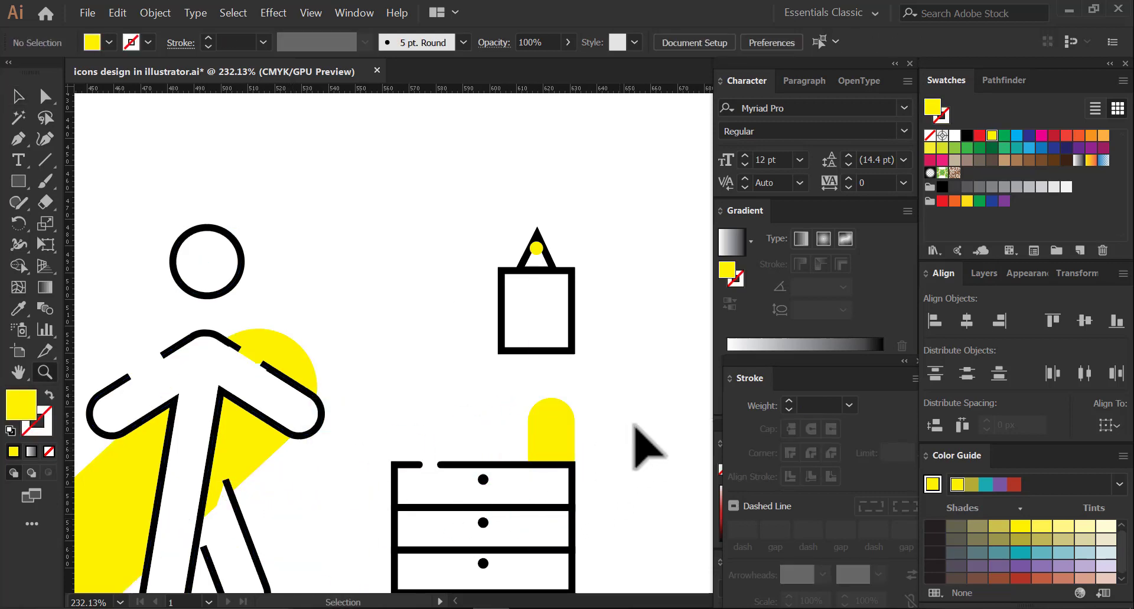
Step: Group the walking person, picture frame, cabinet and yellow shapes into one icon
key(z)
drag(635, 425, 519, 435)
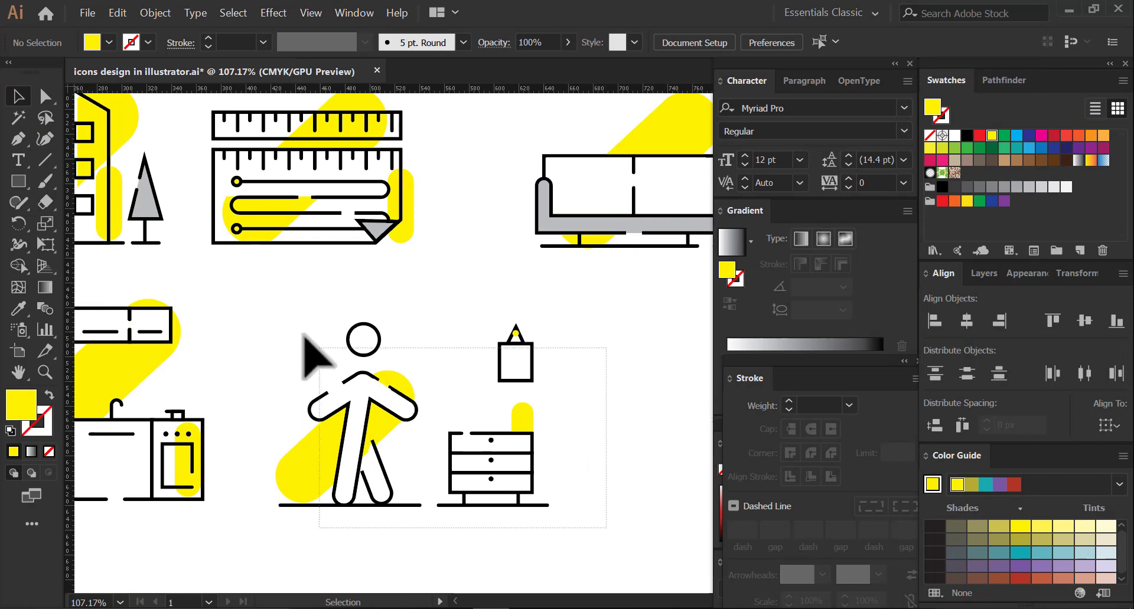
drag(304, 335, 319, 348)
right_click(310, 342)
click(425, 473)
Step: Nudge the blueprint icon right by two large steps to even out the icon spacing
key(z)
drag(610, 397, 468, 362)
click(19, 97)
drag(273, 187, 411, 331)
key(shift+Right)
key(shift+Right)
click(567, 434)
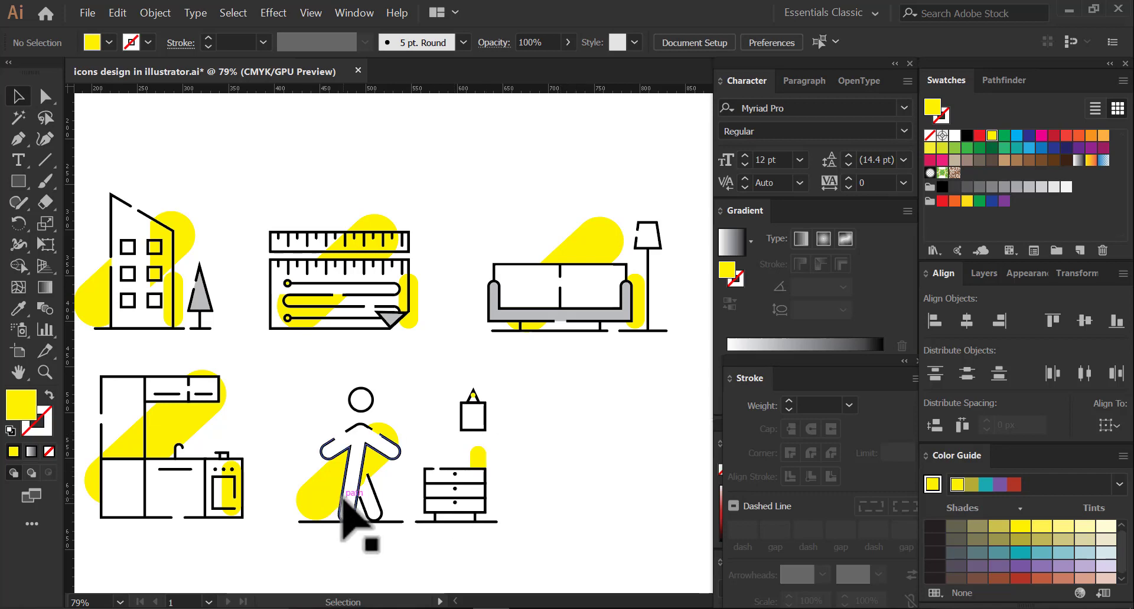
Step: Fill the kitchen's sink cabinet, between the tall unit and the oven, with light grey
key(z)
drag(169, 505, 316, 506)
key(v)
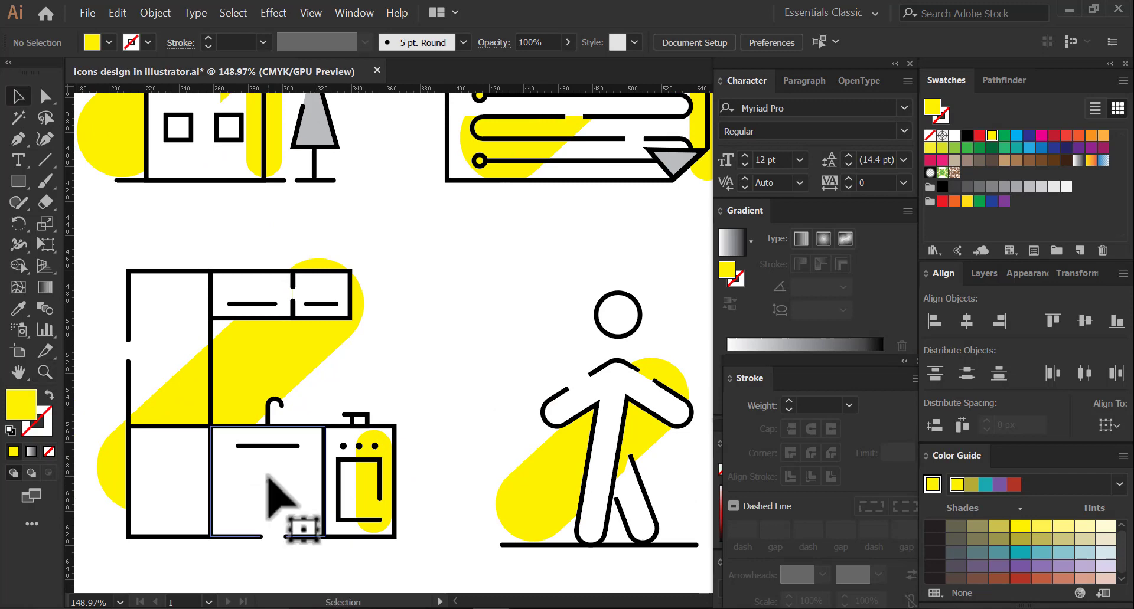
click(274, 493)
click(1028, 186)
Step: Ungroup the walking-person icon and fill all three cabinet drawers with the same light grey
drag(441, 273, 116, 235)
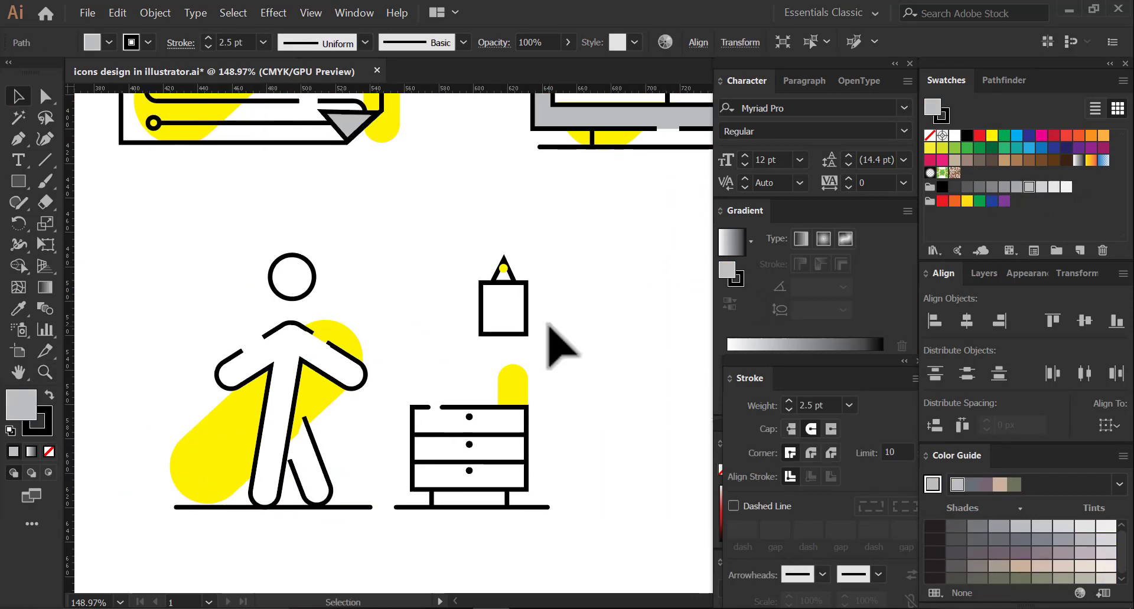
right_click(515, 431)
click(585, 315)
click(501, 465)
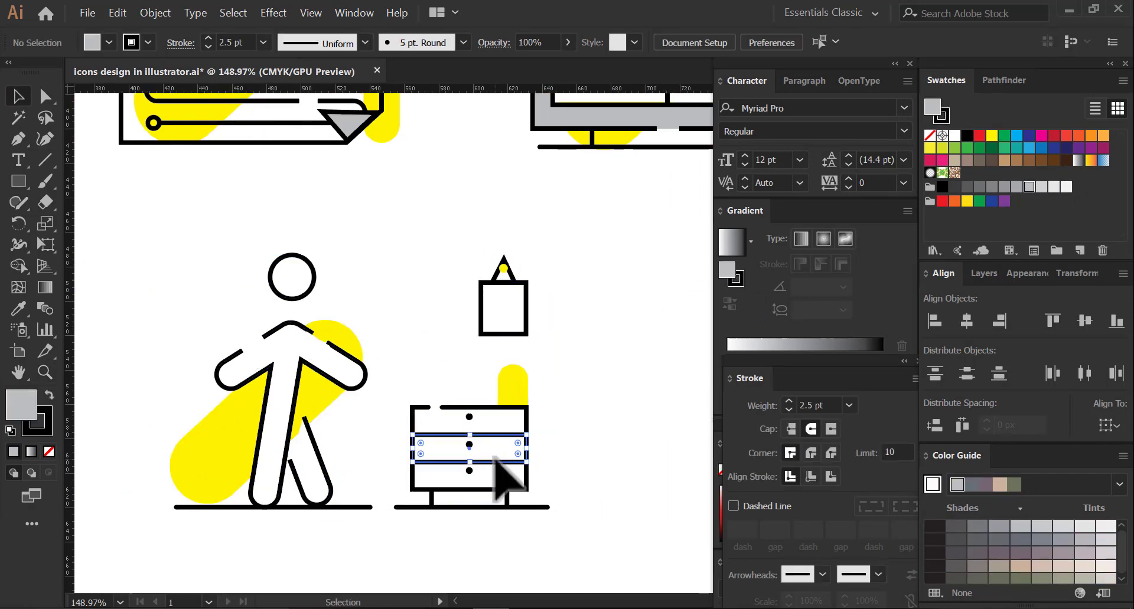
shift+click(517, 485)
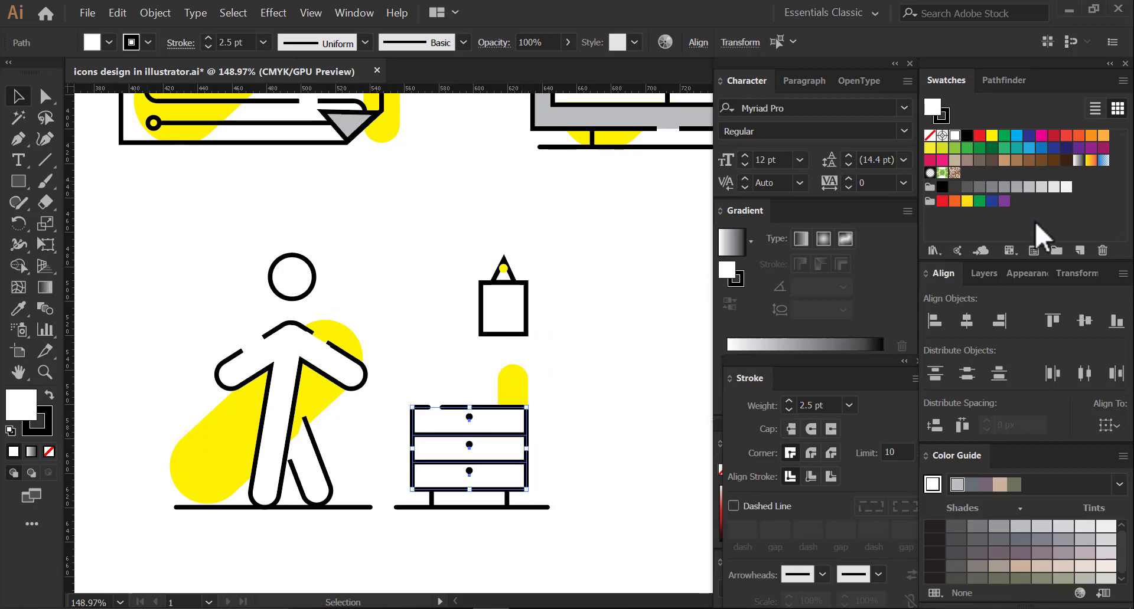
click(1029, 187)
click(688, 362)
Step: Select the drawer cabinet beside the walking person
key(z)
alt+click(580, 369)
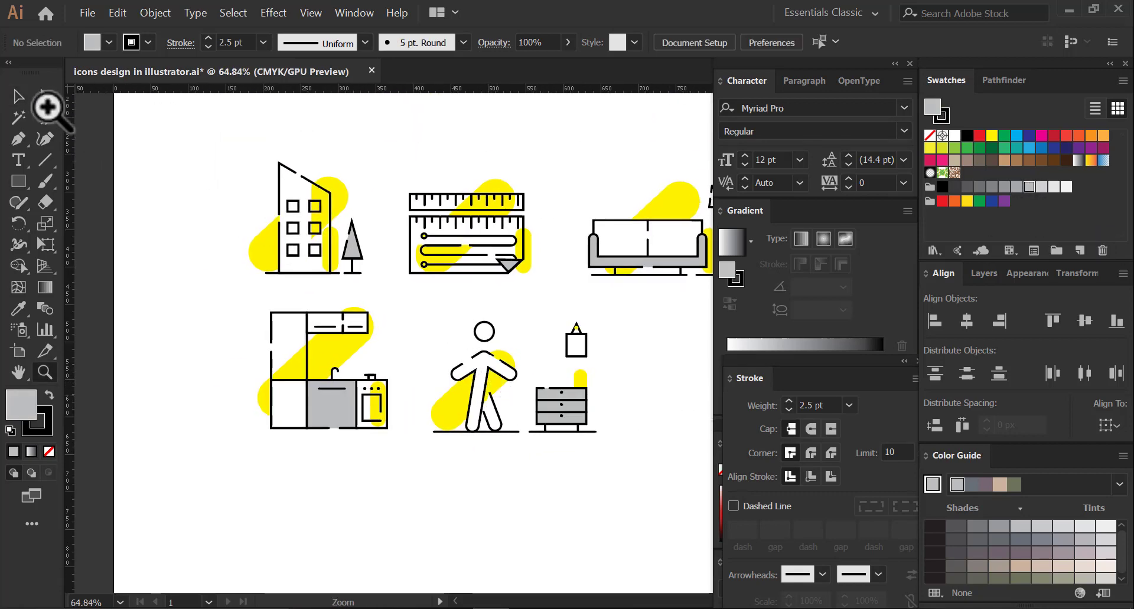
click(18, 96)
drag(672, 384, 561, 420)
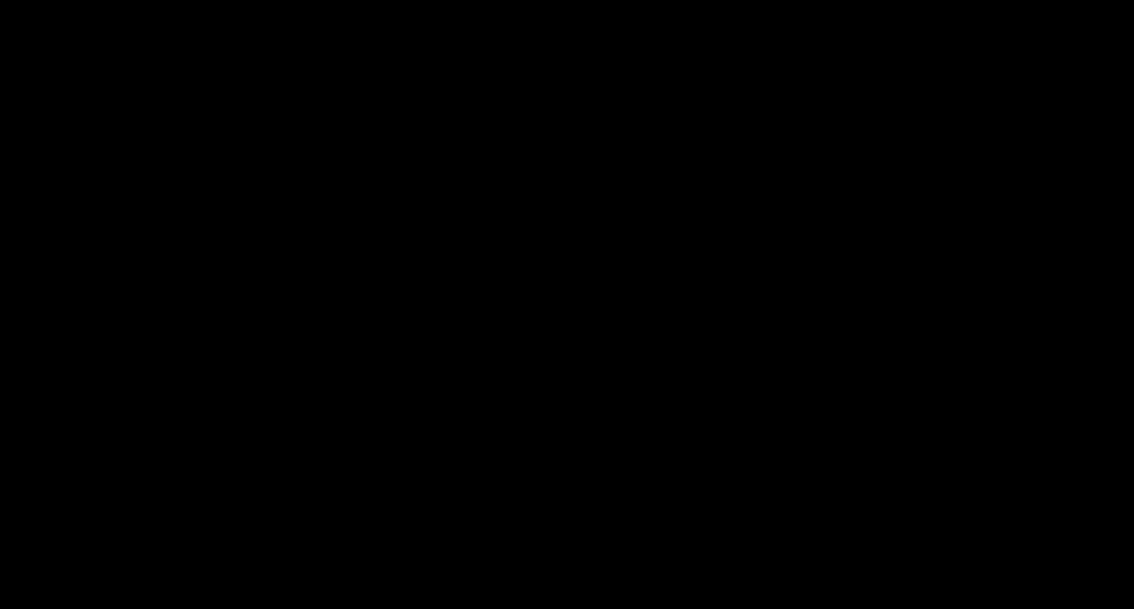